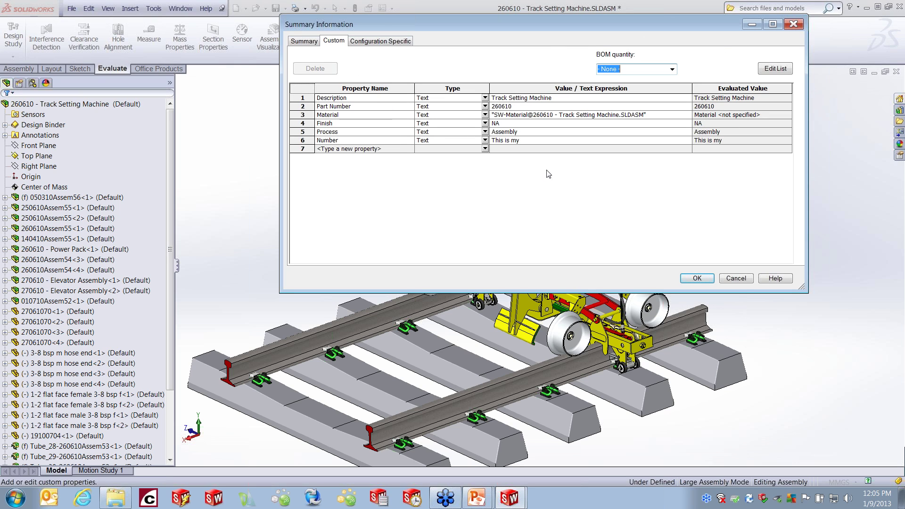
Step: Look through the predefined property names offered for a new custom property row
{"action": "left_click", "coordinate": [408, 149]}
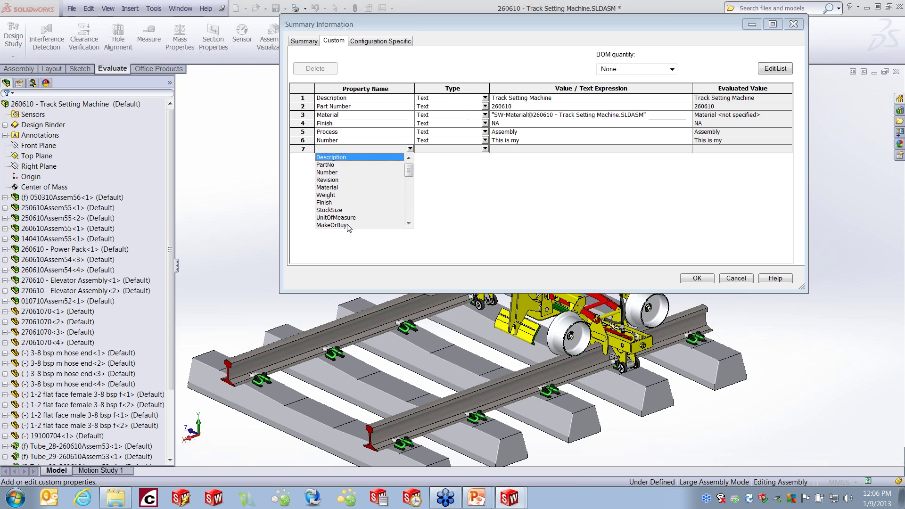
{"action": "left_click_drag", "start_coordinate": [411, 171], "coordinate": [407, 205]}
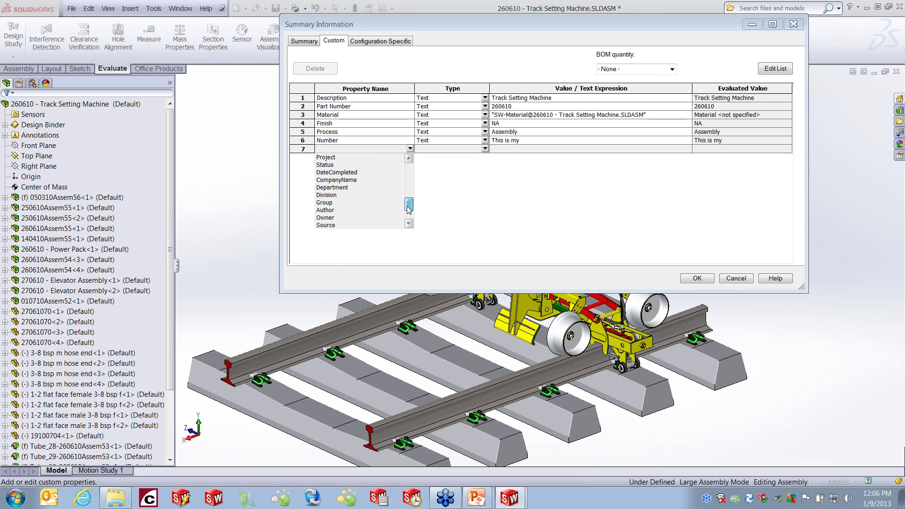
{"action": "left_click", "coordinate": [460, 184]}
{"action": "left_click", "coordinate": [388, 149]}
{"action": "type", "text": "asdfasd"}
{"action": "key", "text": "BackSpace"}
{"action": "key", "text": "BackSpace"}
{"action": "key", "text": "BackSpace"}
{"action": "key", "text": "BackSpace"}
{"action": "key", "text": "BackSpace"}
{"action": "key", "text": "BackSpace"}
{"action": "key", "text": "BackSpace"}
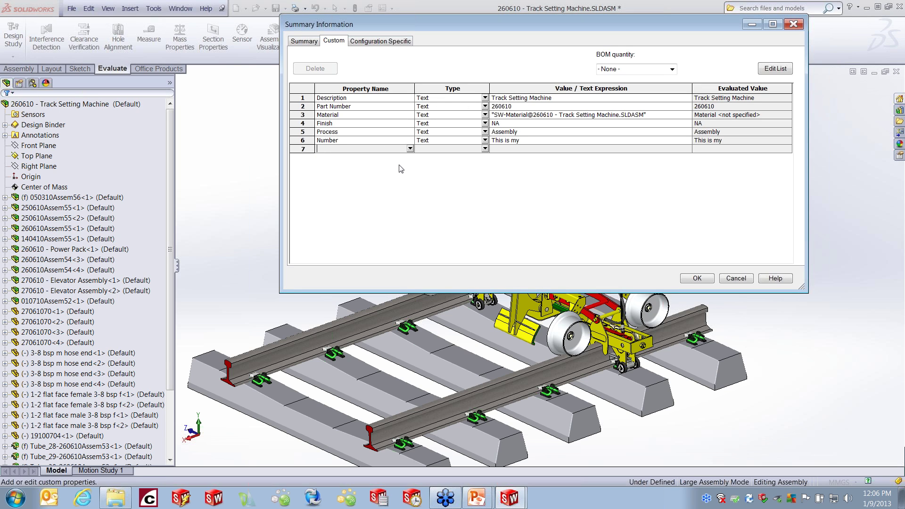
{"action": "left_click", "coordinate": [409, 148]}
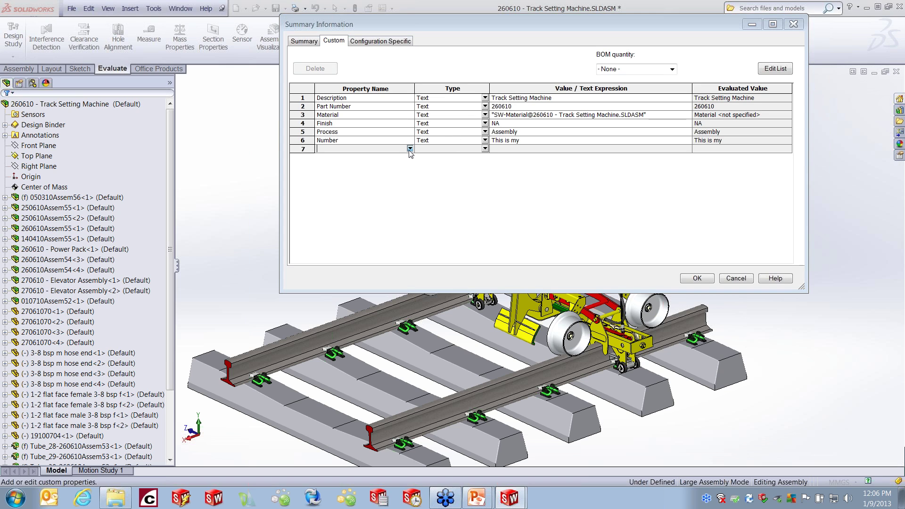
{"action": "left_click", "coordinate": [449, 173]}
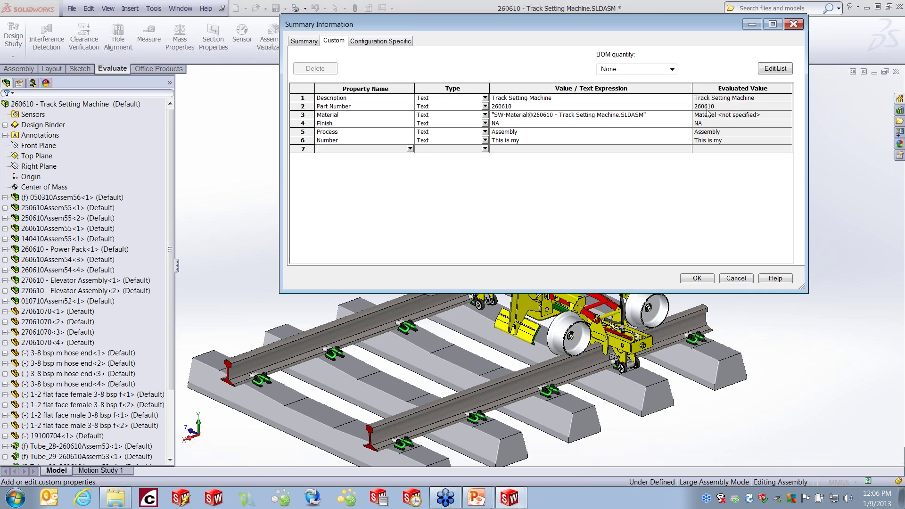
Step: Review the editable list of custom property names, then leave Summary Information without saving changes
{"action": "left_click", "coordinate": [771, 70]}
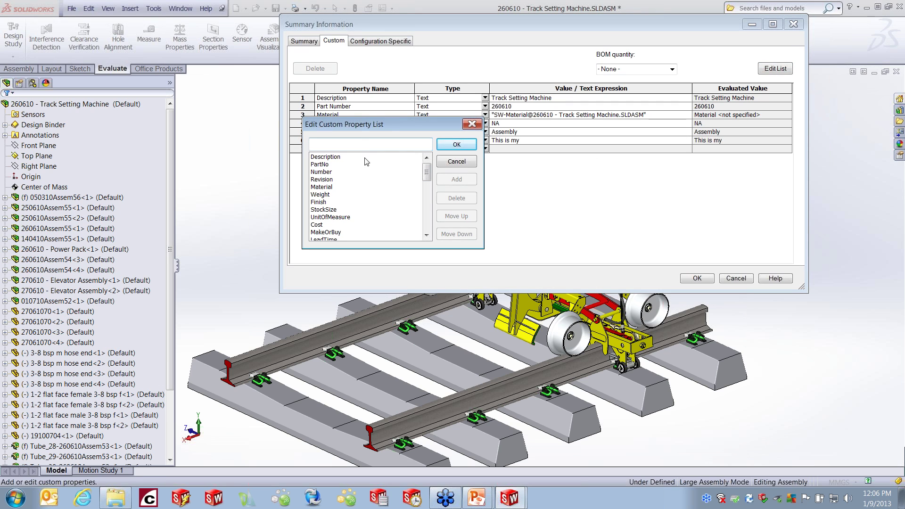
{"action": "left_click_drag", "start_coordinate": [427, 178], "coordinate": [434, 230]}
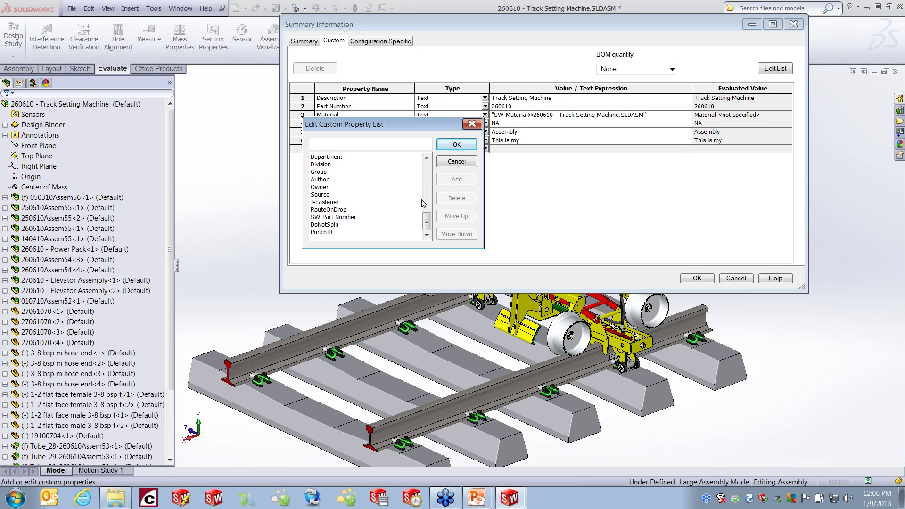
{"action": "left_click", "coordinate": [472, 124]}
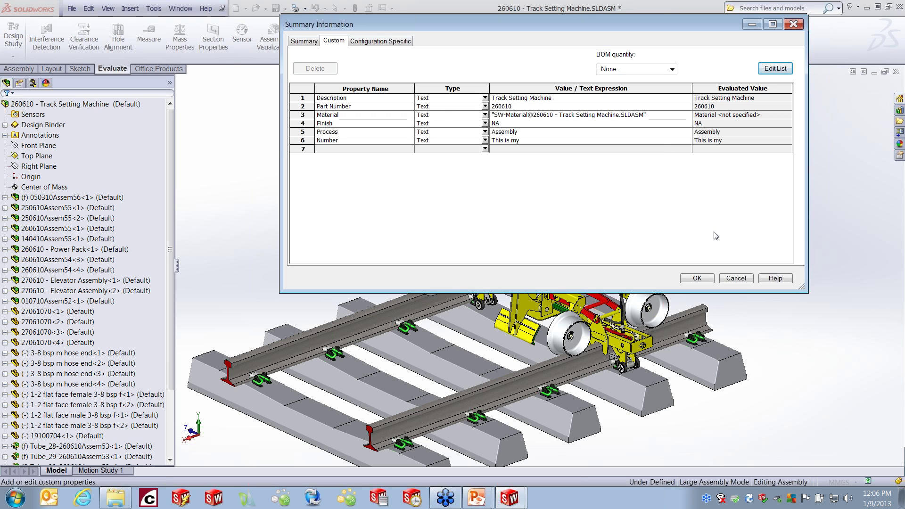
{"action": "left_click", "coordinate": [736, 278]}
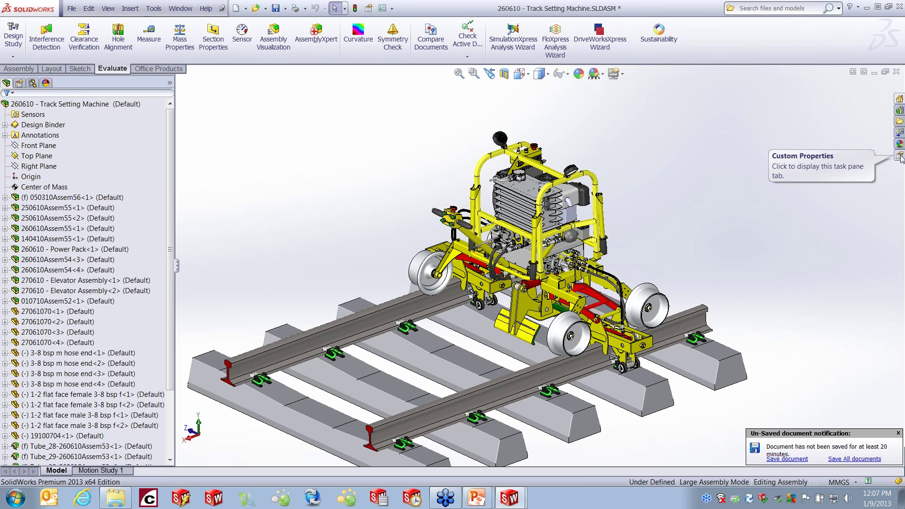
Step: Display the assembly's custom property page, then open the component 14041051 in its own window
{"action": "left_click", "coordinate": [900, 156]}
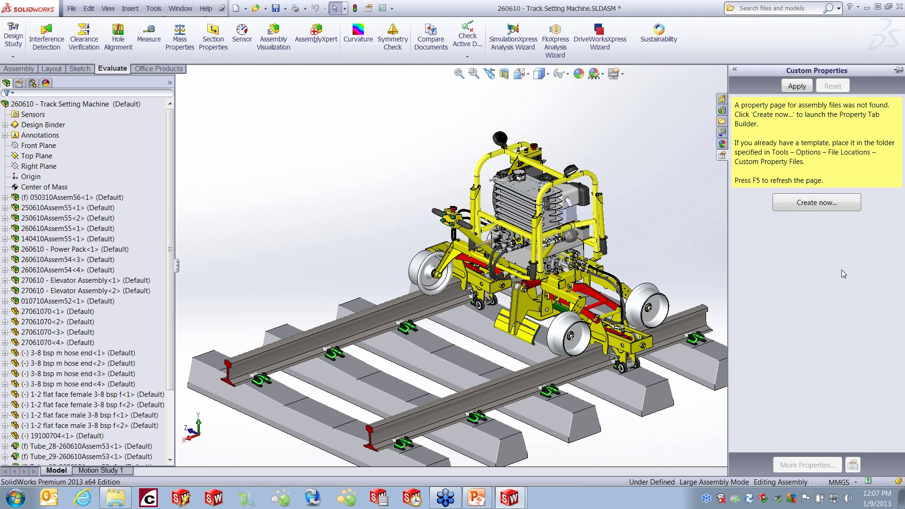
{"action": "right_click", "coordinate": [527, 336]}
{"action": "left_click", "coordinate": [527, 335]}
{"action": "right_click", "coordinate": [527, 337]}
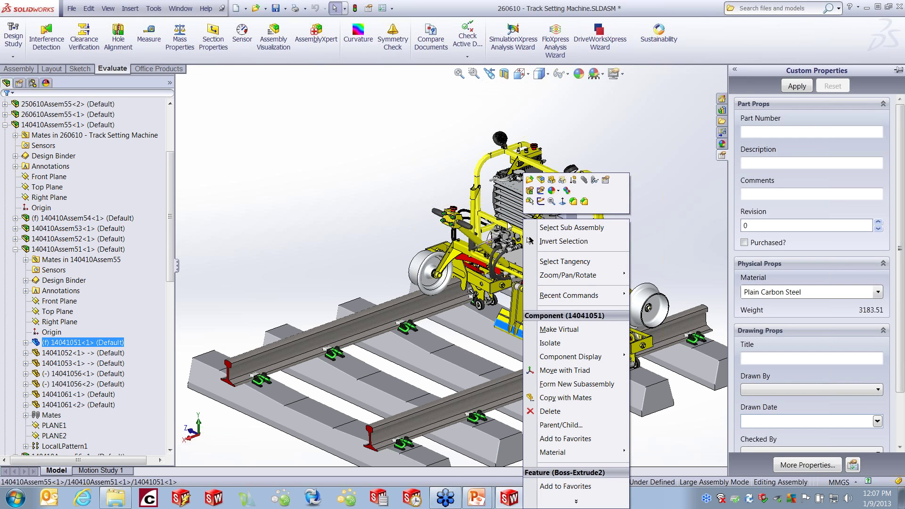
{"action": "left_click", "coordinate": [529, 180]}
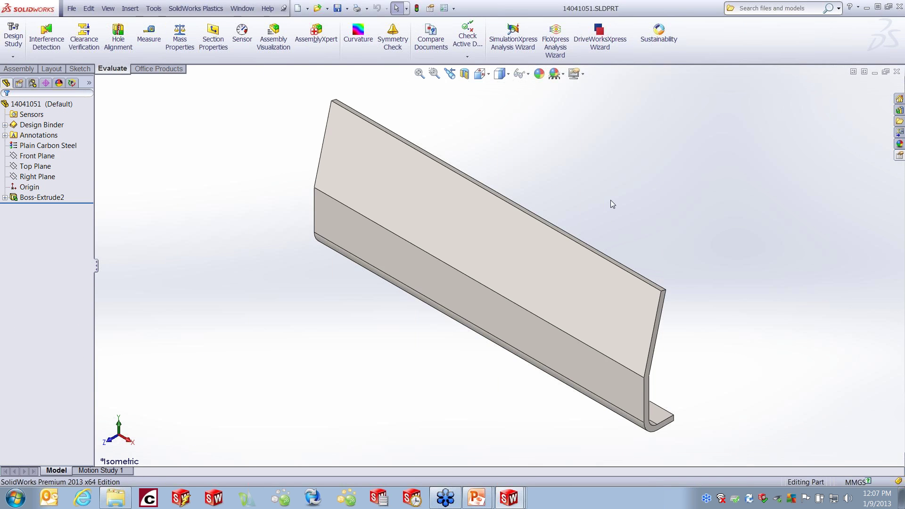
Step: Display the part's custom property page and review its part, physical and drawing properties
{"action": "left_click", "coordinate": [899, 157]}
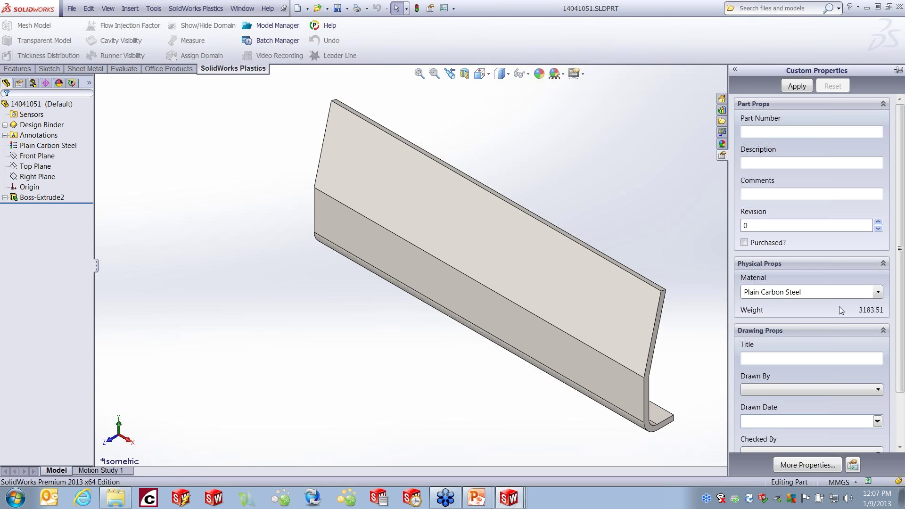
{"action": "scroll", "coordinate": [902, 225], "scroll_direction": "down", "scroll_amount": 3}
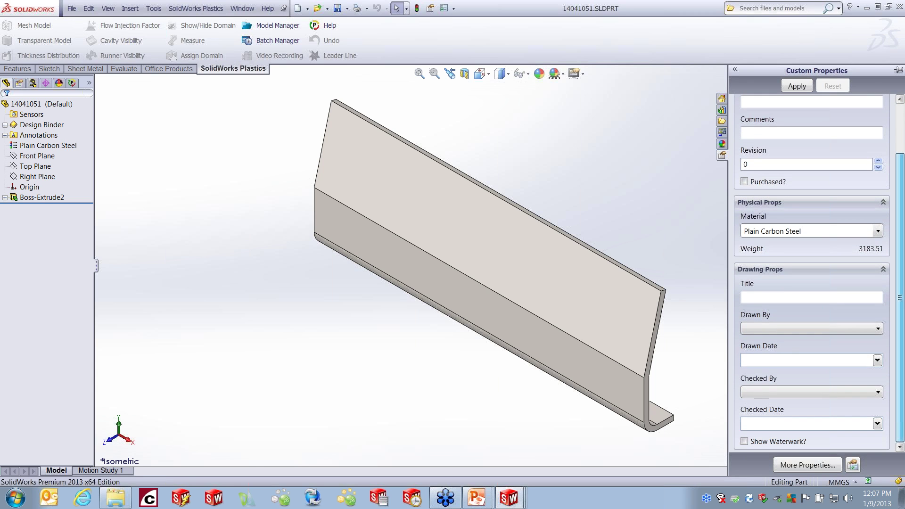
{"action": "left_click_drag", "start_coordinate": [903, 293], "coordinate": [899, 207]}
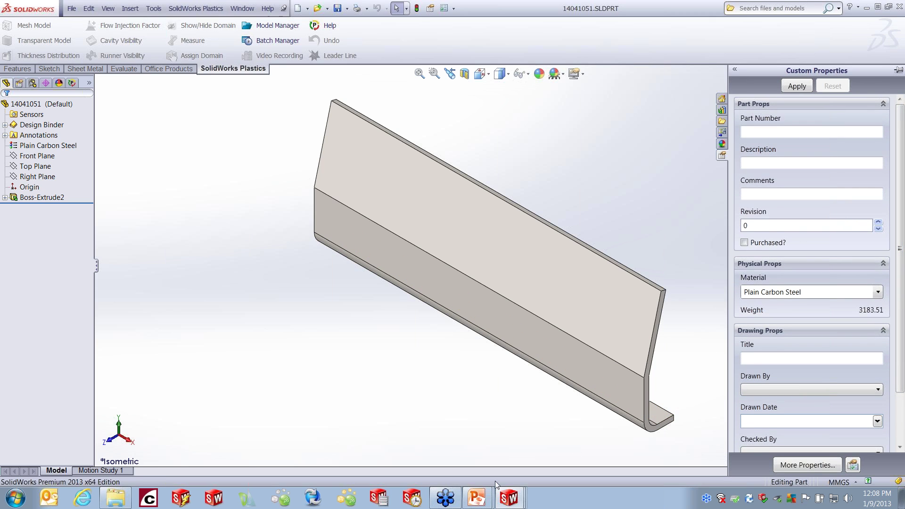
Step: Switch to the Property Tab Builder and set the template type to Part
{"action": "left_click", "coordinate": [385, 501]}
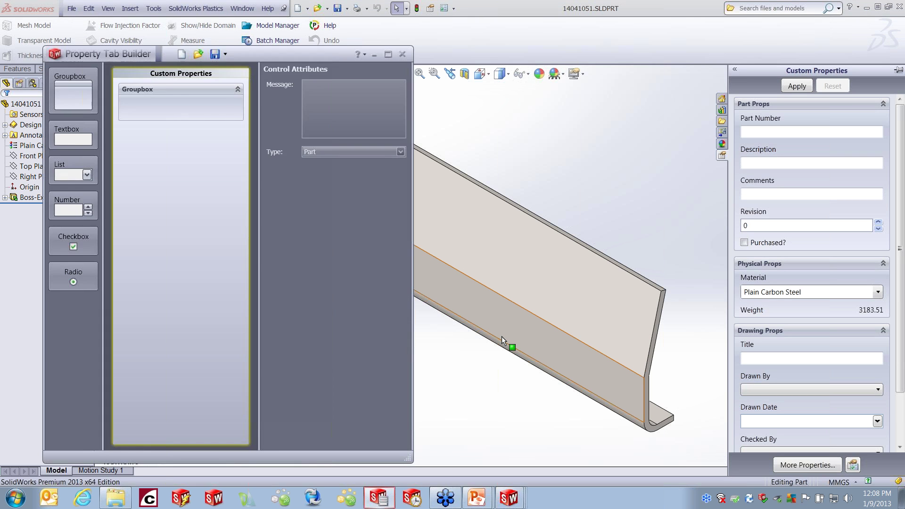
{"action": "left_click_drag", "start_coordinate": [287, 54], "coordinate": [455, 42]}
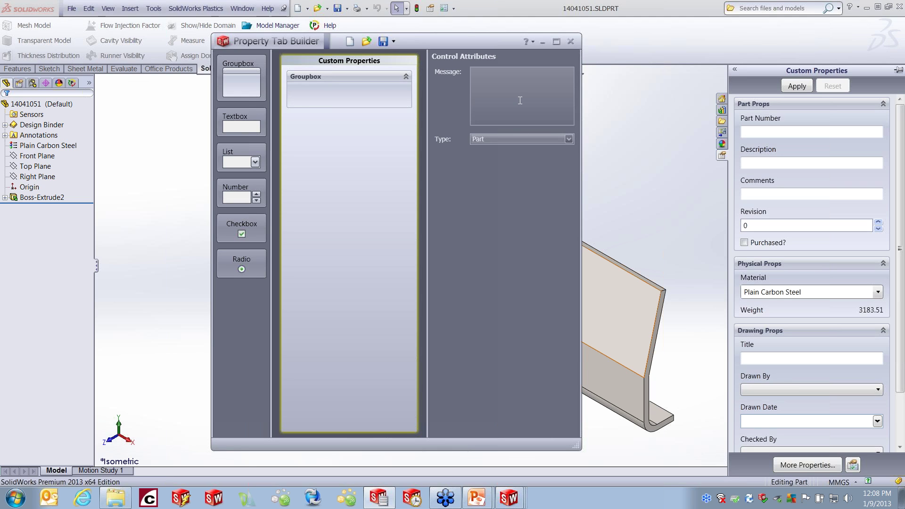
{"action": "left_click", "coordinate": [570, 138]}
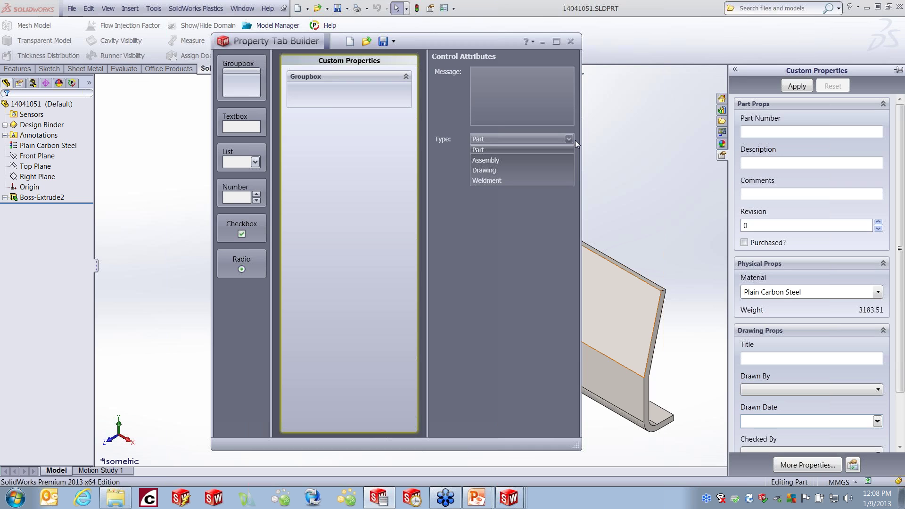
{"action": "left_click", "coordinate": [542, 149]}
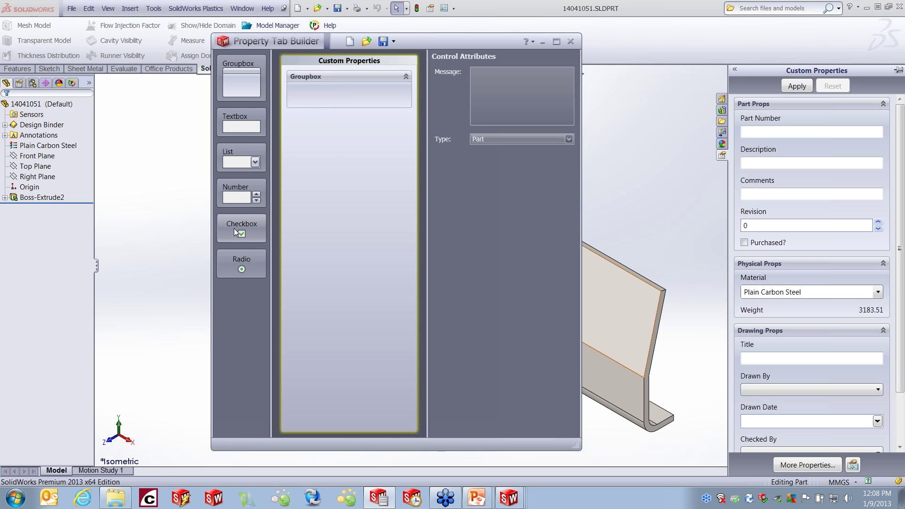
Step: Add a radio button control to the groupbox with the caption Design Type and the property name Type
{"action": "left_click_drag", "start_coordinate": [241, 264], "coordinate": [318, 99]}
{"action": "left_click_drag", "start_coordinate": [524, 71], "coordinate": [461, 76]}
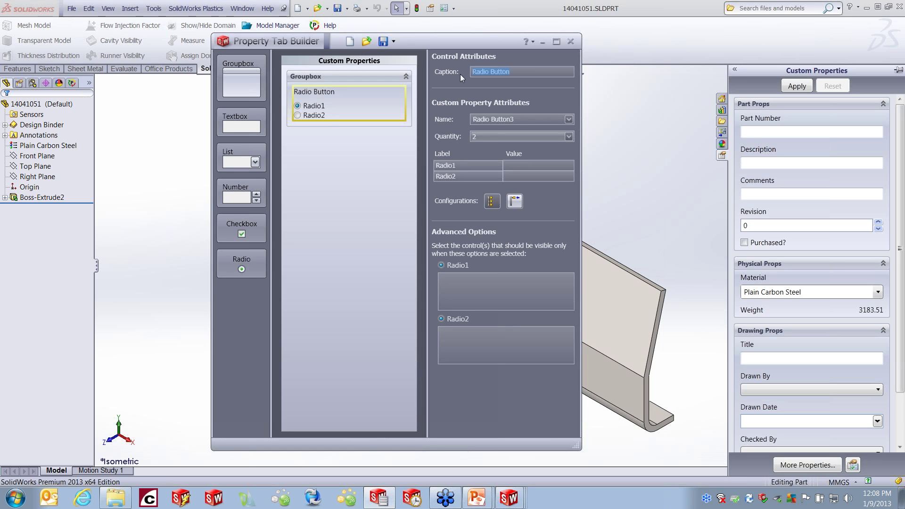
{"action": "type", "text": "Design Ty"}
{"action": "type", "text": "pe"}
{"action": "left_click", "coordinate": [519, 119]}
{"action": "type", "text": "Type"}
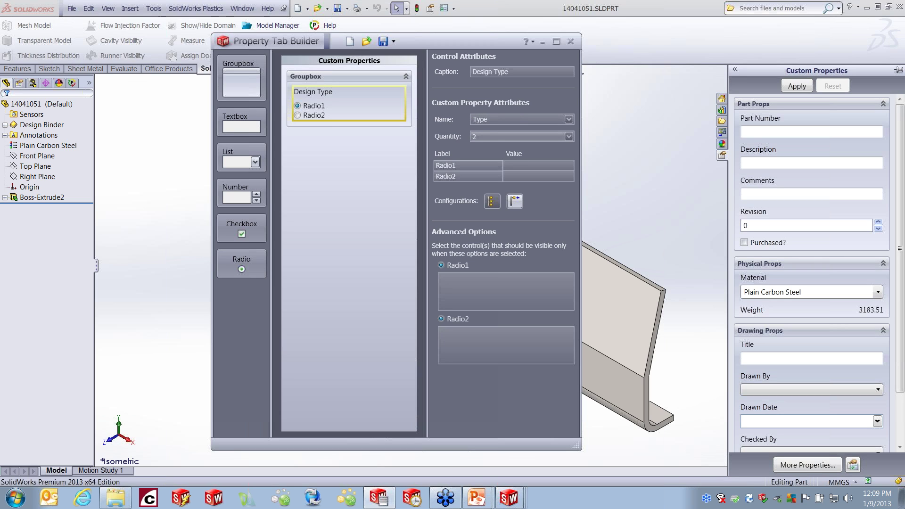
Step: Keep the radio button quantity at 2 and label the options Sheet metal and Weldment
{"action": "left_click", "coordinate": [570, 136]}
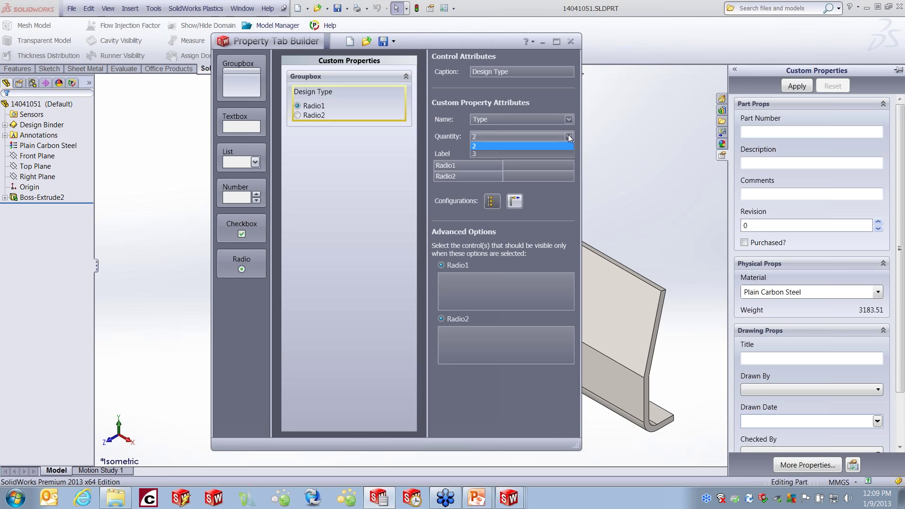
{"action": "left_click", "coordinate": [568, 136]}
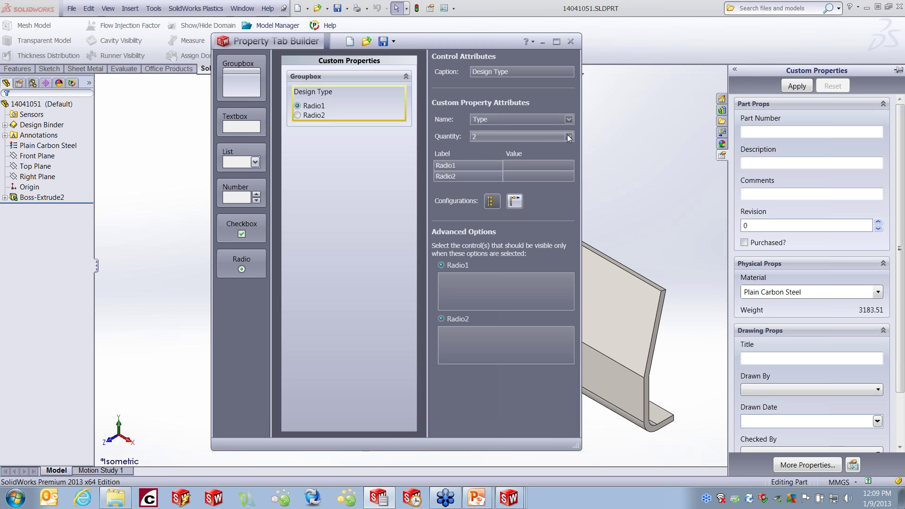
{"action": "left_click", "coordinate": [470, 165]}
{"action": "type", "text": "Sheet metal"}
{"action": "left_click_drag", "start_coordinate": [455, 176], "coordinate": [435, 176]}
{"action": "type", "text": "Weldment"}
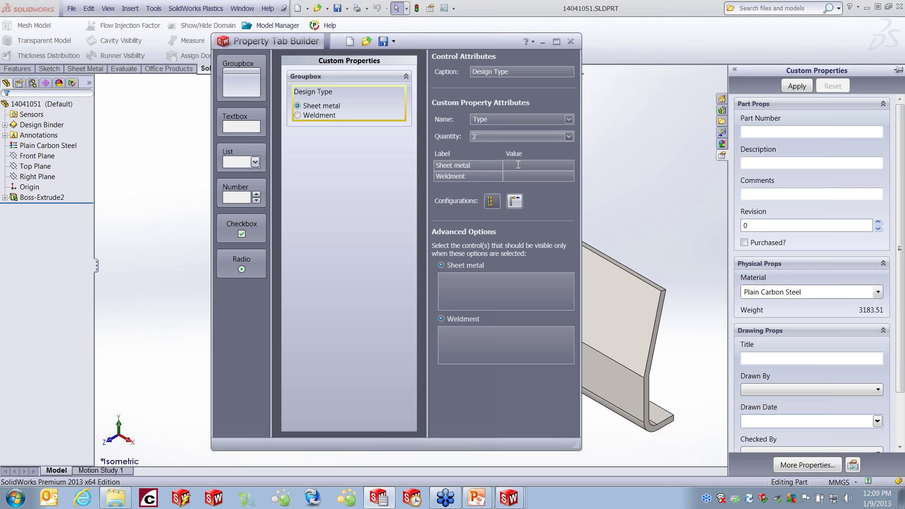
Step: Set the radio options' values to Sheet Metal and Weldment
{"action": "type", "text": "Sheet Metal"}
{"action": "left_click", "coordinate": [557, 174]}
{"action": "type", "text": "Weldmetn"}
{"action": "type", "text": "nt"}
Step: Add a second groupbox to the form, place a list control in it, and reselect the Design Type control
{"action": "left_click", "coordinate": [319, 183]}
{"action": "left_click_drag", "start_coordinate": [241, 79], "coordinate": [336, 176]}
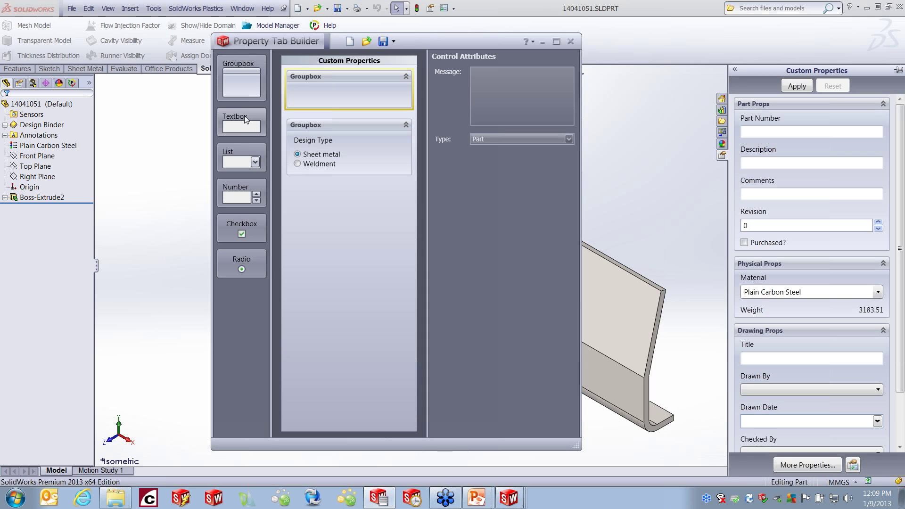
{"action": "left_click_drag", "start_coordinate": [234, 154], "coordinate": [324, 101]}
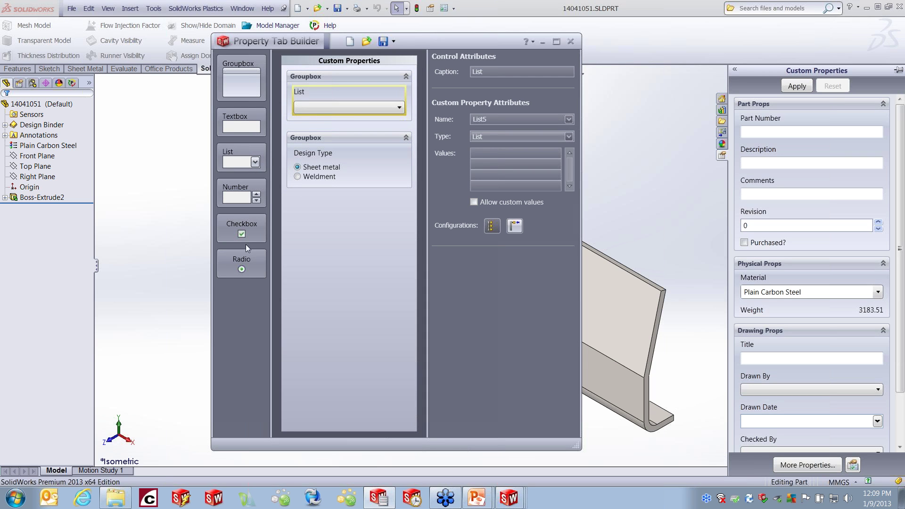
{"action": "left_click", "coordinate": [327, 178]}
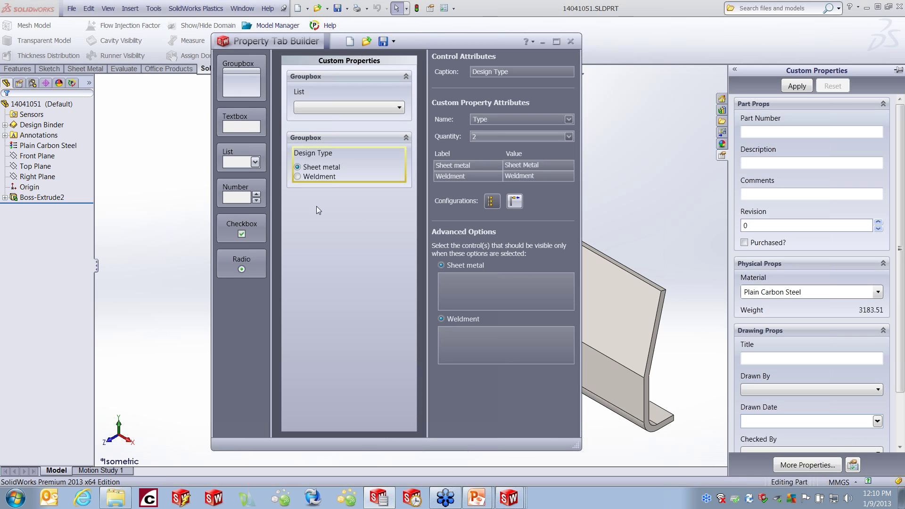
Step: Discard the current form and open the existing template Property Tab Template.prtprp
{"action": "left_click", "coordinate": [366, 44]}
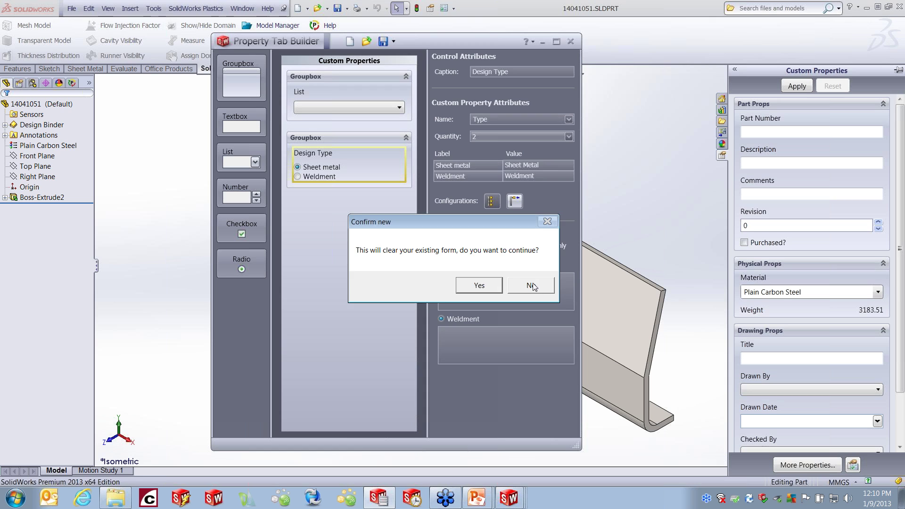
{"action": "left_click", "coordinate": [533, 286]}
{"action": "left_click", "coordinate": [366, 42]}
{"action": "left_click", "coordinate": [483, 286]}
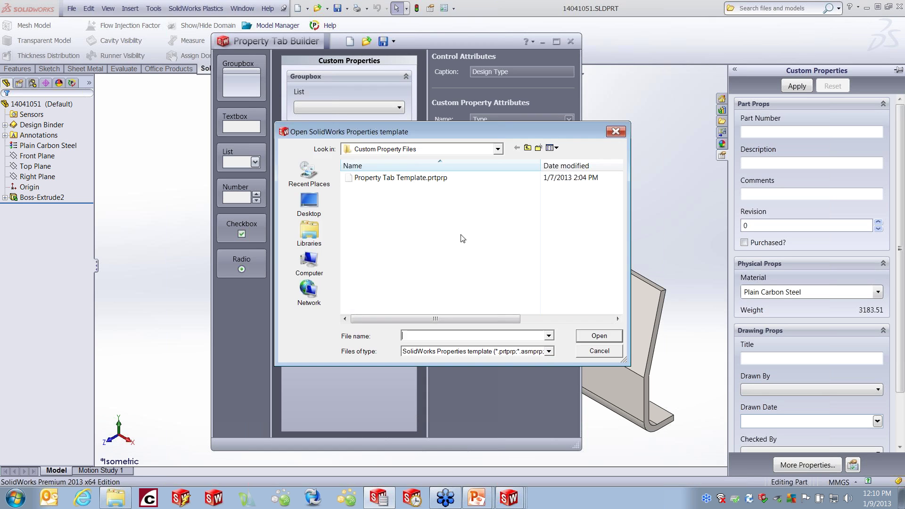
{"action": "left_click", "coordinate": [465, 178]}
{"action": "left_click", "coordinate": [599, 336]}
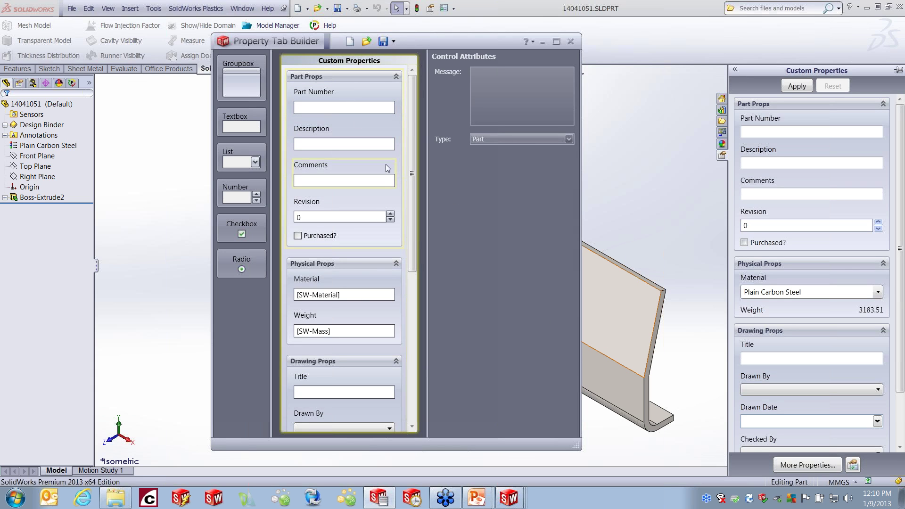
Step: Examine the attributes of the template's Material, Weight, Revision and Checked By controls
{"action": "left_click", "coordinate": [358, 294]}
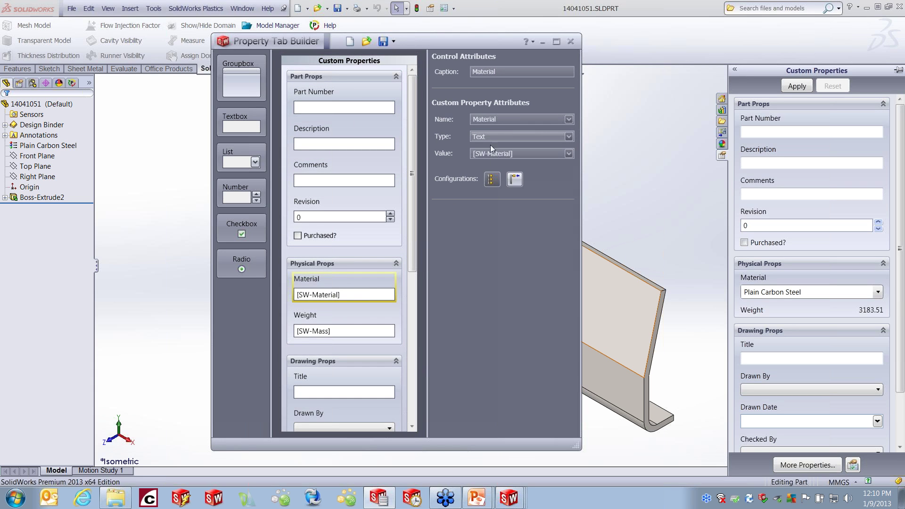
{"action": "left_click", "coordinate": [351, 332]}
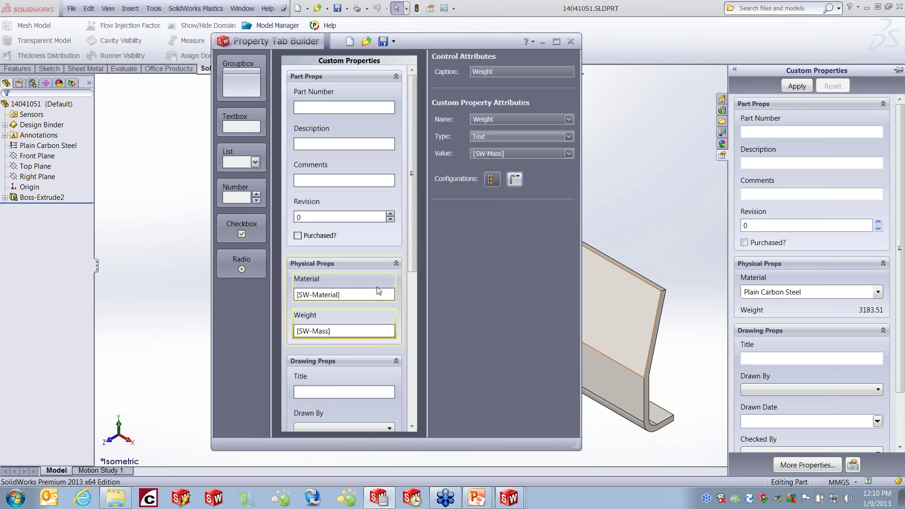
{"action": "left_click", "coordinate": [368, 218]}
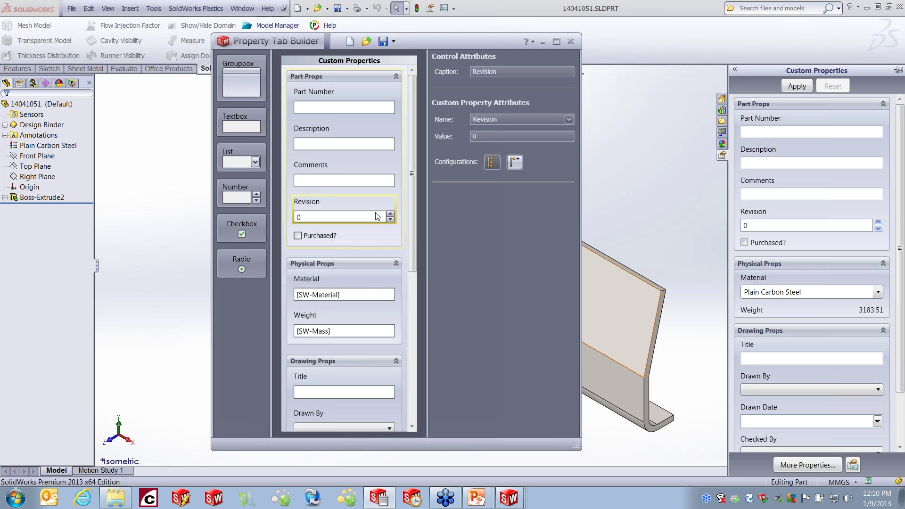
{"action": "scroll", "coordinate": [412, 197], "scroll_direction": "down", "scroll_amount": 1}
{"action": "left_click_drag", "start_coordinate": [412, 207], "coordinate": [410, 299]}
{"action": "left_click", "coordinate": [379, 313]}
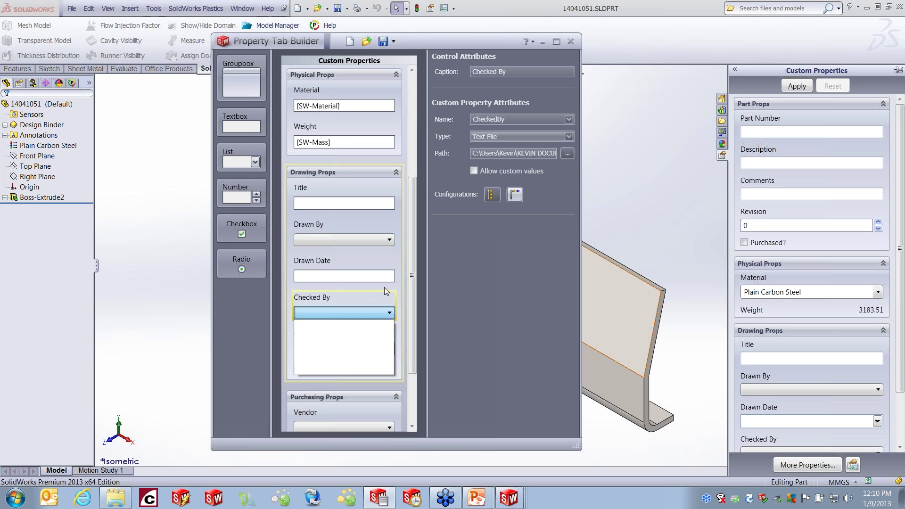
Step: Locate the Property Tab Builder among the SolidWorks Tools in the installed SolidWorks 2013 programs
{"action": "left_click", "coordinate": [15, 499]}
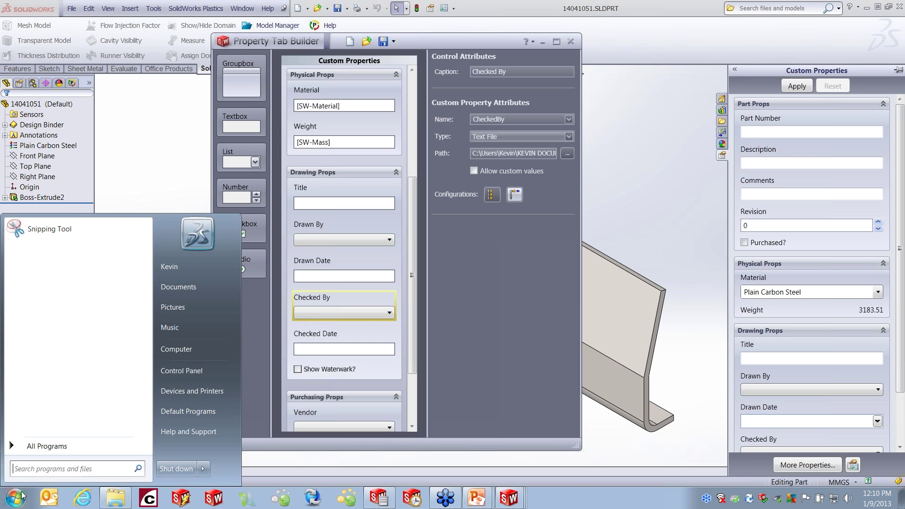
{"action": "left_click", "coordinate": [43, 448]}
{"action": "scroll", "coordinate": [100, 397], "scroll_direction": "down", "scroll_amount": 10}
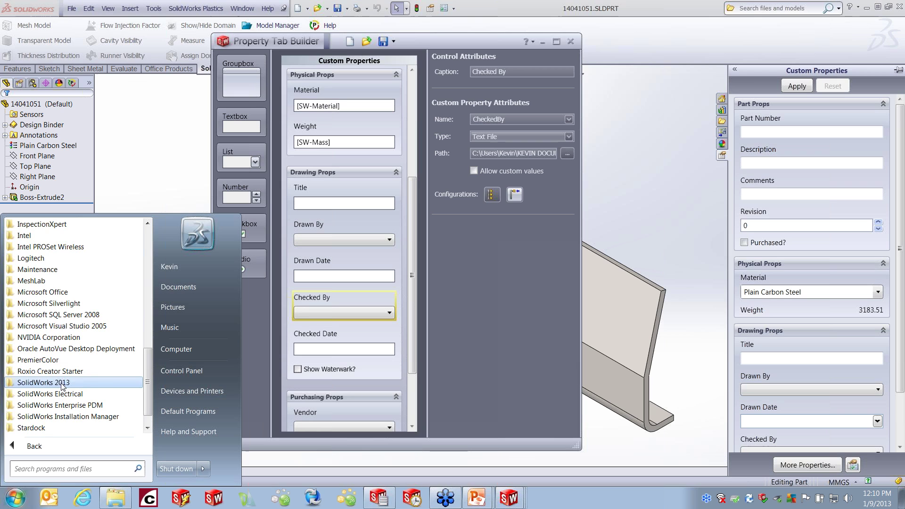
{"action": "left_click", "coordinate": [81, 383]}
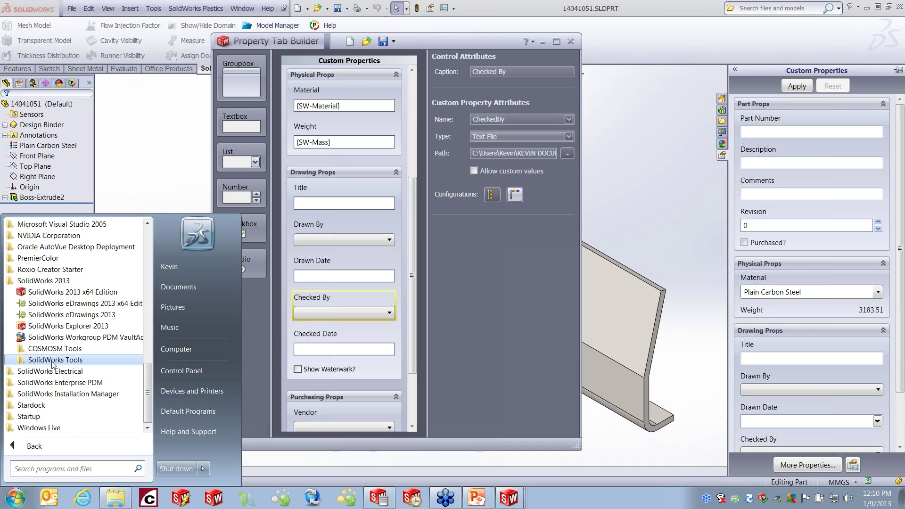
{"action": "left_click", "coordinate": [52, 361]}
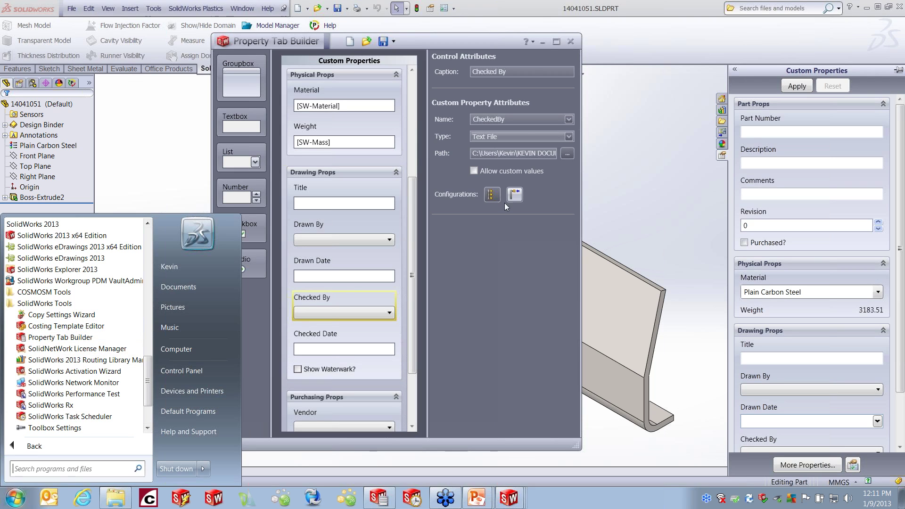
Step: Exit the Property Tab Builder without saving the template
{"action": "left_click", "coordinate": [571, 42]}
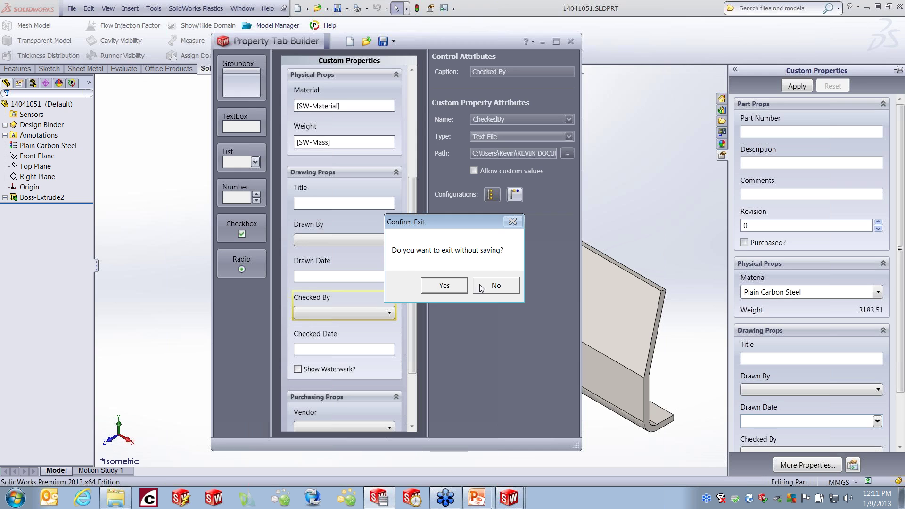
{"action": "left_click", "coordinate": [454, 289]}
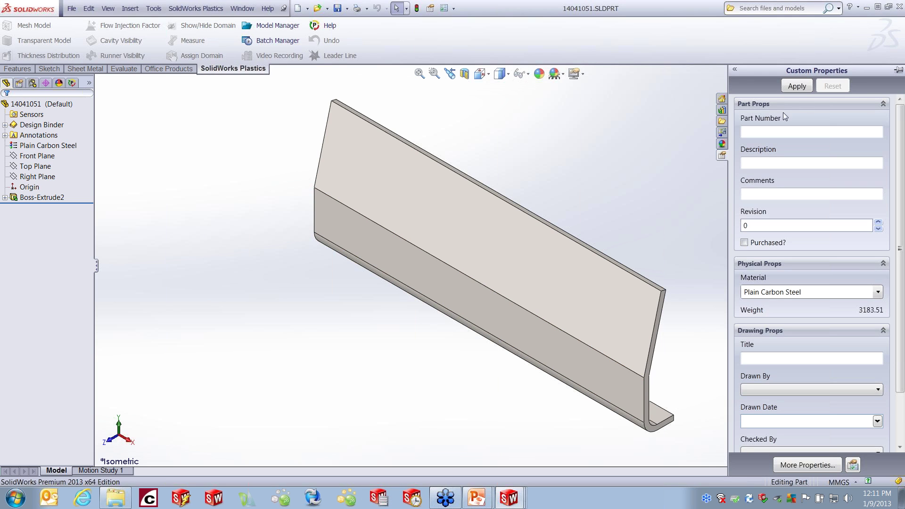
Step: Fill in the part properties with part number asdfv, description asdx, comments zxcbv and revision 1
{"action": "left_click", "coordinate": [796, 133]}
{"action": "type", "text": "asdfv"}
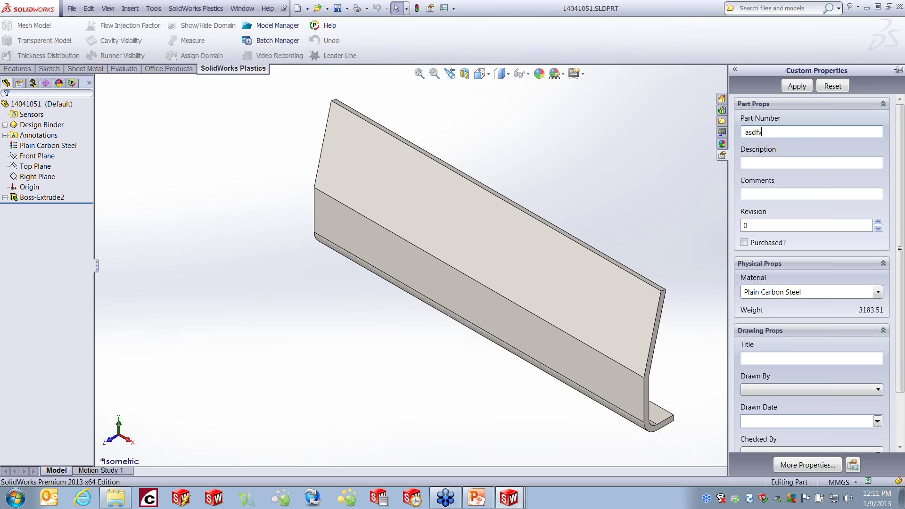
{"action": "left_click", "coordinate": [772, 166]}
{"action": "type", "text": "asdx"}
{"action": "left_click", "coordinate": [779, 196]}
{"action": "type", "text": "zxcbv"}
{"action": "left_click", "coordinate": [878, 223]}
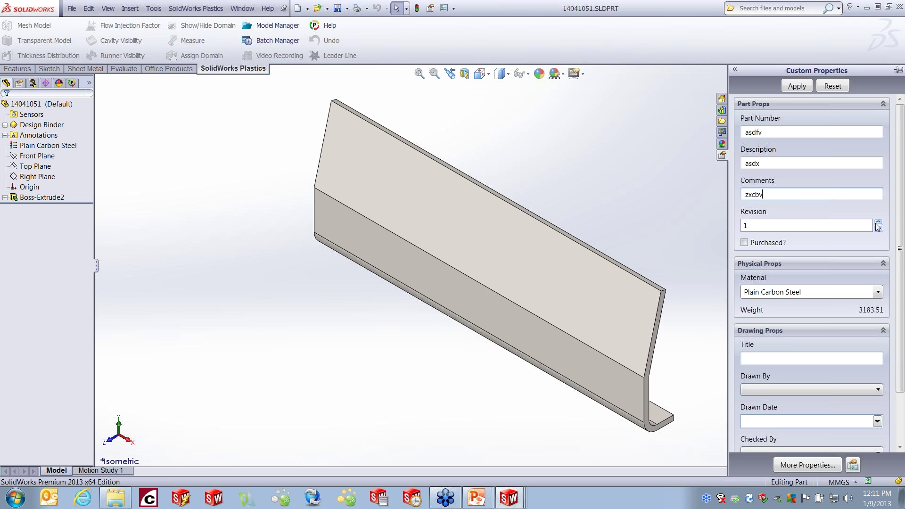
Step: Fill in the drawing properties with title zxdgv, a person for Drawn By and the drawn date 1/24/2013
{"action": "left_click", "coordinate": [848, 358]}
{"action": "type", "text": "zxdgv"}
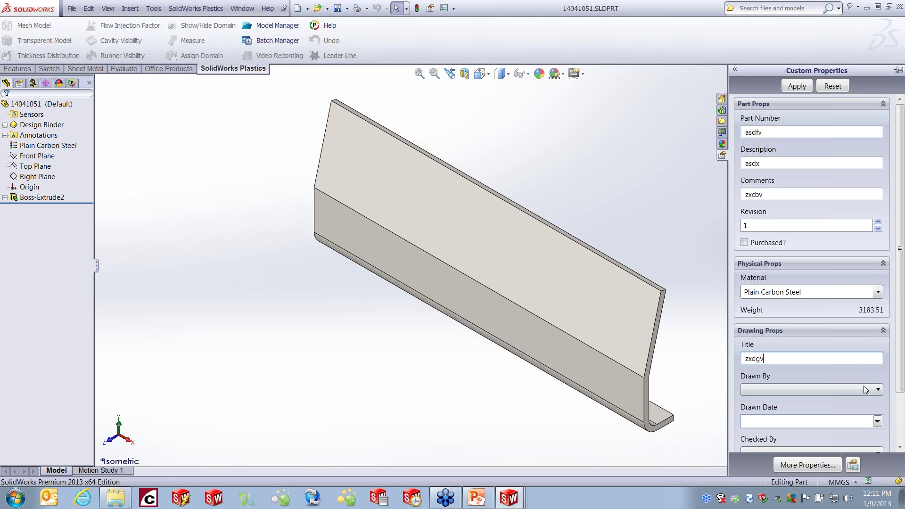
{"action": "left_click", "coordinate": [857, 389]}
{"action": "left_click", "coordinate": [799, 419]}
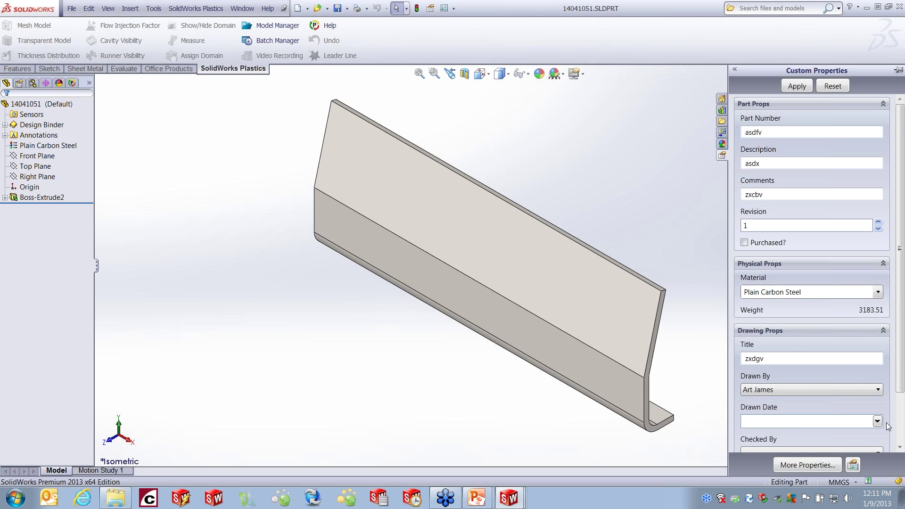
{"action": "left_click", "coordinate": [878, 422]}
{"action": "left_click", "coordinate": [816, 389]}
{"action": "scroll", "coordinate": [901, 325], "scroll_direction": "down", "scroll_amount": 3}
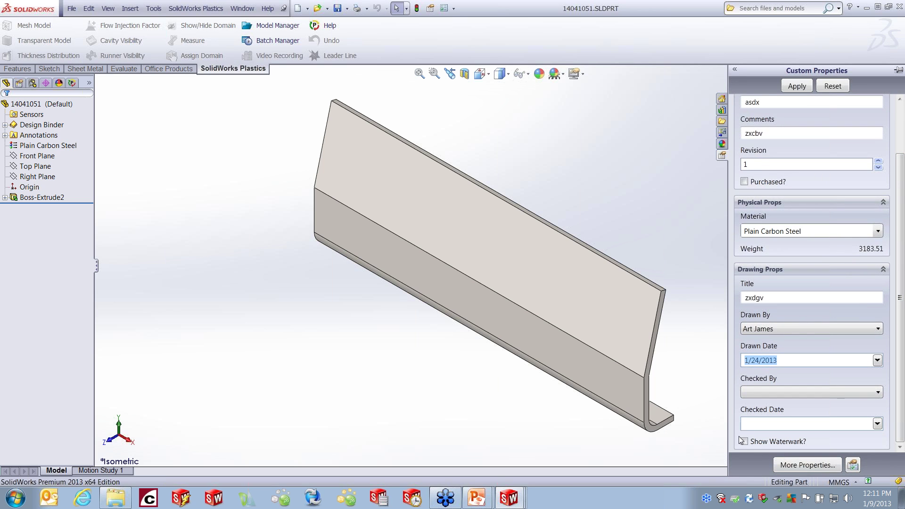
{"action": "left_click", "coordinate": [690, 339]}
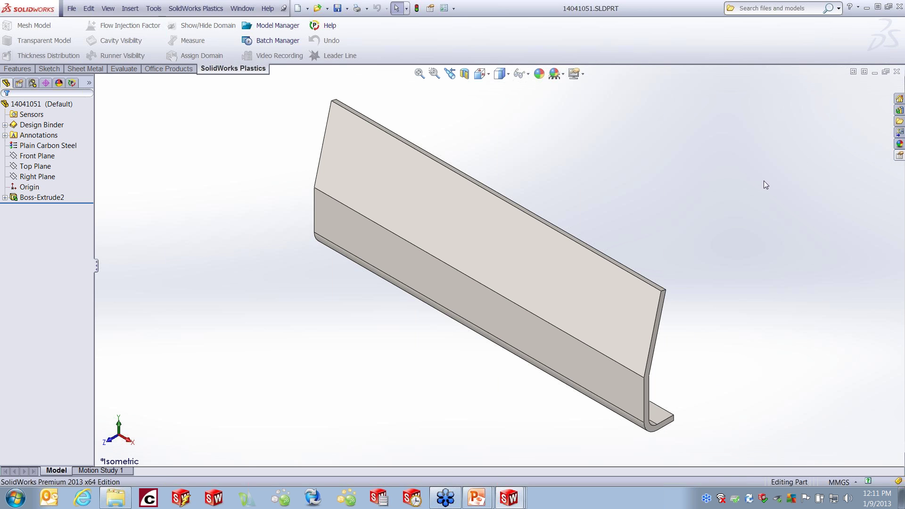
Step: Review the part's custom and configuration-specific file properties, and accept saving the pending custom property changes
{"action": "left_click", "coordinate": [71, 8]}
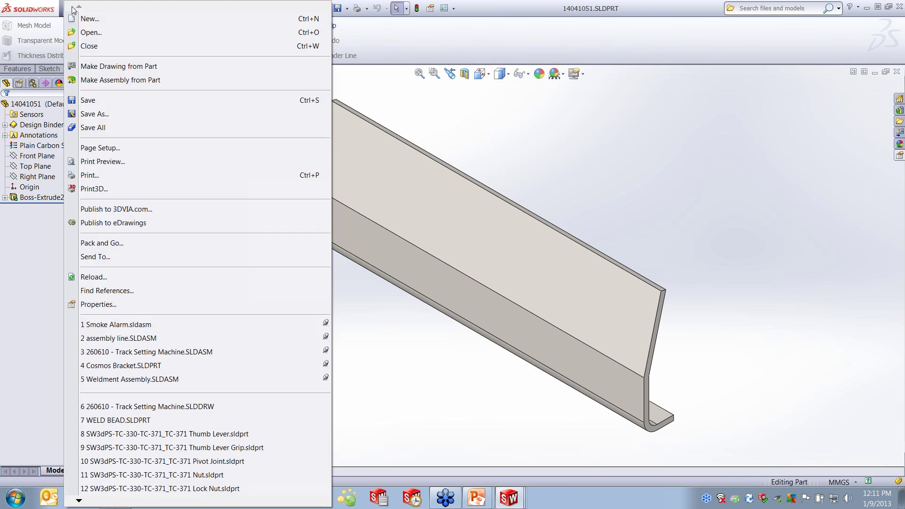
{"action": "left_click", "coordinate": [130, 304]}
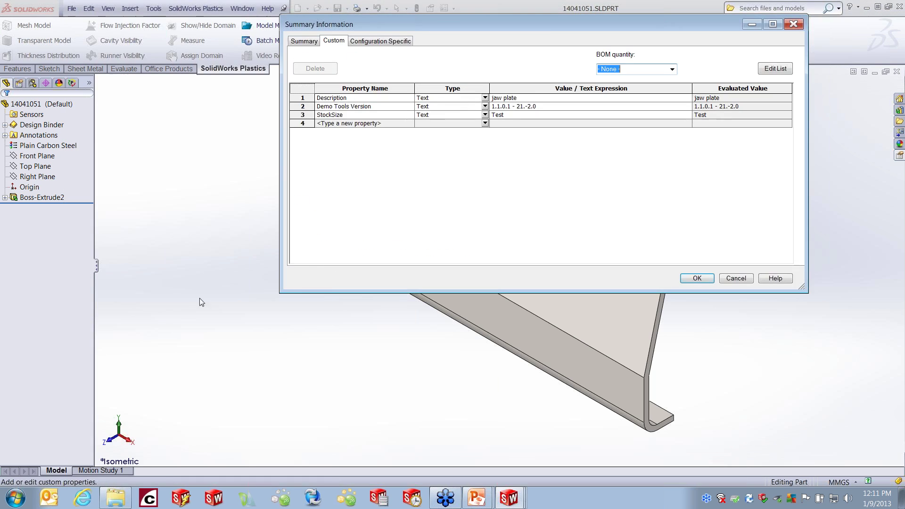
{"action": "left_click", "coordinate": [397, 41]}
{"action": "left_click", "coordinate": [334, 42]}
{"action": "left_click", "coordinate": [697, 278]}
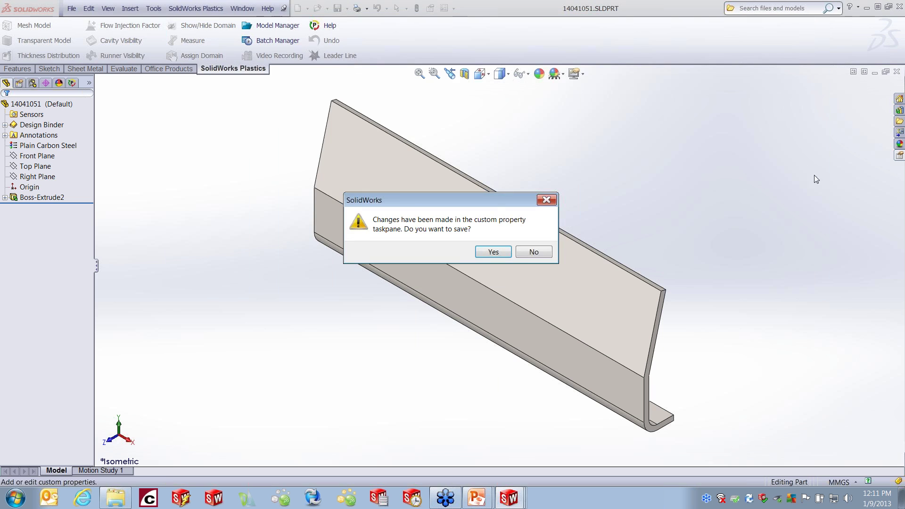
{"action": "left_click", "coordinate": [483, 252]}
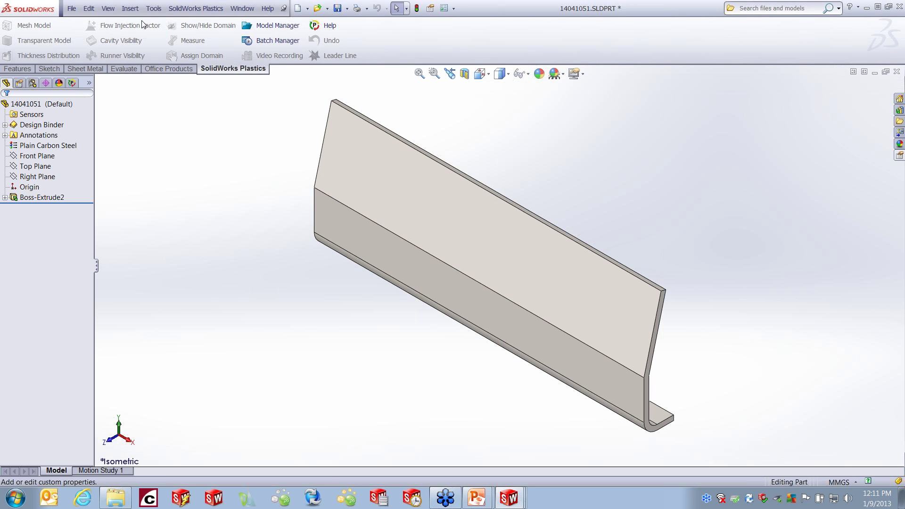
Step: Reopen the part's file properties, check the Custom list and cancel out
{"action": "left_click", "coordinate": [72, 8]}
{"action": "left_click", "coordinate": [89, 306]}
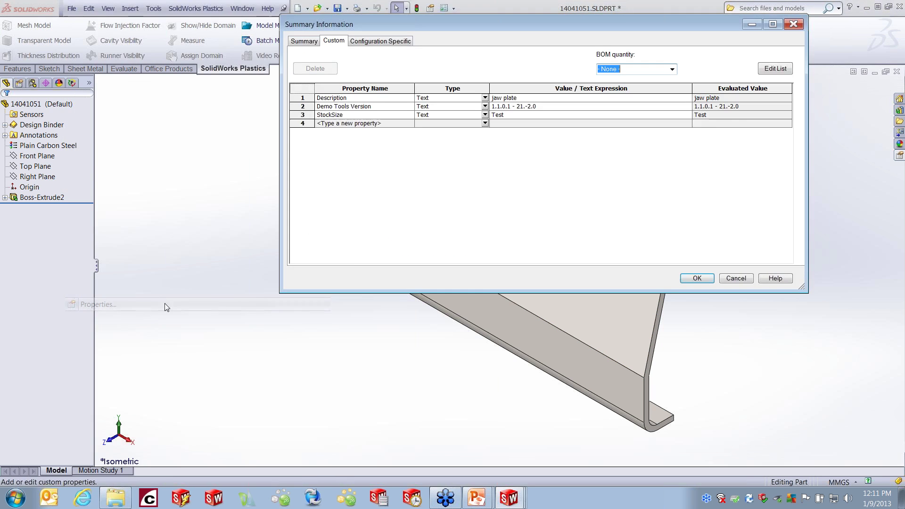
{"action": "left_click", "coordinate": [736, 278]}
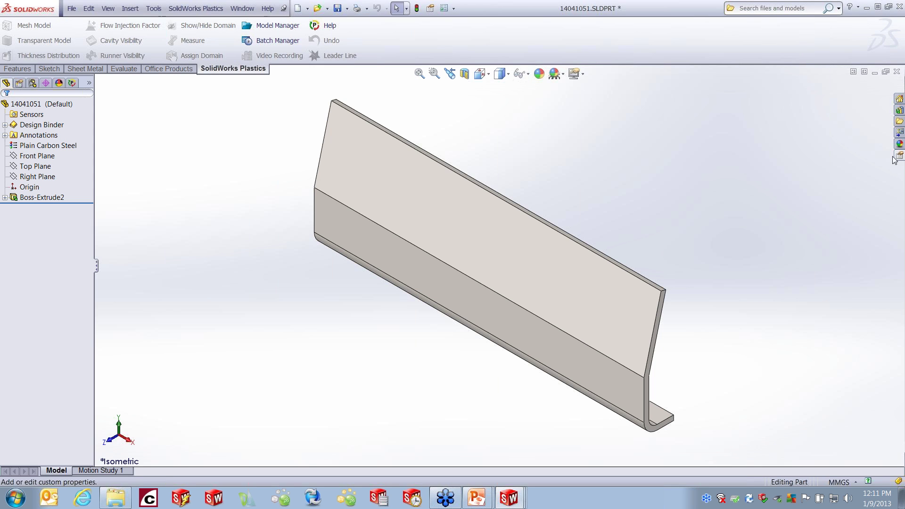
Step: Reopen the custom properties form and apply its current values to the part
{"action": "left_click", "coordinate": [899, 156]}
{"action": "scroll", "coordinate": [843, 391], "scroll_direction": "down", "scroll_amount": 4}
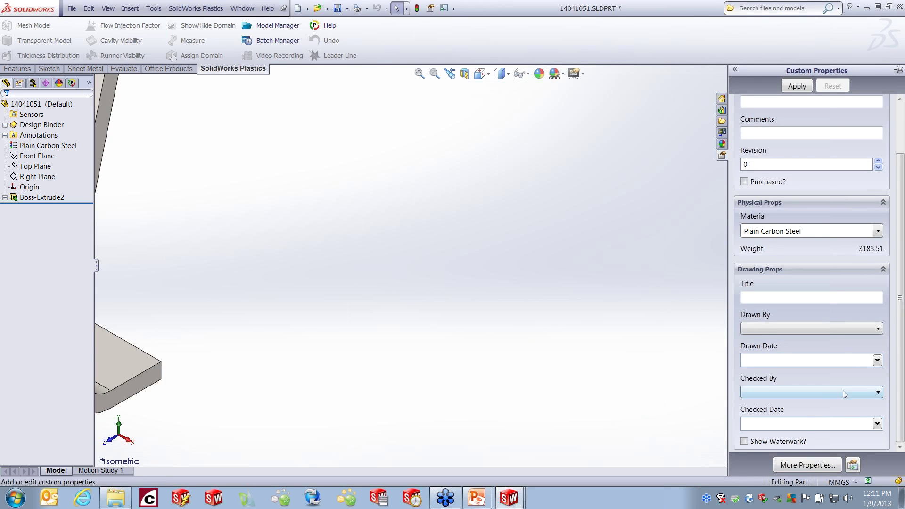
{"action": "scroll", "coordinate": [868, 335], "scroll_direction": "up", "scroll_amount": 2}
{"action": "left_click", "coordinate": [798, 85]}
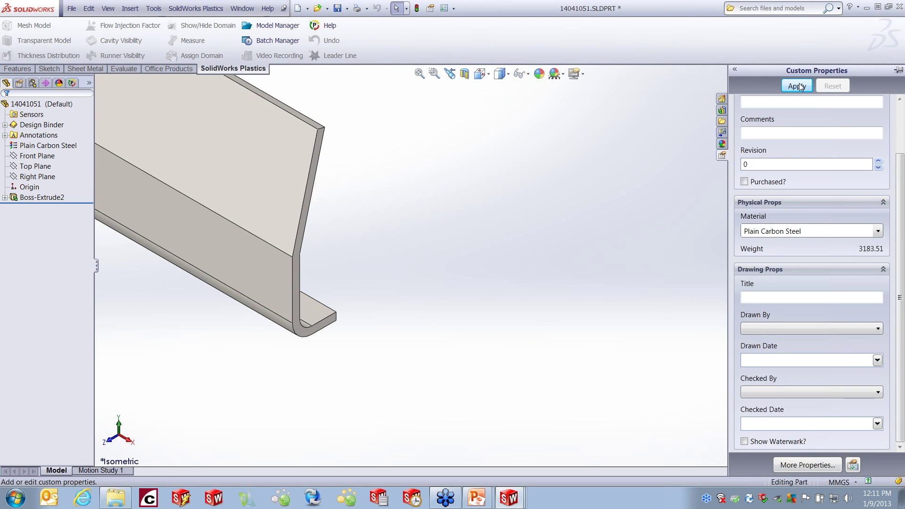
{"action": "scroll", "coordinate": [808, 189], "scroll_direction": "up", "scroll_amount": 2}
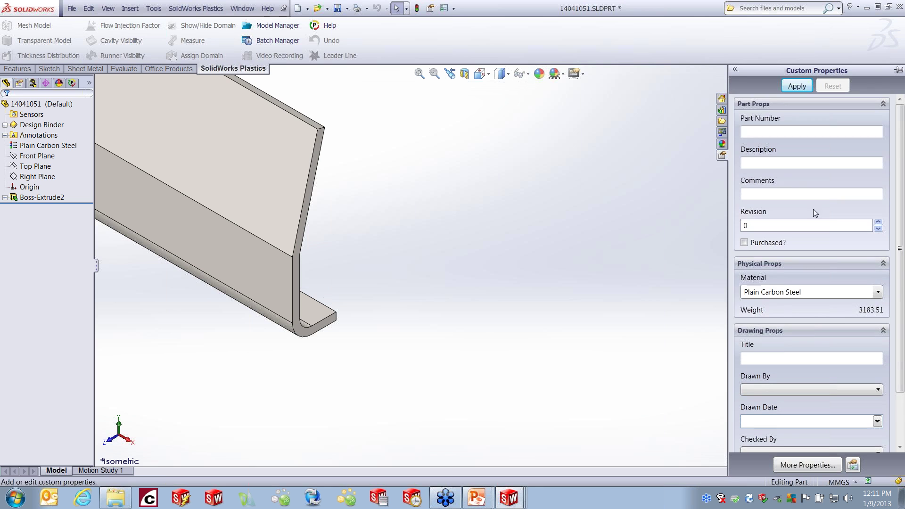
Step: Check whether the applied form values are in the part's Custom file properties
{"action": "left_click", "coordinate": [72, 8]}
{"action": "left_click", "coordinate": [109, 305]}
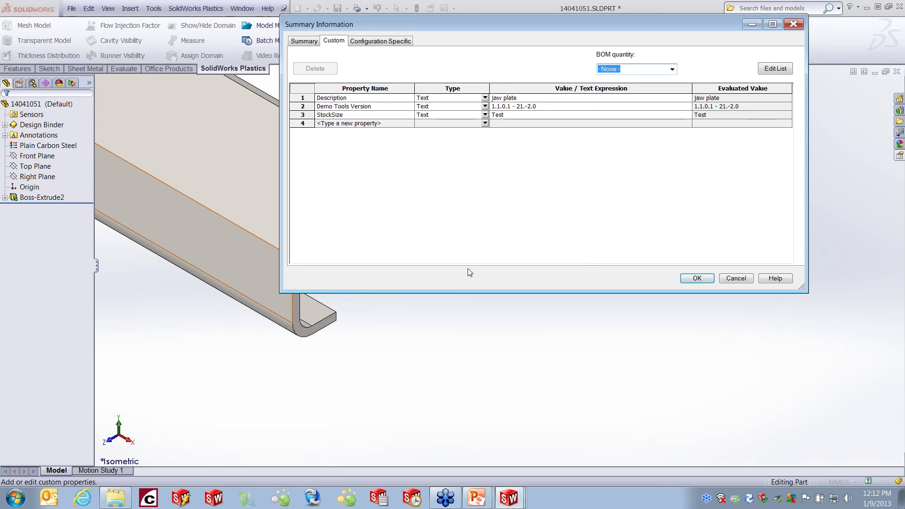
{"action": "left_click", "coordinate": [729, 279]}
Step: Set the part number to asdgvfsdf in the custom properties form and apply it
{"action": "left_click", "coordinate": [900, 155]}
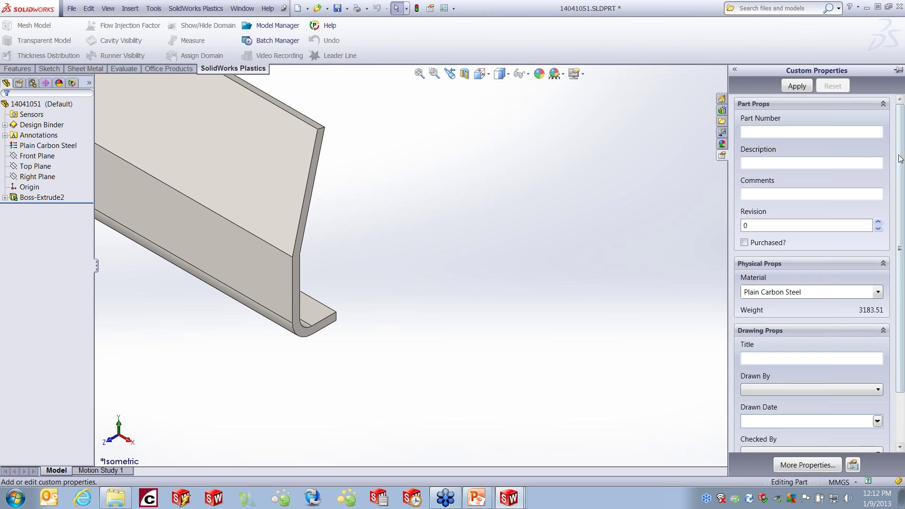
{"action": "left_click", "coordinate": [783, 132]}
{"action": "type", "text": "asdgvfsdf"}
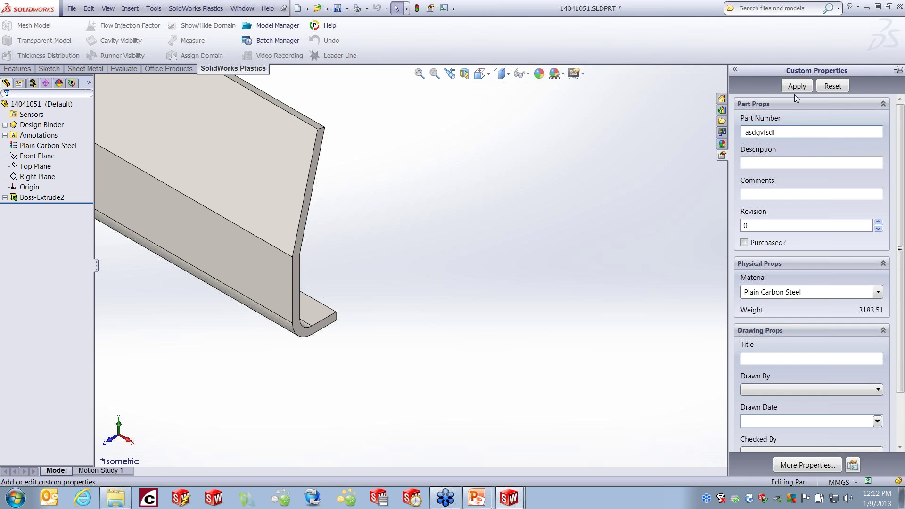
{"action": "left_click", "coordinate": [797, 86]}
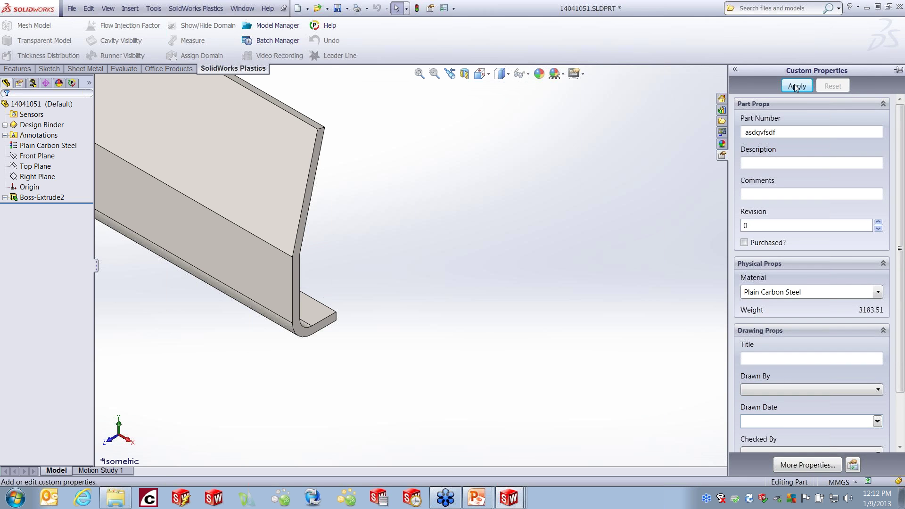
Step: Compare the Custom and Configuration Specific file properties of the part, and close them without changes
{"action": "left_click", "coordinate": [71, 8]}
{"action": "left_click", "coordinate": [96, 304]}
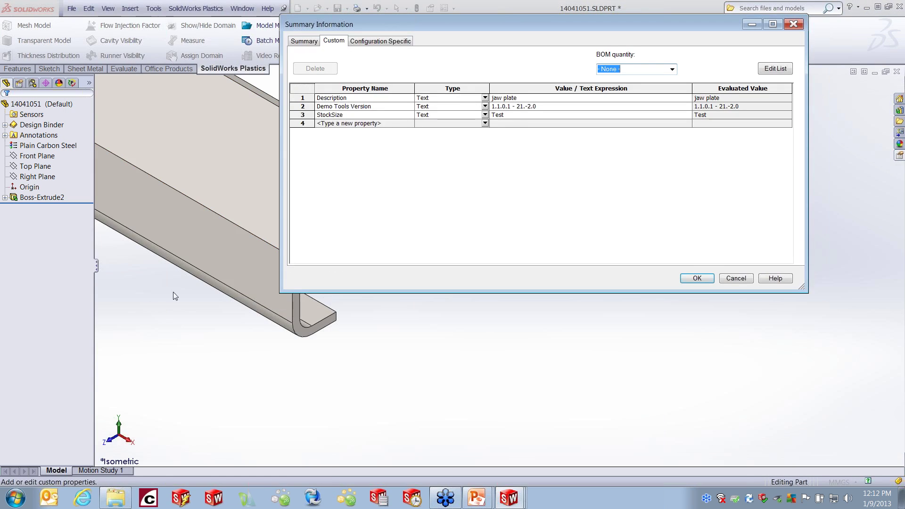
{"action": "left_click", "coordinate": [388, 42]}
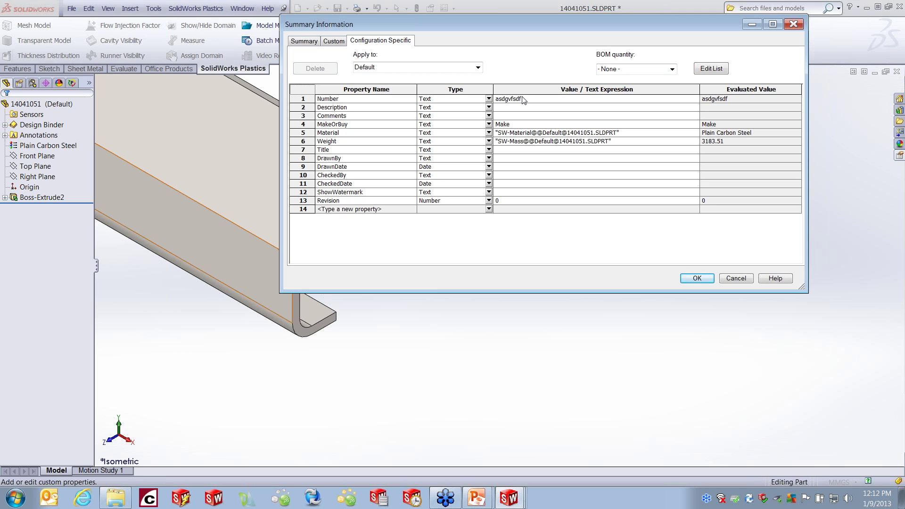
{"action": "left_click", "coordinate": [333, 41]}
{"action": "left_click", "coordinate": [357, 41]}
{"action": "left_click", "coordinate": [335, 42]}
{"action": "left_click", "coordinate": [395, 42]}
{"action": "left_click", "coordinate": [734, 278]}
Step: Switch to the running PowerPoint slide show of Custom Properties.pptx
{"action": "mouse_move", "coordinate": [479, 498]}
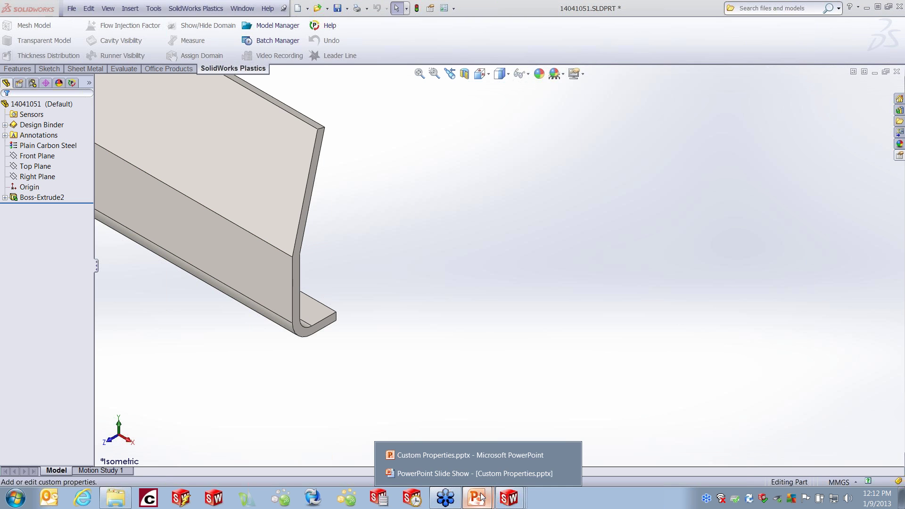
{"action": "left_click", "coordinate": [469, 471]}
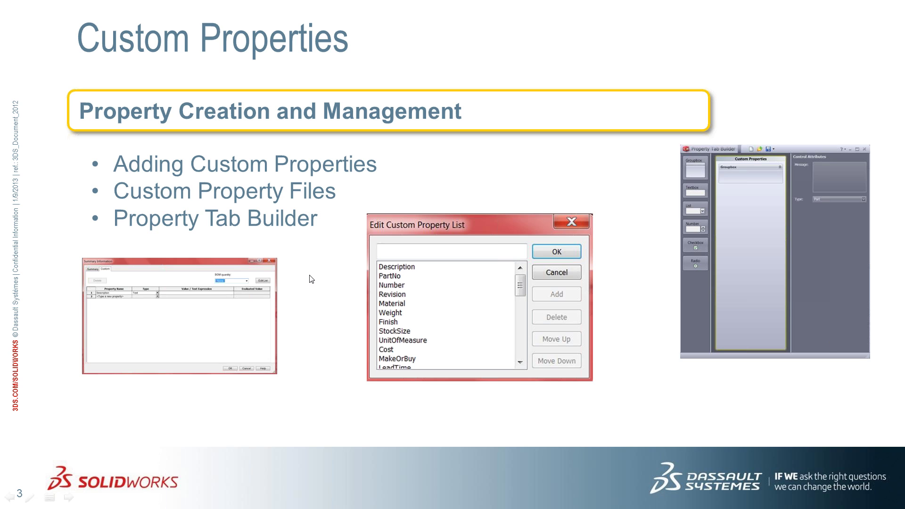
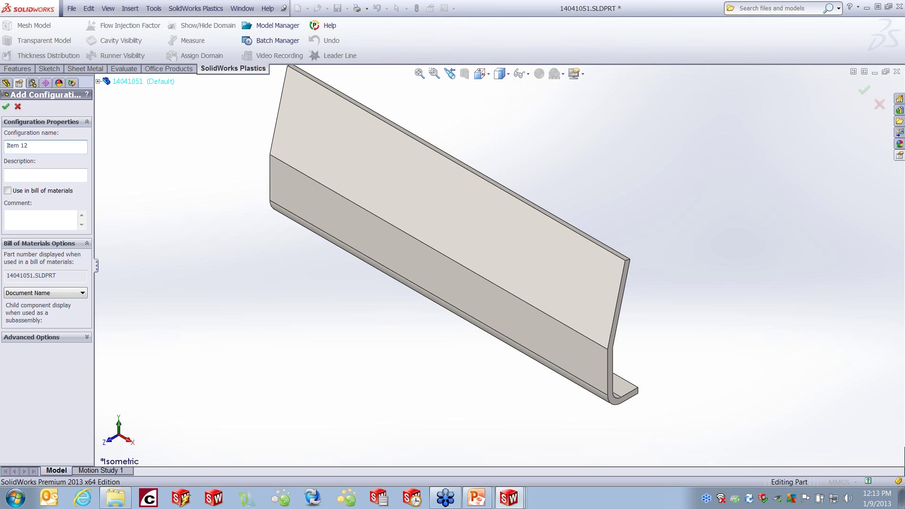
Step: Create the configuration Item 12 and accept reloading the SolidWorks Plastics project
{"action": "left_click", "coordinate": [5, 107]}
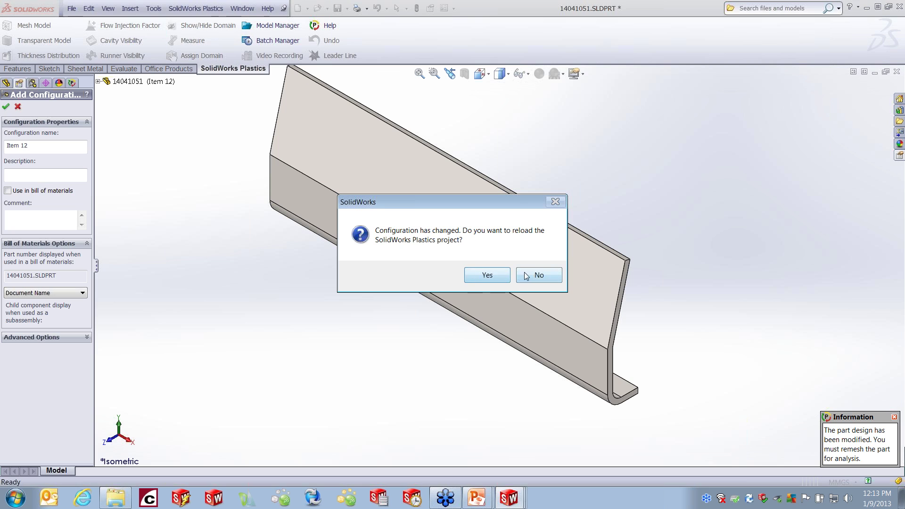
{"action": "left_click", "coordinate": [503, 280]}
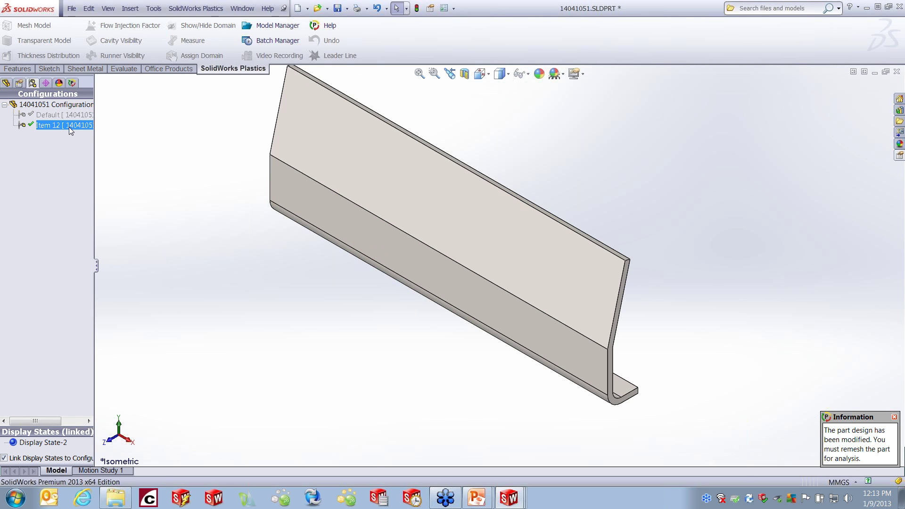
Step: Disable the SolidWorks Plastics add-in both for the current session and at start-up
{"action": "left_click", "coordinate": [453, 8]}
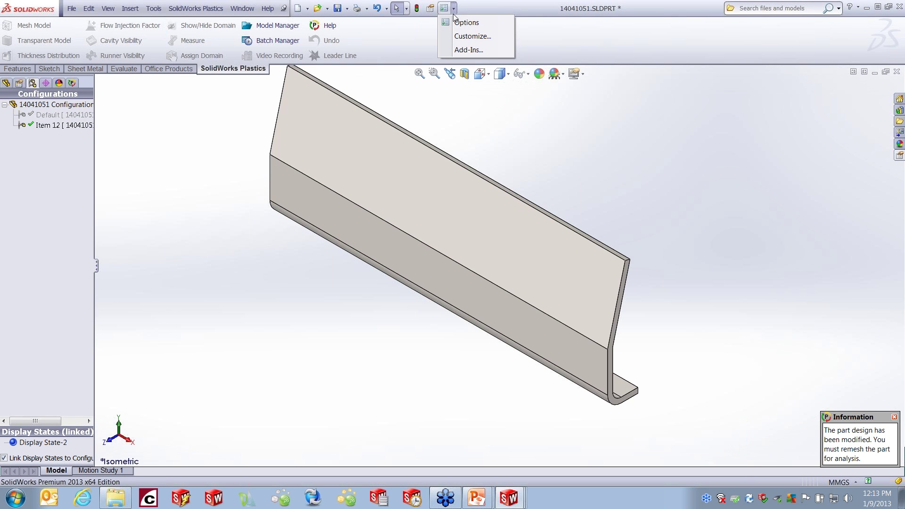
{"action": "left_click", "coordinate": [460, 50]}
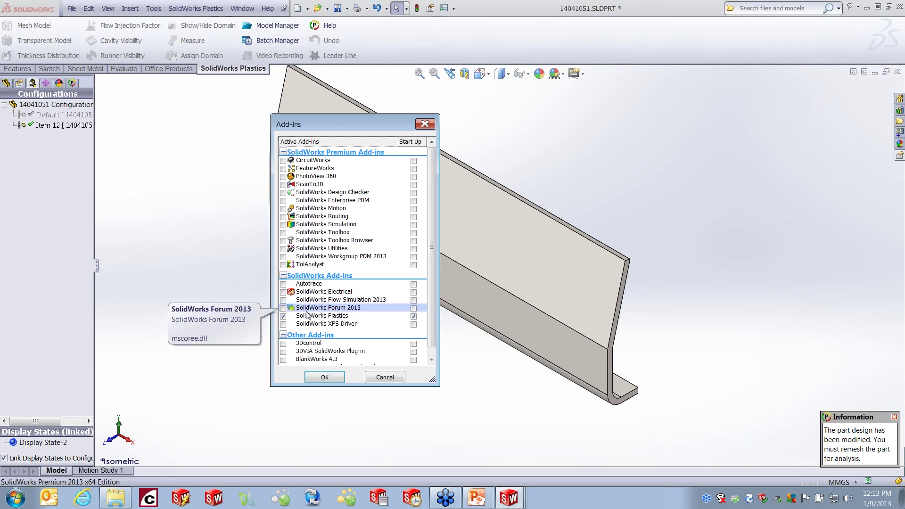
{"action": "left_click", "coordinate": [283, 317]}
{"action": "left_click", "coordinate": [413, 316]}
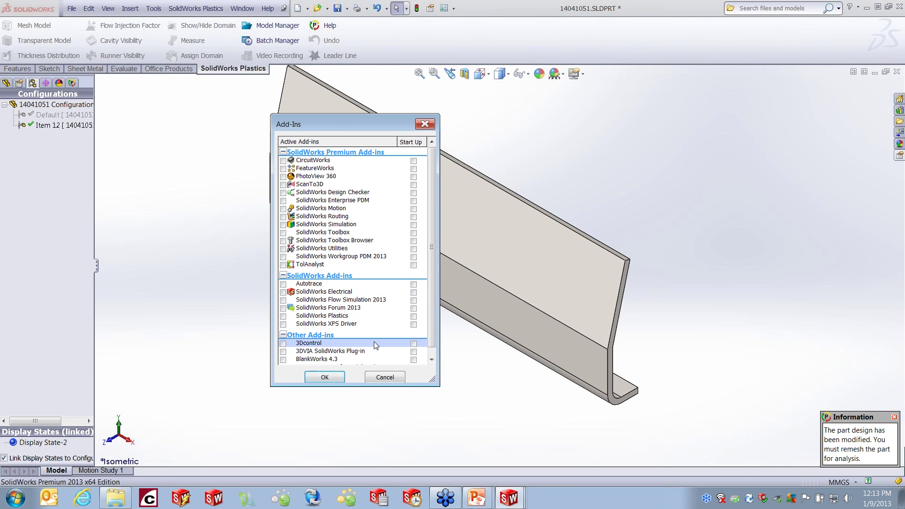
{"action": "left_click", "coordinate": [325, 377]}
Step: Compare the part's configuration-specific file properties for Item 12 with its Custom properties
{"action": "left_click", "coordinate": [55, 125]}
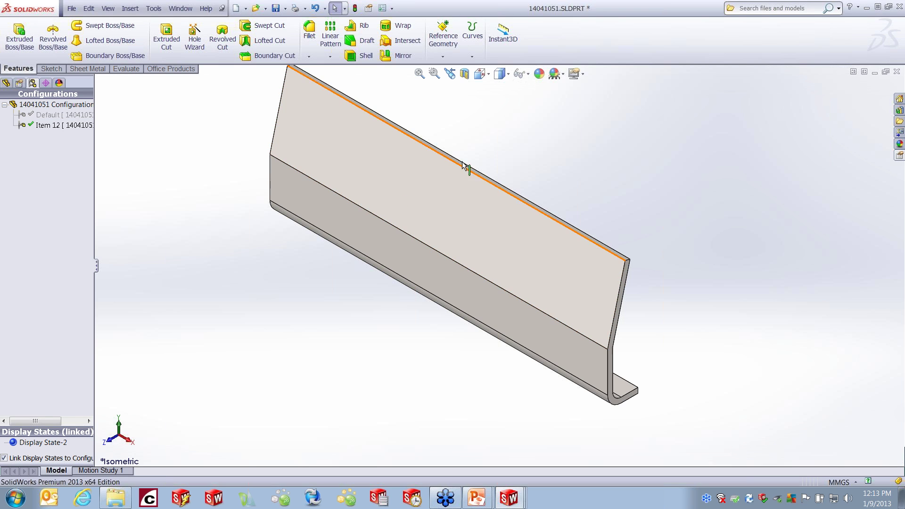
{"action": "left_click", "coordinate": [70, 118]}
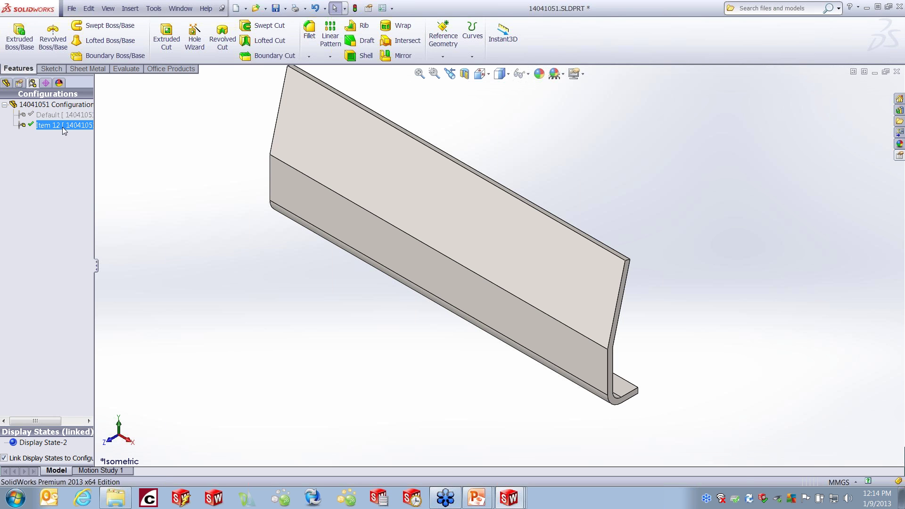
{"action": "double_click", "coordinate": [62, 127]}
{"action": "left_click", "coordinate": [71, 8]}
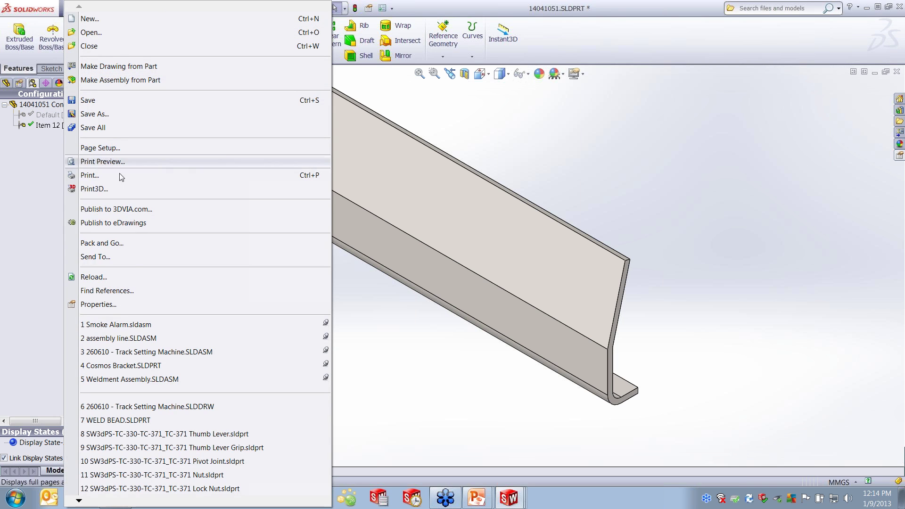
{"action": "left_click", "coordinate": [114, 303]}
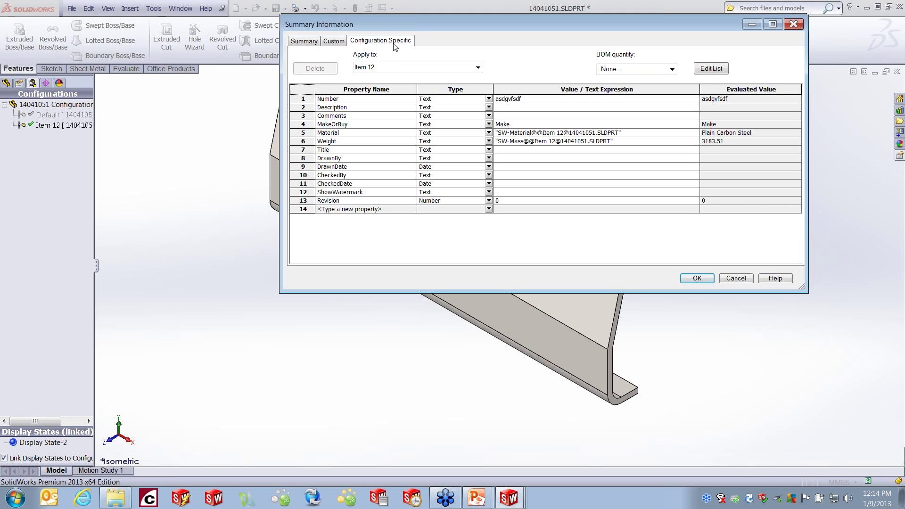
{"action": "left_click", "coordinate": [478, 67]}
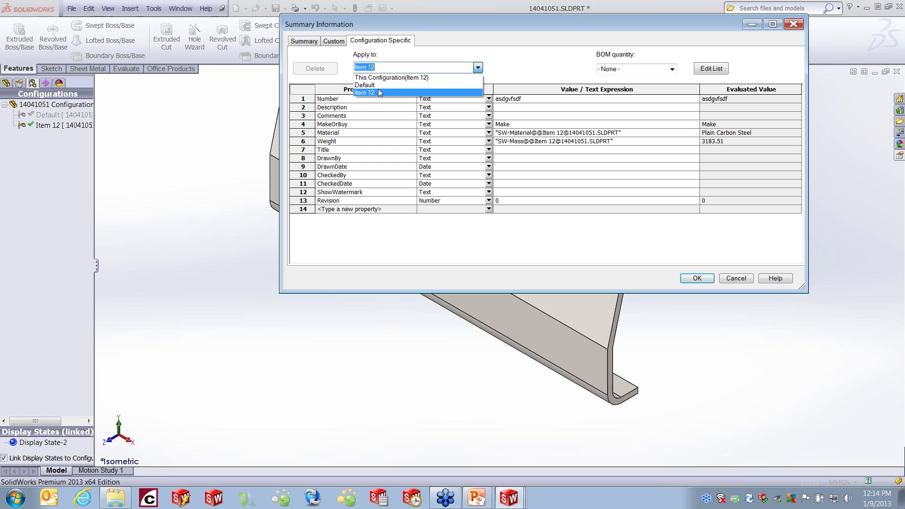
{"action": "left_click", "coordinate": [533, 68]}
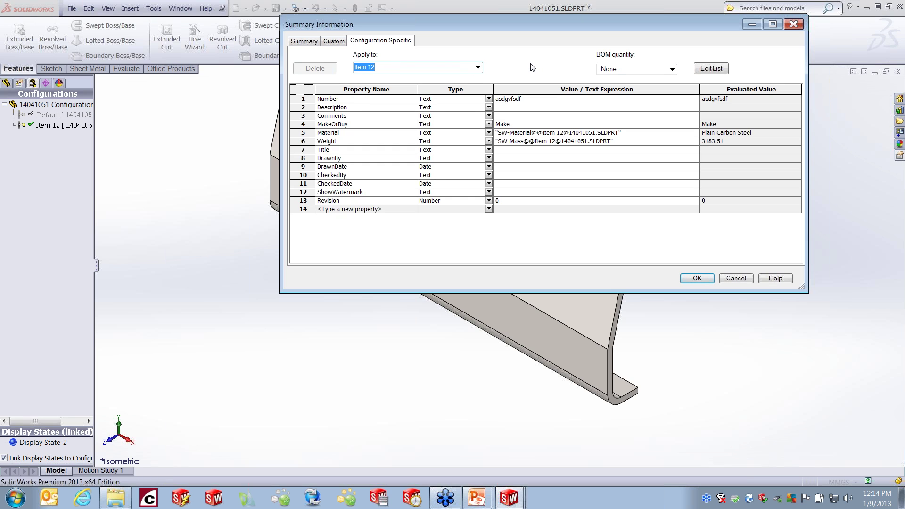
{"action": "left_click", "coordinate": [337, 42]}
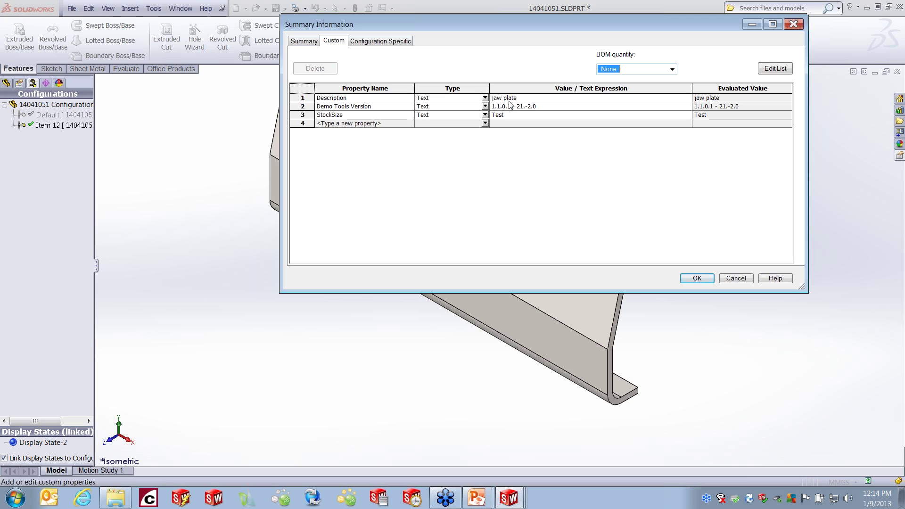
{"action": "left_click", "coordinate": [56, 106]}
Step: Set the configuration-specific Description of Item 12 to "Jaw Plate 12 in." and check it against the Custom properties
{"action": "left_click", "coordinate": [385, 44]}
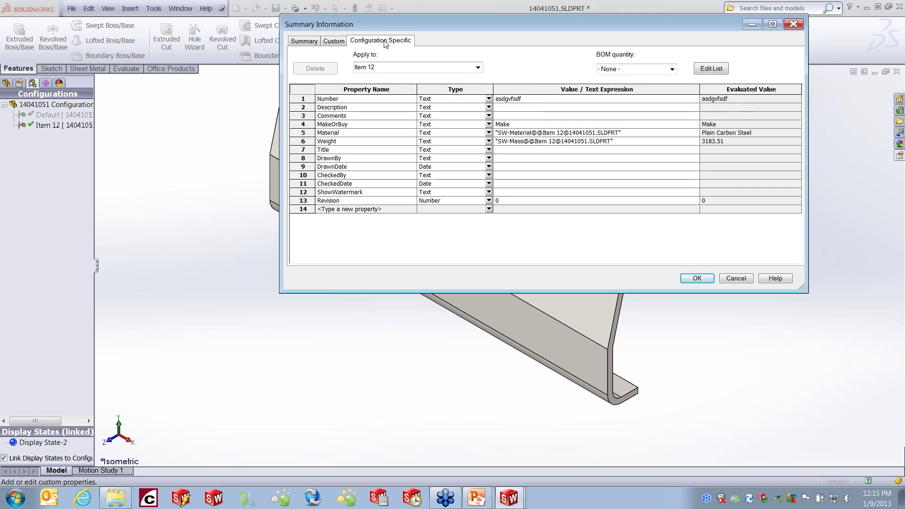
{"action": "left_click", "coordinate": [503, 106]}
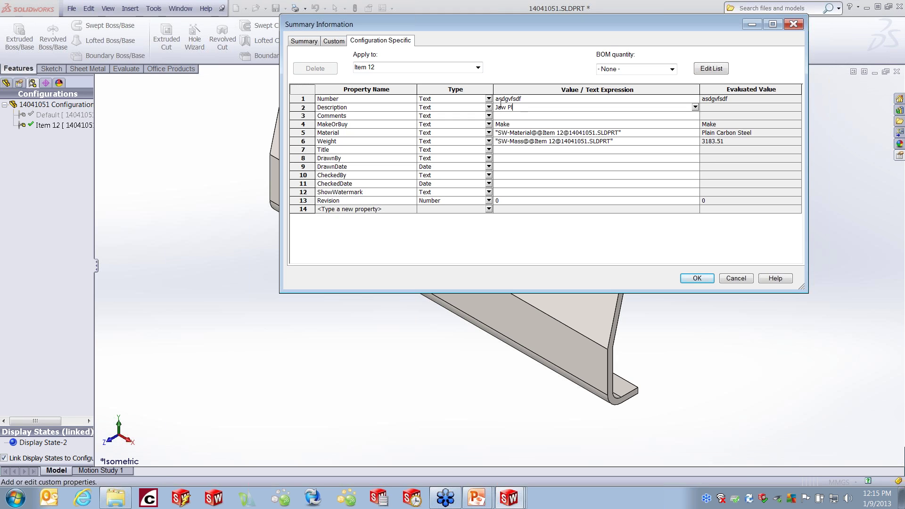
{"action": "type", "text": "Jaw Plate 12 in."}
{"action": "left_click", "coordinate": [339, 41]}
{"action": "left_click", "coordinate": [376, 42]}
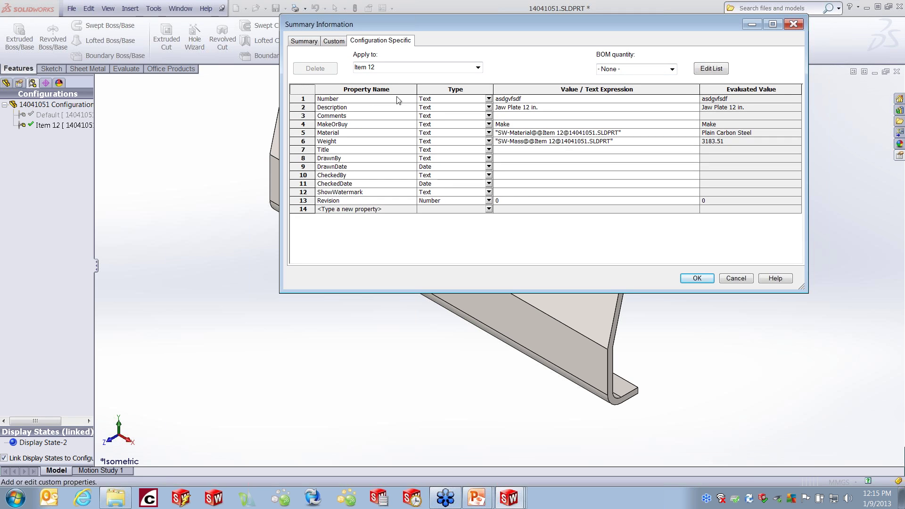
Step: View the Custom Properties.pptx slide show in PowerPoint, return to SolidWorks and discard the pending property edits
{"action": "mouse_move", "coordinate": [483, 503]}
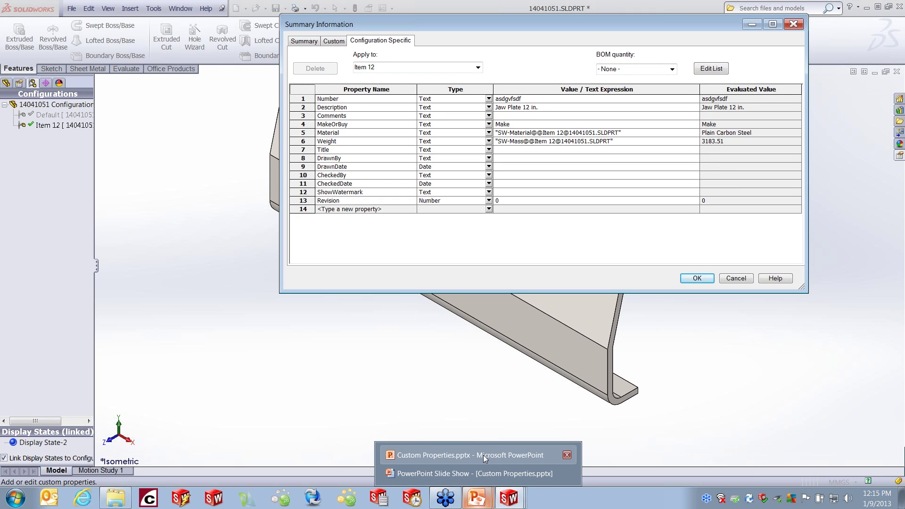
{"action": "left_click", "coordinate": [479, 471]}
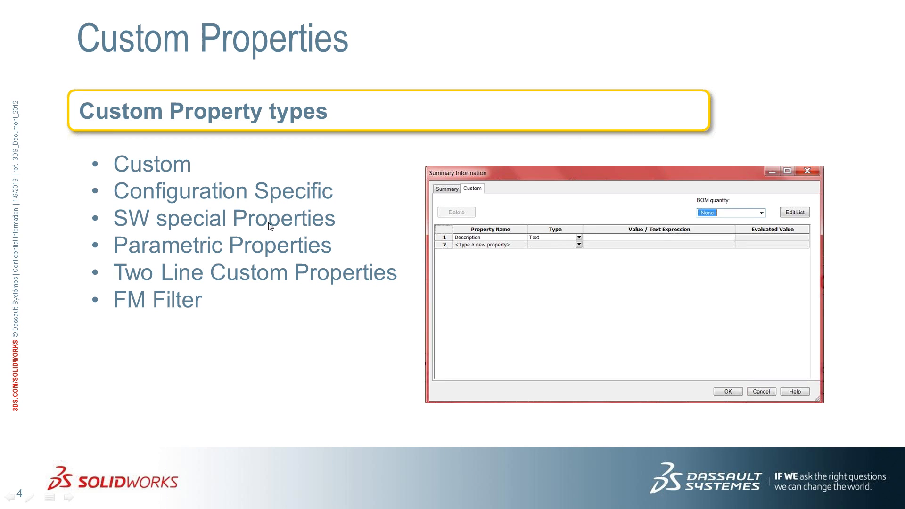
{"action": "key", "text": "Escape"}
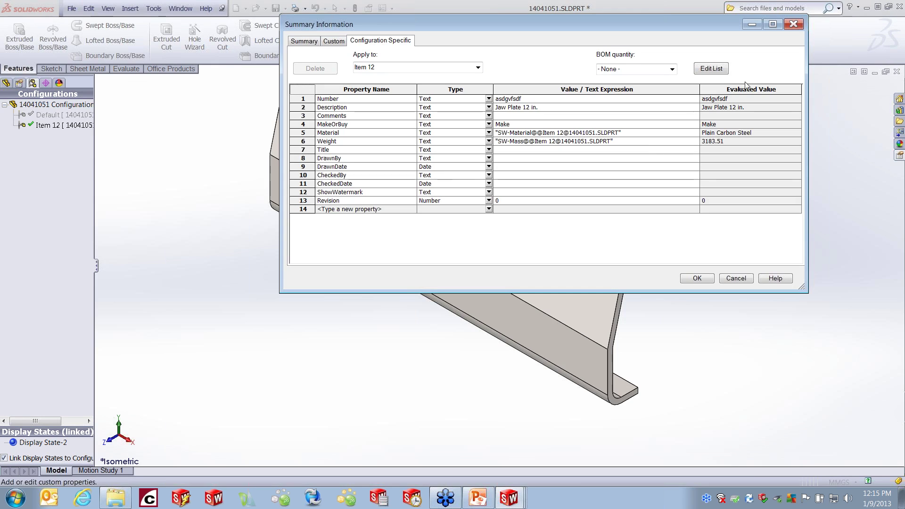
{"action": "left_click", "coordinate": [741, 277]}
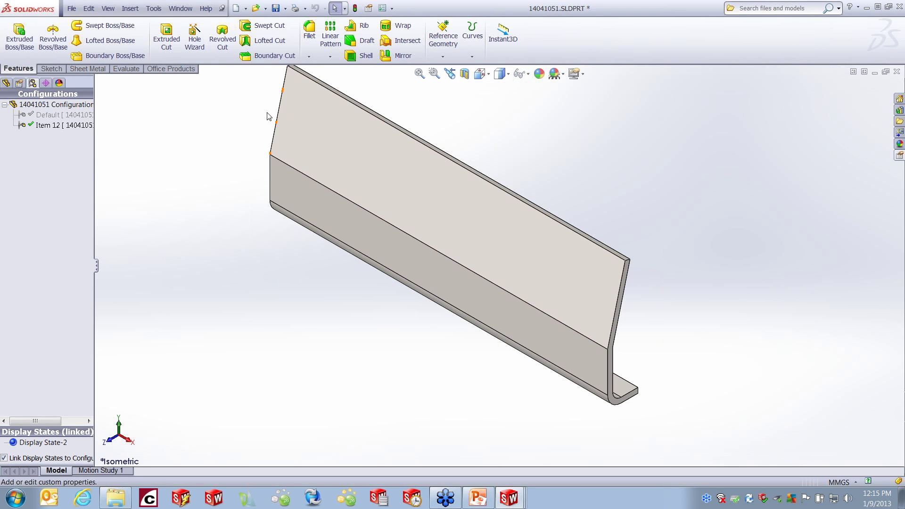
Step: Bring up Sheet1 of the 260610 - Track Setting Machine drawing and place a note in the sheet's upper-left area
{"action": "left_click", "coordinate": [185, 11]}
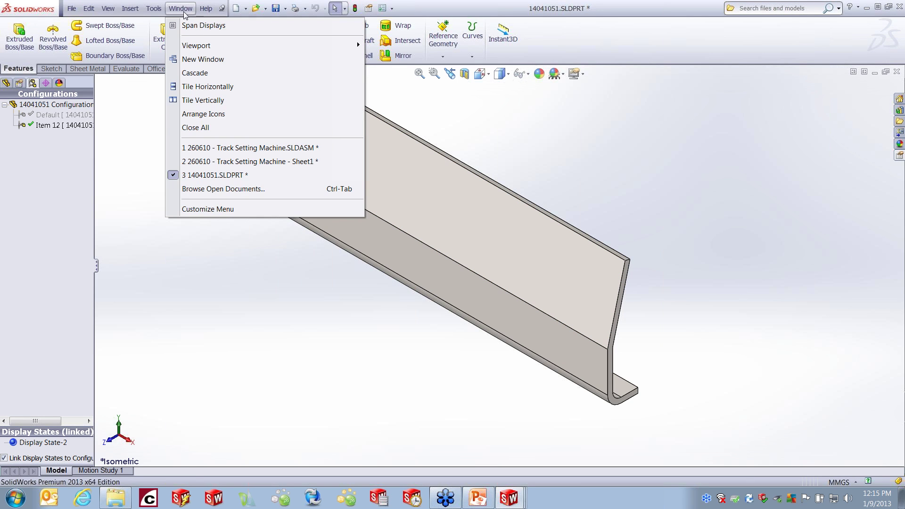
{"action": "left_click", "coordinate": [249, 160]}
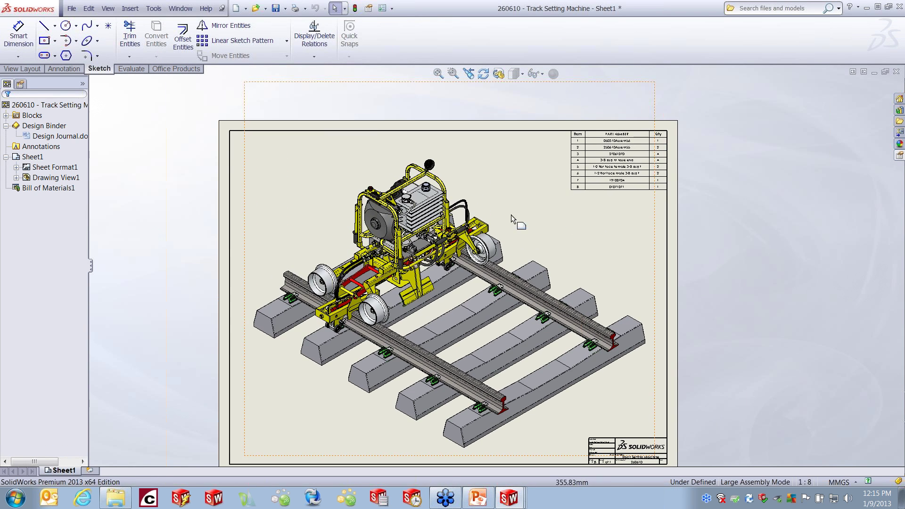
{"action": "left_click", "coordinate": [59, 69]}
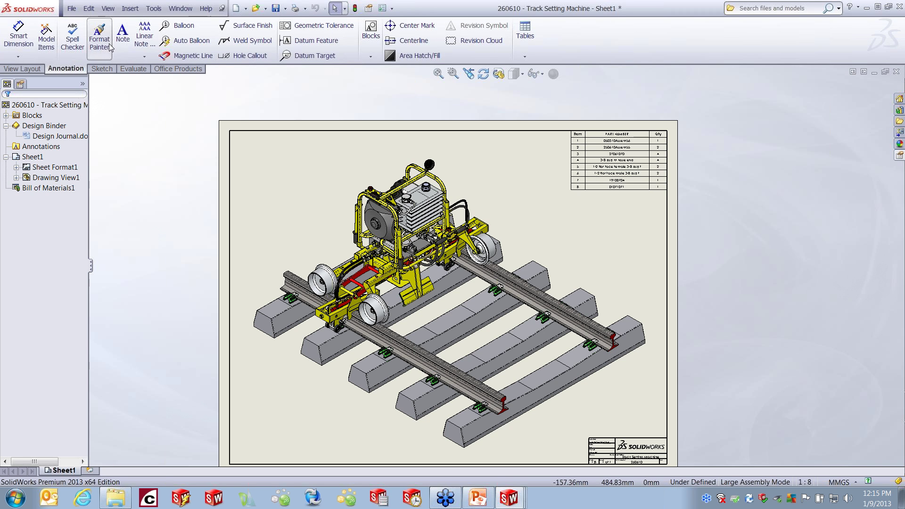
{"action": "left_click", "coordinate": [122, 35]}
{"action": "left_click", "coordinate": [274, 158]}
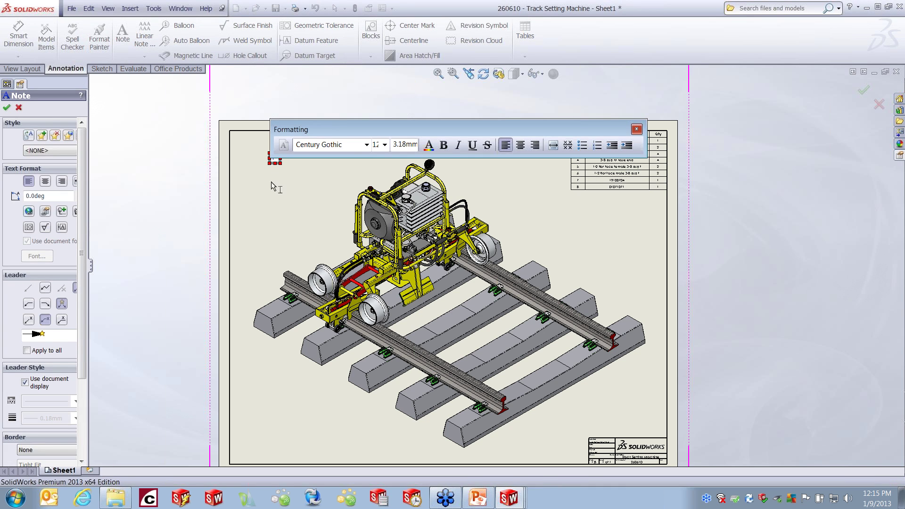
Step: Review the current document's properties that the note can link to, cancel the link and accept the note empty
{"action": "left_click", "coordinate": [45, 212]}
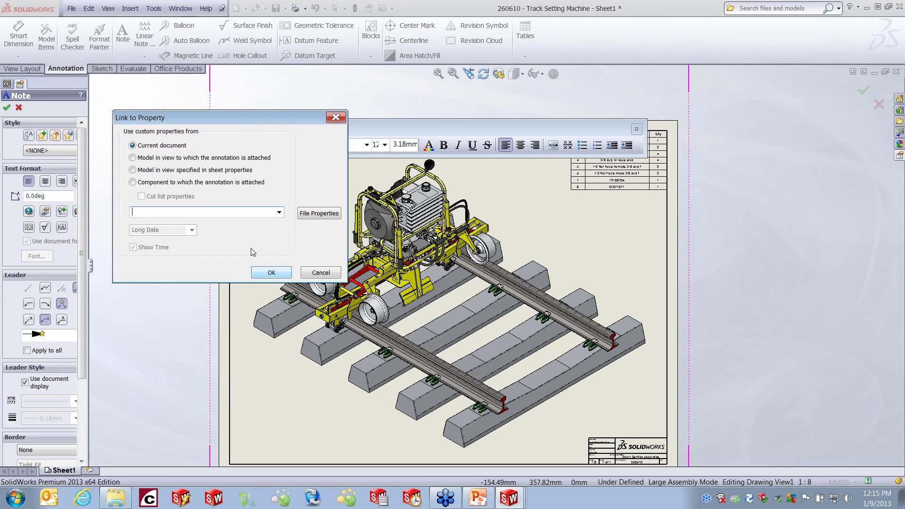
{"action": "left_click", "coordinate": [279, 213]}
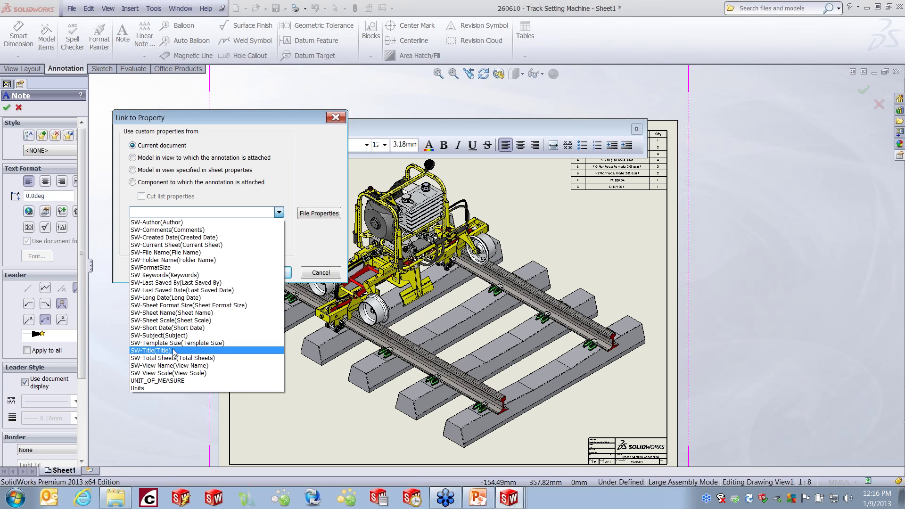
{"action": "left_click", "coordinate": [325, 275]}
{"action": "left_click", "coordinate": [325, 276]}
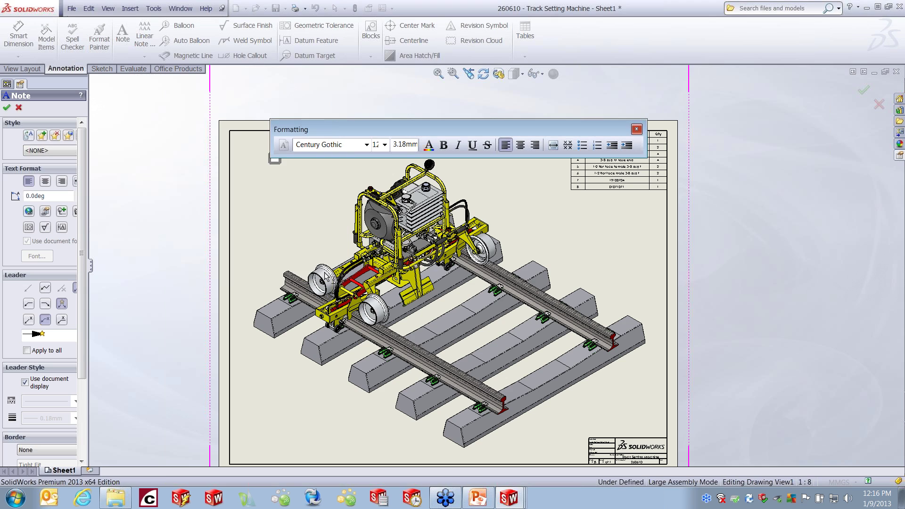
{"action": "left_click", "coordinate": [637, 129]}
{"action": "left_click", "coordinate": [181, 8]}
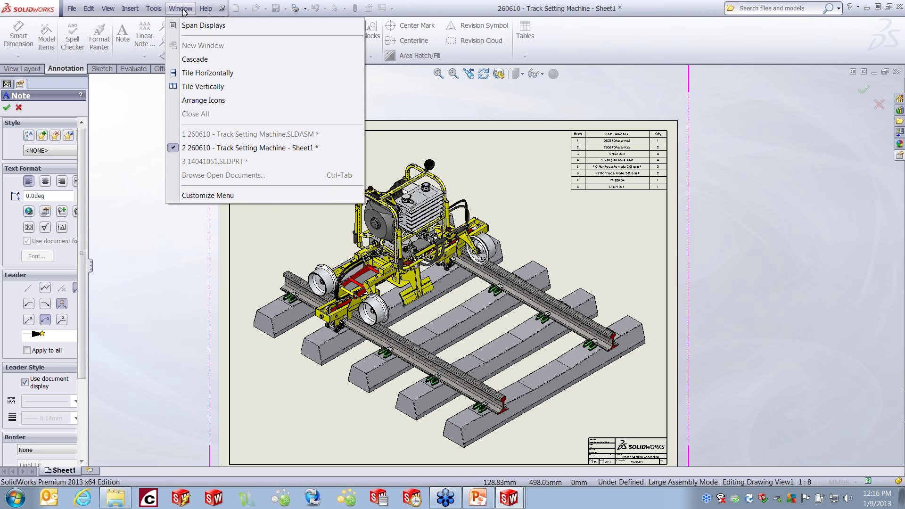
{"action": "left_click", "coordinate": [7, 111]}
{"action": "left_click", "coordinate": [6, 108]}
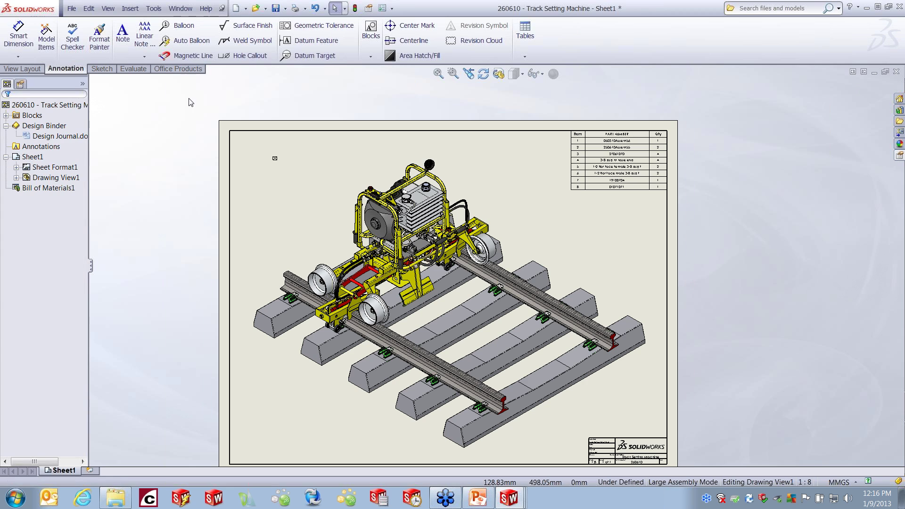
Step: Switch to the assembly 260610 - Track Setting Machine.SLDASM and decline rebuilding it
{"action": "left_click", "coordinate": [181, 9]}
{"action": "left_click", "coordinate": [224, 131]}
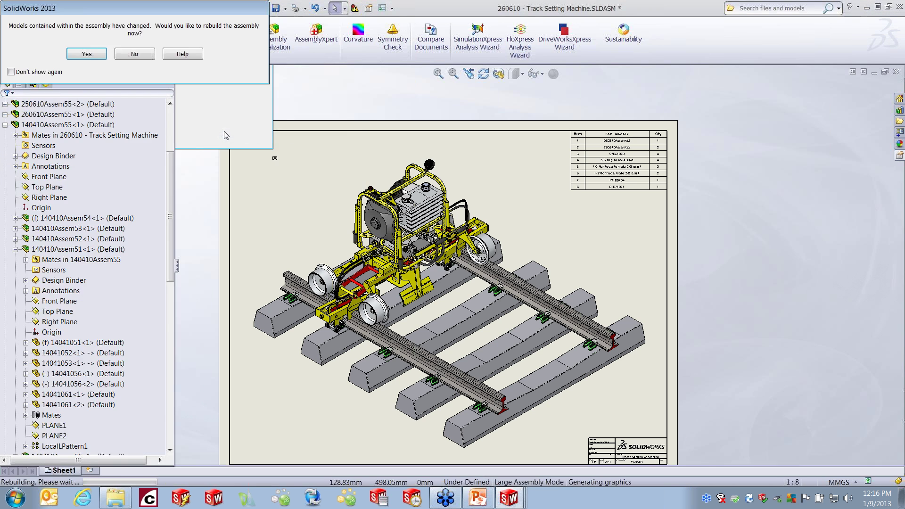
{"action": "left_click", "coordinate": [134, 54]}
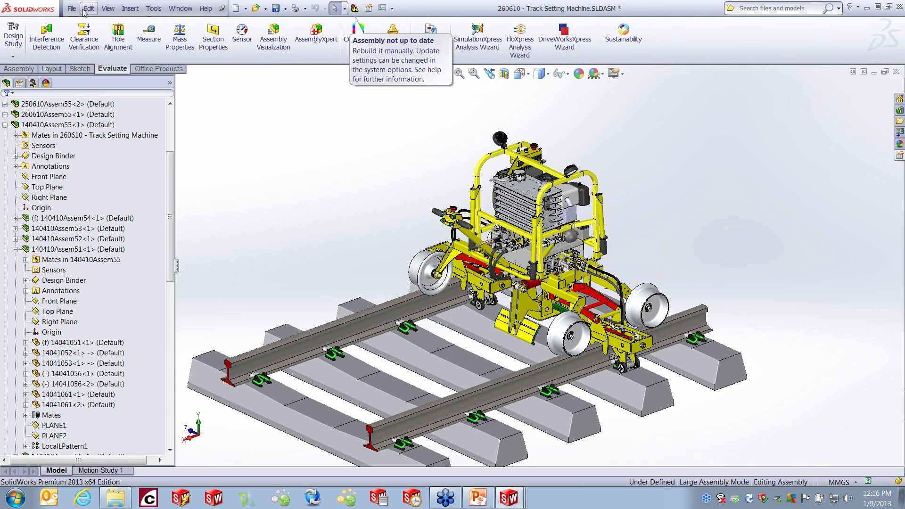
Step: Add a Number property of type Text to the assembly's configuration-specific file properties for Default
{"action": "left_click", "coordinate": [89, 8]}
{"action": "left_click", "coordinate": [71, 8]}
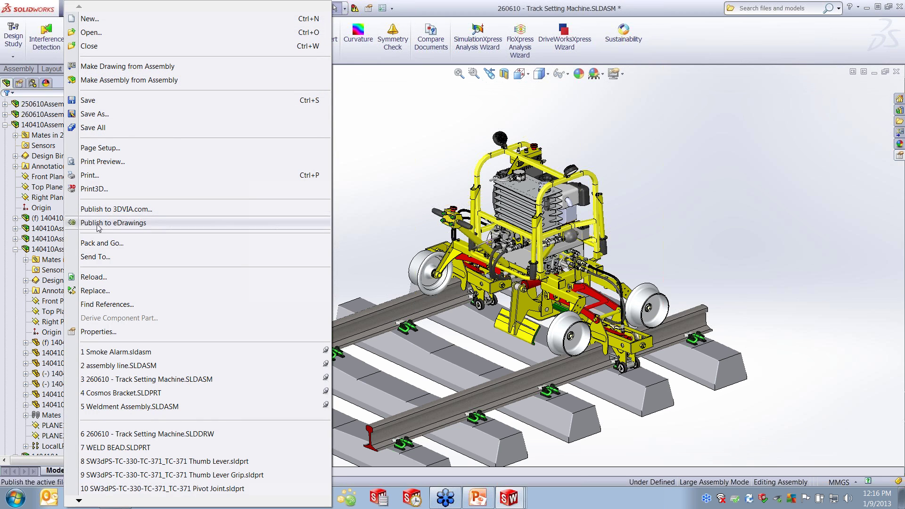
{"action": "left_click", "coordinate": [102, 332]}
{"action": "left_click", "coordinate": [407, 99]}
{"action": "left_click", "coordinate": [414, 98]}
{"action": "left_click", "coordinate": [374, 126]}
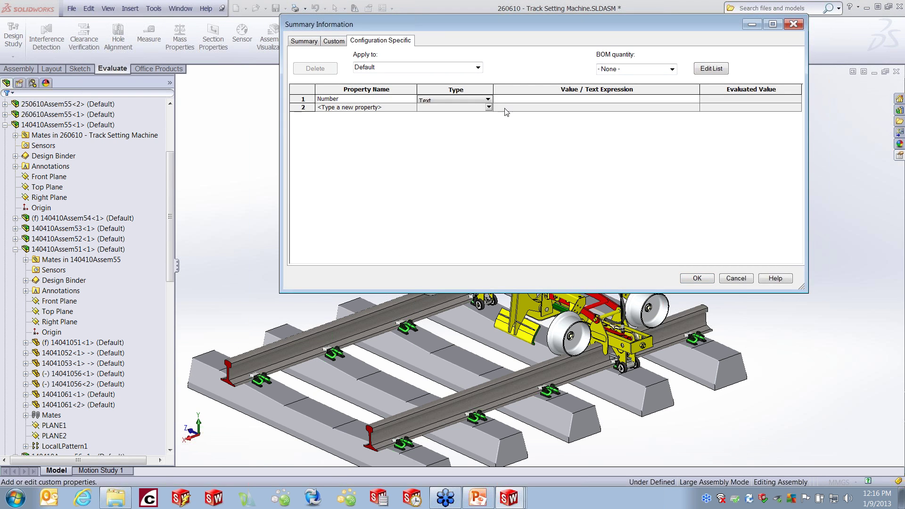
{"action": "left_click", "coordinate": [488, 99]}
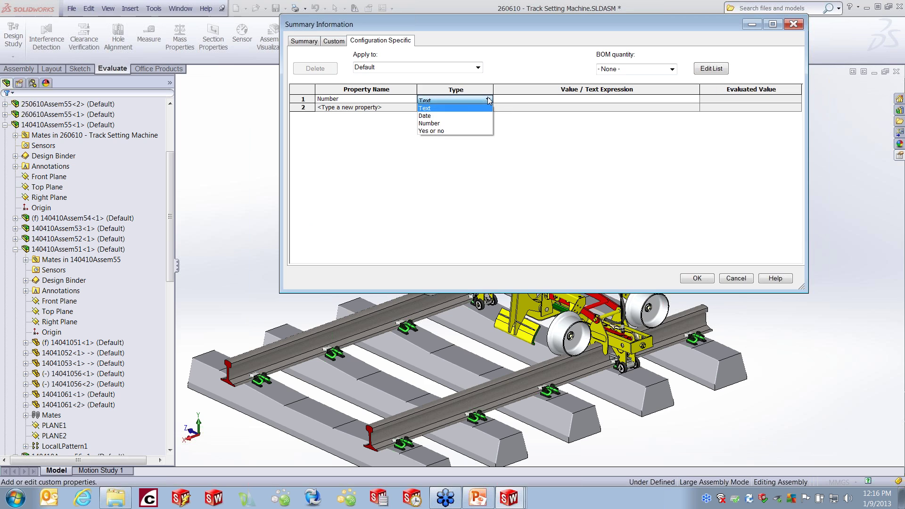
{"action": "left_click", "coordinate": [452, 107]}
Step: Examine the predefined value expressions offered for the Number property, and close the file properties without saving
{"action": "left_click", "coordinate": [646, 99]}
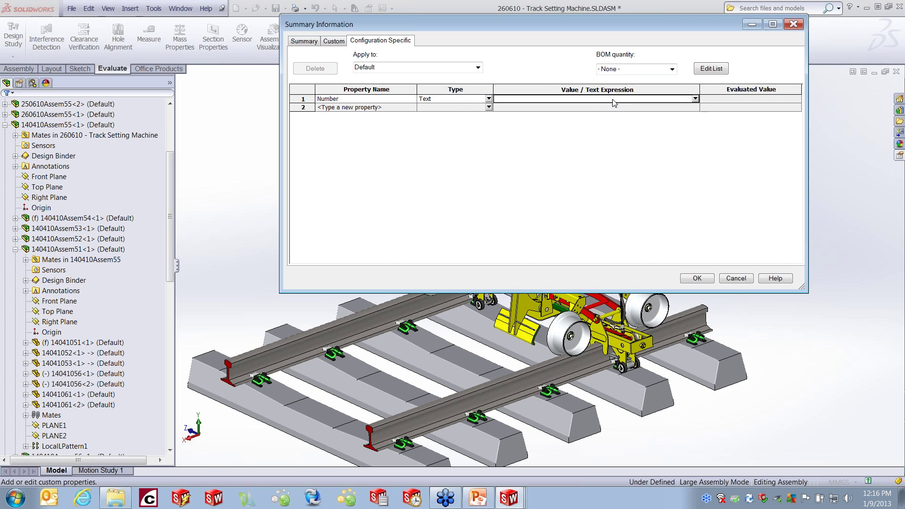
{"action": "left_click", "coordinate": [695, 99]}
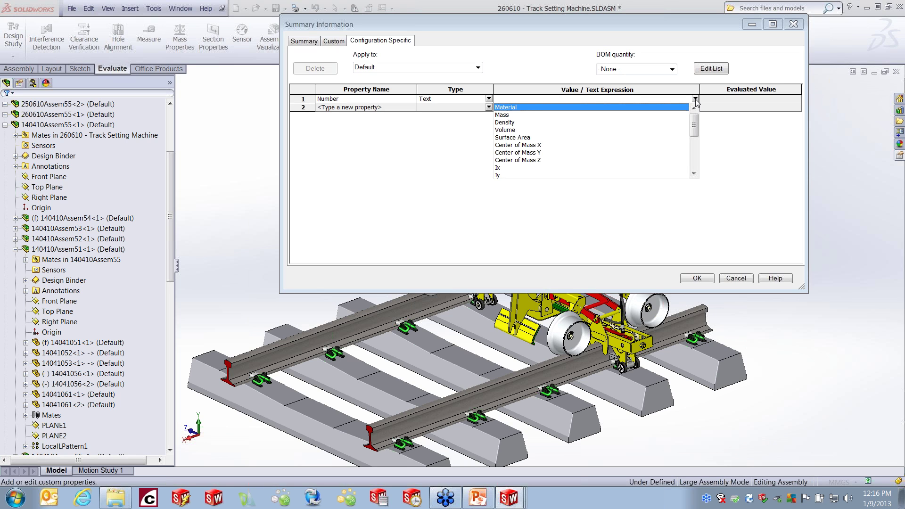
{"action": "left_click", "coordinate": [746, 155]}
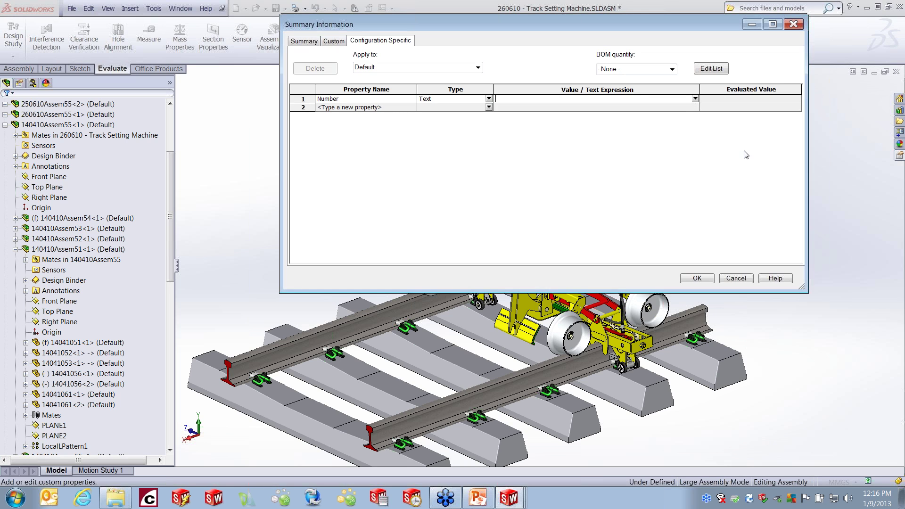
{"action": "left_click", "coordinate": [738, 278]}
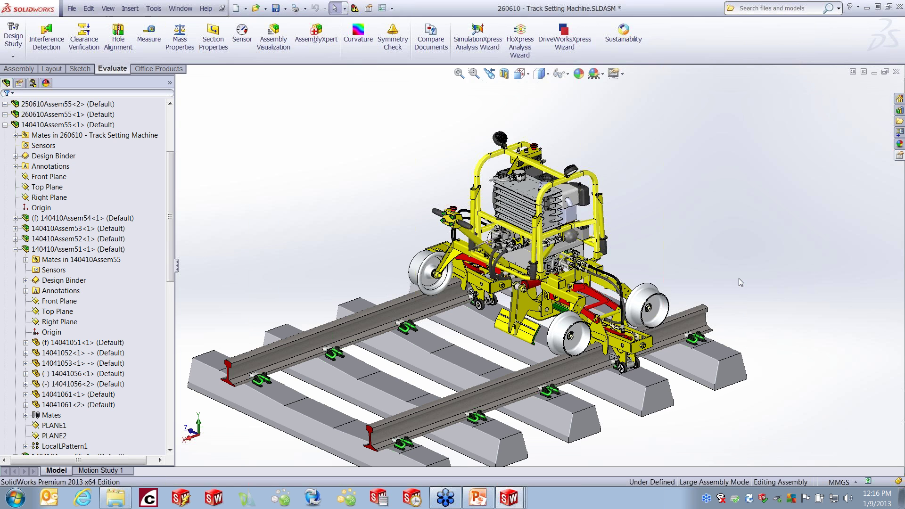
Step: Review the Custom Property types slide in PowerPoint, and switch to the SolidWorks part Cosmos Bracket.SLDPRT
{"action": "left_click", "coordinate": [478, 497]}
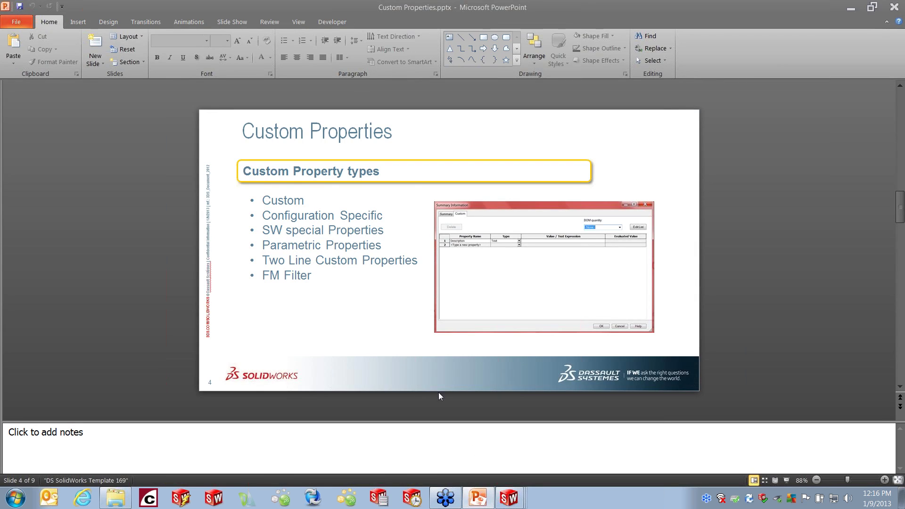
{"action": "left_click", "coordinate": [851, 8]}
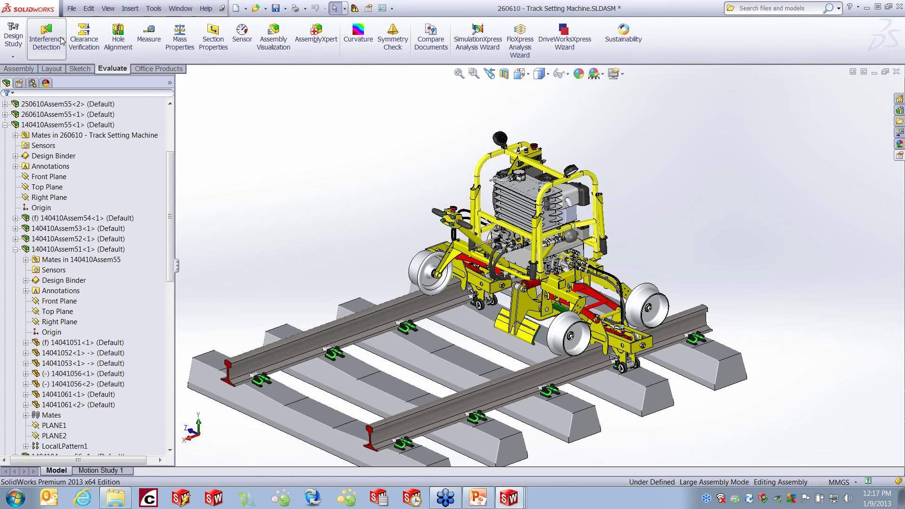
{"action": "left_click", "coordinate": [72, 8]}
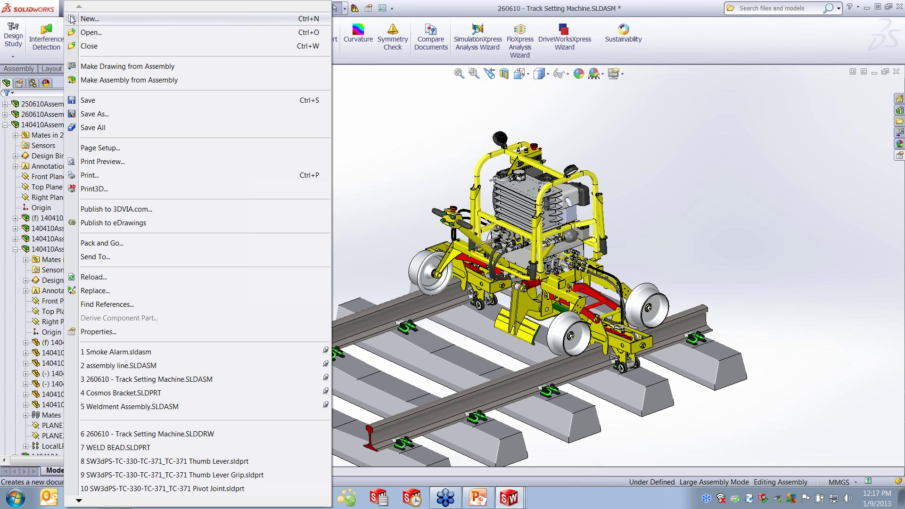
{"action": "left_click", "coordinate": [150, 393]}
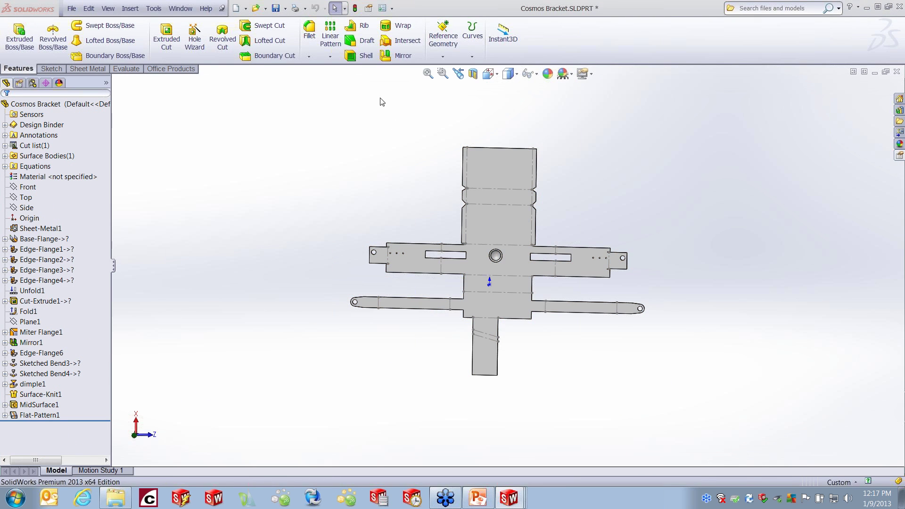
Step: Return the sheet metal bracket from its flat pattern to the folded state
{"action": "left_click", "coordinate": [90, 69]}
{"action": "left_click", "coordinate": [373, 56]}
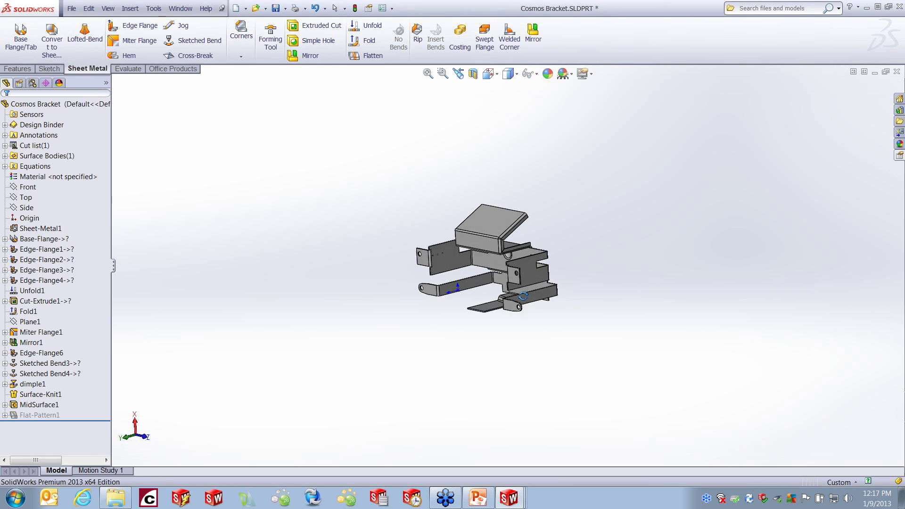
{"action": "scroll", "coordinate": [503, 265], "scroll_direction": "down", "scroll_amount": 5}
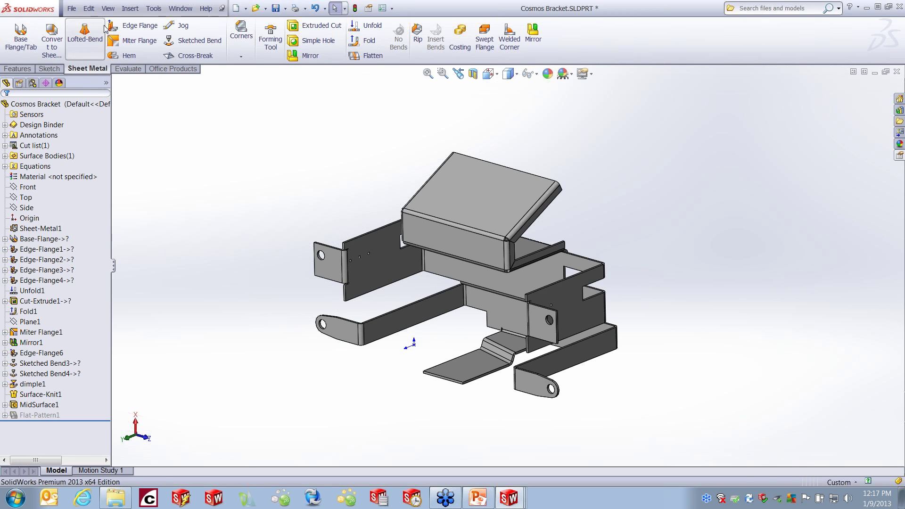
Step: Add a Text property named Thickness to the bracket's configuration-specific properties for Default, linked to the predefined Thickness value
{"action": "left_click", "coordinate": [72, 9]}
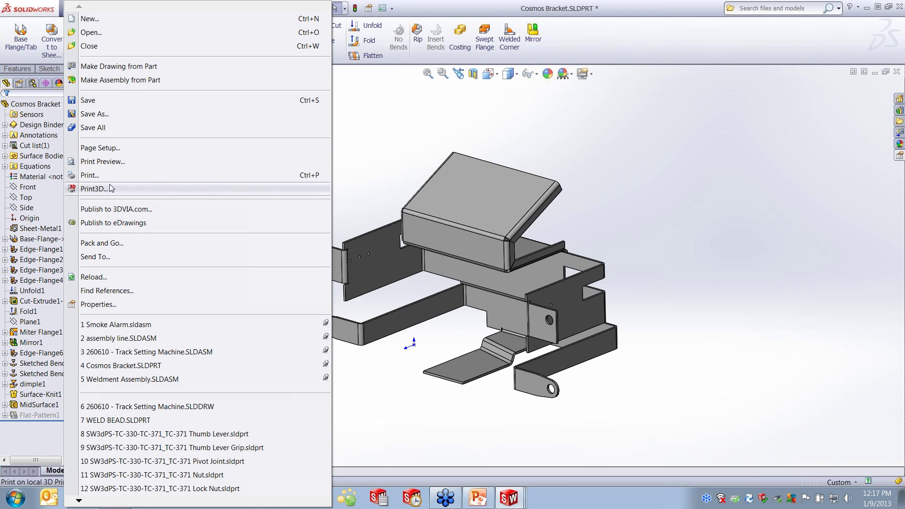
{"action": "left_click", "coordinate": [100, 305]}
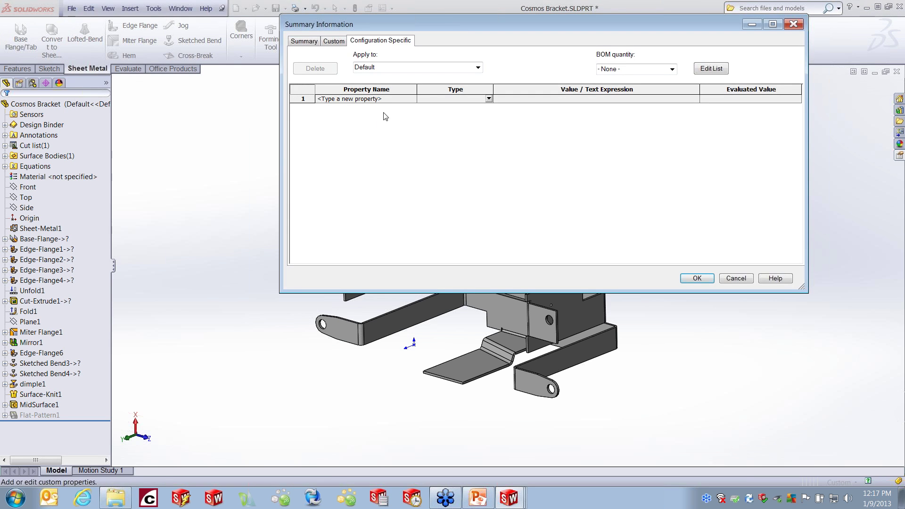
{"action": "left_click", "coordinate": [412, 99]}
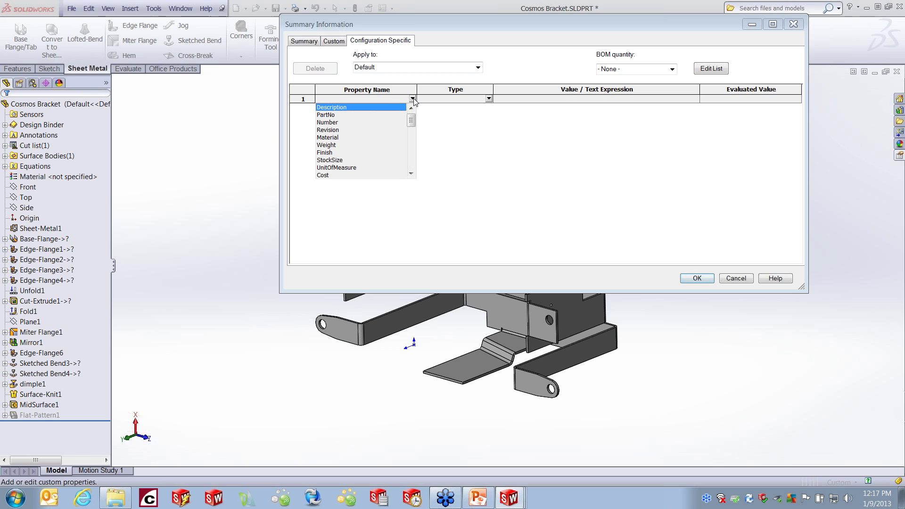
{"action": "left_click_drag", "start_coordinate": [413, 120], "coordinate": [412, 118]}
{"action": "left_click", "coordinate": [391, 99]}
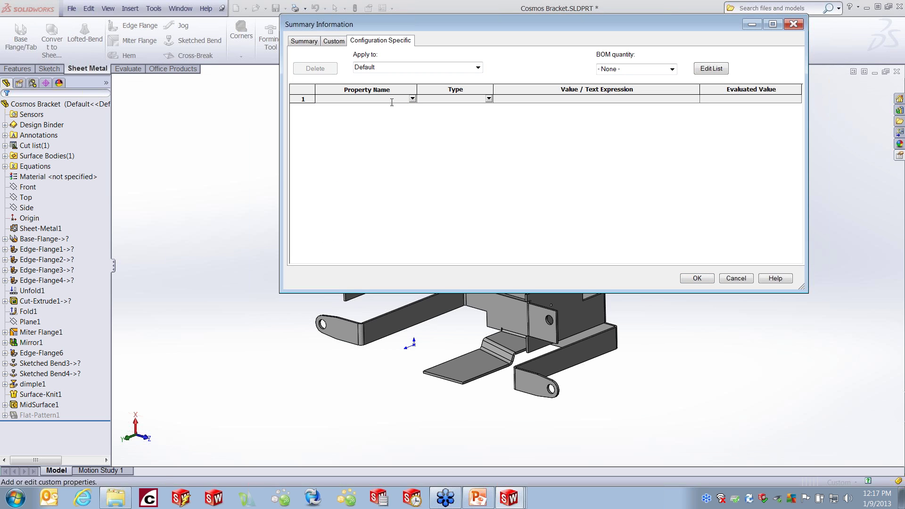
{"action": "type", "text": "Thickness"}
{"action": "left_click", "coordinate": [538, 99]}
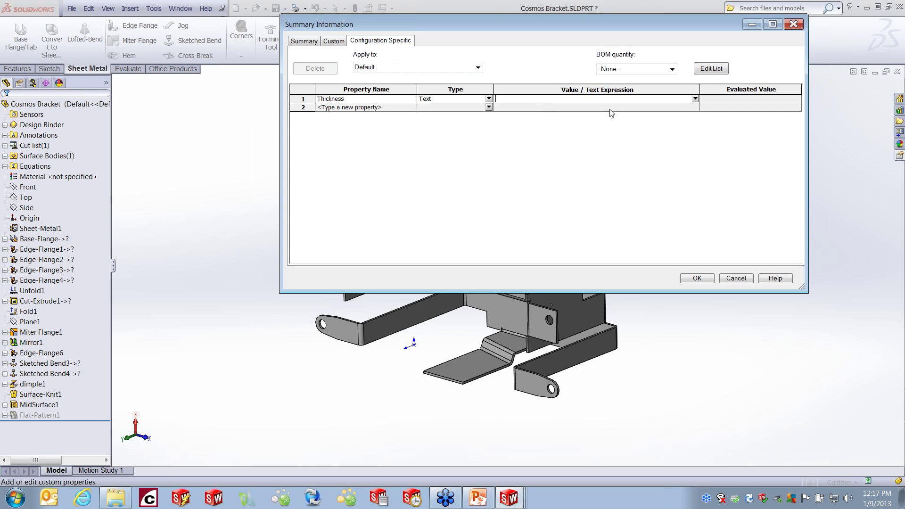
{"action": "left_click", "coordinate": [695, 98]}
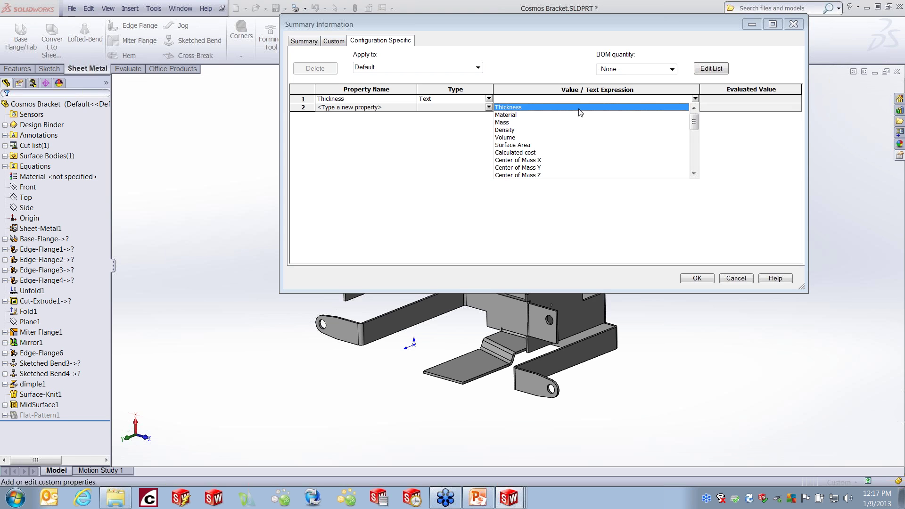
{"action": "left_click", "coordinate": [517, 107]}
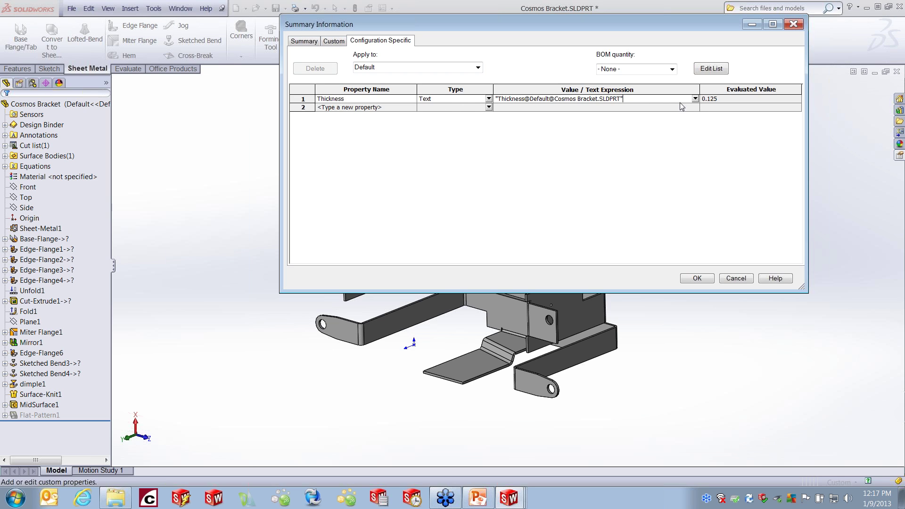
Step: Add a K Factor Text property linked to the 0.04 dimension of Sheet-Metal1, and accept the file properties
{"action": "left_click", "coordinate": [412, 107]}
{"action": "left_click", "coordinate": [400, 107]}
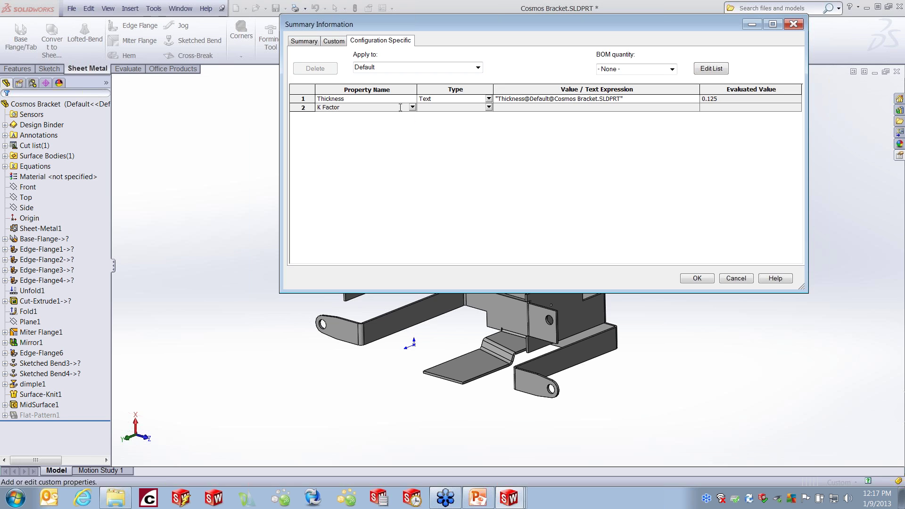
{"action": "left_click", "coordinate": [565, 109]}
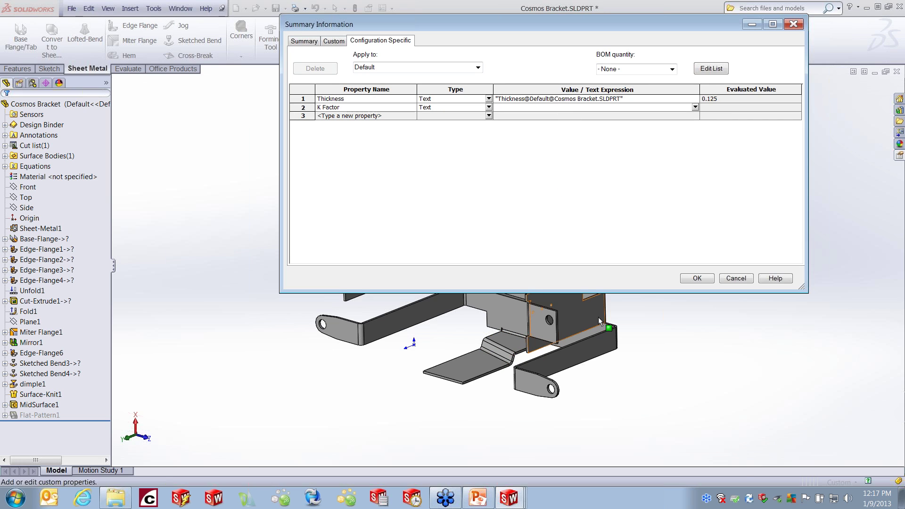
{"action": "left_click", "coordinate": [61, 241]}
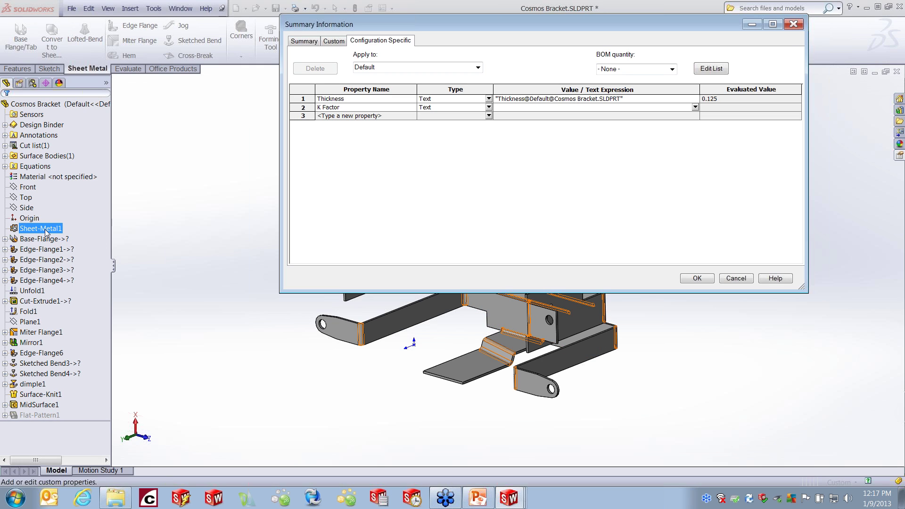
{"action": "left_click", "coordinate": [48, 229]}
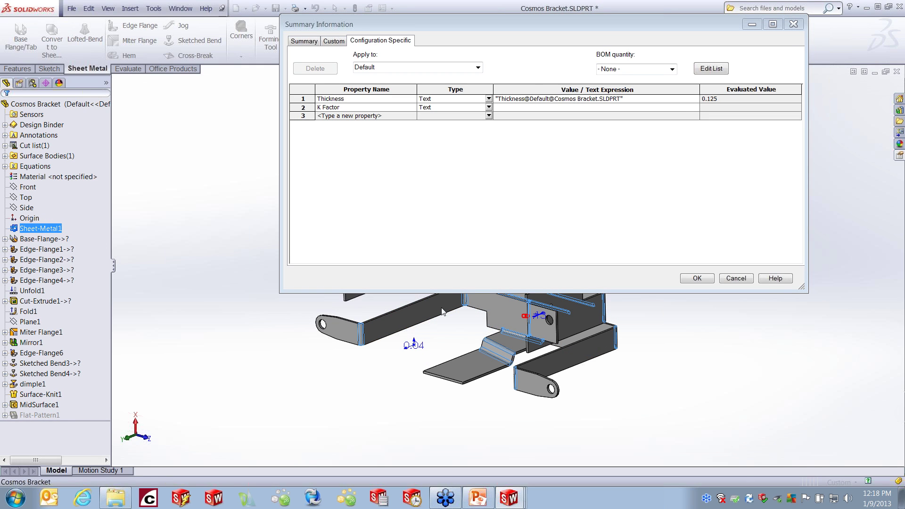
{"action": "left_click", "coordinate": [518, 111]}
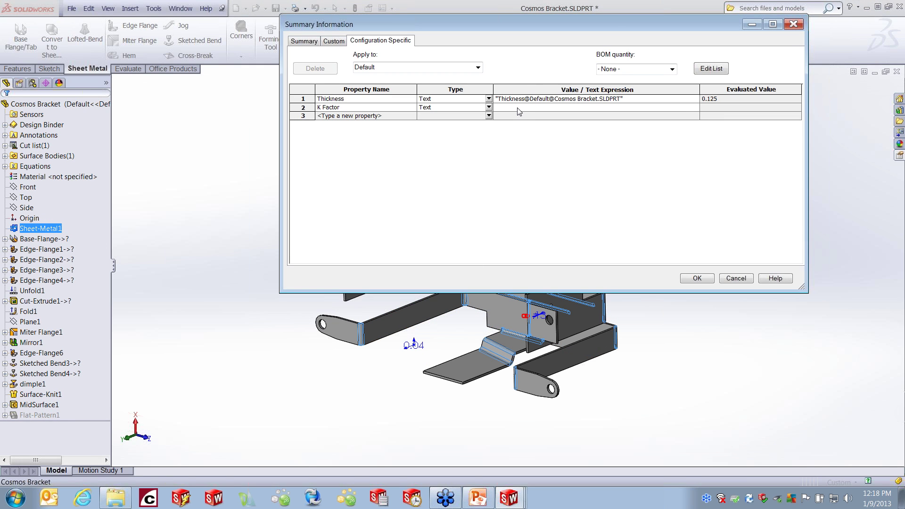
{"action": "left_click", "coordinate": [416, 344]}
{"action": "left_click", "coordinate": [718, 104]}
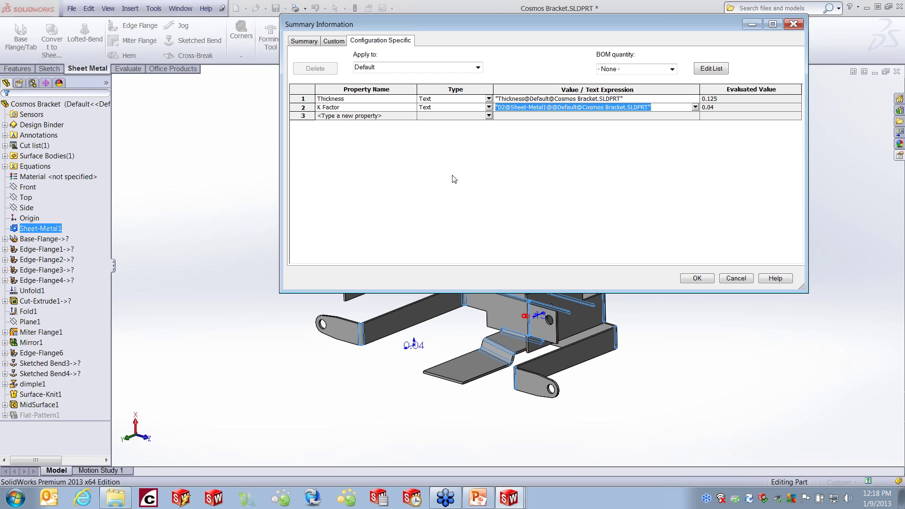
{"action": "left_click", "coordinate": [697, 279]}
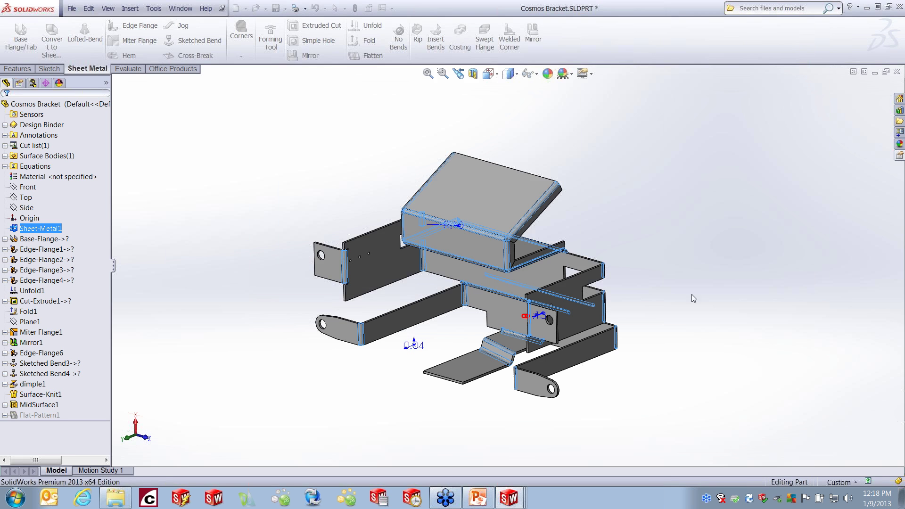
Step: Check the property types slide in PowerPoint again, return to the SolidWorks bracket and reopen its file properties
{"action": "left_click", "coordinate": [478, 498]}
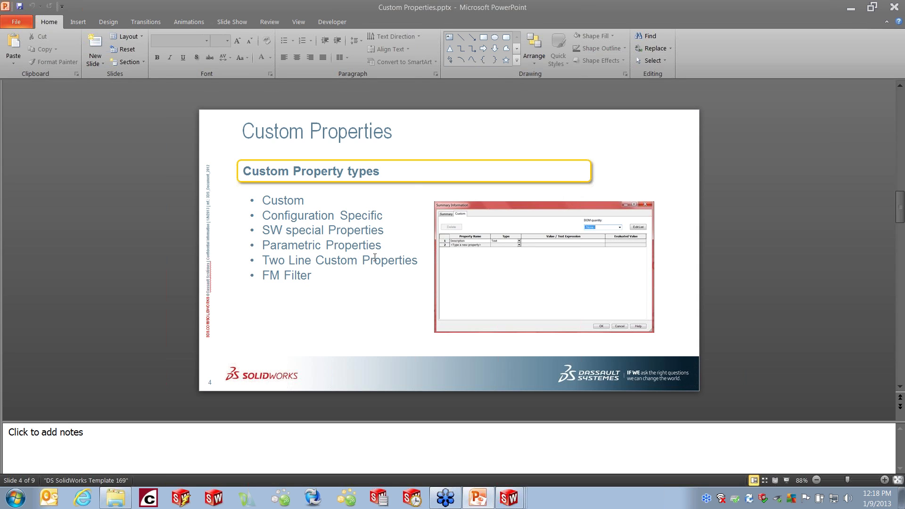
{"action": "left_click", "coordinate": [853, 10]}
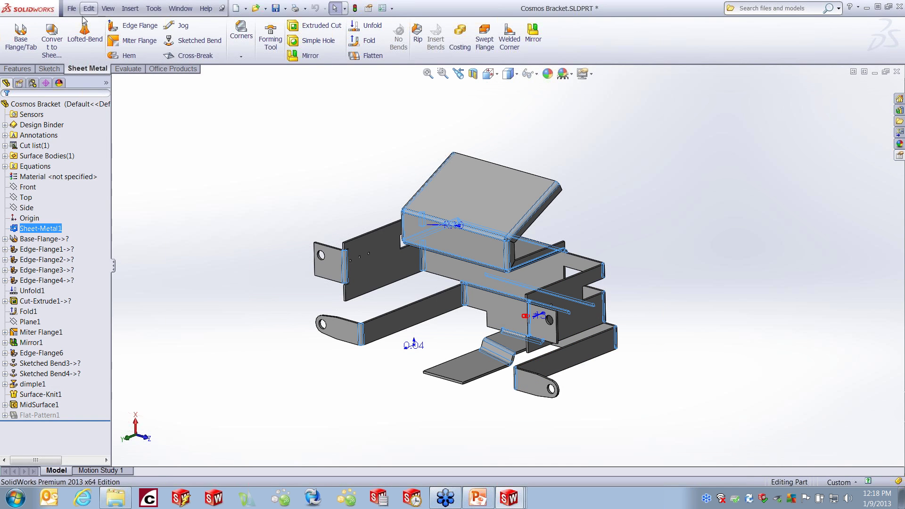
{"action": "left_click", "coordinate": [69, 8]}
{"action": "left_click", "coordinate": [107, 304]}
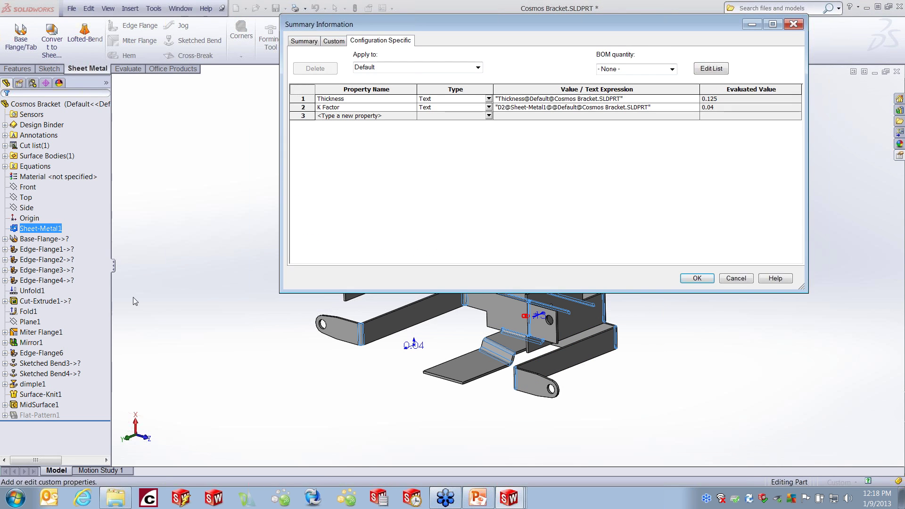
Step: Add a Description property of type Text with the value "one line" and try to enter a second line in it
{"action": "left_click", "coordinate": [401, 115]}
{"action": "left_click", "coordinate": [411, 116]}
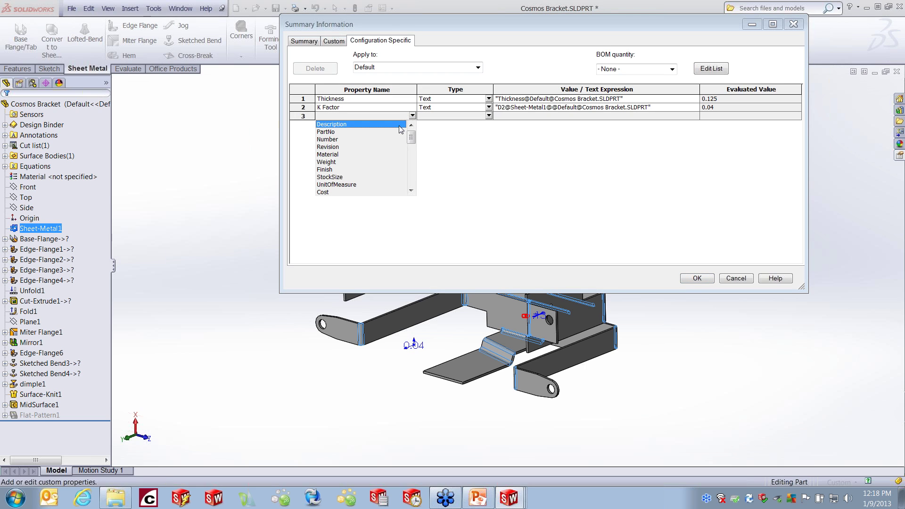
{"action": "left_click", "coordinate": [398, 124]}
{"action": "left_click", "coordinate": [512, 116]}
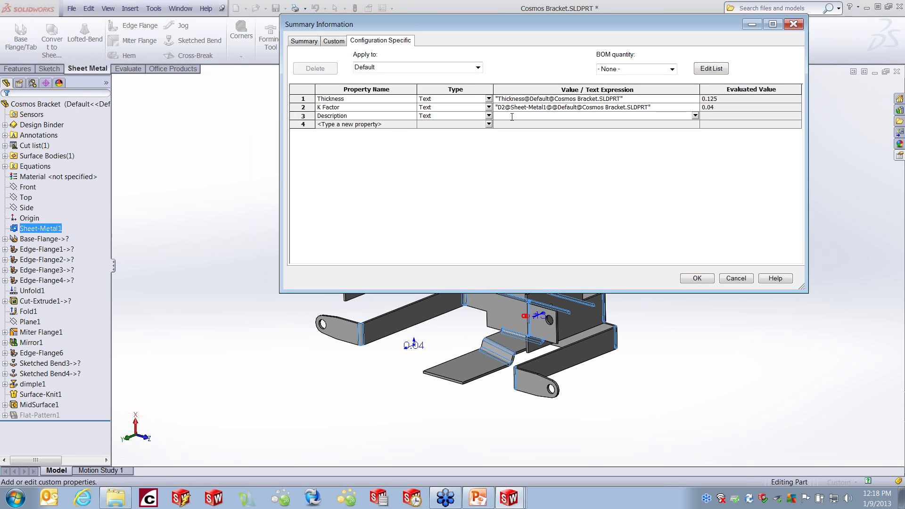
{"action": "type", "text": "one line"}
{"action": "key", "text": "Return"}
{"action": "left_click", "coordinate": [534, 118]}
{"action": "key", "text": "Return"}
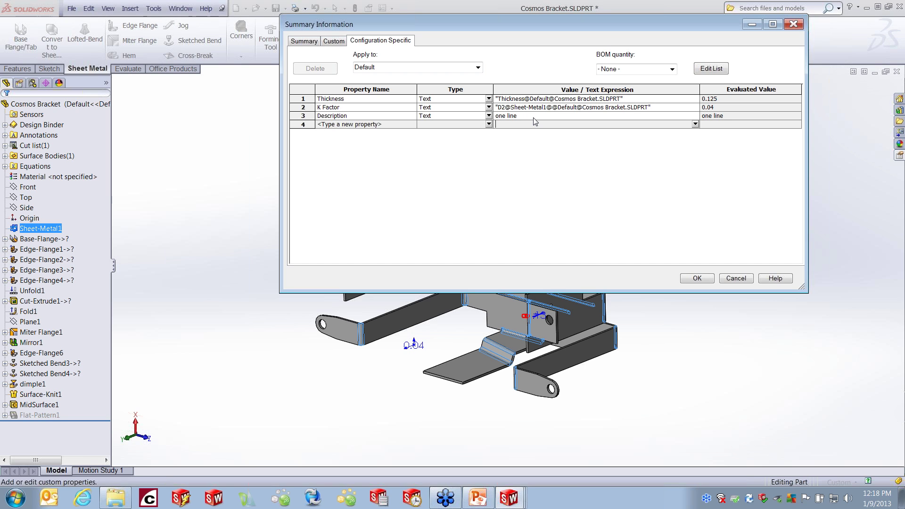
{"action": "left_click", "coordinate": [532, 116]}
Step: Open 2line.txt from the Custom Property Types folder in Notepad and copy its two lines of text
{"action": "left_click", "coordinate": [116, 497]}
{"action": "double_click", "coordinate": [374, 180]}
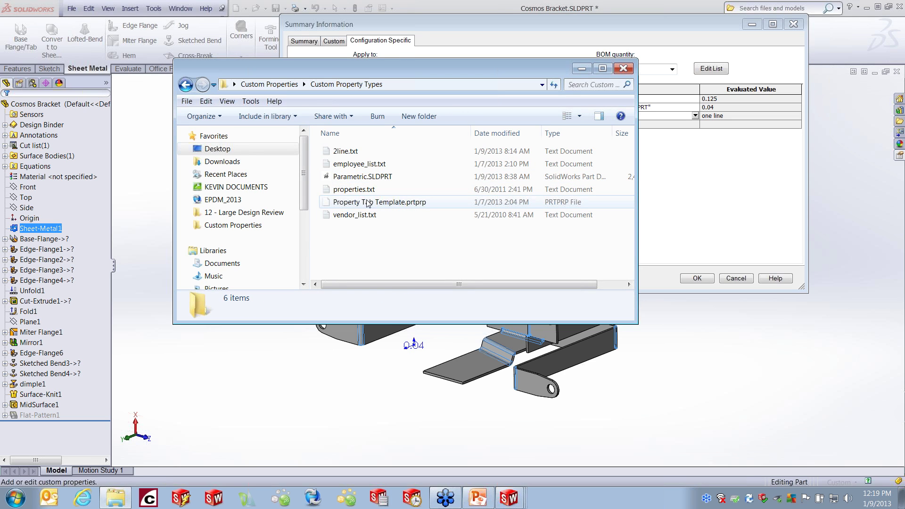
{"action": "double_click", "coordinate": [349, 151]}
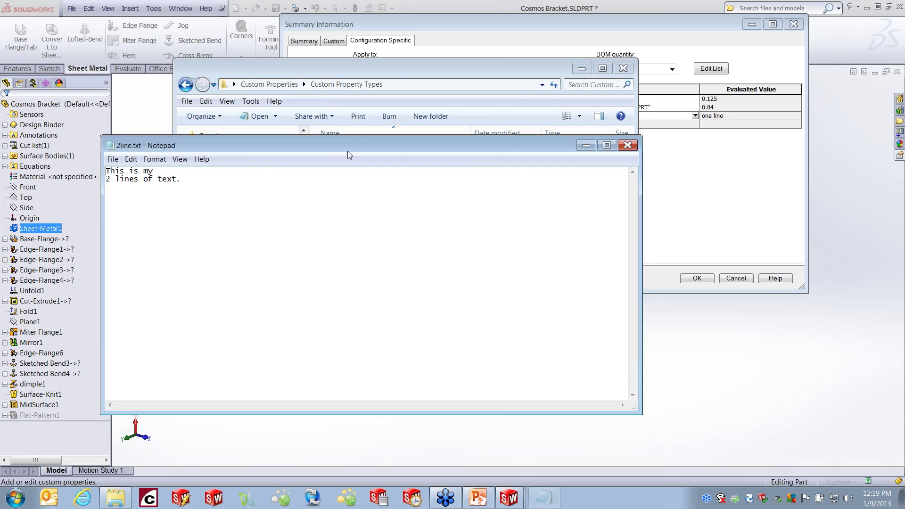
{"action": "left_click_drag", "start_coordinate": [186, 182], "coordinate": [104, 170]}
{"action": "right_click", "coordinate": [119, 174]}
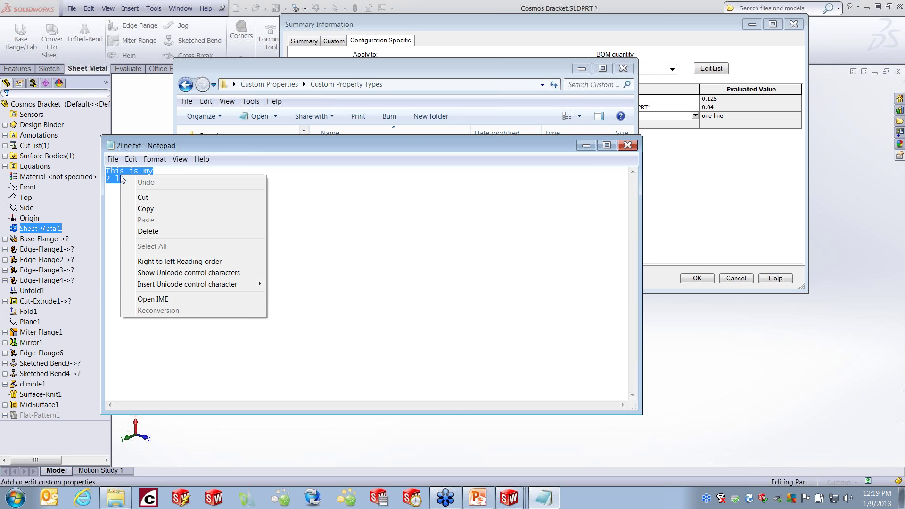
{"action": "left_click", "coordinate": [147, 208]}
Step: Replace the Description value with the copied text "This is my / 2 lines of text." and accept the file properties
{"action": "left_click", "coordinate": [640, 20]}
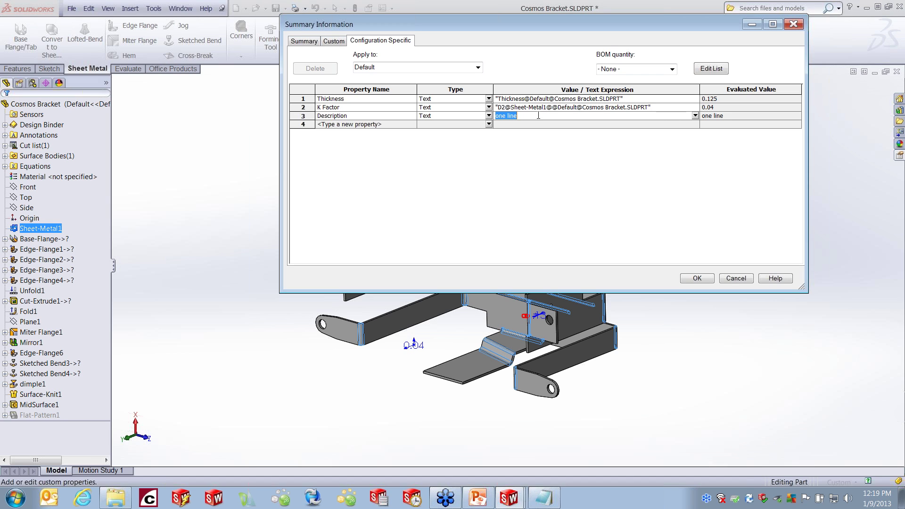
{"action": "key", "text": "ctrl+v"}
{"action": "left_click", "coordinate": [733, 114]}
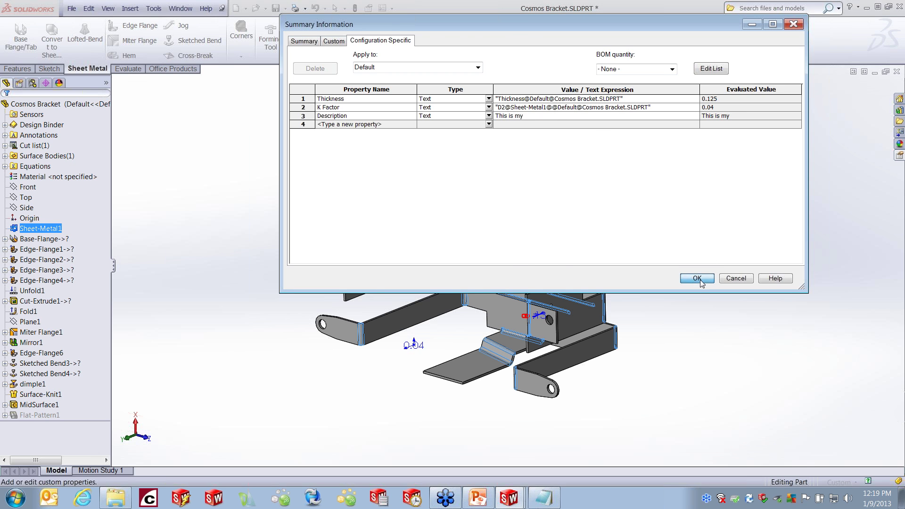
{"action": "left_click", "coordinate": [698, 279]}
Step: Create a drawing of the bracket from the C-SIZE template and place its My view near the middle of the sheet
{"action": "left_click", "coordinate": [74, 9]}
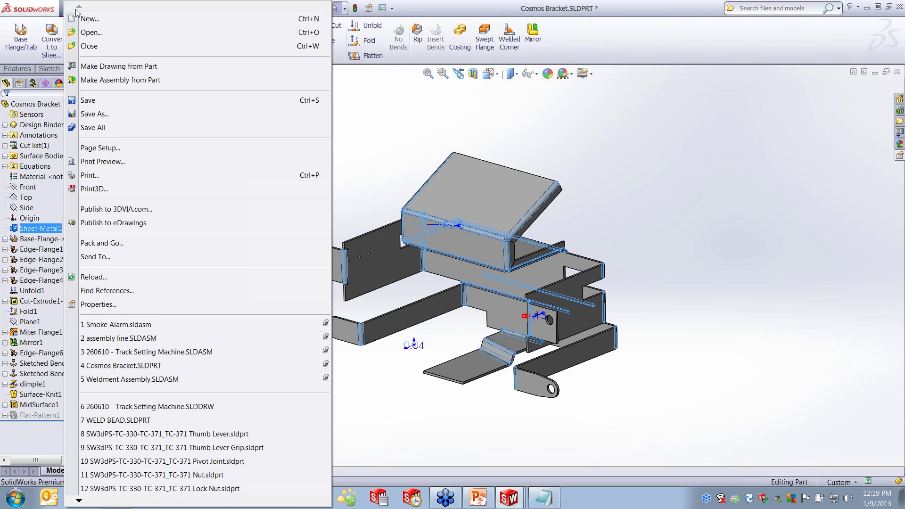
{"action": "left_click", "coordinate": [88, 66]}
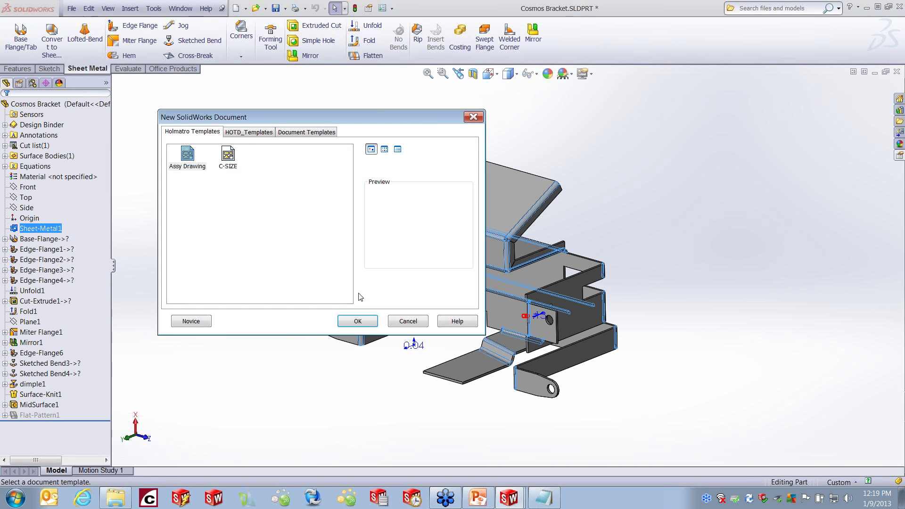
{"action": "left_click", "coordinate": [231, 158]}
{"action": "left_click", "coordinate": [354, 321]}
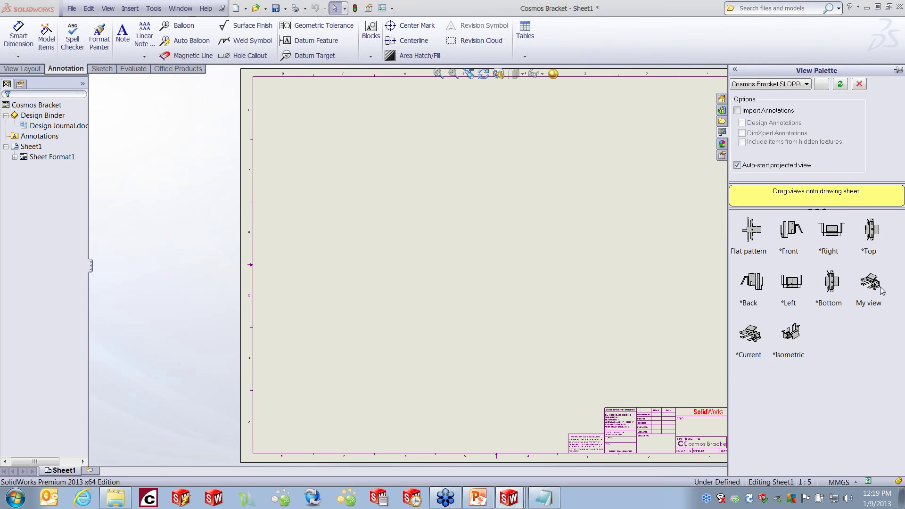
{"action": "mouse_move", "coordinate": [873, 286]}
{"action": "left_mouse_down"}
{"action": "mouse_move", "coordinate": [865, 296]}
{"action": "mouse_move", "coordinate": [498, 237]}
{"action": "left_mouse_up"}
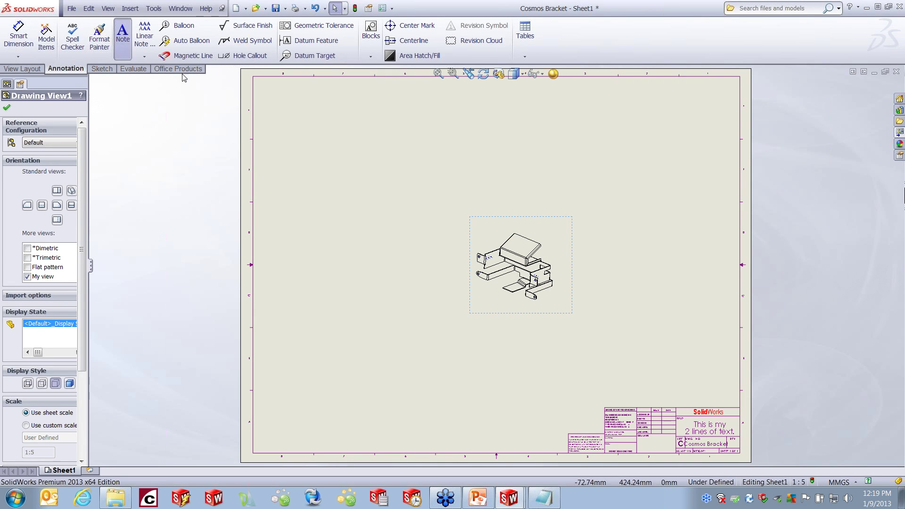
Step: Place a leader note beside the bracket view, with its leader attached to the bracket's sloped top face
{"action": "left_click", "coordinate": [122, 33]}
{"action": "scroll", "coordinate": [537, 231], "scroll_direction": "down", "scroll_amount": 6}
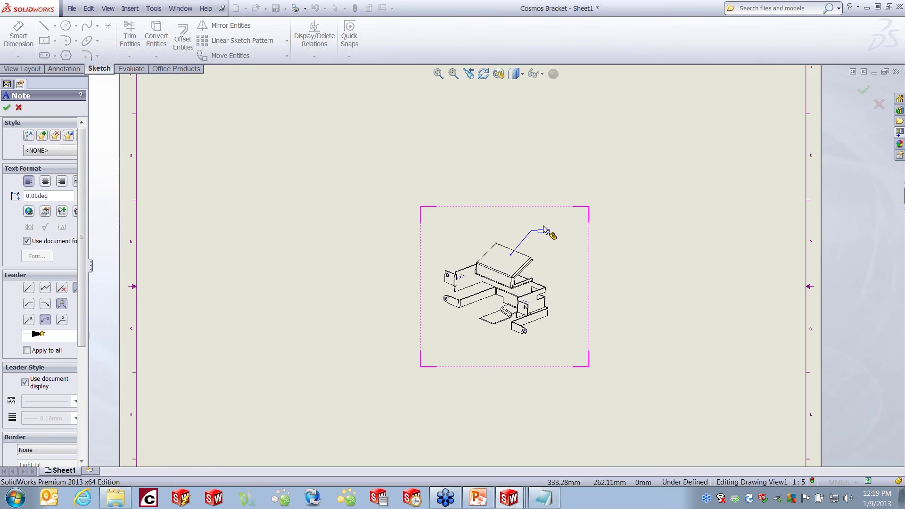
{"action": "left_click", "coordinate": [524, 244]}
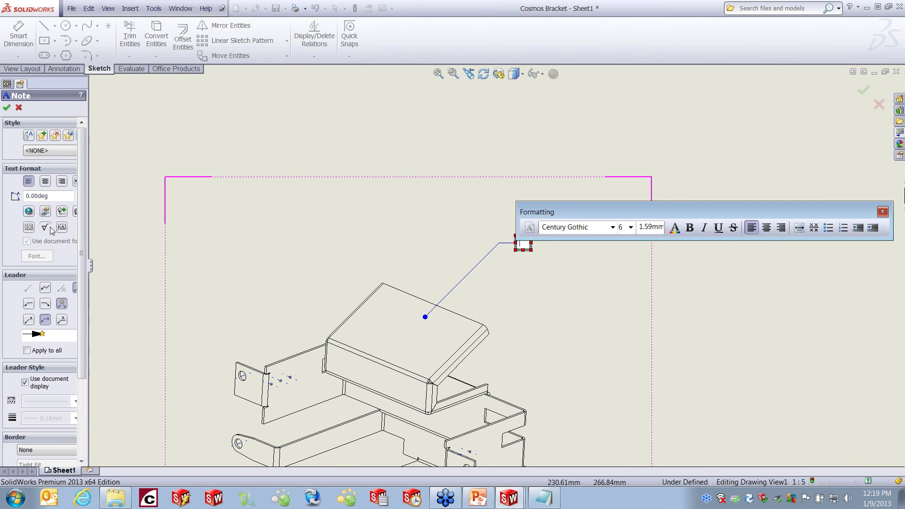
Step: Link the note's text to the Description property of the component to which the annotation is attached, and finish the note
{"action": "left_click", "coordinate": [45, 211]}
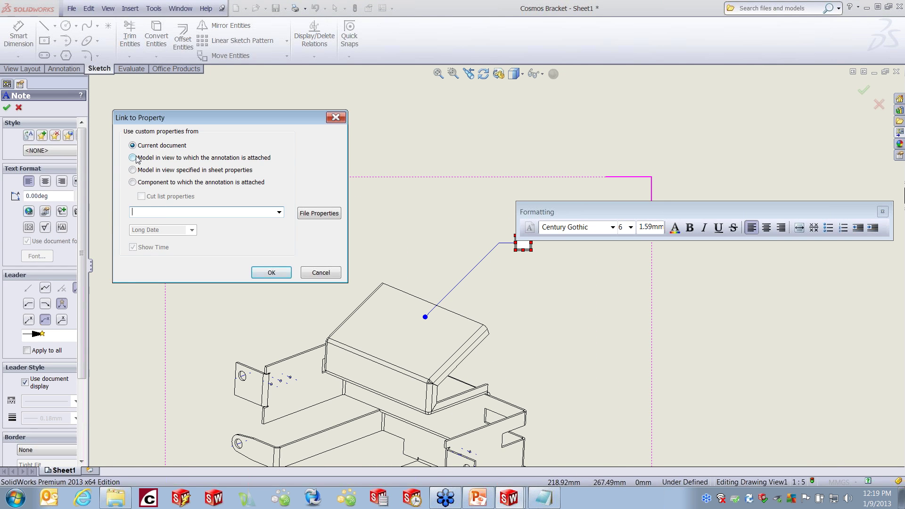
{"action": "left_click", "coordinate": [133, 183]}
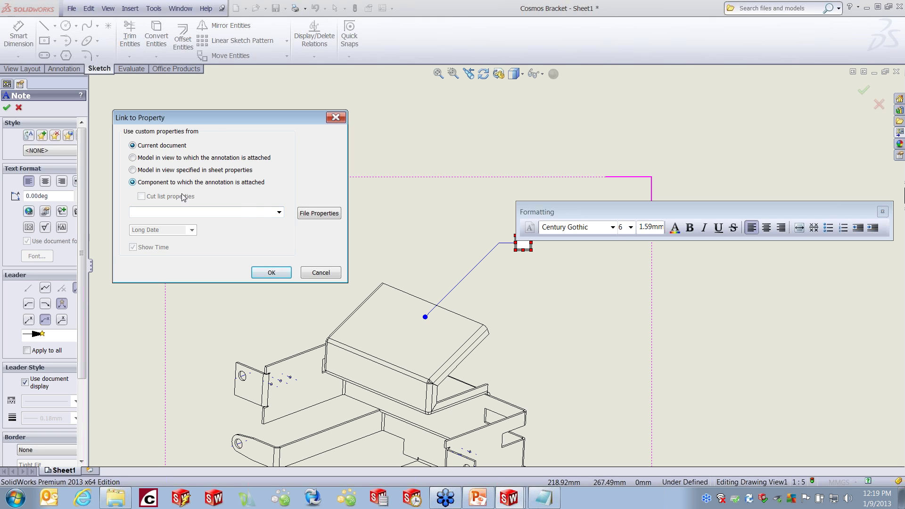
{"action": "left_click", "coordinate": [279, 212]}
{"action": "left_click", "coordinate": [179, 230]}
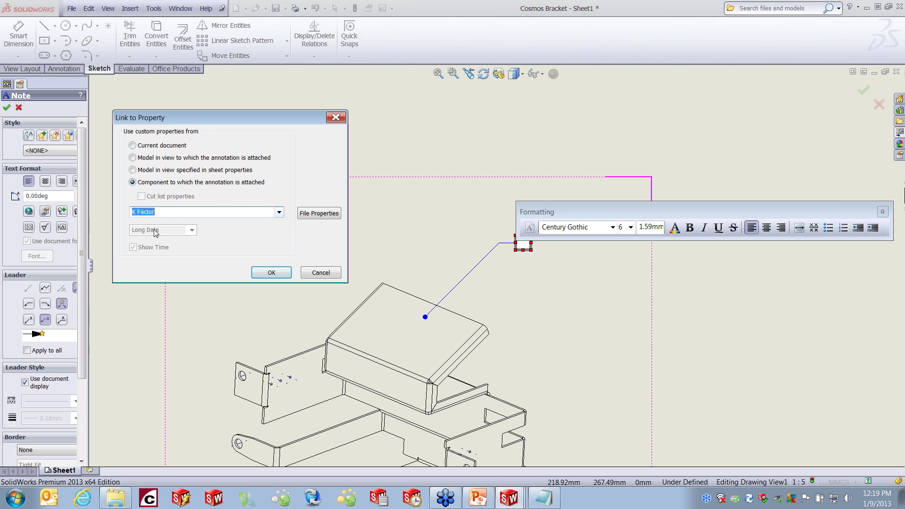
{"action": "left_click", "coordinate": [279, 213]}
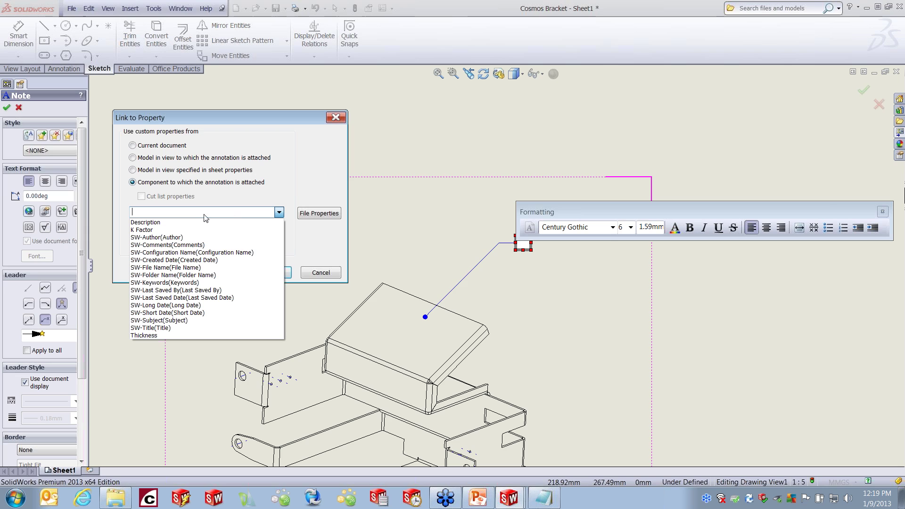
{"action": "left_click", "coordinate": [175, 222]}
{"action": "left_click", "coordinate": [278, 272]}
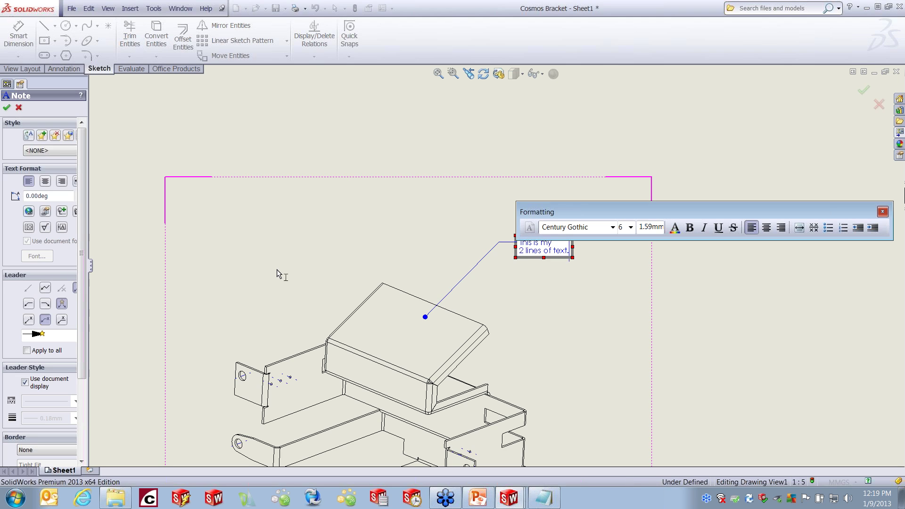
{"action": "left_click", "coordinate": [551, 295]}
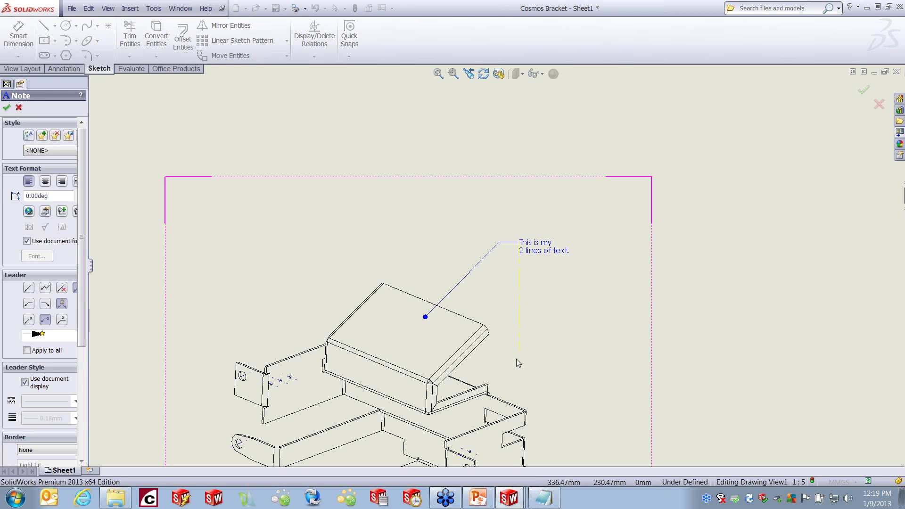
{"action": "key", "text": "Escape"}
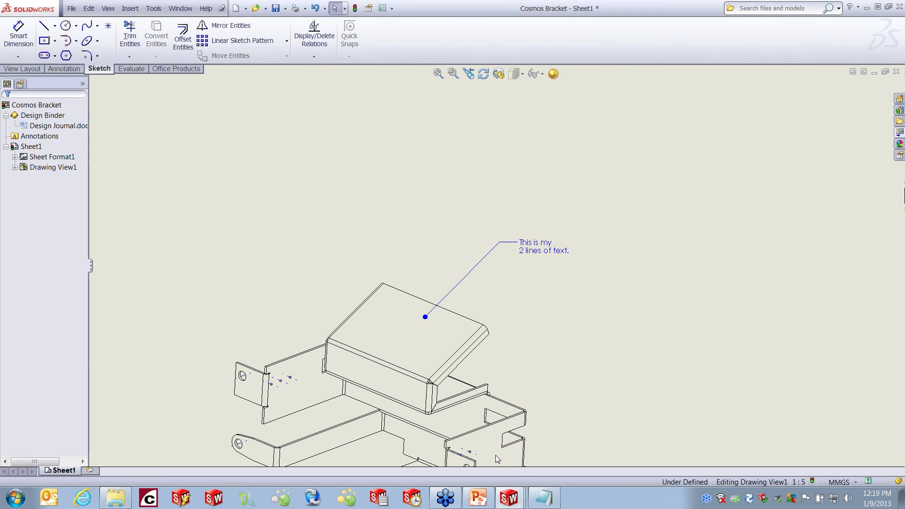
Step: Switch to the PowerPoint presentation, highlight the FM Filter bullet, and return to the SolidWorks drawing
{"action": "left_click", "coordinate": [477, 502]}
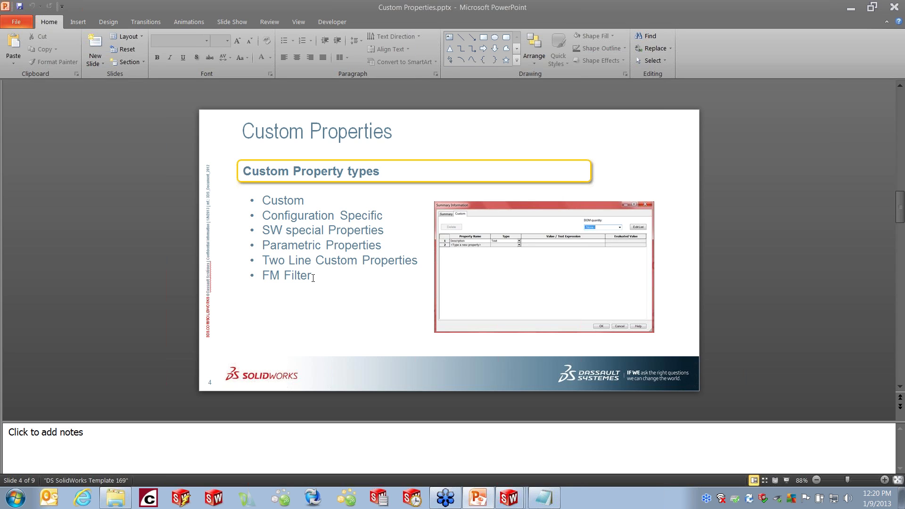
{"action": "left_click_drag", "start_coordinate": [313, 277], "coordinate": [278, 276]}
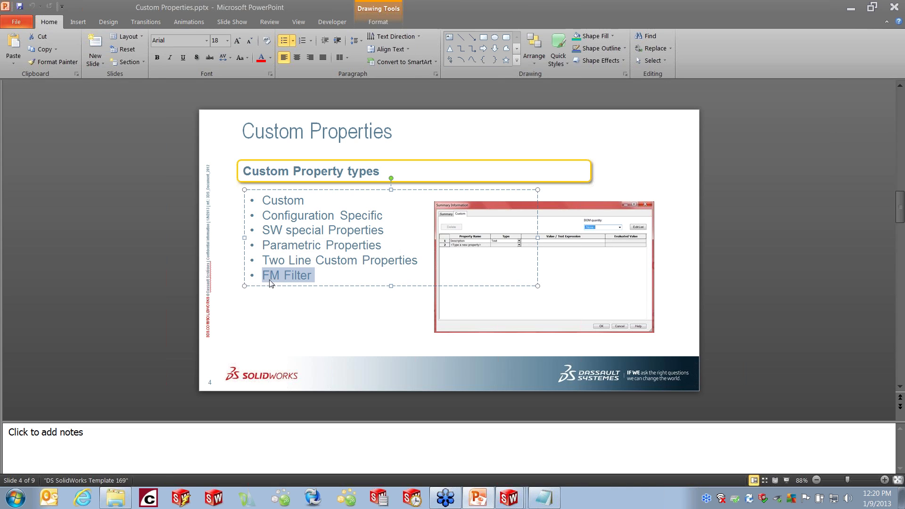
{"action": "left_click", "coordinate": [851, 8]}
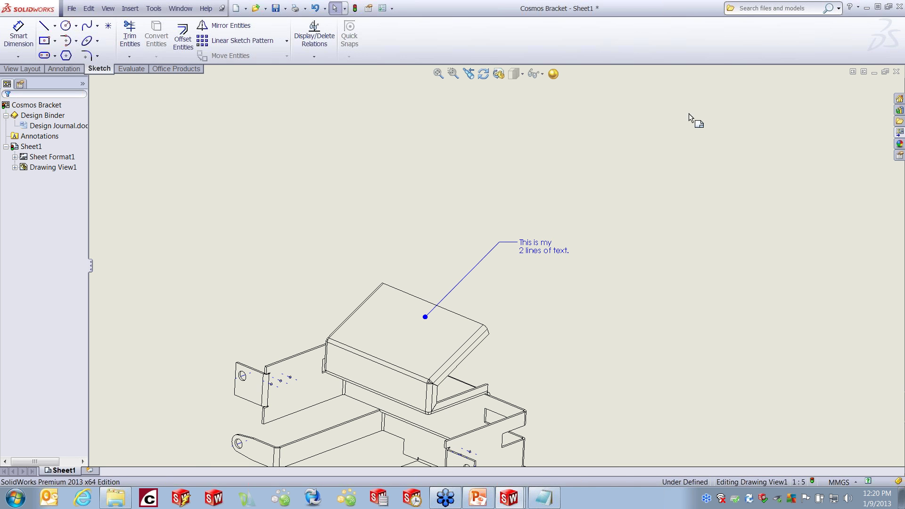
Step: Switch to the 260610 - Track Setting Machine assembly and collapse the 140410Assem55 branch in its feature tree
{"action": "left_click", "coordinate": [180, 8]}
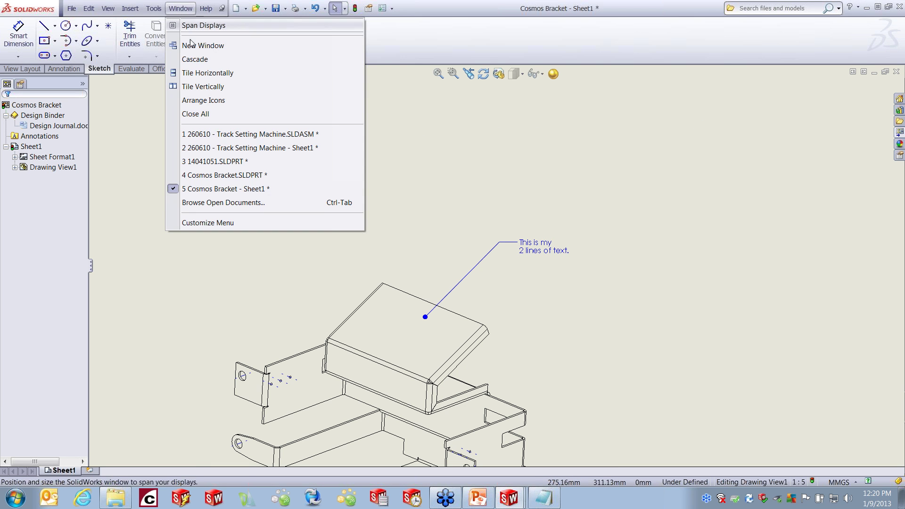
{"action": "left_click", "coordinate": [240, 134]}
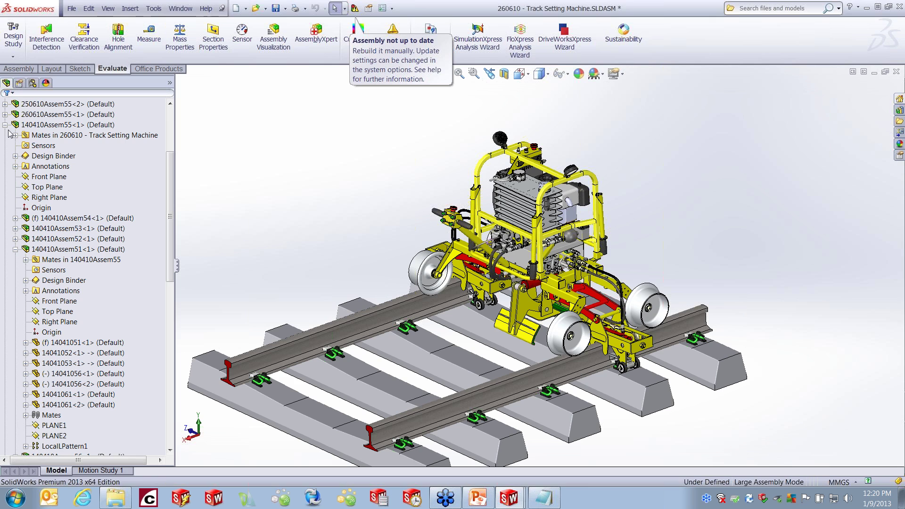
{"action": "left_click", "coordinate": [6, 126]}
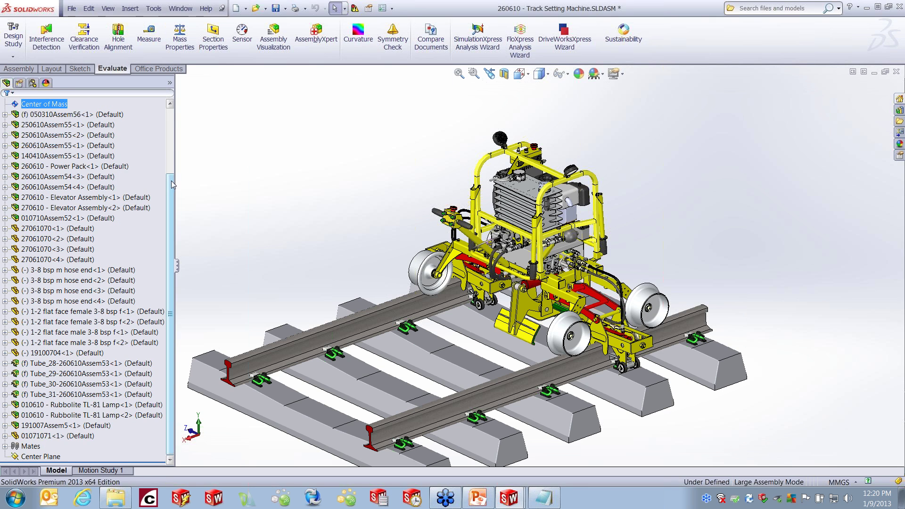
{"action": "left_click_drag", "start_coordinate": [170, 180], "coordinate": [168, 110]}
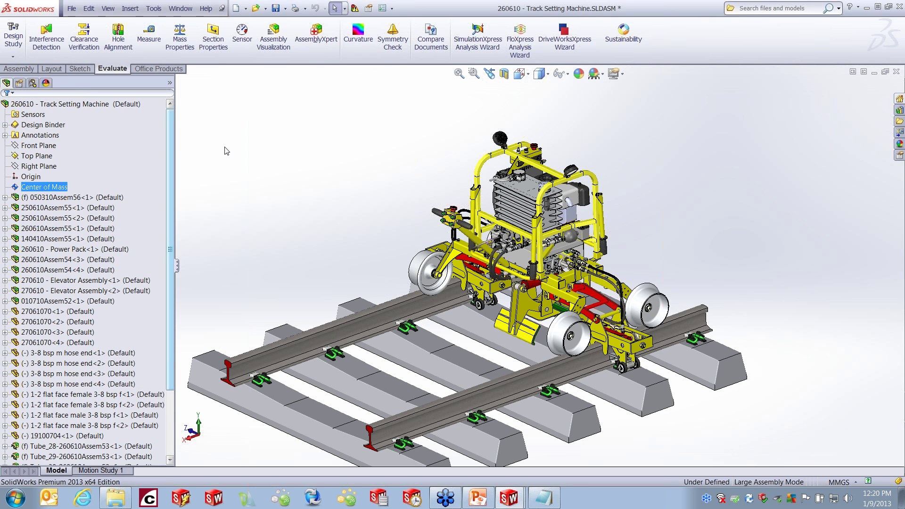
Step: Filter the assembly's feature tree by "steel", and replace the filter text with "Test"
{"action": "left_click", "coordinate": [77, 92]}
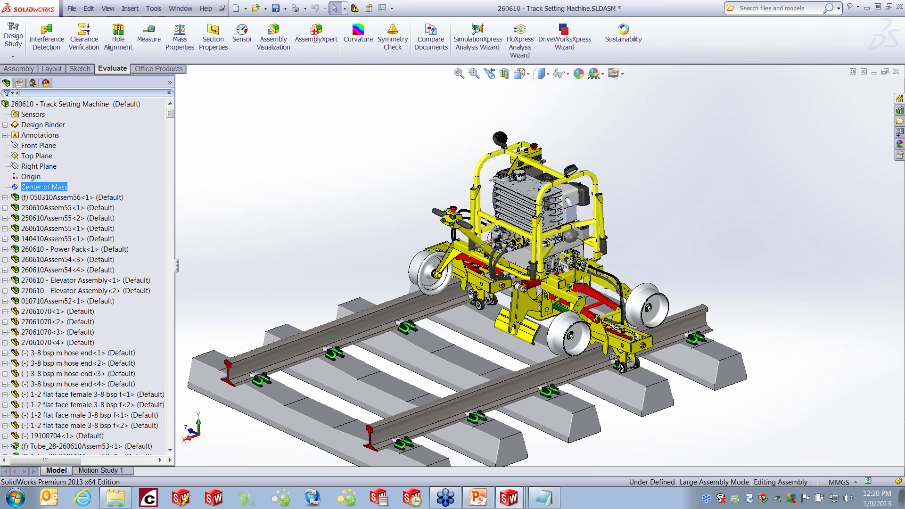
{"action": "type", "text": "teel"}
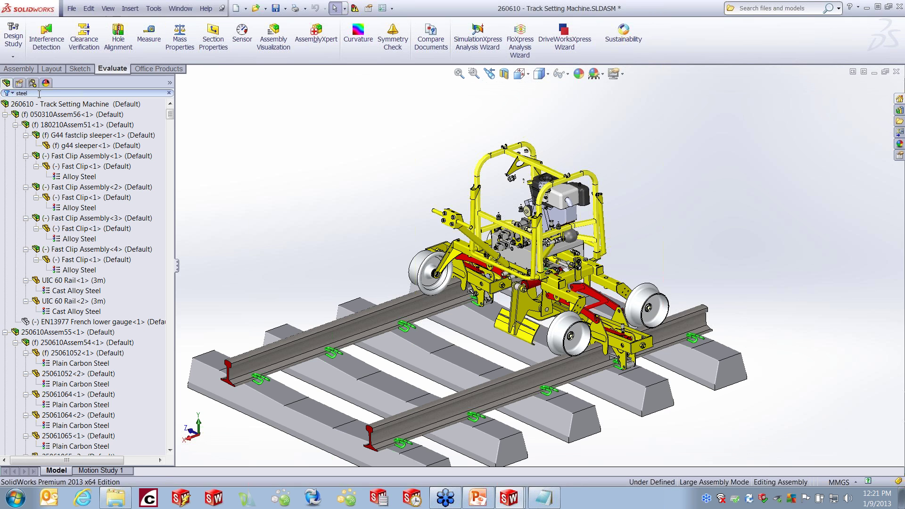
{"action": "left_click_drag", "start_coordinate": [39, 94], "coordinate": [15, 102]}
{"action": "type", "text": "Te"}
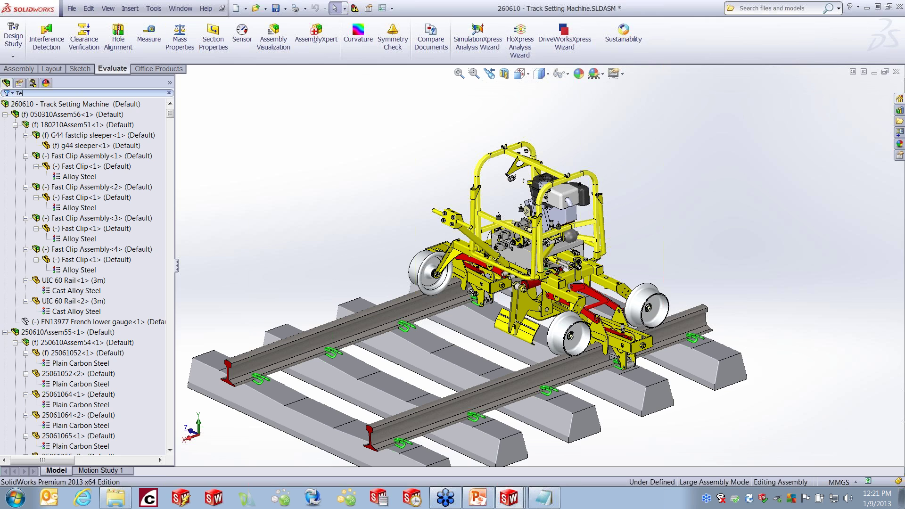
{"action": "type", "text": "st"}
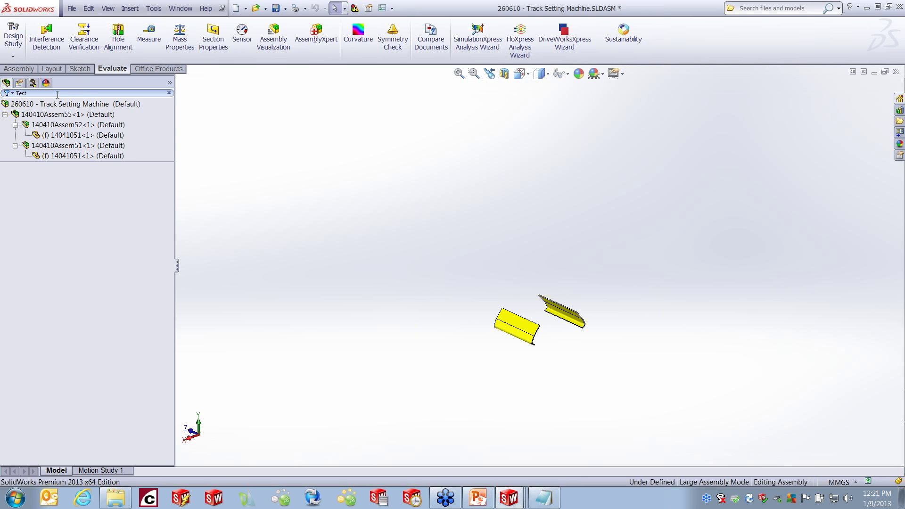
Step: Clear the feature tree filter and switch to the PowerPoint presentation
{"action": "key", "text": "BackSpace"}
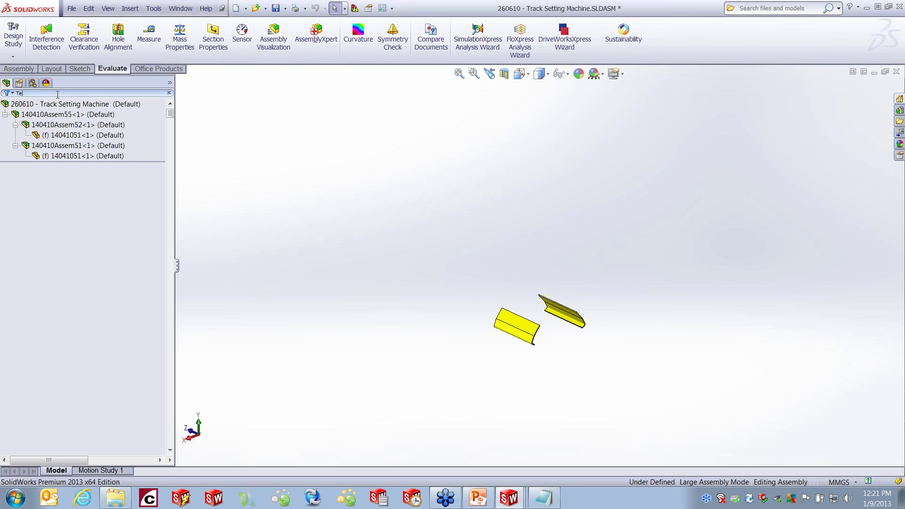
{"action": "key", "text": "BackSpace"}
{"action": "key", "text": "BackSpace"}
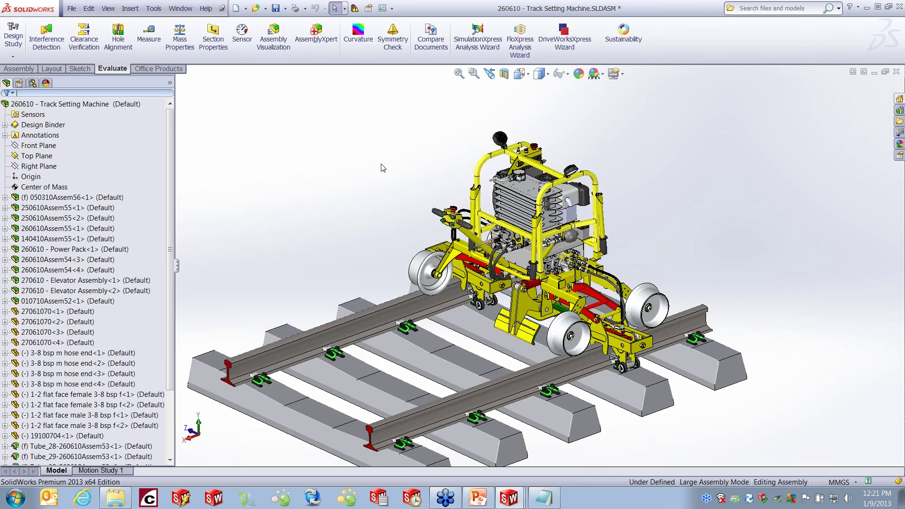
{"action": "left_click", "coordinate": [477, 497]}
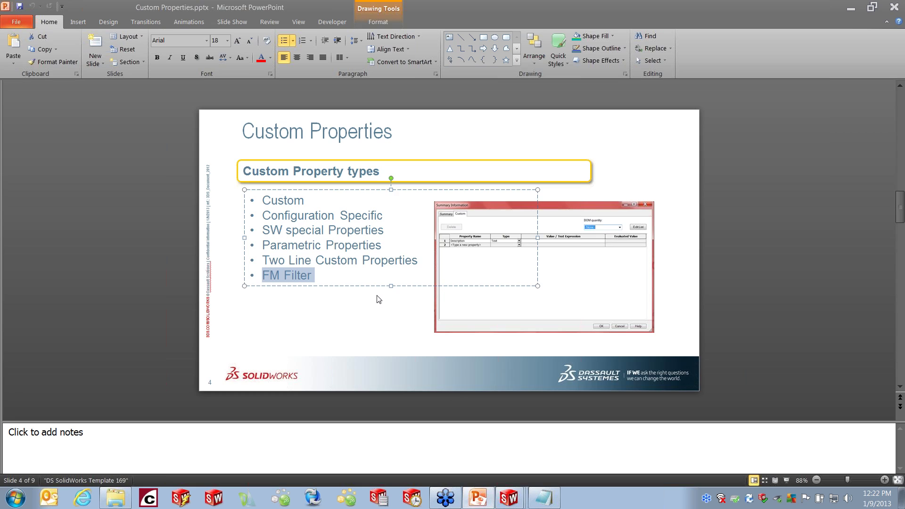
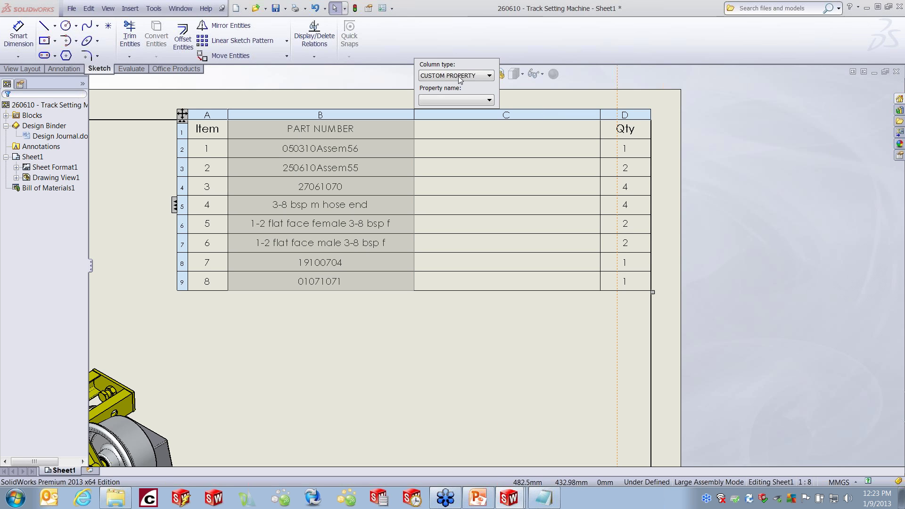
Step: Link the bill of materials' empty custom property column C to the Description property
{"action": "left_click", "coordinate": [487, 101]}
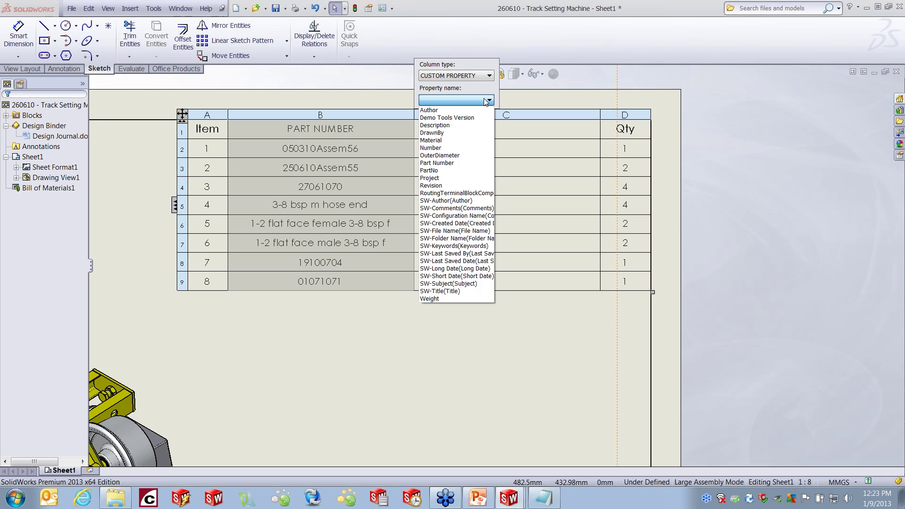
{"action": "left_click", "coordinate": [445, 126]}
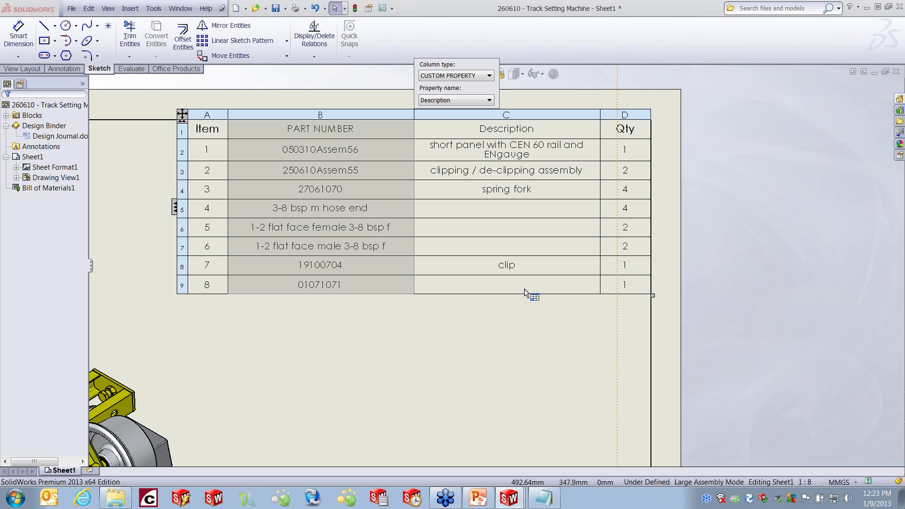
Step: Break the property link of item 4's description cell in the bill of materials and override it with "Hose End"
{"action": "left_click", "coordinate": [500, 208]}
{"action": "double_click", "coordinate": [500, 209]}
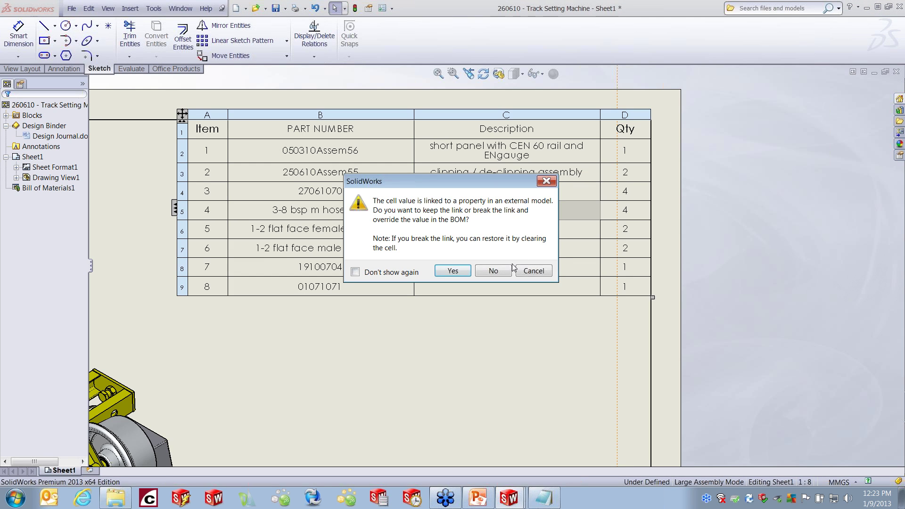
{"action": "left_click", "coordinate": [496, 272]}
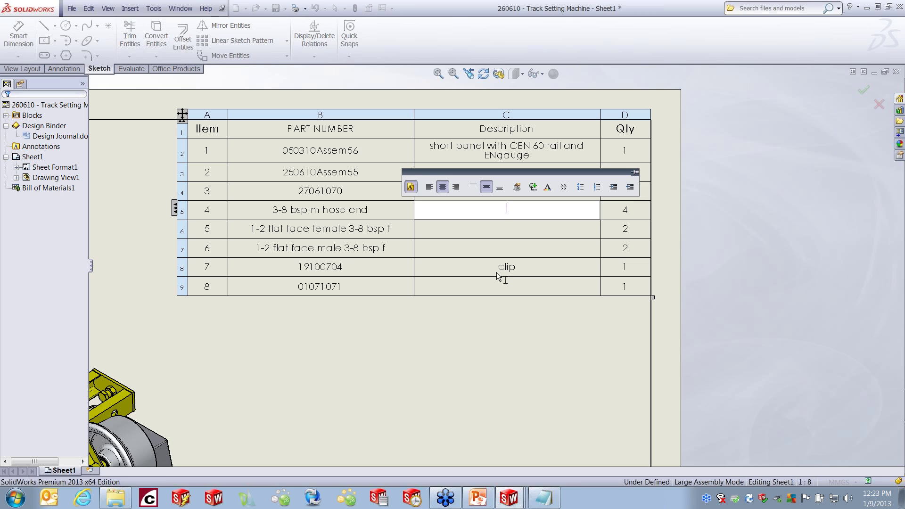
{"action": "type", "text": "Hose End"}
{"action": "left_click", "coordinate": [551, 227]}
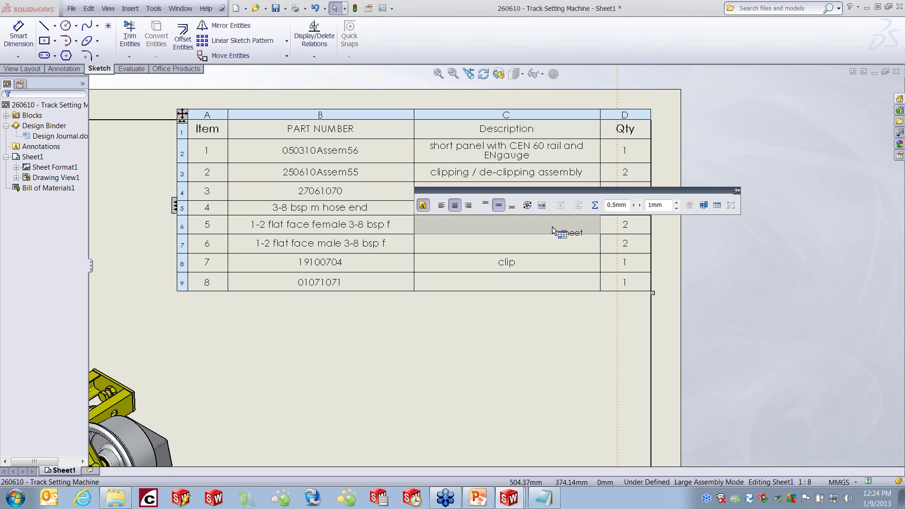
{"action": "left_click", "coordinate": [569, 322]}
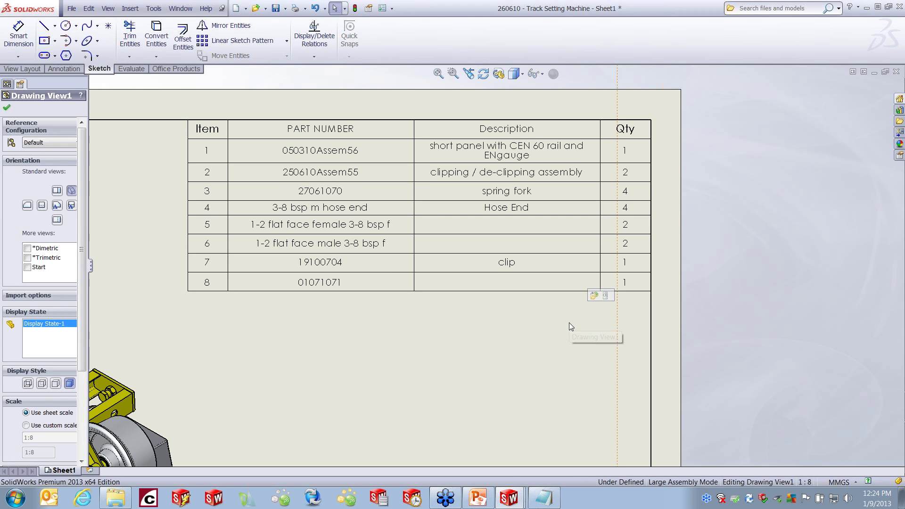
{"action": "double_click", "coordinate": [528, 222]}
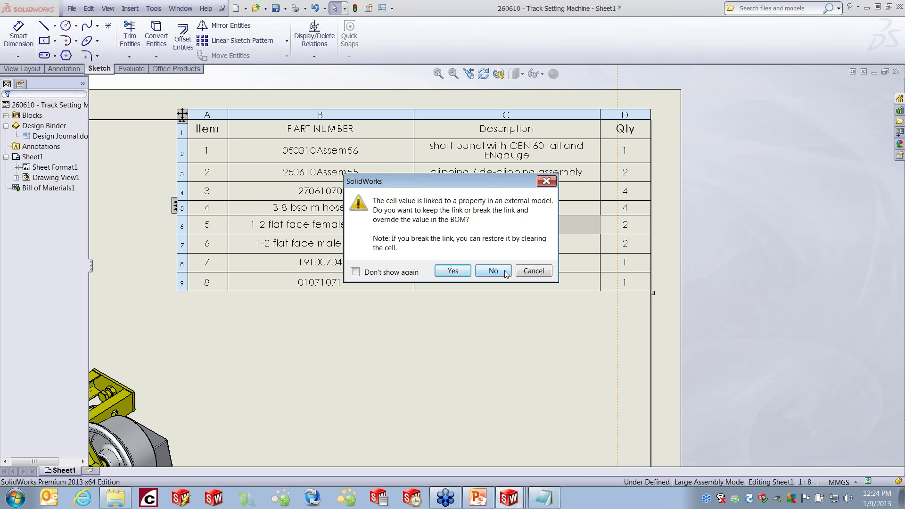
{"action": "left_click", "coordinate": [548, 182]}
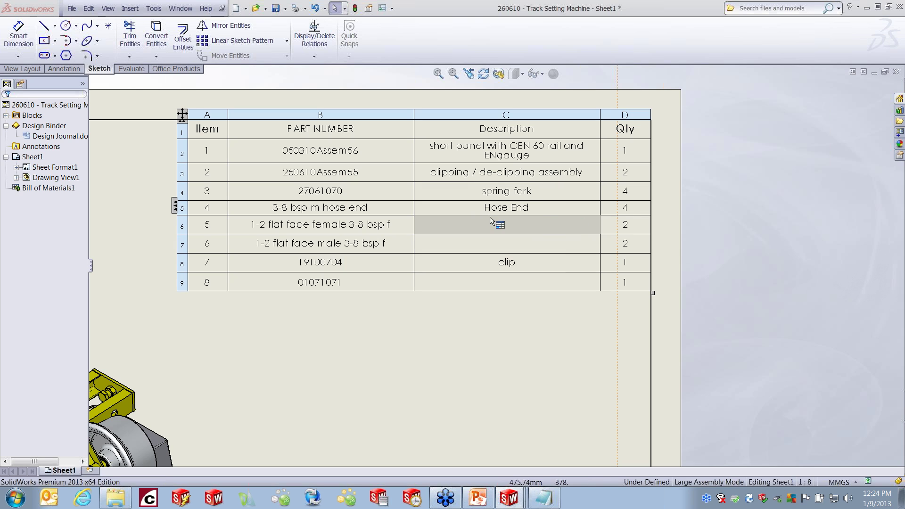
{"action": "left_click", "coordinate": [525, 320]}
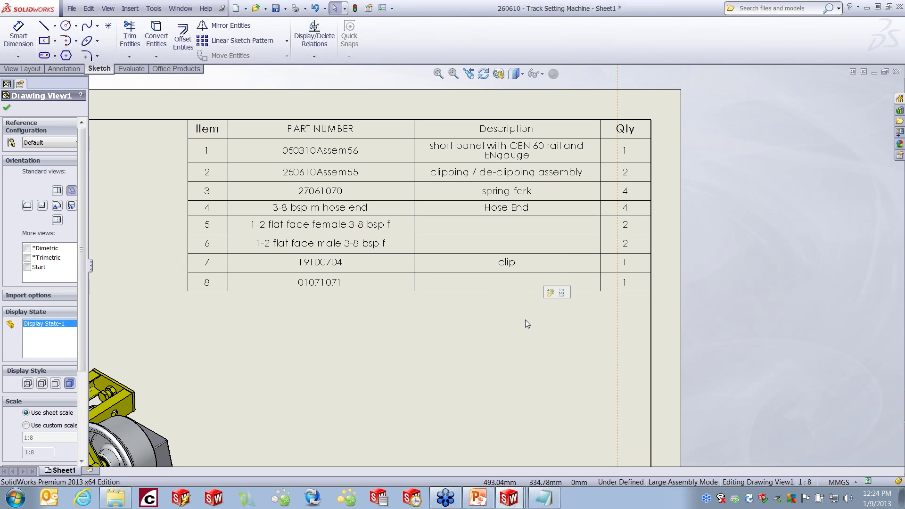
{"action": "left_click", "coordinate": [590, 179]}
{"action": "left_click", "coordinate": [330, 294]}
Step: View the Custom Property Interaction slide in PowerPoint and return to the SolidWorks assembly drawing
{"action": "left_click", "coordinate": [477, 500]}
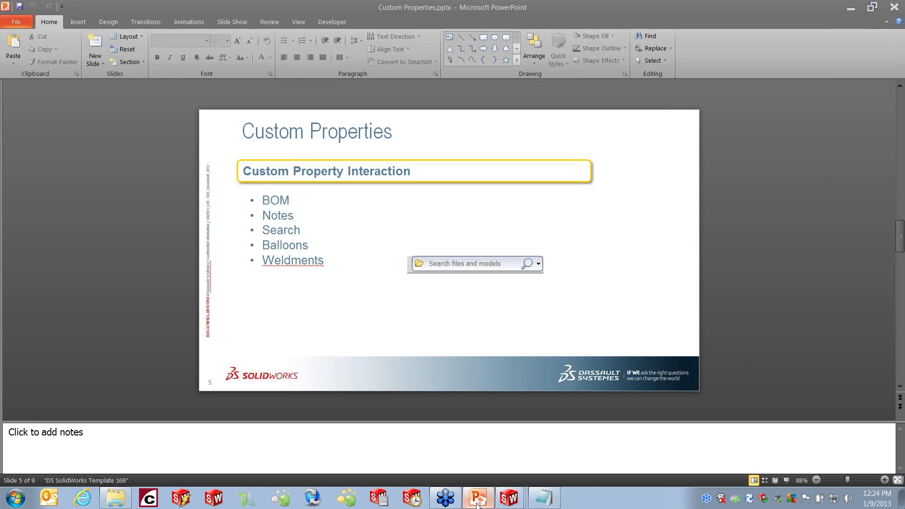
{"action": "left_click", "coordinate": [849, 9]}
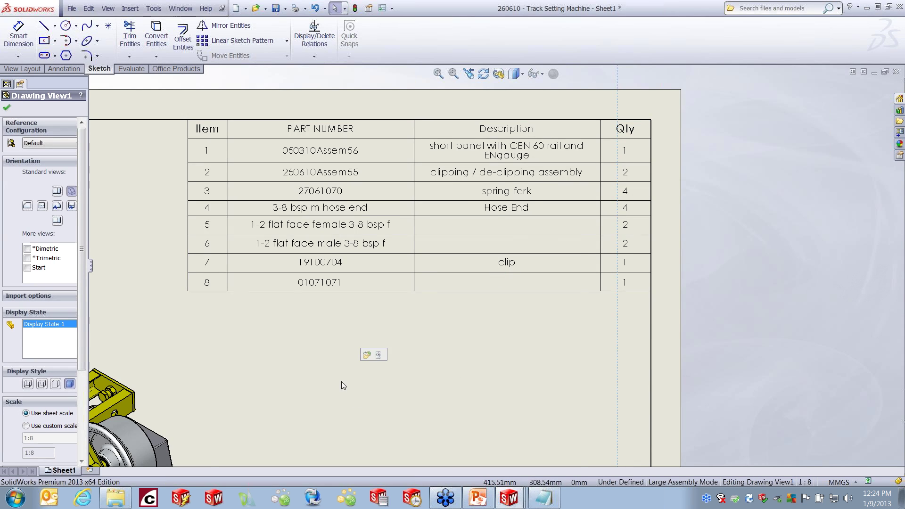
Step: Place an empty note above the track setting machine with its leader attached to the yellow top frame tube
{"action": "scroll", "coordinate": [342, 381], "scroll_direction": "up", "scroll_amount": 2}
{"action": "scroll", "coordinate": [450, 354], "scroll_direction": "up", "scroll_amount": 2}
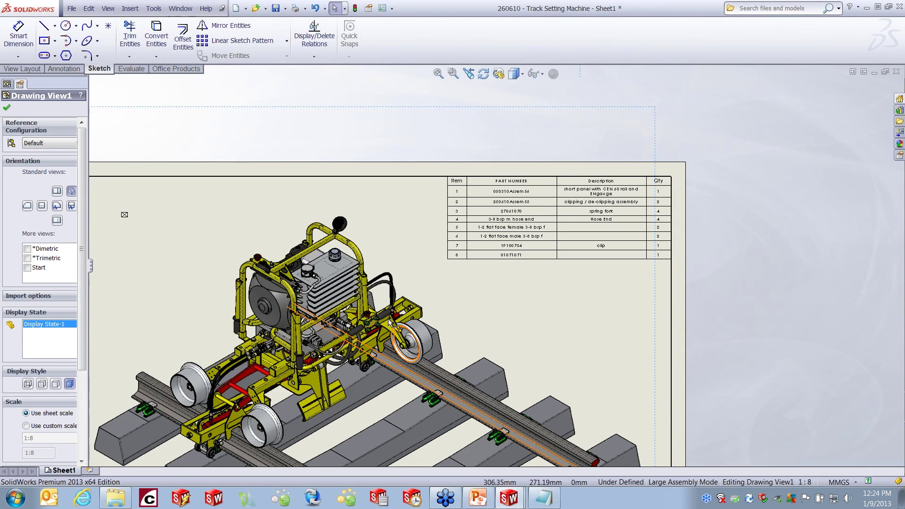
{"action": "left_click", "coordinate": [66, 69]}
{"action": "left_click", "coordinate": [123, 33]}
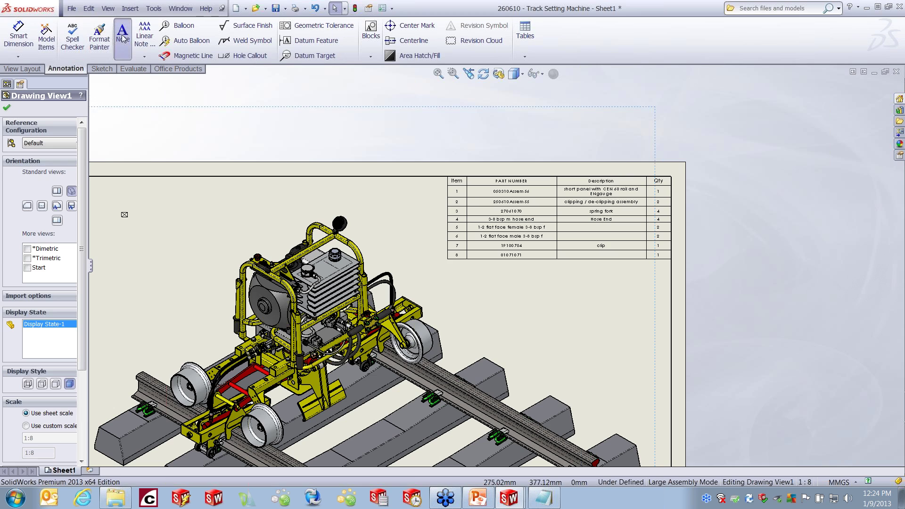
{"action": "left_click", "coordinate": [315, 222]}
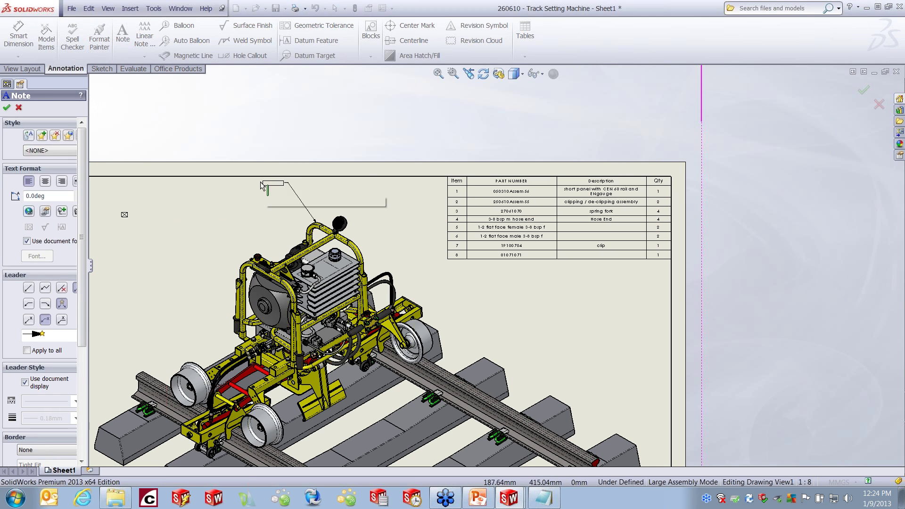
{"action": "left_click", "coordinate": [255, 192]}
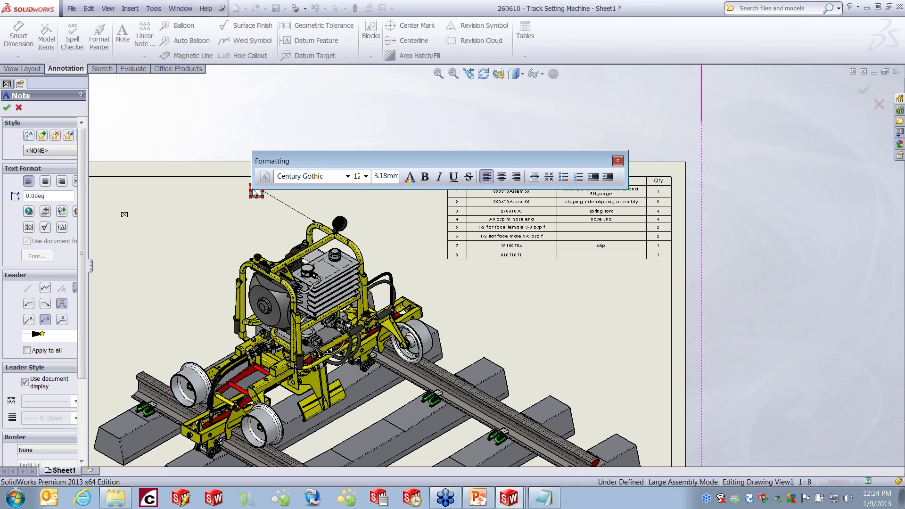
{"action": "left_click_drag", "start_coordinate": [341, 157], "coordinate": [313, 119]}
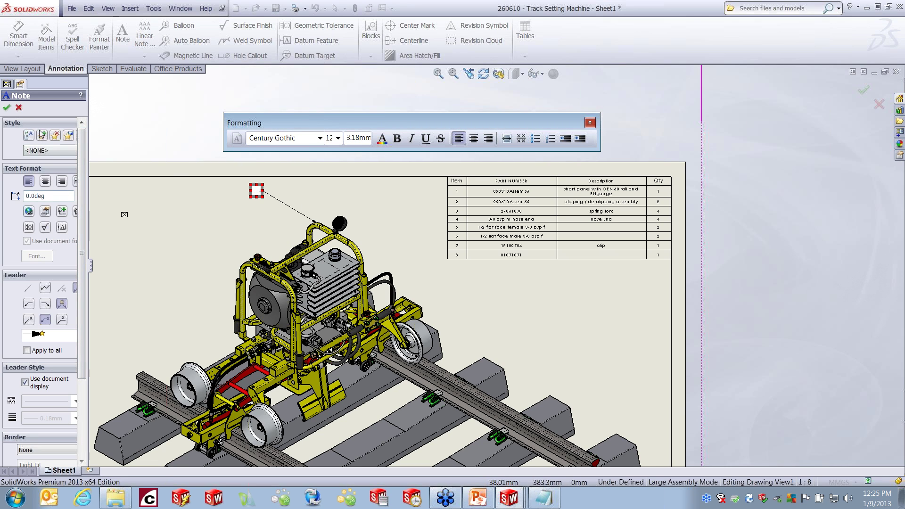
Step: Start linking the note to a property of the component to which it is attached, and check the available property names
{"action": "left_click", "coordinate": [46, 213]}
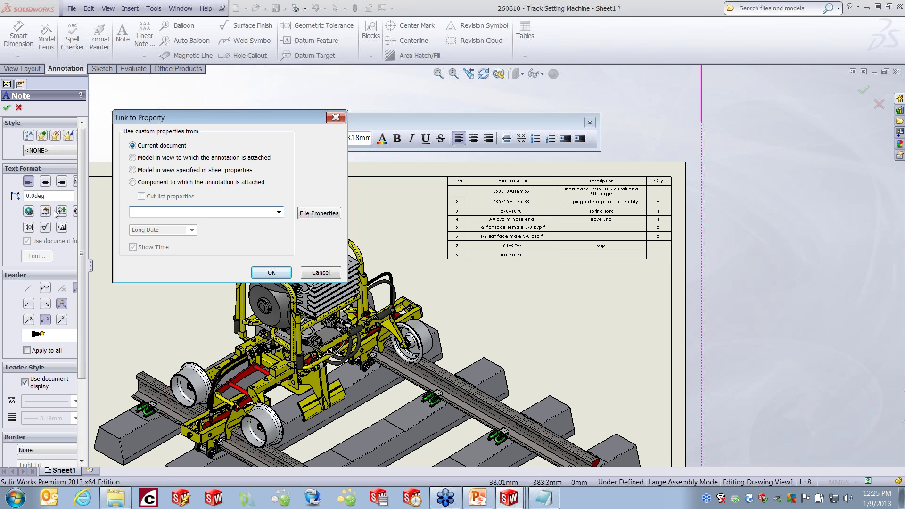
{"action": "left_click_drag", "start_coordinate": [198, 121], "coordinate": [443, 177]}
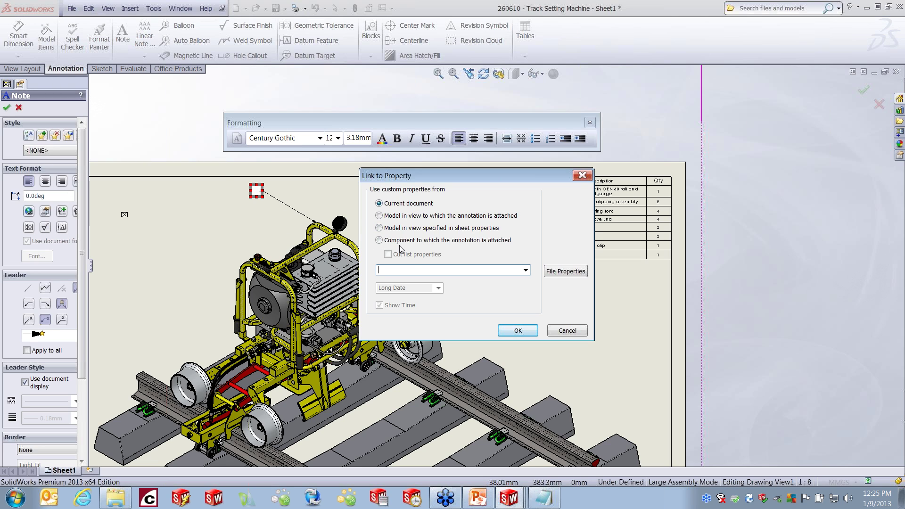
{"action": "left_click", "coordinate": [379, 241]}
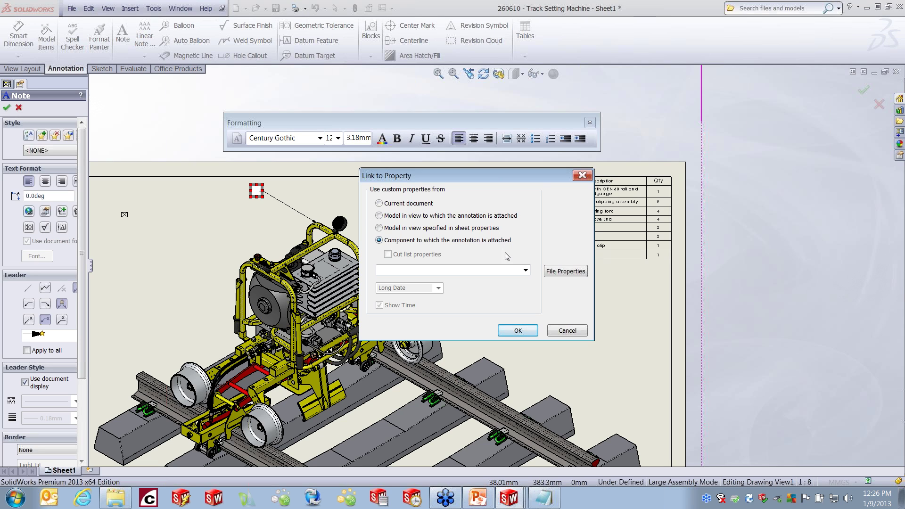
{"action": "left_click", "coordinate": [525, 271]}
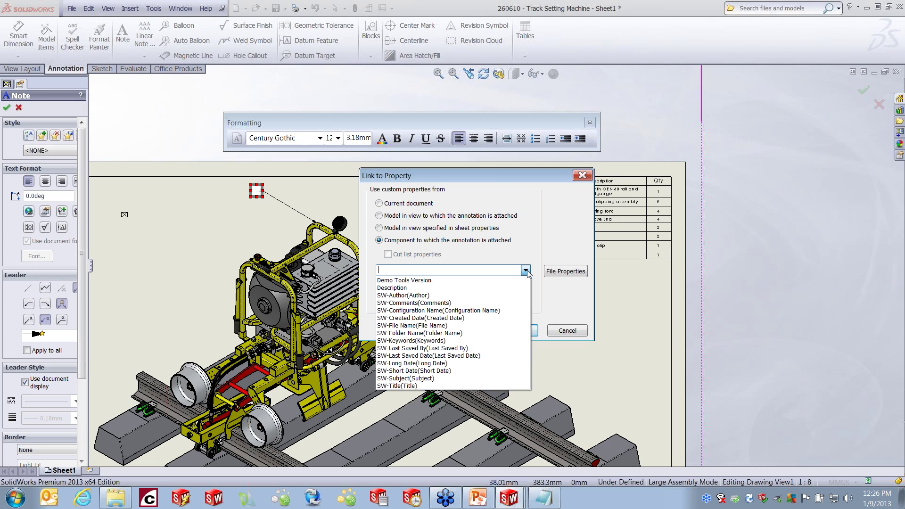
{"action": "left_click", "coordinate": [499, 269]}
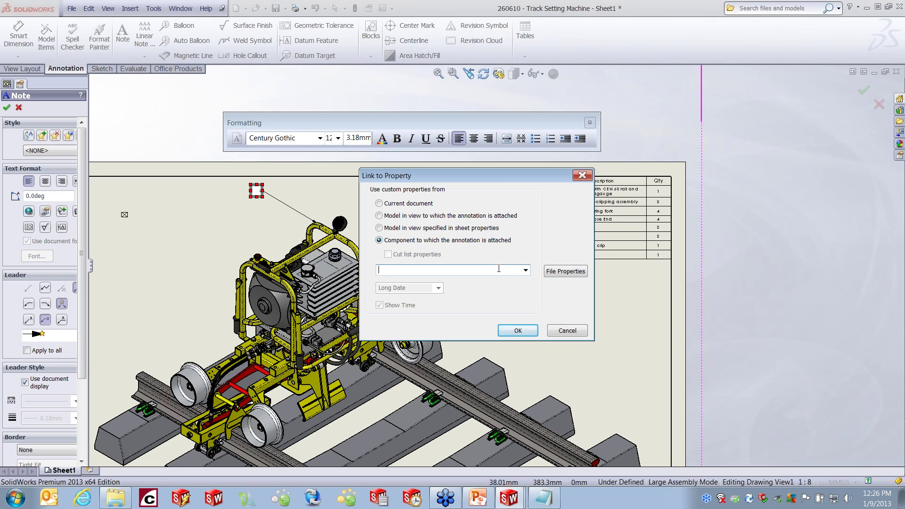
Step: Add a configuration-specific Finish text property with the value "Plated" to the attached component's file properties
{"action": "left_click", "coordinate": [565, 272]}
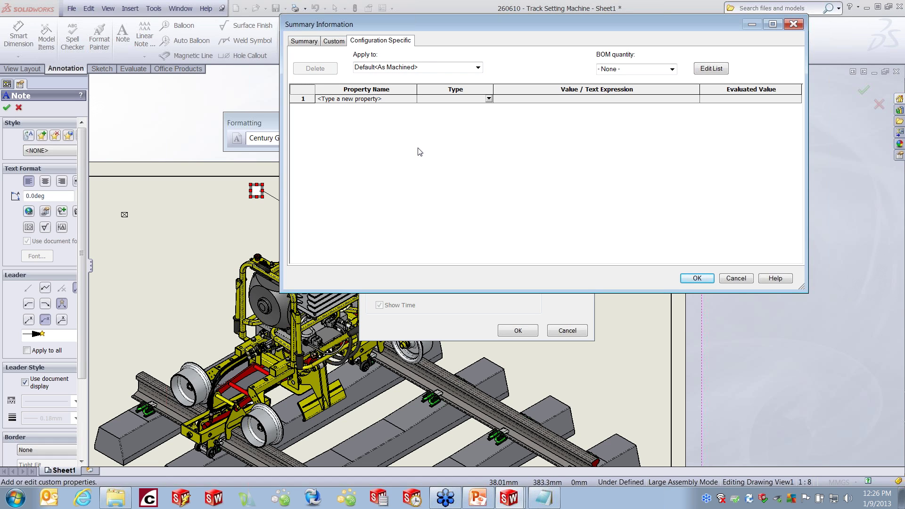
{"action": "left_click", "coordinate": [415, 99]}
{"action": "left_click", "coordinate": [413, 98]}
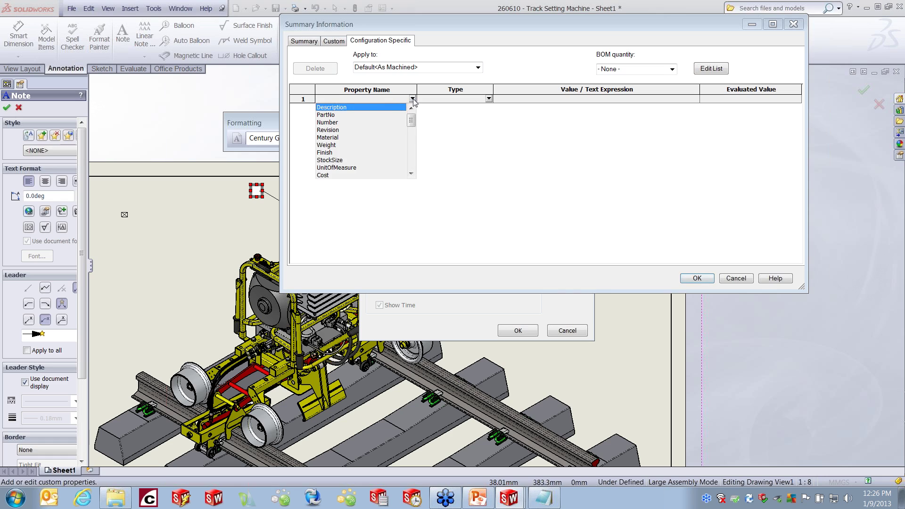
{"action": "left_click", "coordinate": [333, 153]}
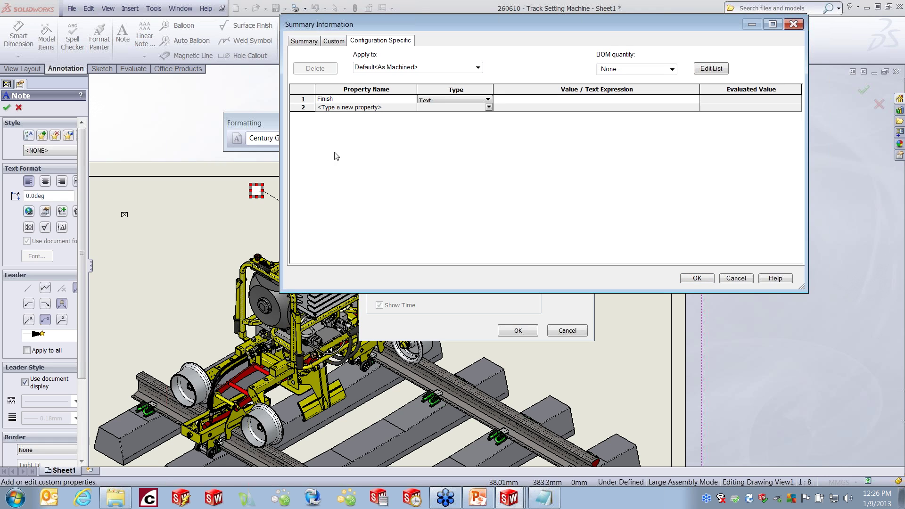
{"action": "left_click", "coordinate": [537, 100]}
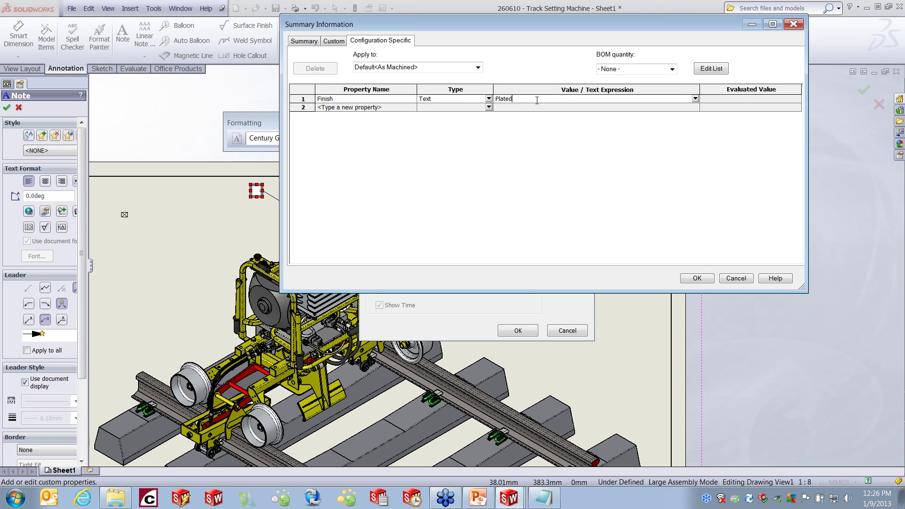
{"action": "key", "text": "Return"}
{"action": "left_click", "coordinate": [699, 278]}
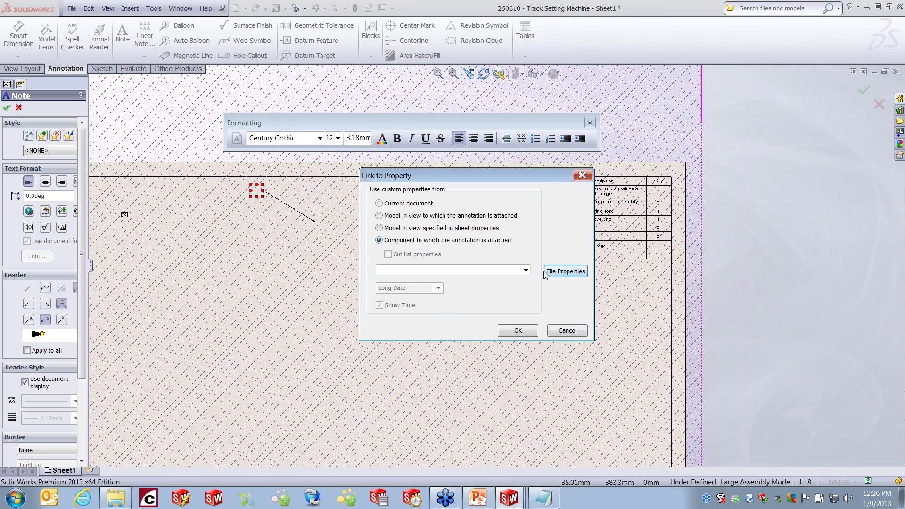
Step: Link the note to the component's Finish property and finish the note
{"action": "left_click", "coordinate": [525, 270]}
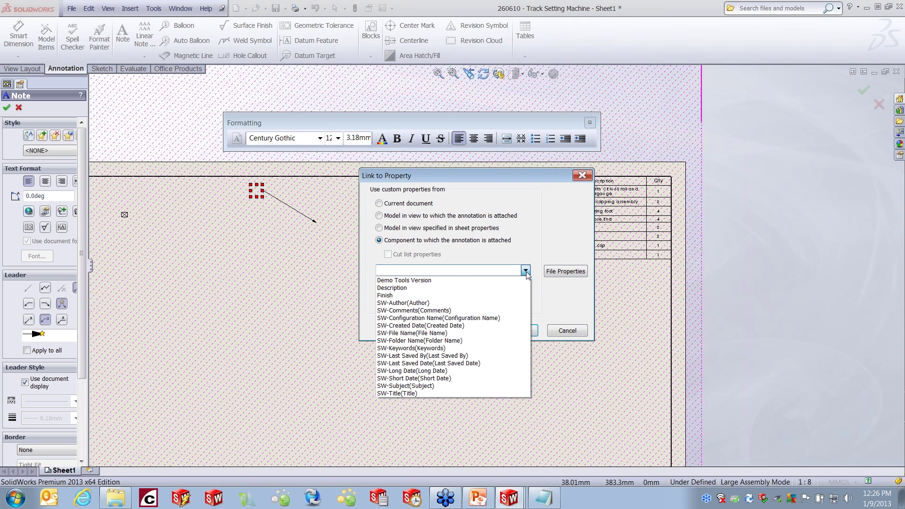
{"action": "left_click", "coordinate": [398, 296]}
{"action": "left_click", "coordinate": [519, 330]}
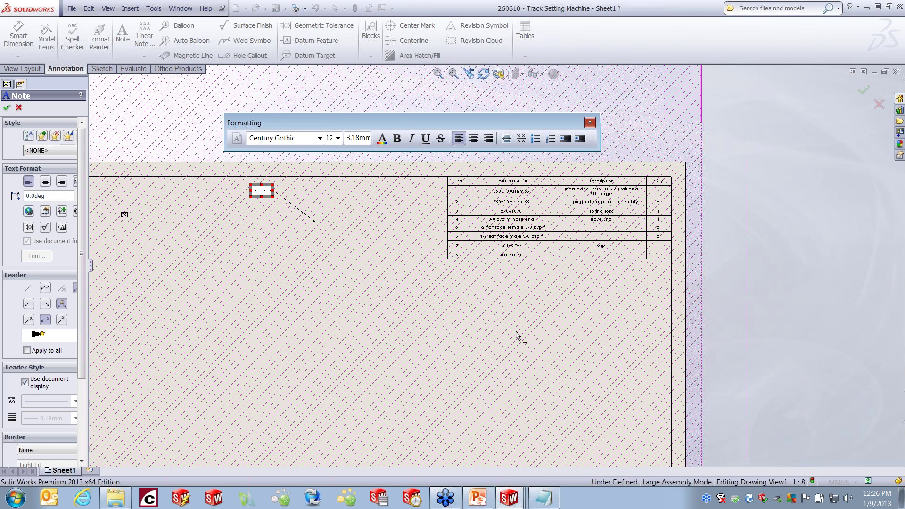
{"action": "left_click", "coordinate": [425, 333]}
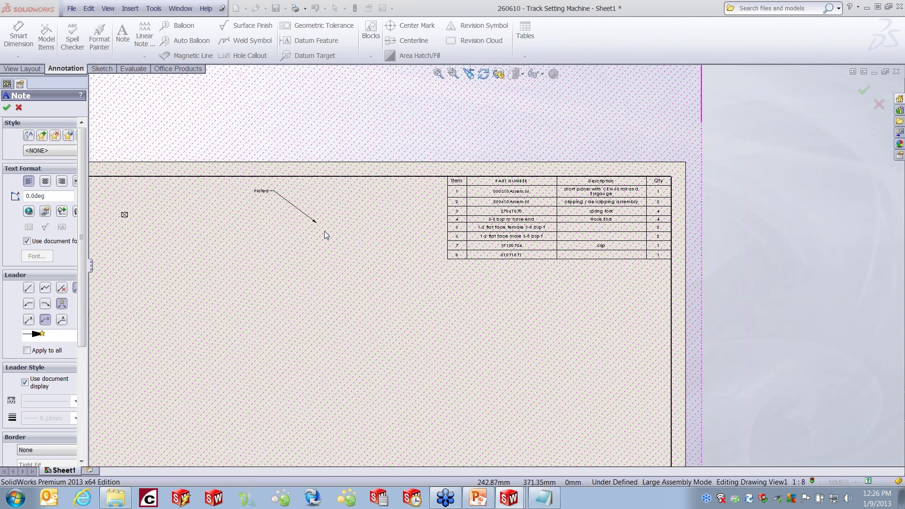
{"action": "left_click", "coordinate": [411, 296]}
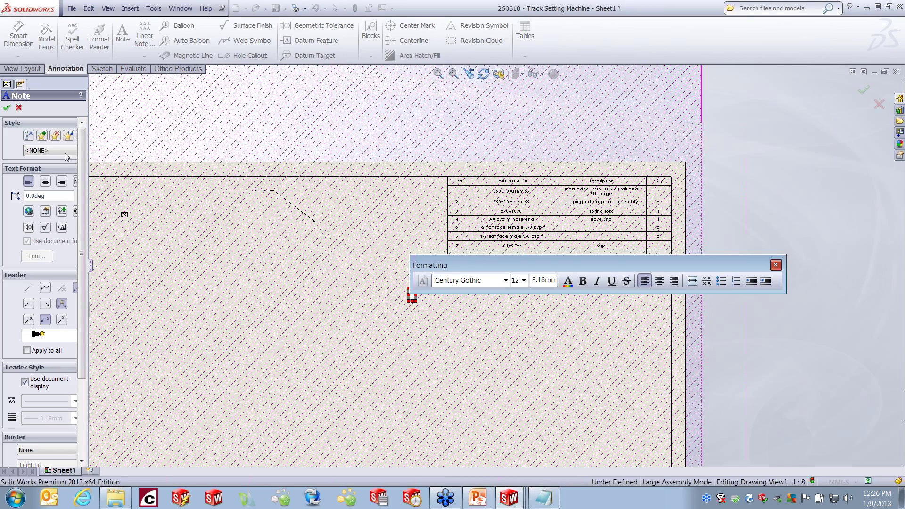
{"action": "left_click", "coordinate": [6, 107]}
{"action": "left_click", "coordinate": [304, 263]}
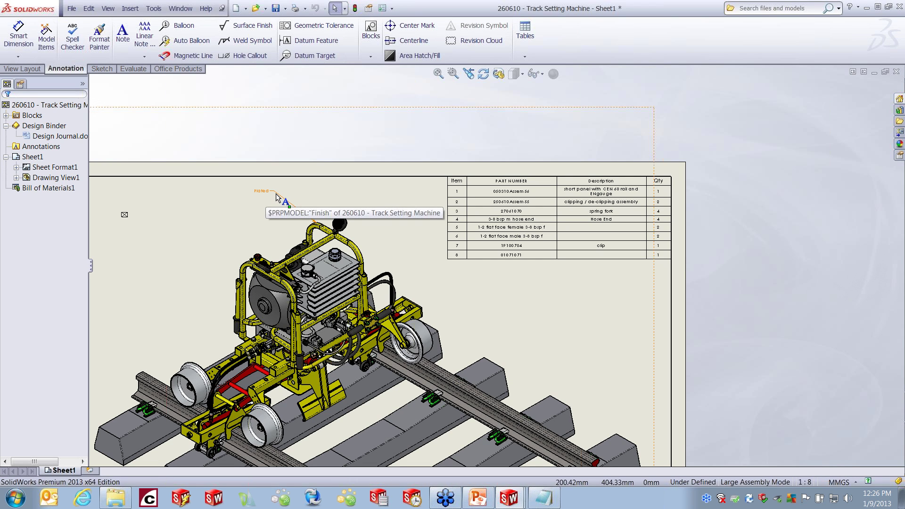
Step: Switch to PowerPoint to check the Custom Property Interaction slide, and return to the SolidWorks drawing
{"action": "scroll", "coordinate": [304, 190], "scroll_direction": "down", "scroll_amount": 3}
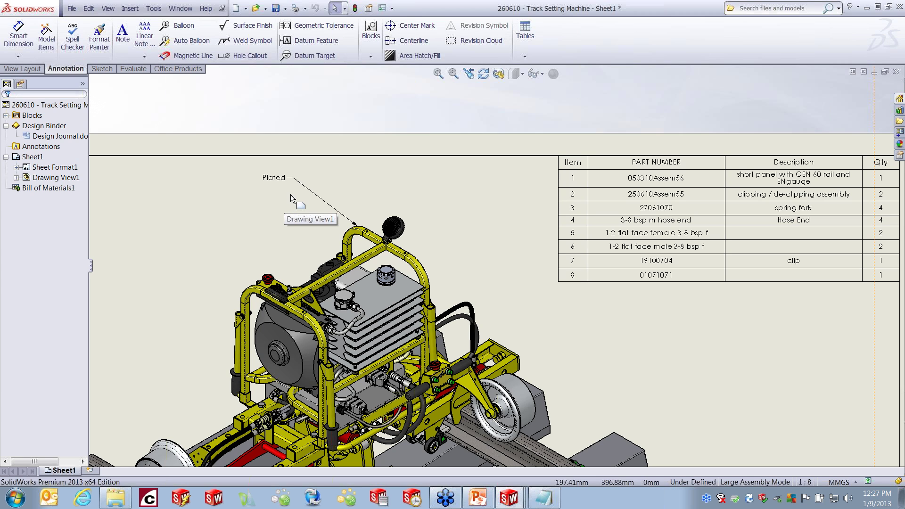
{"action": "left_click", "coordinate": [479, 499]}
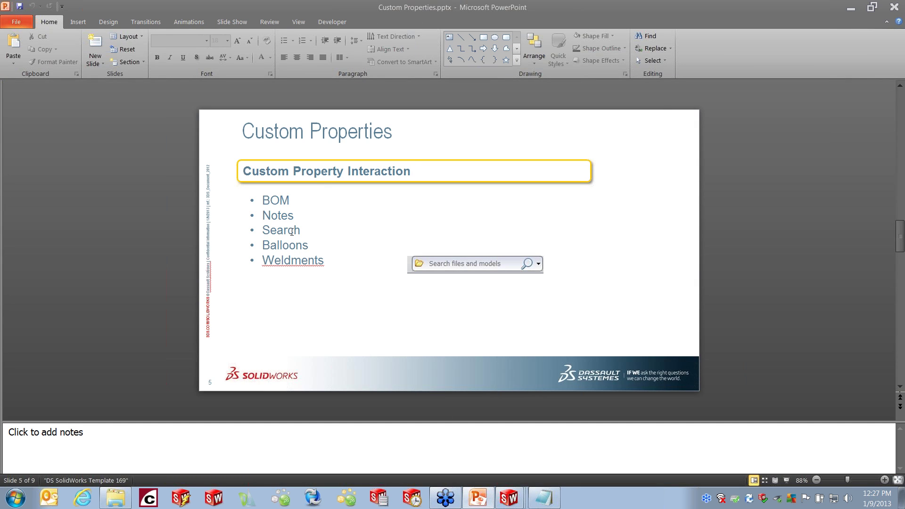
{"action": "left_click", "coordinate": [851, 8]}
Step: Insert auto balloons with magnetic lines around the assembly drawing view
{"action": "left_click", "coordinate": [488, 266]}
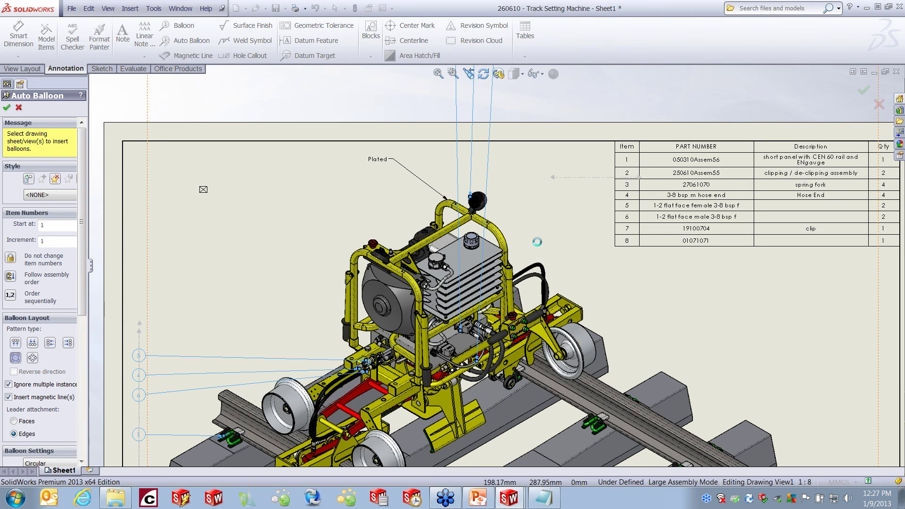
{"action": "middle_click_drag", "start_coordinate": [265, 365], "coordinate": [399, 280]}
{"action": "scroll", "coordinate": [281, 280], "scroll_direction": "down", "scroll_amount": 2}
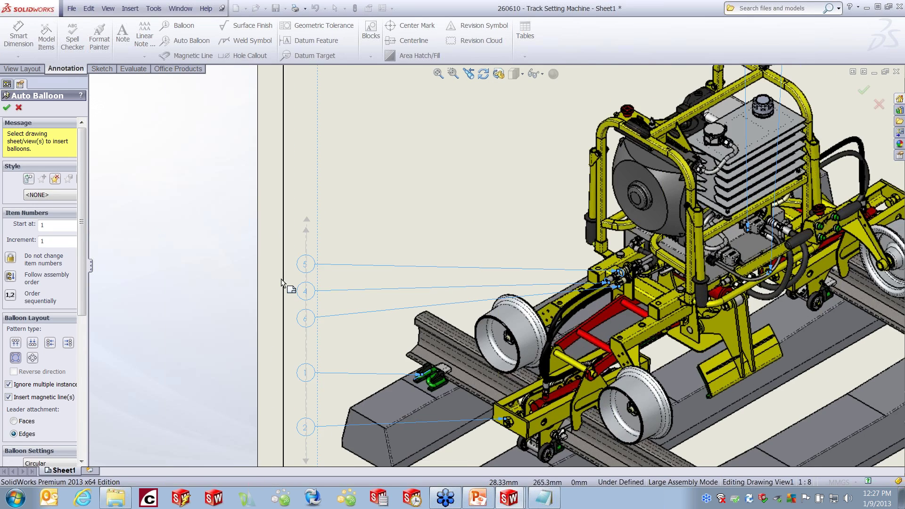
{"action": "scroll", "coordinate": [281, 282], "scroll_direction": "down", "scroll_amount": 2}
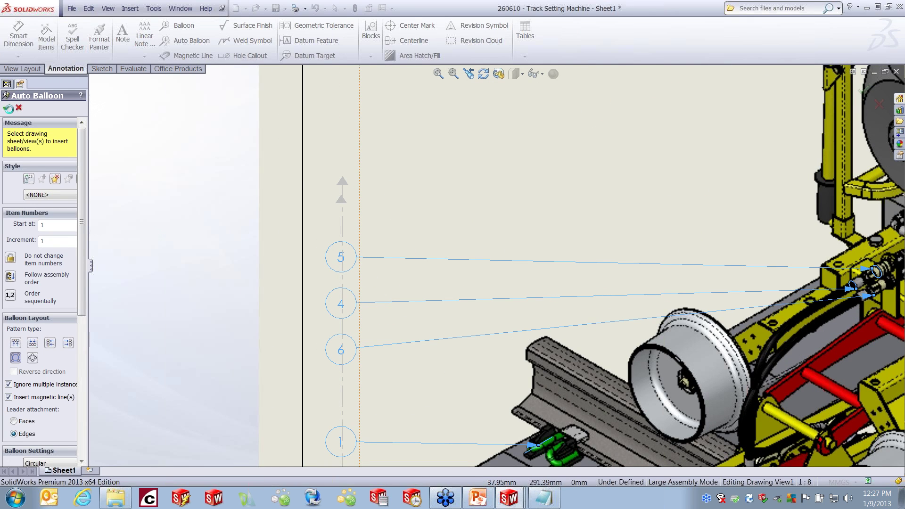
{"action": "left_click", "coordinate": [7, 107]}
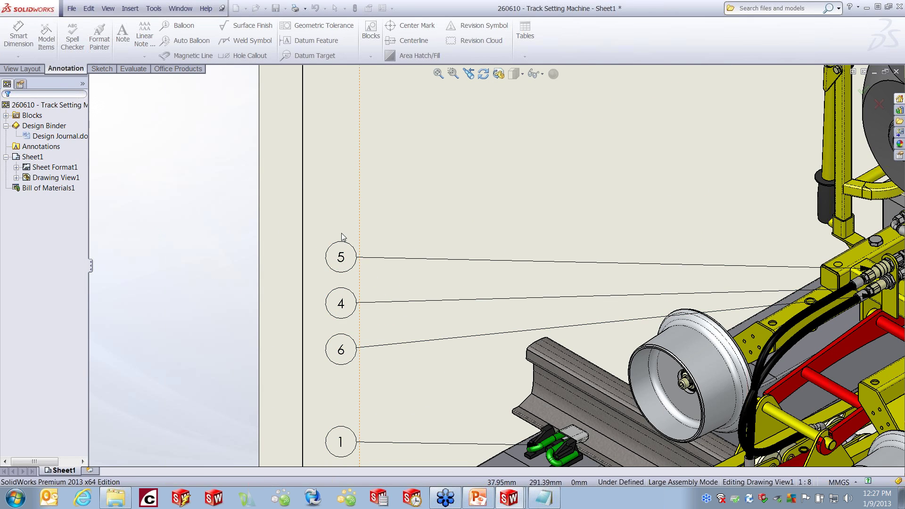
Step: Set balloon 5's text to Custom Properties with the Description property
{"action": "left_click", "coordinate": [348, 260]}
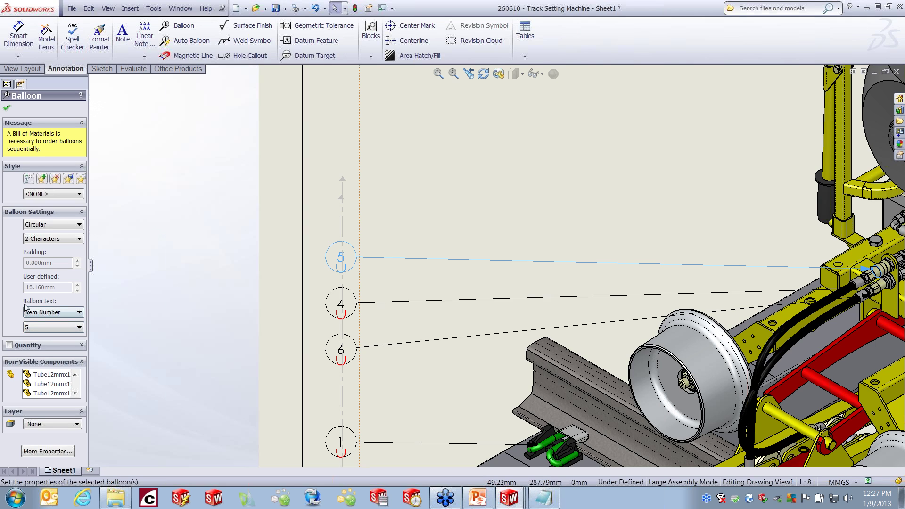
{"action": "left_click", "coordinate": [79, 313]}
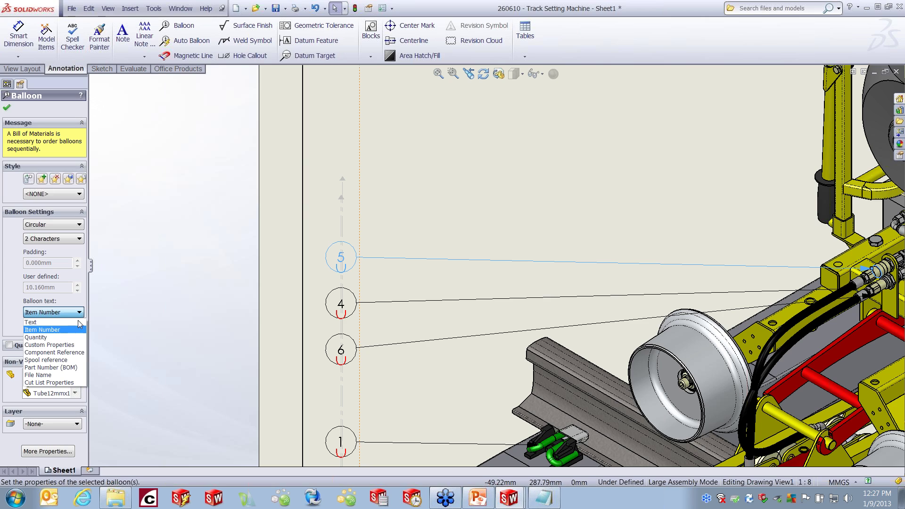
{"action": "left_click", "coordinate": [67, 345]}
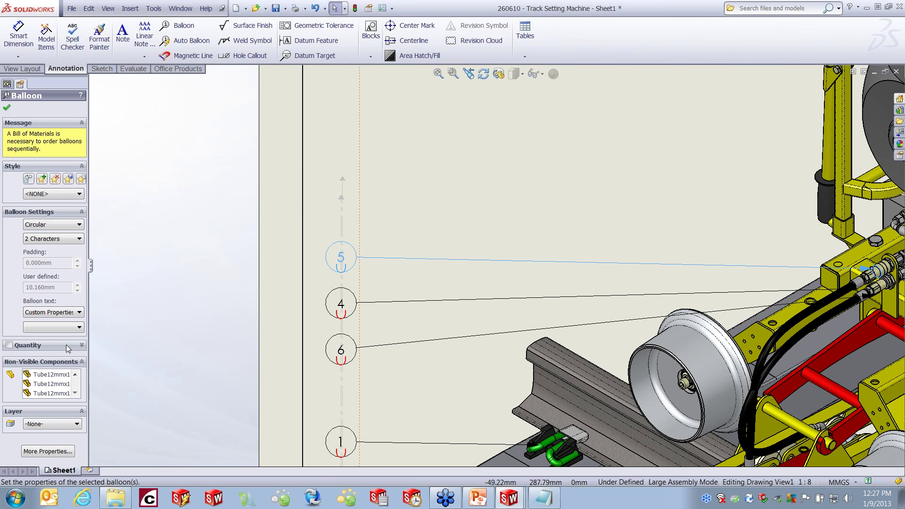
{"action": "left_click", "coordinate": [79, 328]}
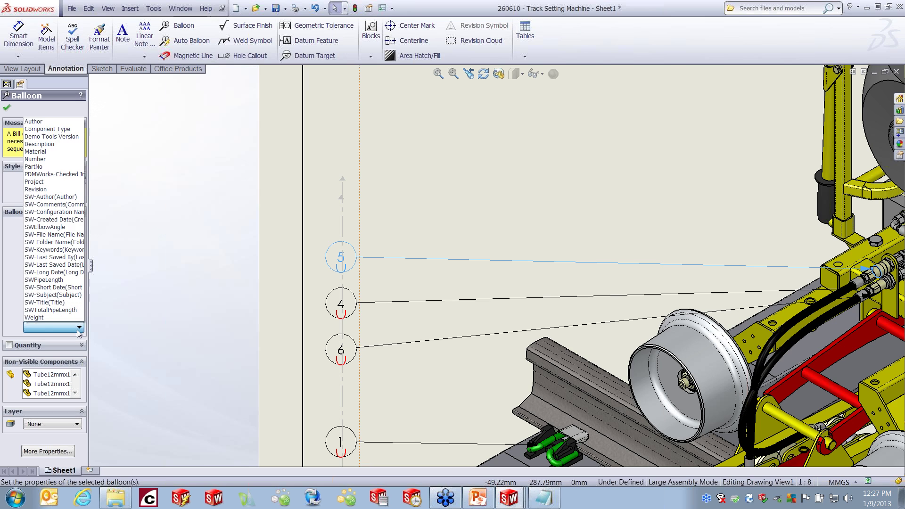
{"action": "left_click", "coordinate": [53, 144]}
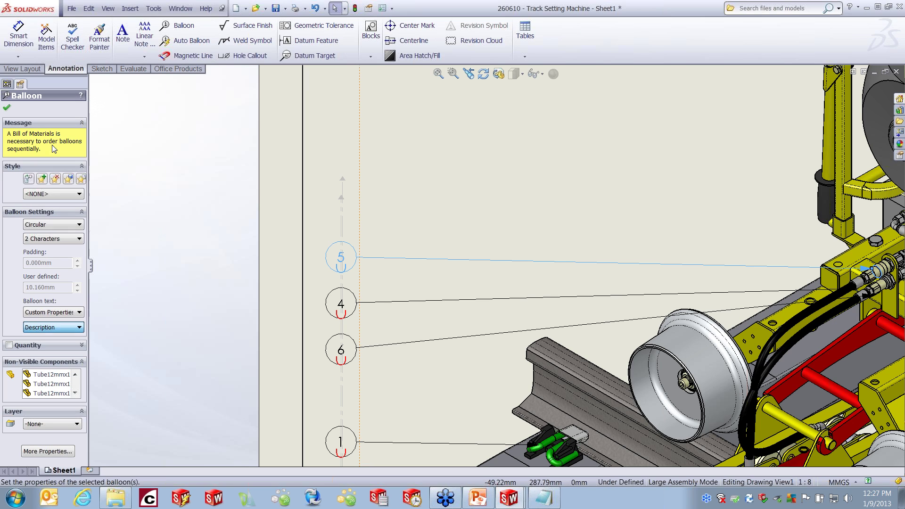
Step: Switch the custom property shown in the balloon above balloon 4 to Material and accept the balloon settings
{"action": "left_click", "coordinate": [79, 328]}
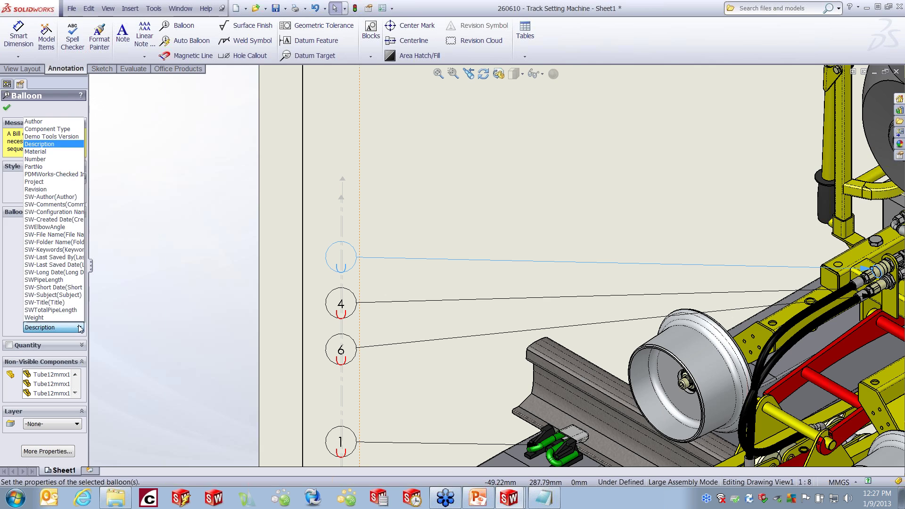
{"action": "left_click", "coordinate": [38, 151]}
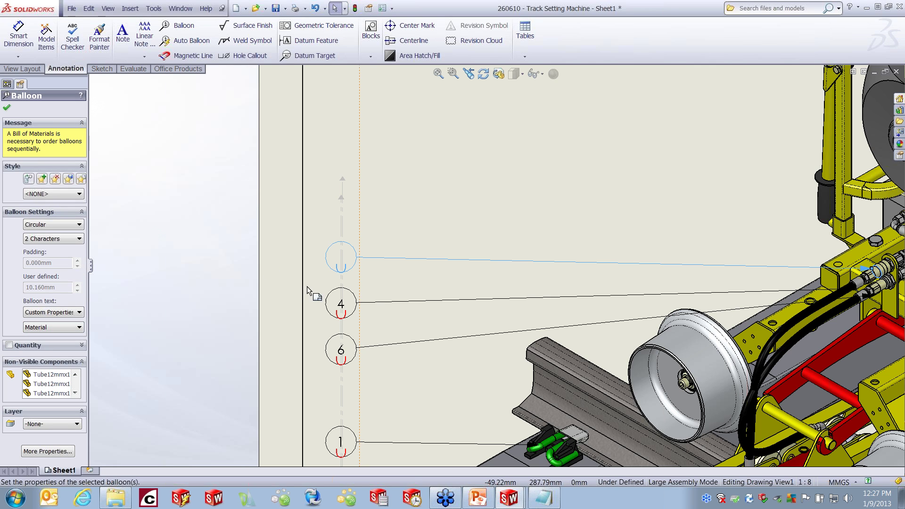
{"action": "left_click", "coordinate": [343, 288]}
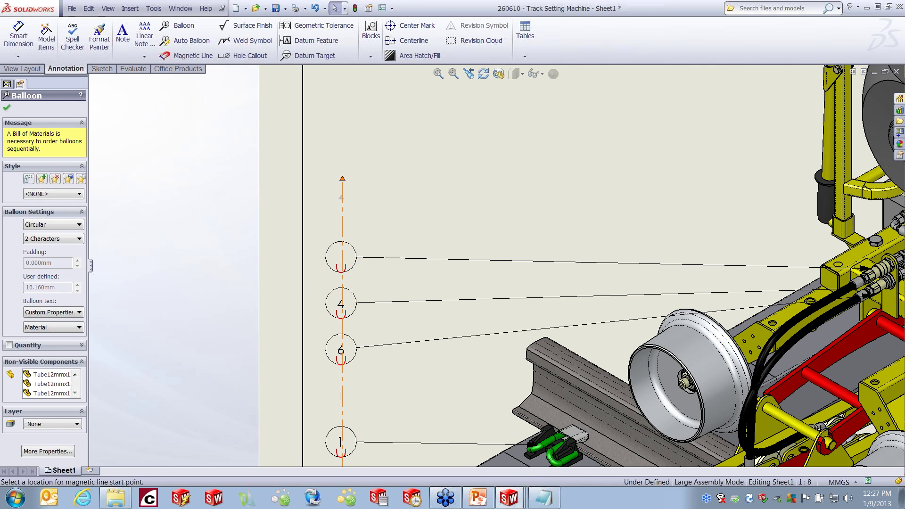
{"action": "left_click", "coordinate": [7, 108]}
Step: Open the balloon settings of balloon 4
{"action": "left_click", "coordinate": [355, 305]}
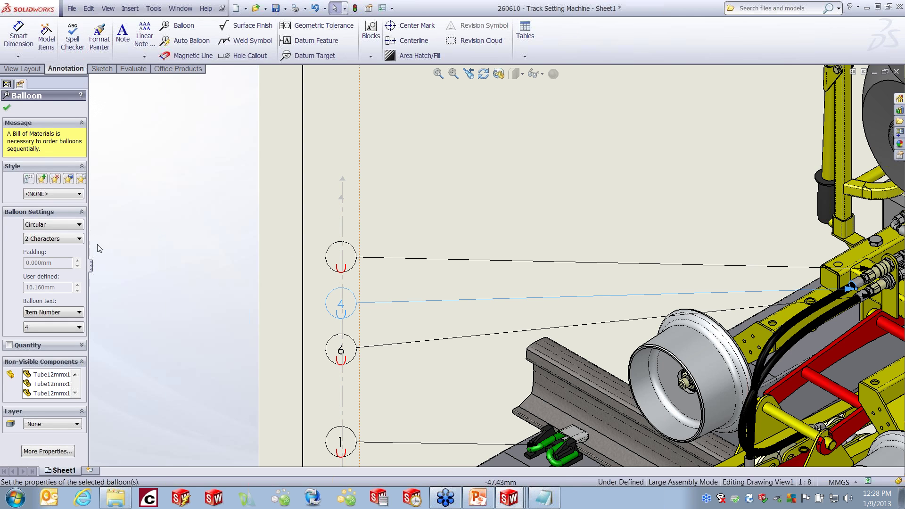
Step: Set the text of the balloon numbered 4 to the custom property Demo Tools Version
{"action": "left_click", "coordinate": [76, 312]}
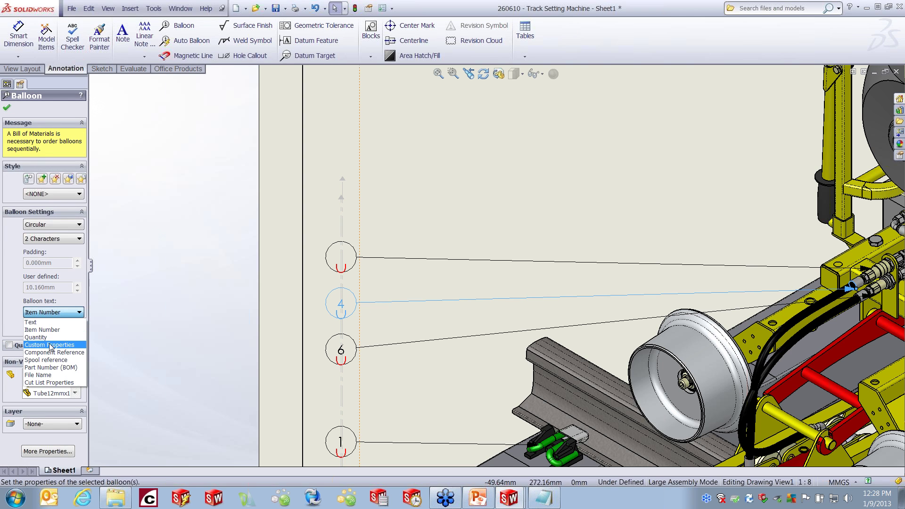
{"action": "left_click", "coordinate": [51, 345]}
{"action": "left_click", "coordinate": [67, 327]}
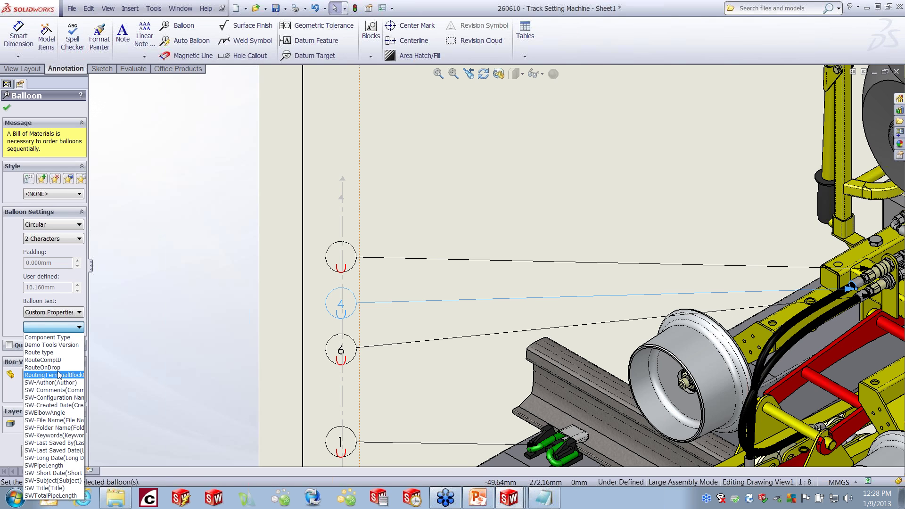
{"action": "left_click", "coordinate": [49, 466]}
{"action": "left_click", "coordinate": [79, 327]}
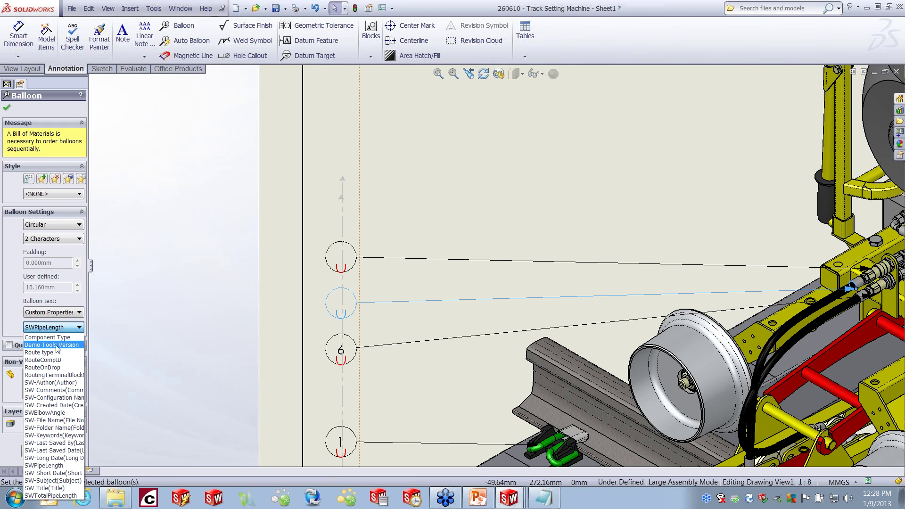
{"action": "left_click", "coordinate": [58, 345]}
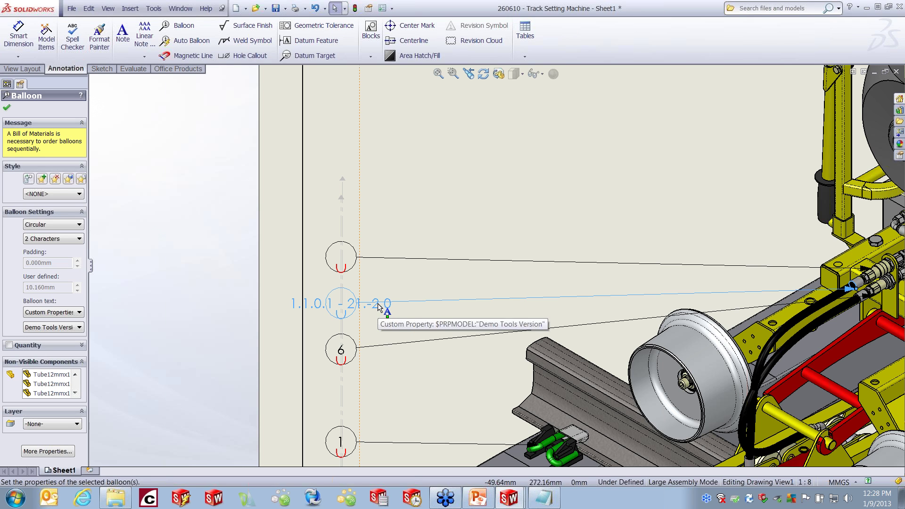
Step: Give the custom-property balloon a Box border with Tight Fit and move it into the empty area above the other balloons
{"action": "left_click", "coordinate": [80, 225]}
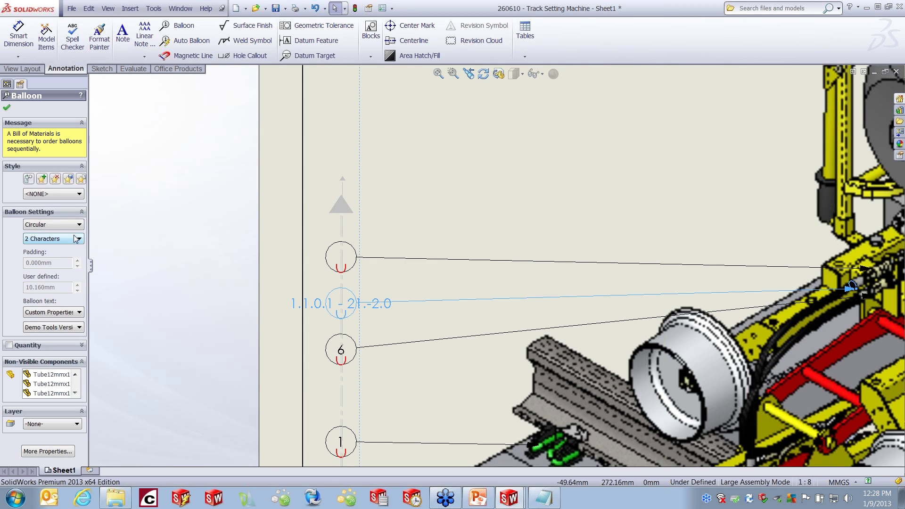
{"action": "left_click", "coordinate": [41, 267]}
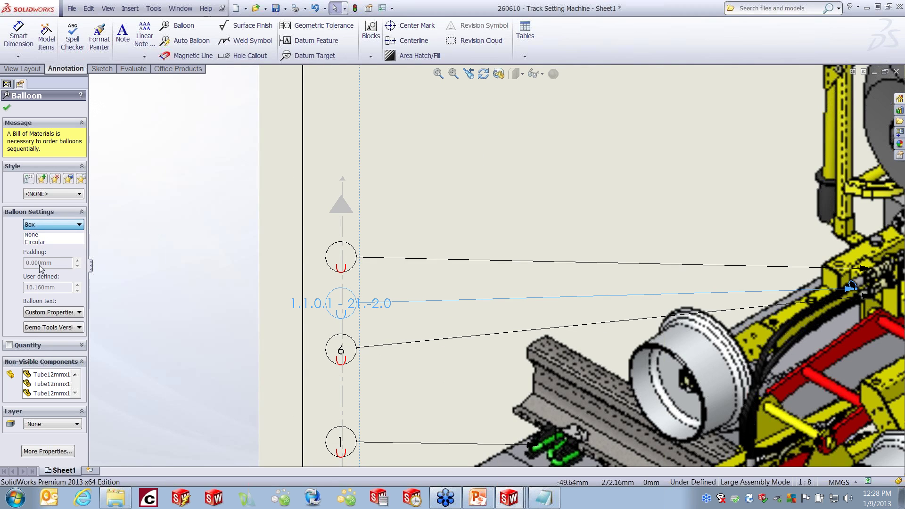
{"action": "left_click", "coordinate": [80, 225]}
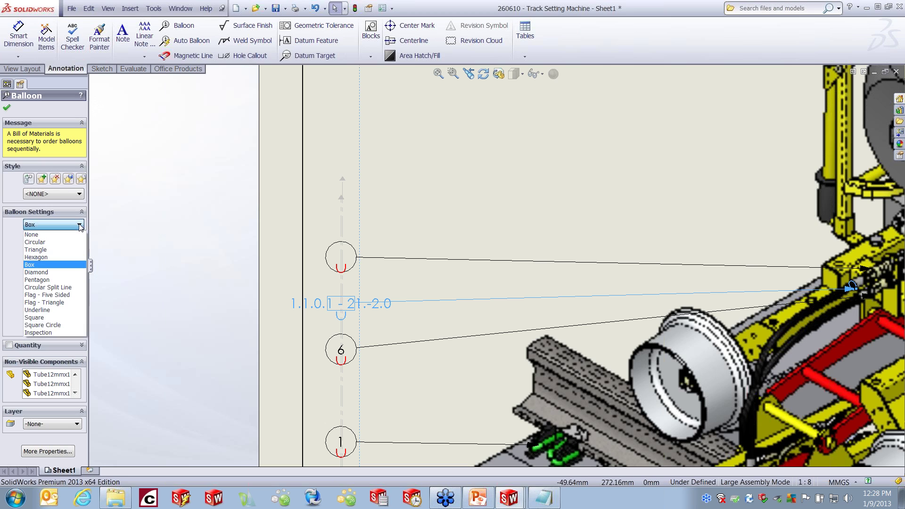
{"action": "left_click", "coordinate": [80, 225]}
{"action": "left_click", "coordinate": [57, 239]}
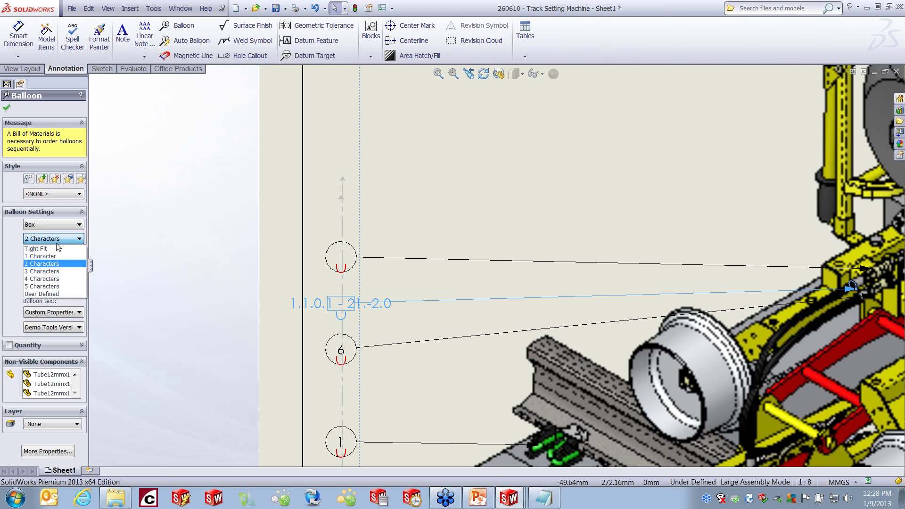
{"action": "left_click", "coordinate": [56, 248]}
{"action": "left_click_drag", "start_coordinate": [374, 309], "coordinate": [523, 130]}
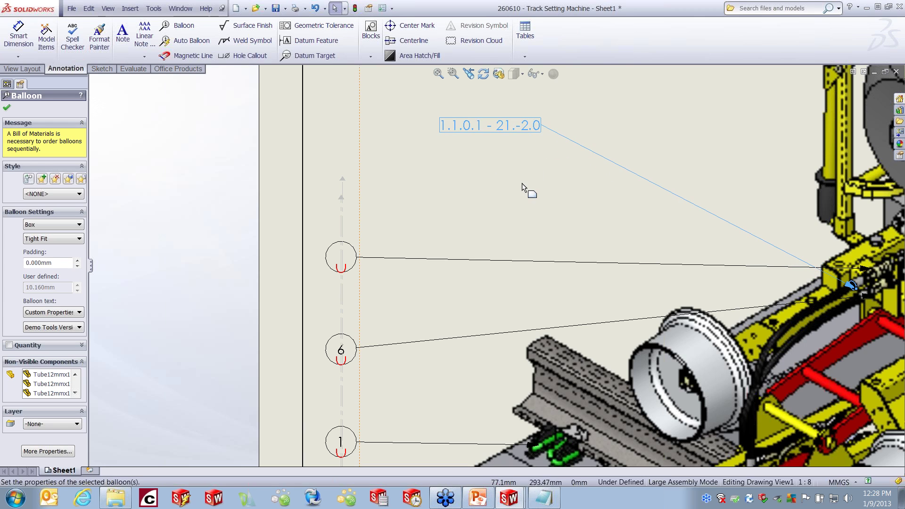
{"action": "left_click", "coordinate": [522, 183]}
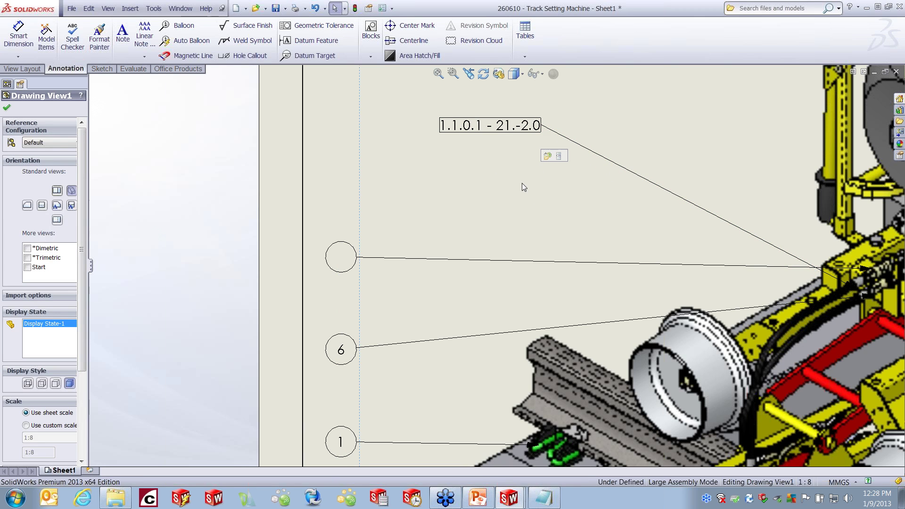
{"action": "scroll", "coordinate": [499, 214], "scroll_direction": "up", "scroll_amount": 5}
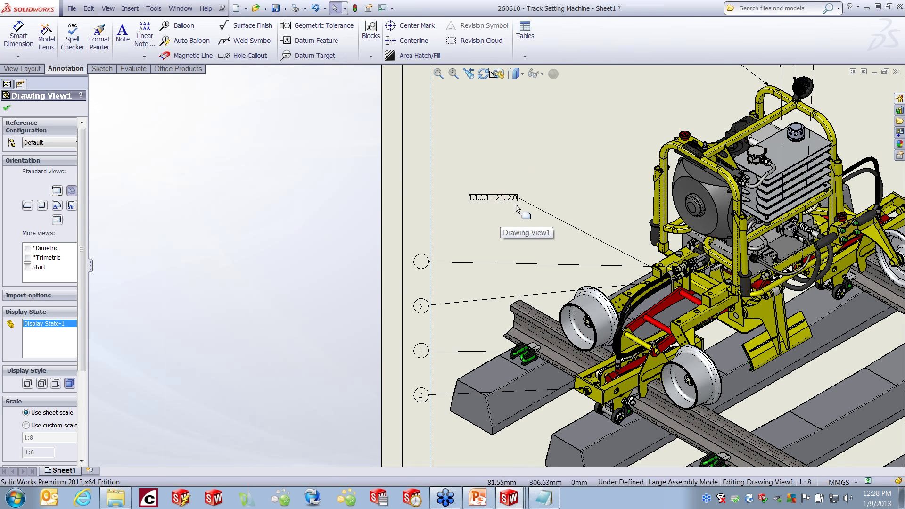
Step: Switch to PowerPoint to check the Custom Property Interaction slide, and return to the SolidWorks drawing
{"action": "left_click", "coordinate": [480, 499]}
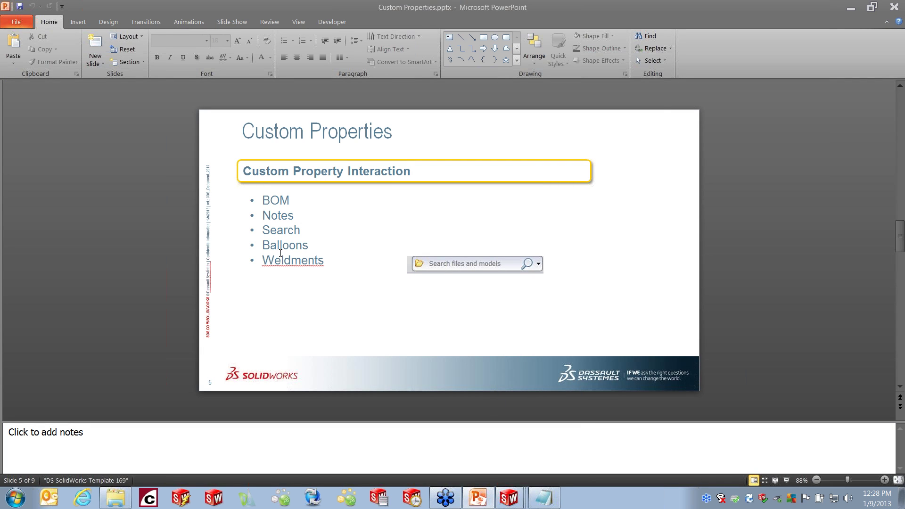
{"action": "left_click", "coordinate": [850, 7]}
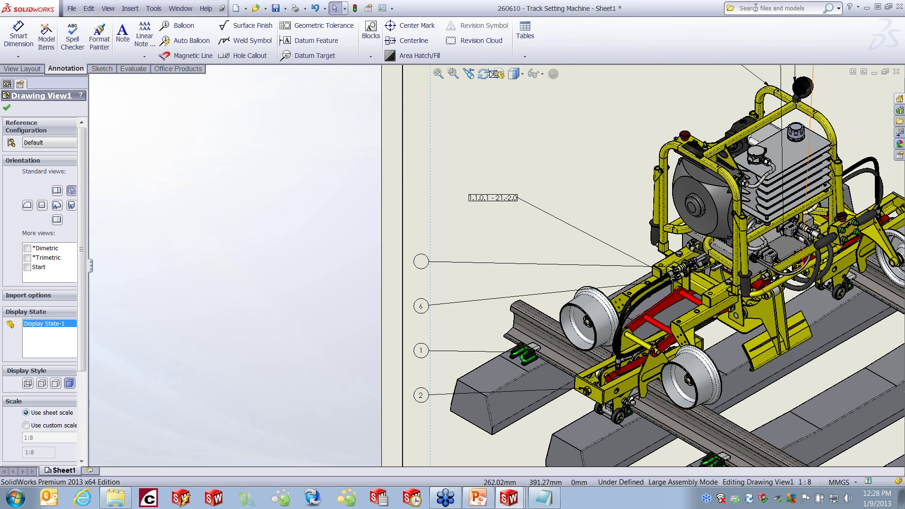
Step: Search files and models for 260
{"action": "left_click", "coordinate": [839, 9]}
{"action": "left_click", "coordinate": [804, 65]}
{"action": "left_click", "coordinate": [838, 8]}
{"action": "left_click", "coordinate": [806, 78]}
{"action": "left_click", "coordinate": [768, 8]}
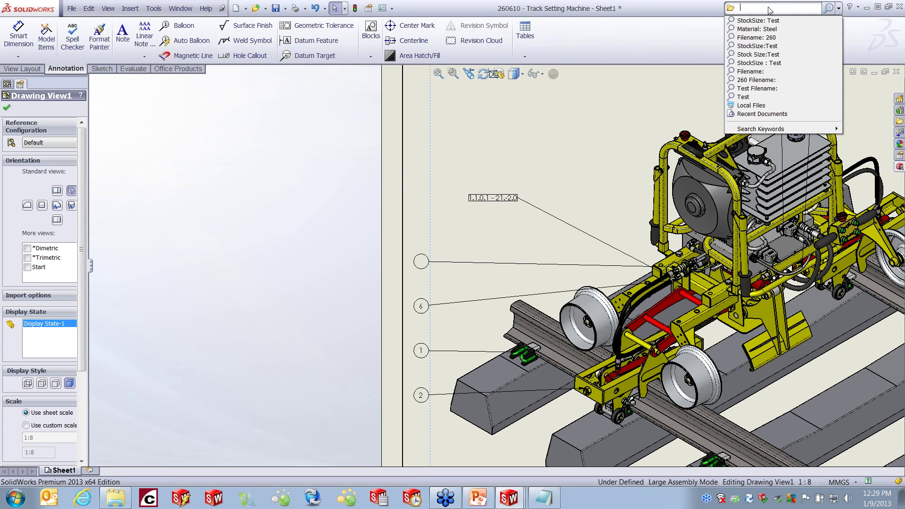
{"action": "type", "text": "26"}
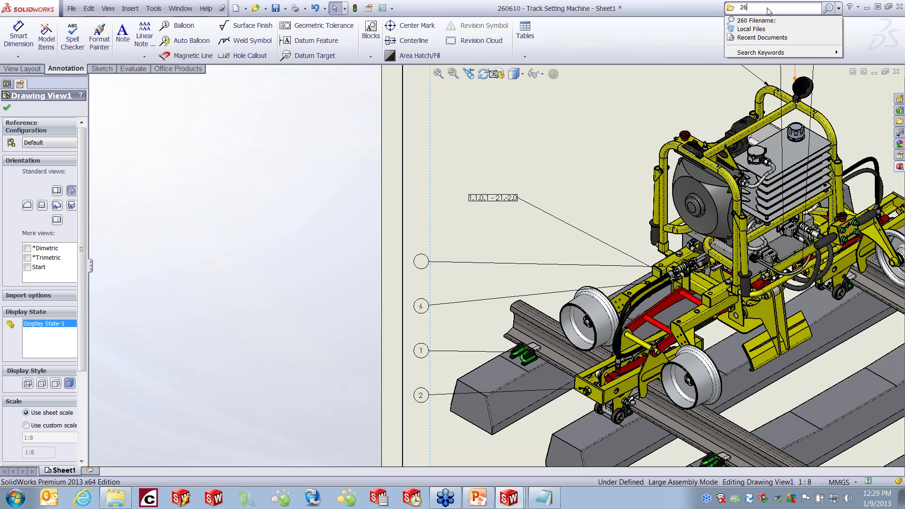
{"action": "key", "text": "Return"}
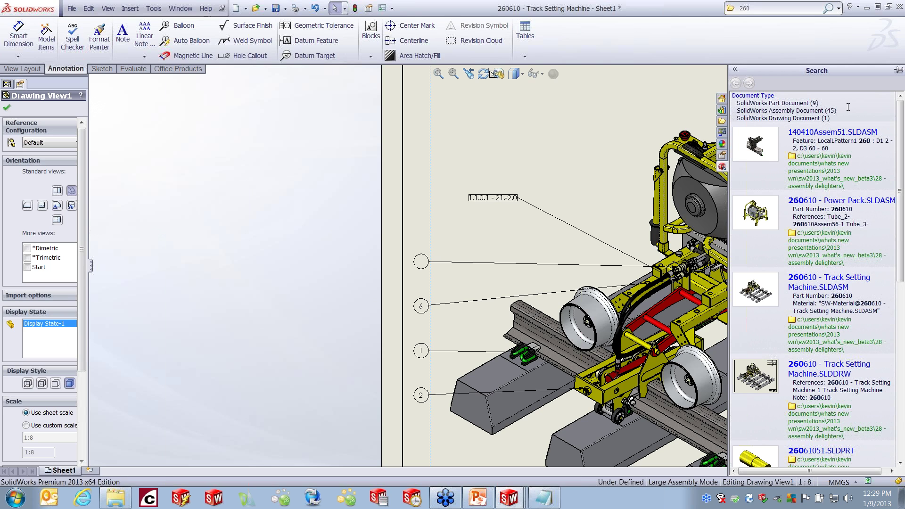
Step: Try adding the Description keyword to the 260 search, and clear the query
{"action": "left_click", "coordinate": [815, 8]}
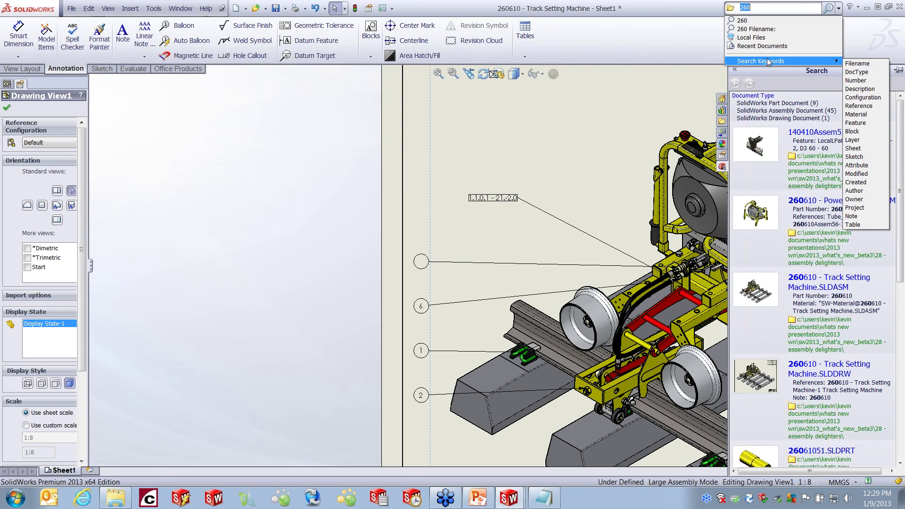
{"action": "mouse_move", "coordinate": [770, 61]}
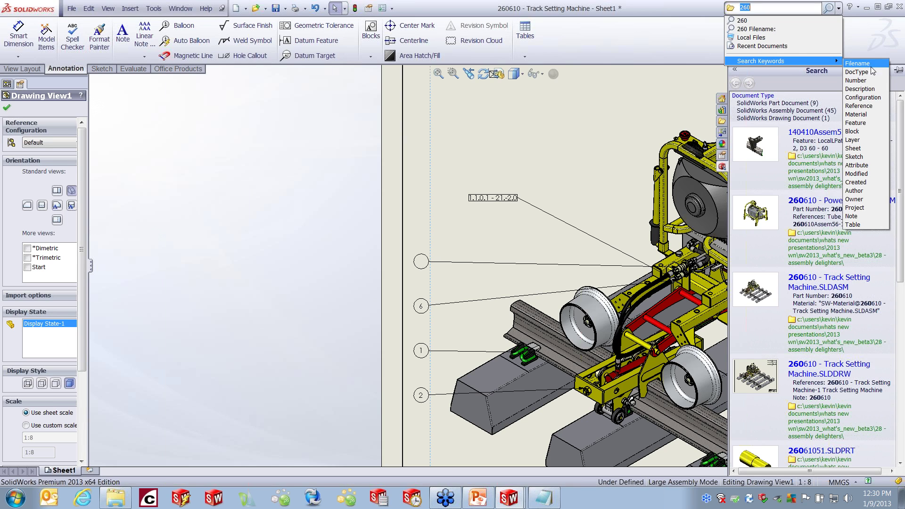
{"action": "left_click", "coordinate": [861, 89]}
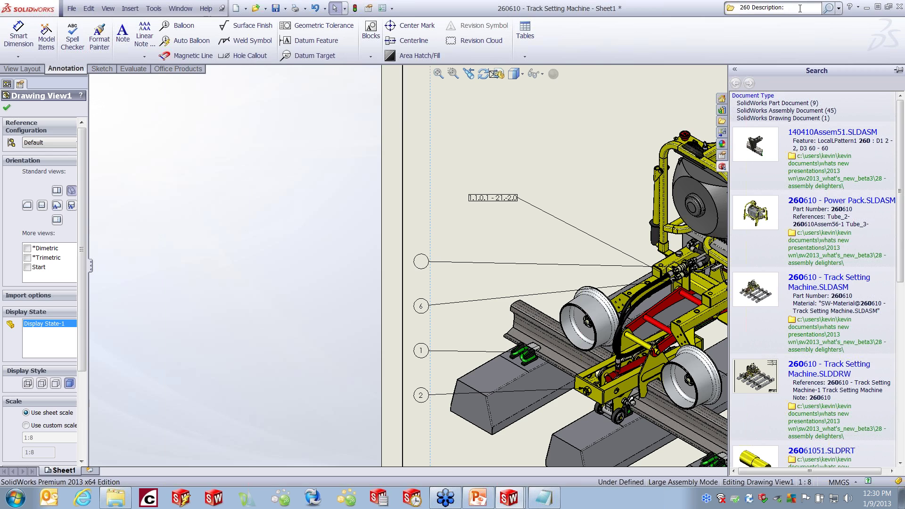
{"action": "left_click", "coordinate": [763, 8]}
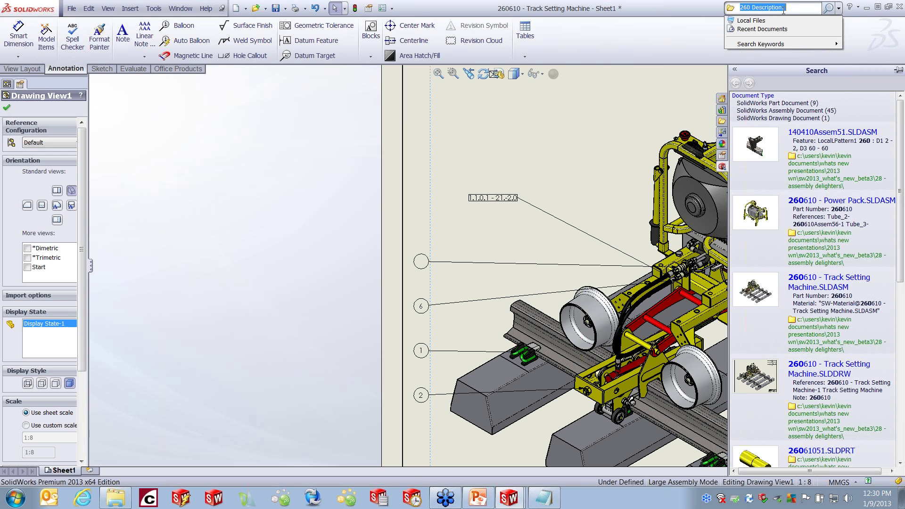
{"action": "key", "text": "BackSpace"}
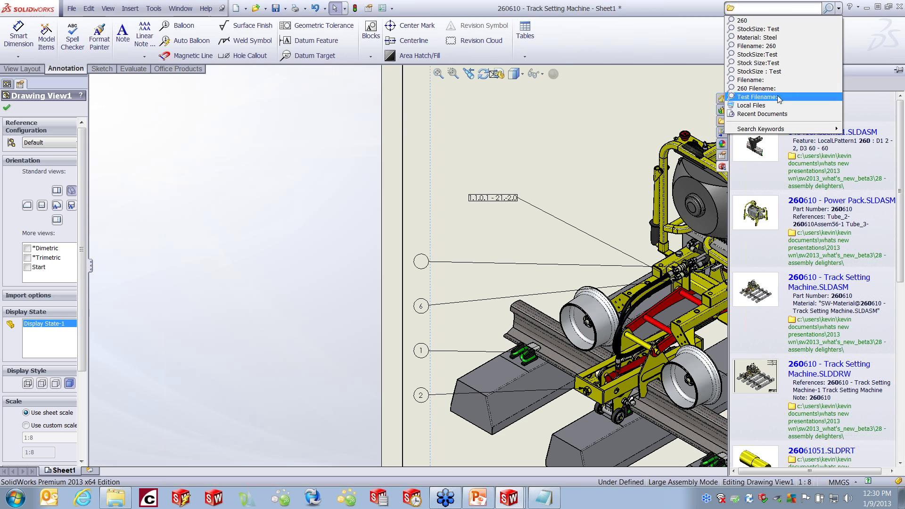
Step: Try starting a search query with the DocType keyword, and clear it
{"action": "mouse_move", "coordinate": [785, 129]}
{"action": "left_click", "coordinate": [868, 140]}
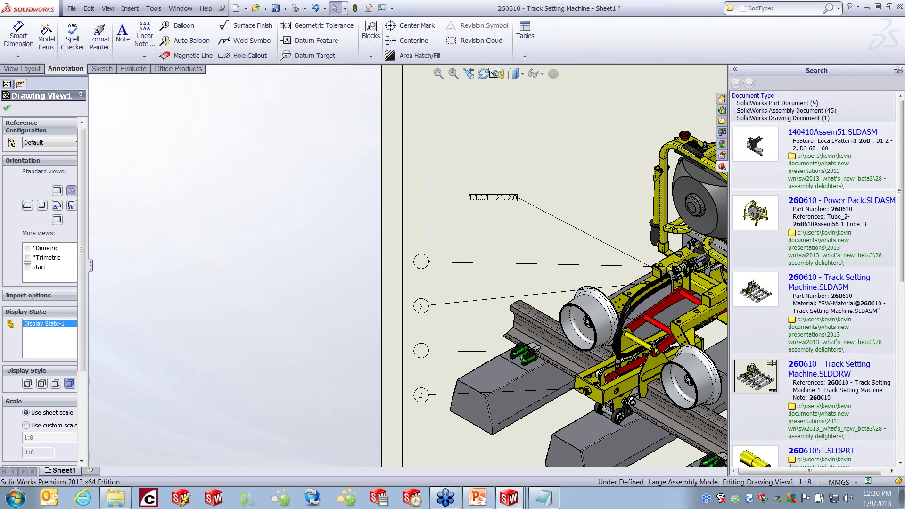
{"action": "left_click", "coordinate": [793, 12]}
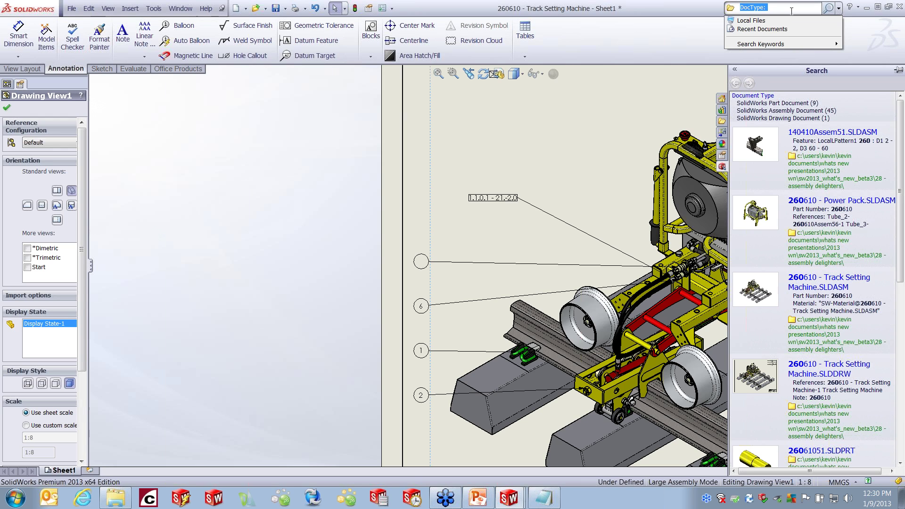
{"action": "left_click", "coordinate": [802, 7]}
{"action": "left_click", "coordinate": [802, 7]}
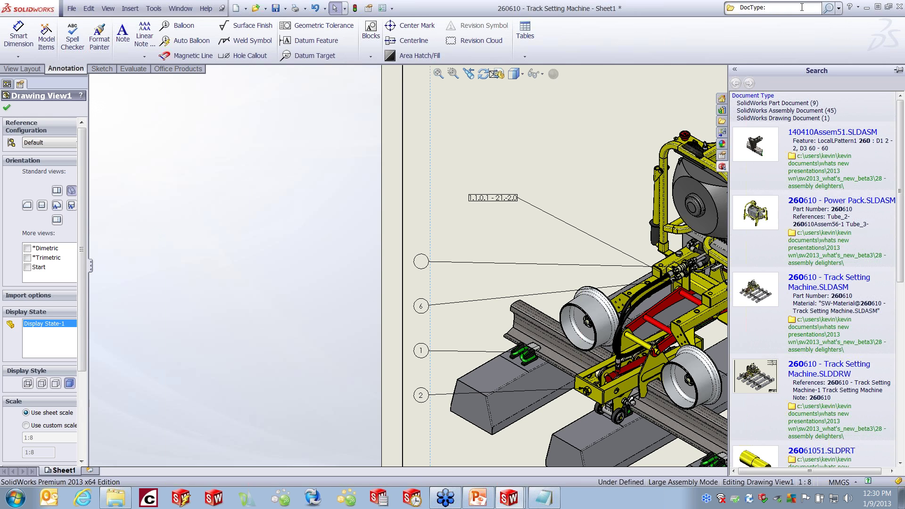
{"action": "key", "text": "BackSpace"}
{"action": "key", "text": "BackSpace"}
{"action": "key", "text": "BackSpace"}
{"action": "key", "text": "BackSpace"}
{"action": "key", "text": "BackSpace"}
{"action": "key", "text": "BackSpace"}
{"action": "key", "text": "BackSpace"}
{"action": "key", "text": "BackSpace"}
{"action": "key", "text": "BackSpace"}
Step: Search files and models by custom property with the query StockSize: Test
{"action": "type", "text": "Stok"}
{"action": "key", "text": "BackSpace"}
{"action": "type", "text": "ckSize"}
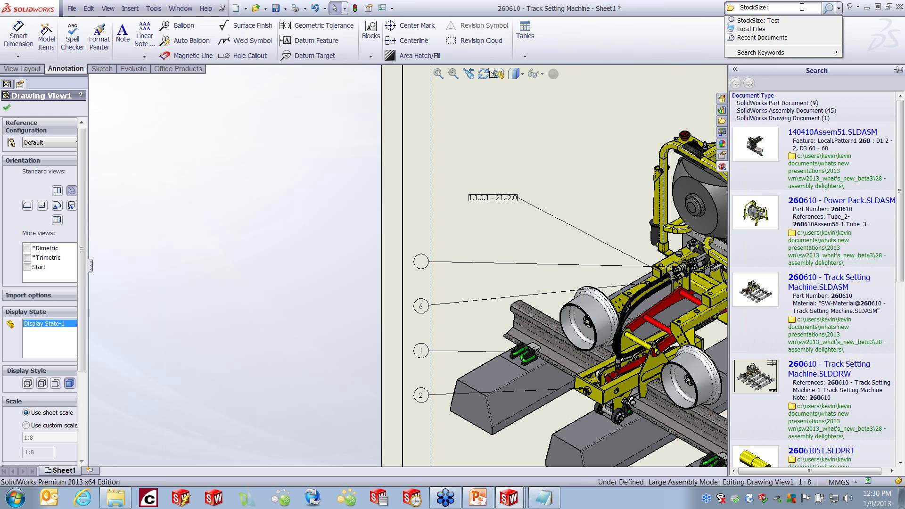
{"action": "double_click", "coordinate": [797, 9]}
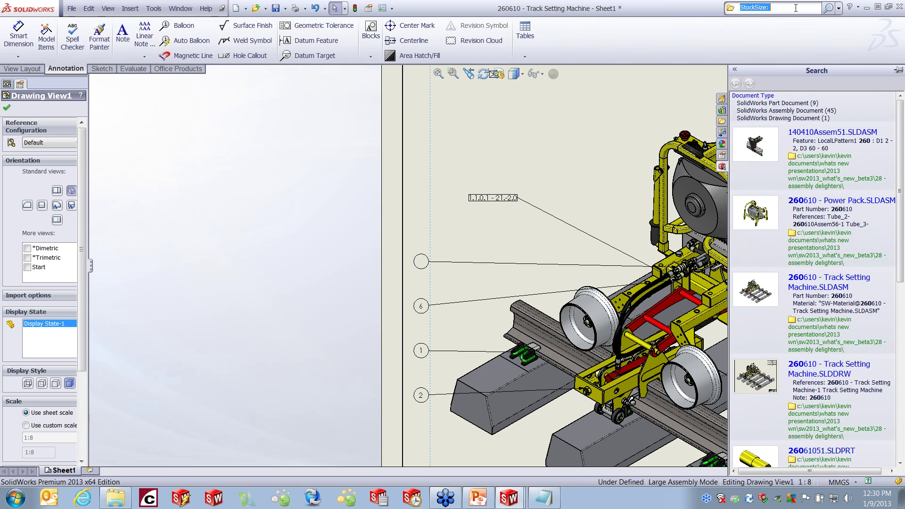
{"action": "left_click", "coordinate": [794, 9]}
{"action": "type", "text": "Test"}
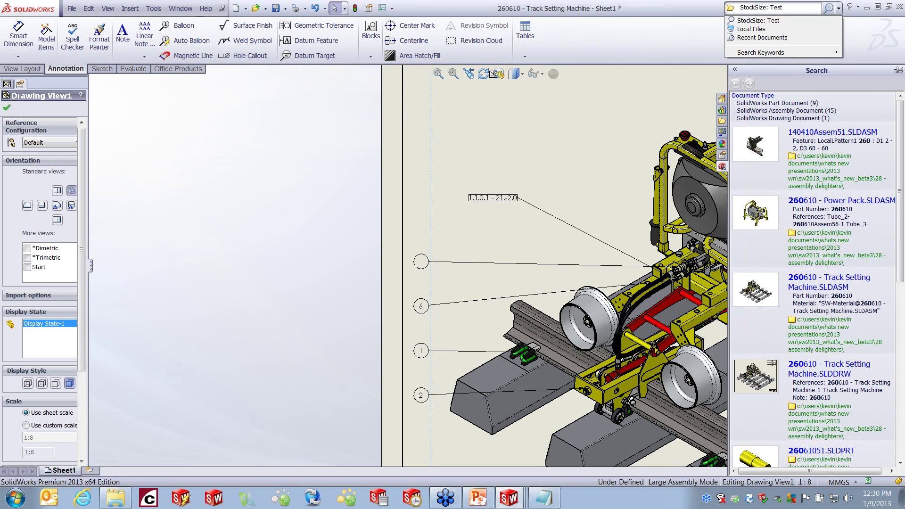
{"action": "left_click", "coordinate": [777, 21]}
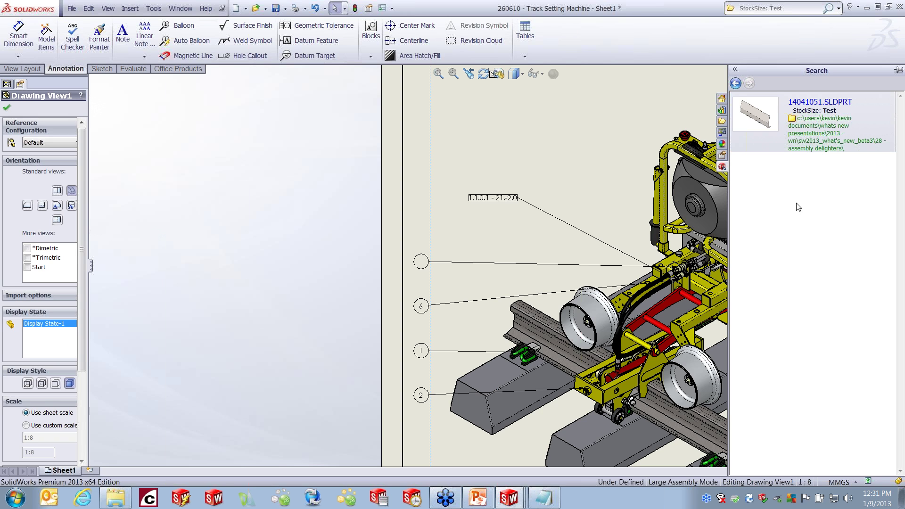
Step: Switch to PowerPoint to review the list of custom property uses, and return to SolidWorks
{"action": "left_click", "coordinate": [478, 498]}
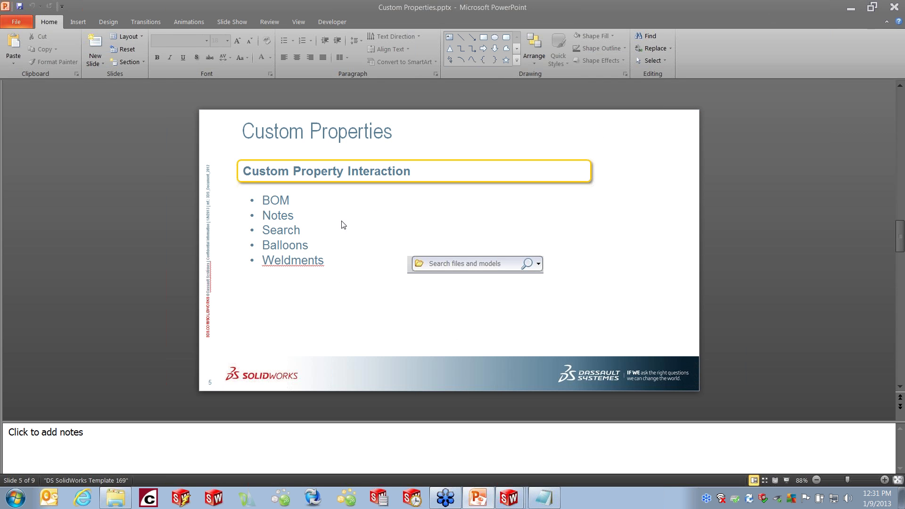
{"action": "left_click", "coordinate": [854, 8]}
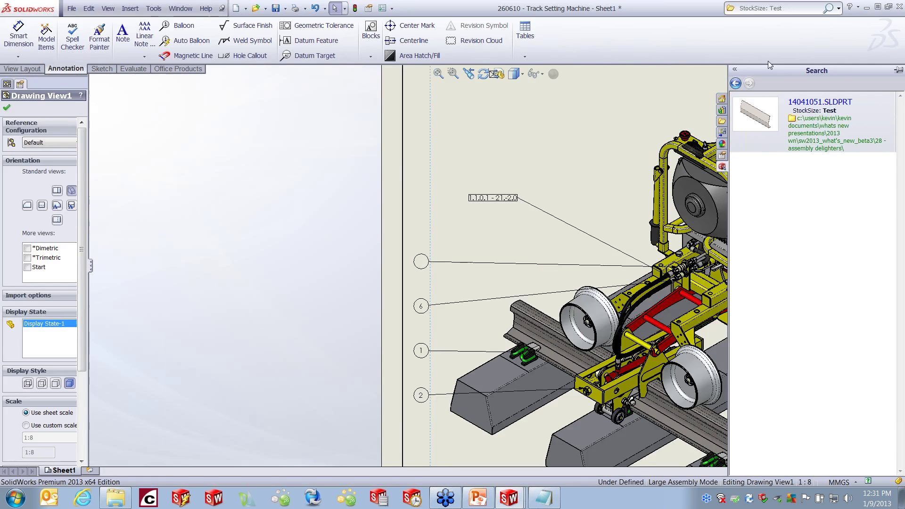
Step: Open the recent file Weldment Assembly.SLDASM, and open its Gantry Frame component as a separate part
{"action": "left_click", "coordinate": [76, 8]}
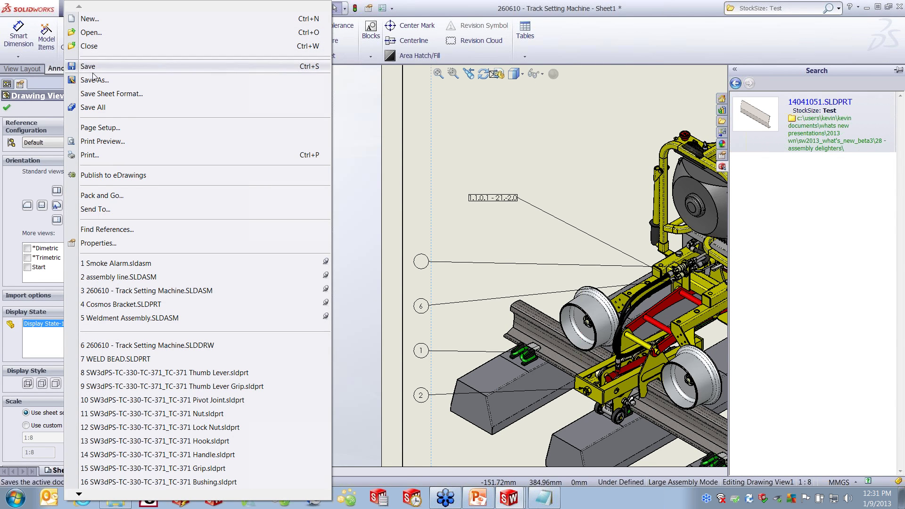
{"action": "left_click", "coordinate": [159, 319]}
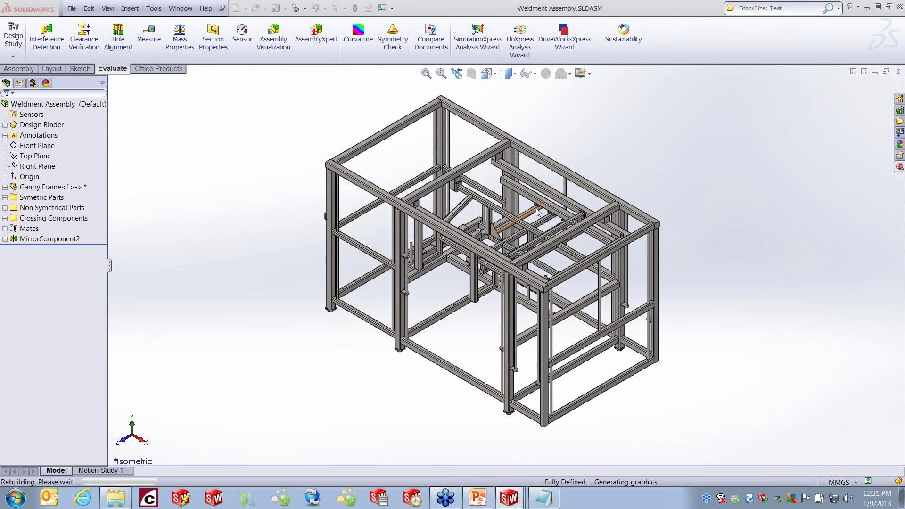
{"action": "scroll", "coordinate": [520, 234], "scroll_direction": "down", "scroll_amount": 5}
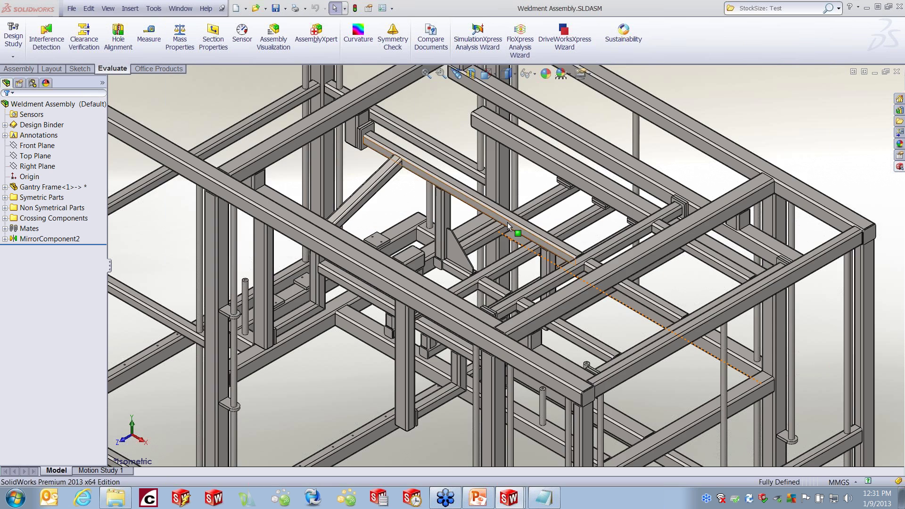
{"action": "right_click", "coordinate": [508, 224]}
{"action": "left_click", "coordinate": [513, 153]}
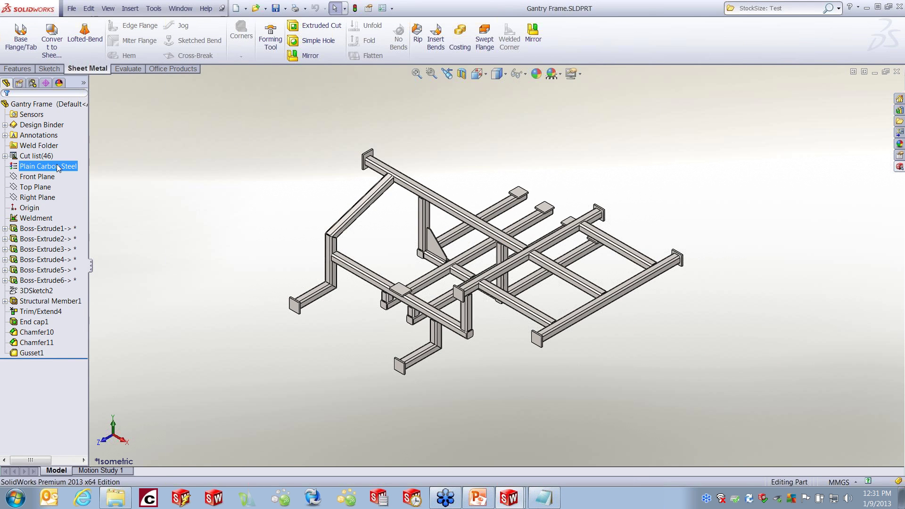
Step: Expand the cut list of the Gantry Frame part to show its items
{"action": "right_click", "coordinate": [23, 157]}
{"action": "left_click", "coordinate": [5, 156]}
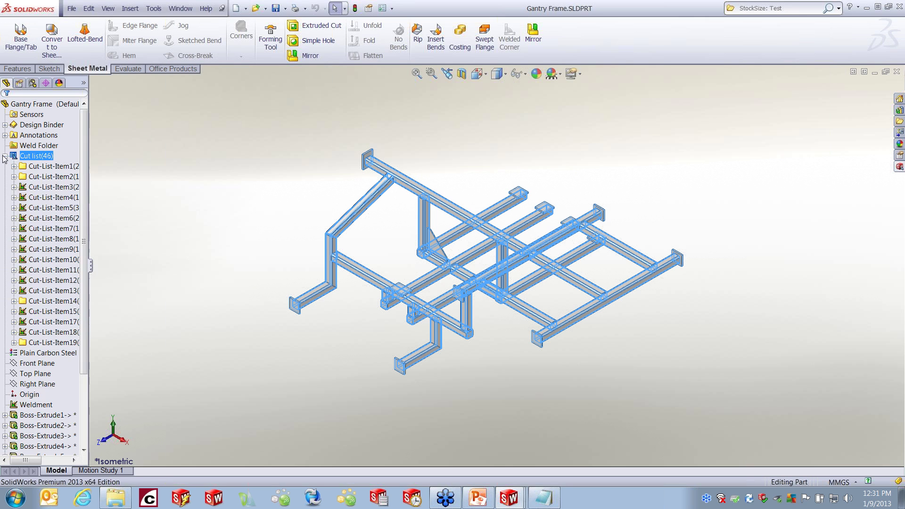
Step: Examine the Gantry Frame part's summary, custom and configuration-specific file properties, and close them without changes
{"action": "left_click", "coordinate": [47, 238]}
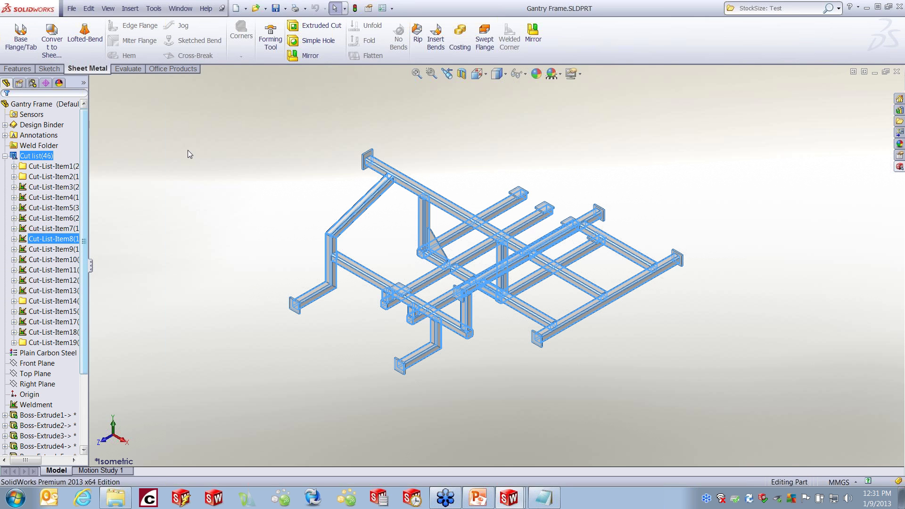
{"action": "left_click", "coordinate": [72, 8]}
{"action": "left_click", "coordinate": [99, 304]}
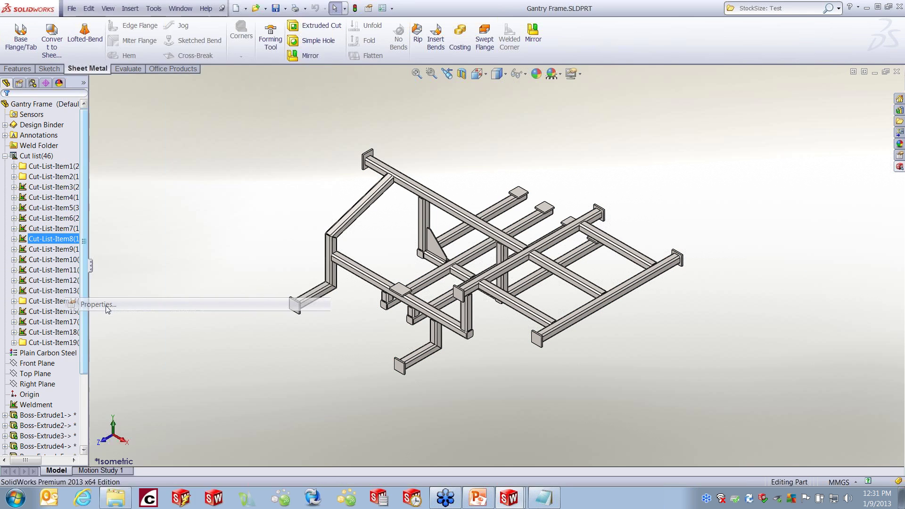
{"action": "left_click", "coordinate": [318, 43]}
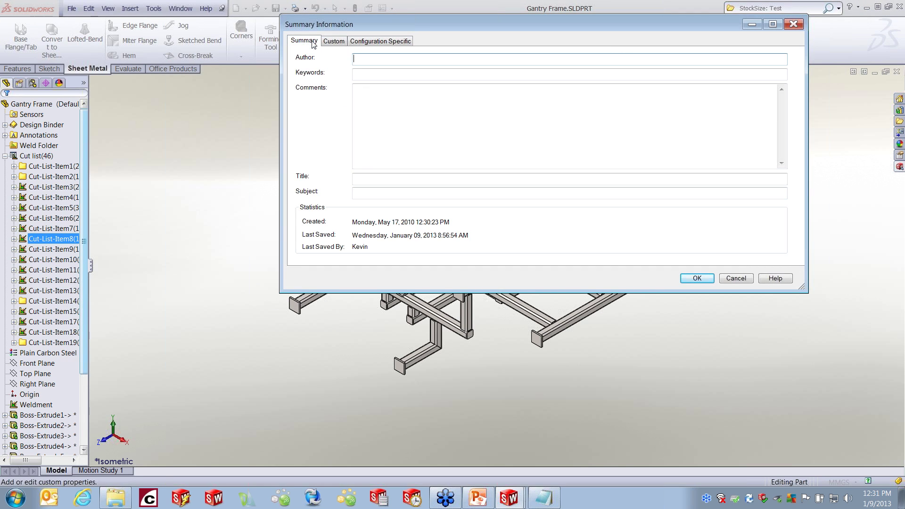
{"action": "left_click", "coordinate": [333, 43]}
{"action": "left_click", "coordinate": [384, 43]}
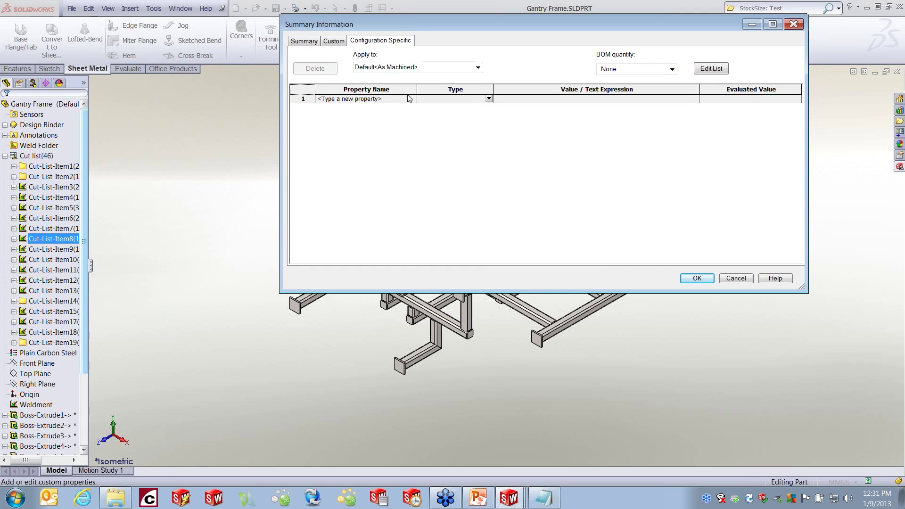
{"action": "left_click", "coordinate": [742, 278]}
Step: View the cut-list properties of Cut-List-Item1, and close them without changes
{"action": "right_click", "coordinate": [47, 156]}
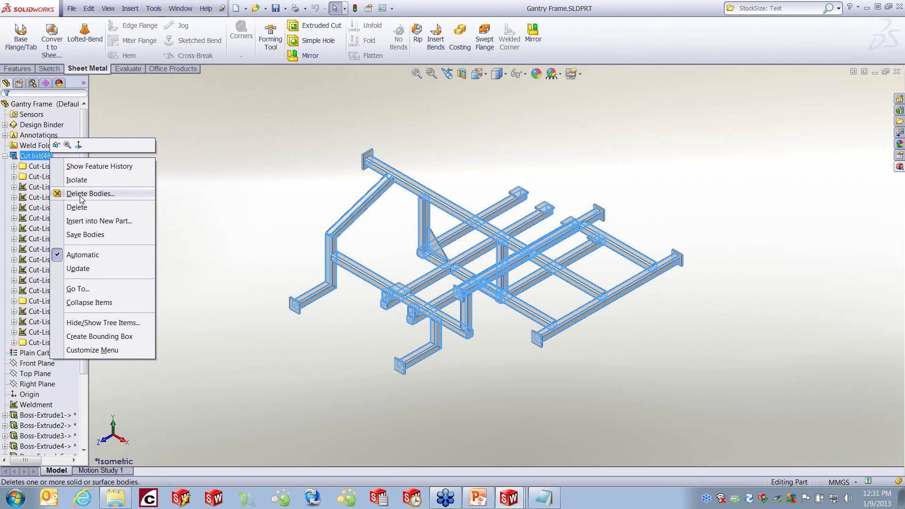
{"action": "left_click", "coordinate": [88, 269]}
{"action": "left_click", "coordinate": [49, 166]}
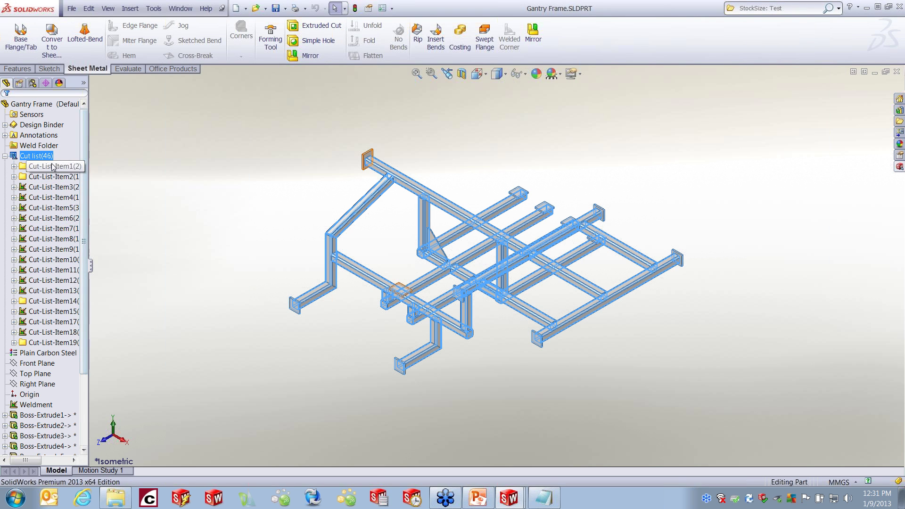
{"action": "right_click", "coordinate": [50, 166]}
{"action": "left_click", "coordinate": [80, 186]}
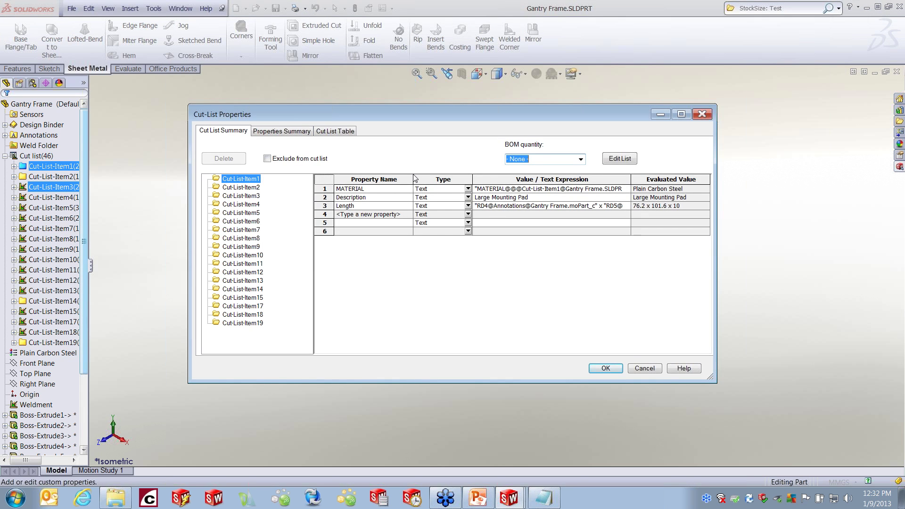
{"action": "left_click", "coordinate": [38, 156]}
{"action": "right_click", "coordinate": [38, 156]}
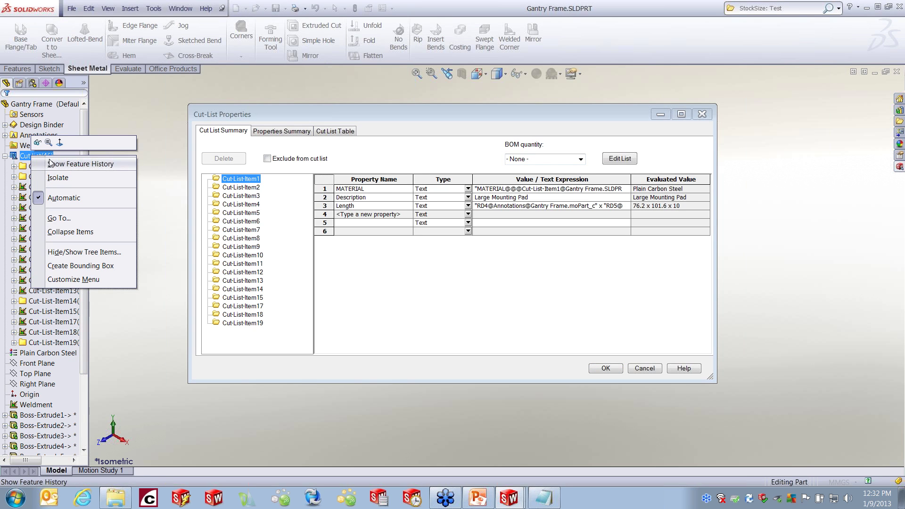
{"action": "left_click", "coordinate": [645, 368]}
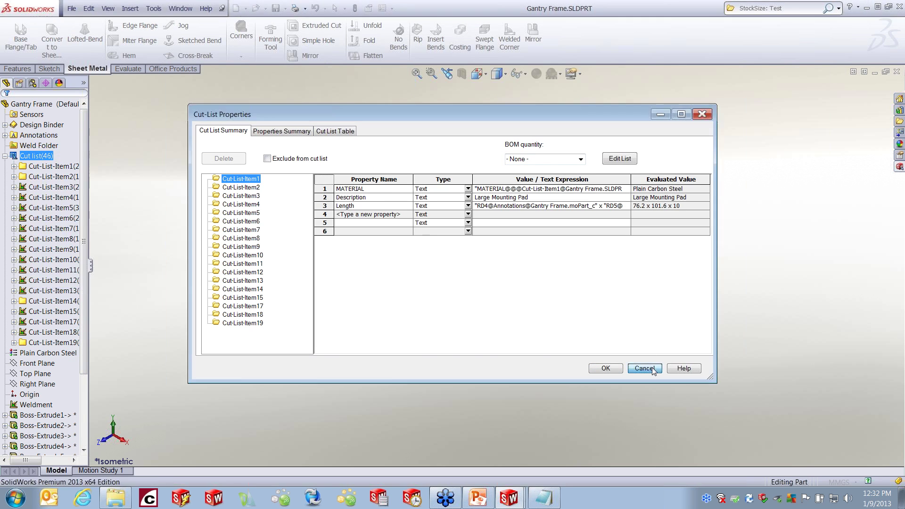
Step: Recheck the configuration-specific file properties of the Gantry Frame part, and close them without changes
{"action": "left_click", "coordinate": [71, 9]}
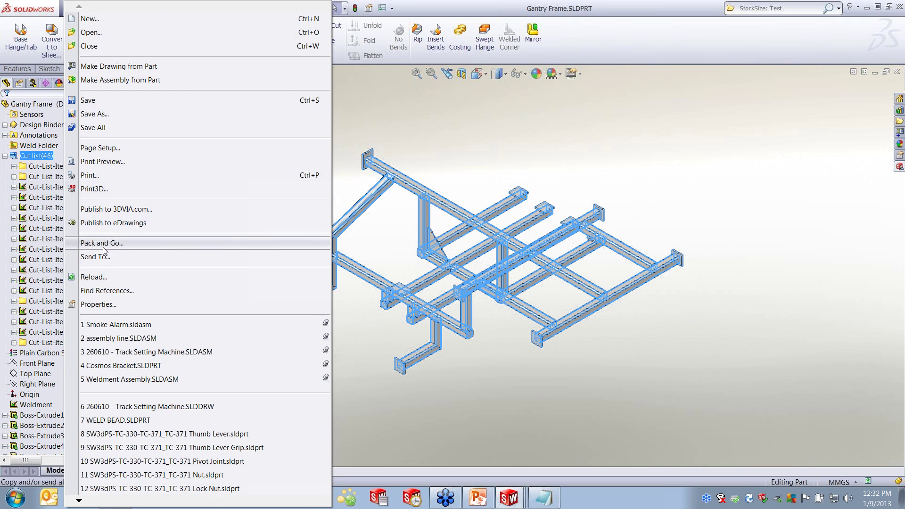
{"action": "left_click", "coordinate": [98, 304]}
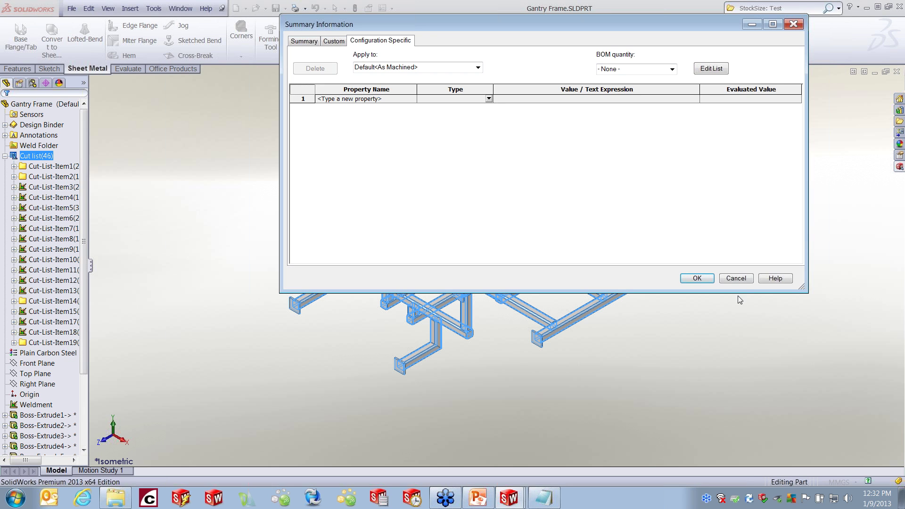
{"action": "left_click", "coordinate": [736, 278]}
Step: Check the commands available for the whole cut list, and open the properties of Cut-List-Item1
{"action": "right_click", "coordinate": [38, 156]}
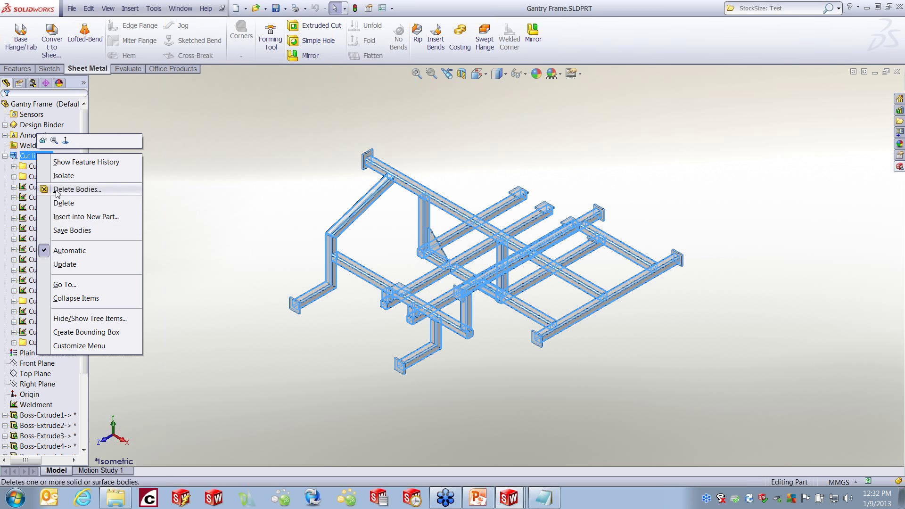
{"action": "left_click", "coordinate": [215, 199]}
{"action": "right_click", "coordinate": [43, 157]}
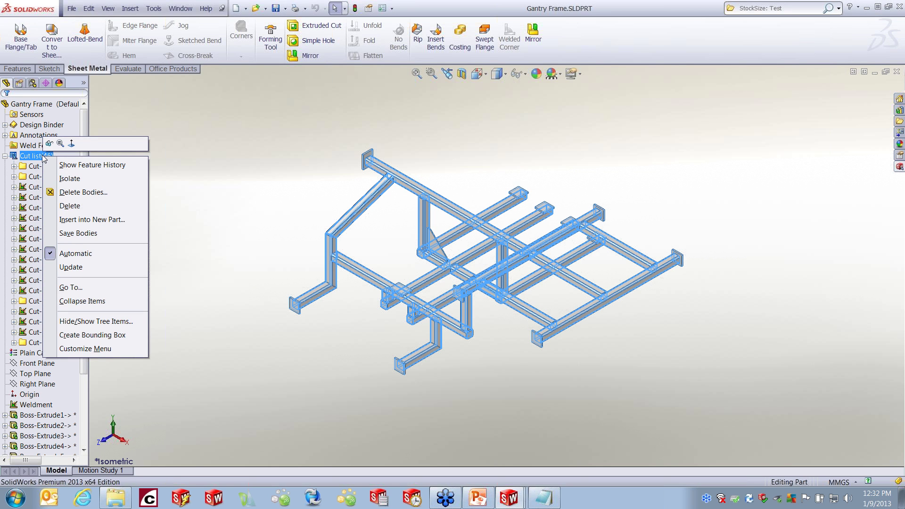
{"action": "right_click", "coordinate": [31, 166]}
{"action": "left_click", "coordinate": [59, 189]}
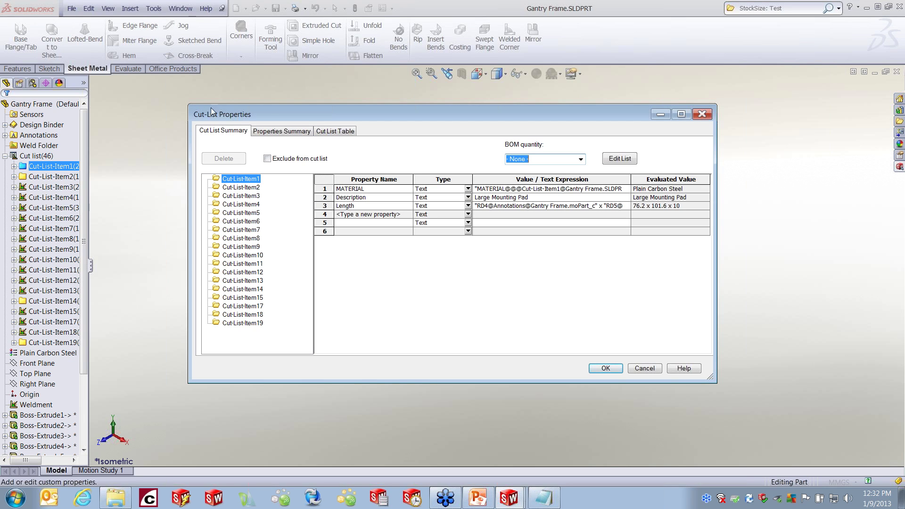
Step: Examine the properties of cut-list items 2, 3, 6 and 8, and the property names available for a new row in item 8
{"action": "left_click", "coordinate": [238, 188]}
{"action": "left_click", "coordinate": [239, 197]}
{"action": "left_click", "coordinate": [242, 221]}
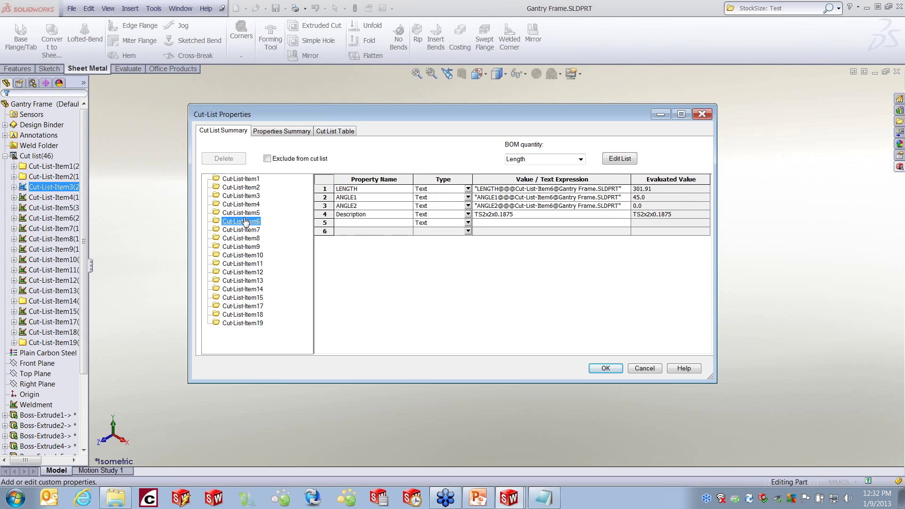
{"action": "left_click", "coordinate": [248, 239]}
{"action": "left_click", "coordinate": [407, 232]}
{"action": "left_click", "coordinate": [408, 231]}
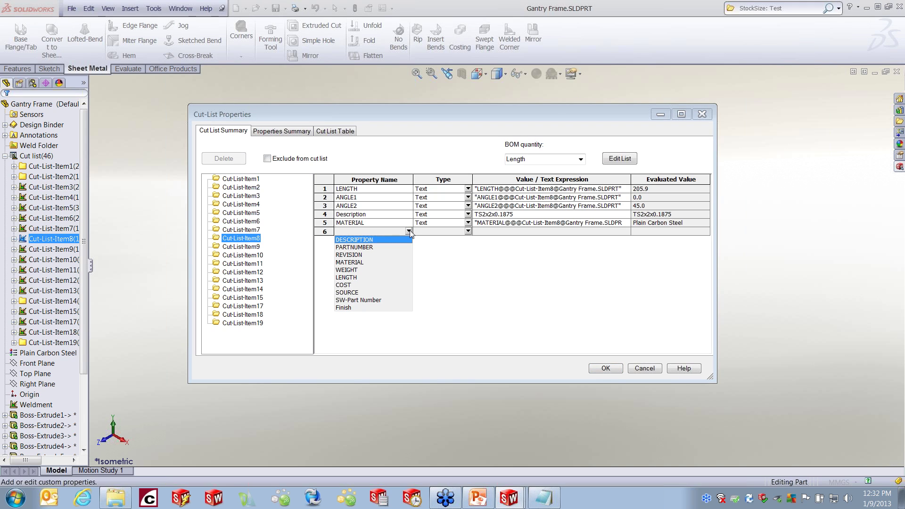
{"action": "left_click", "coordinate": [512, 235]}
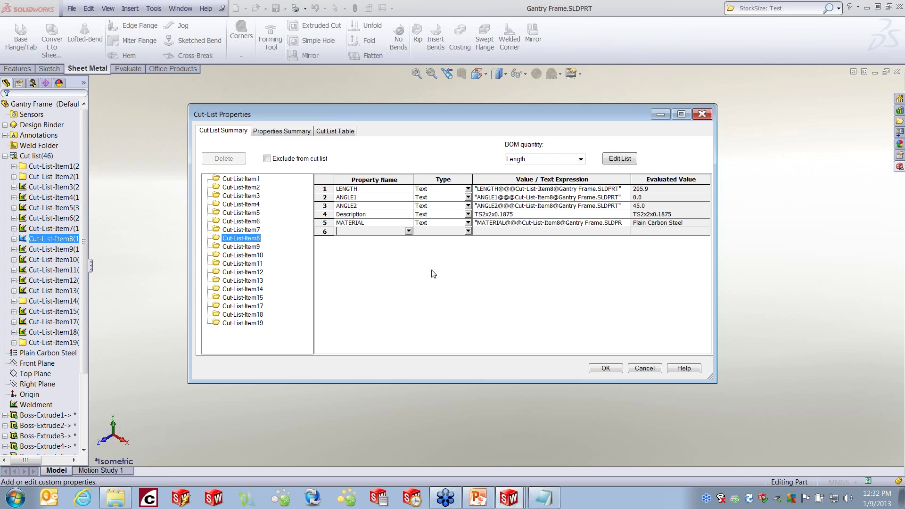
Step: Review the ANGLE2 and DESCRIPTION properties across all cut-list items and the cut list table, and close the cut-list properties without changes
{"action": "left_click", "coordinate": [293, 136]}
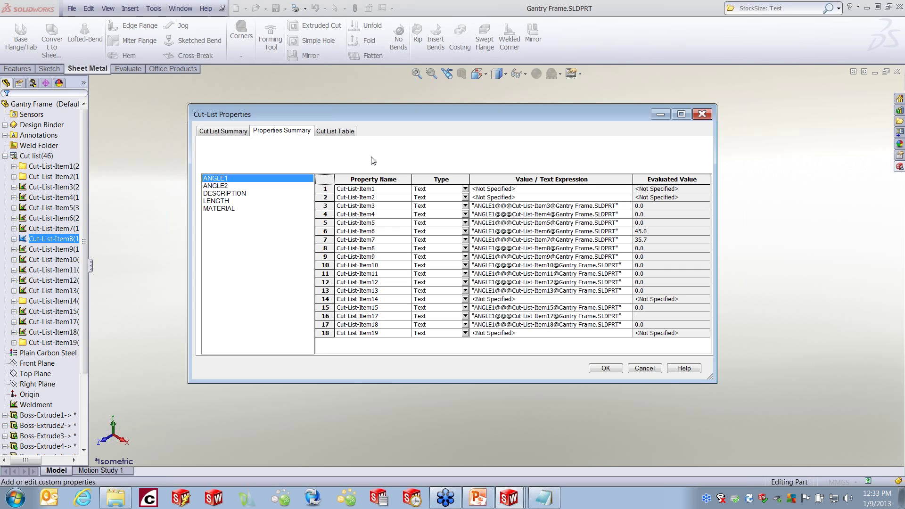
{"action": "left_click", "coordinate": [226, 187]}
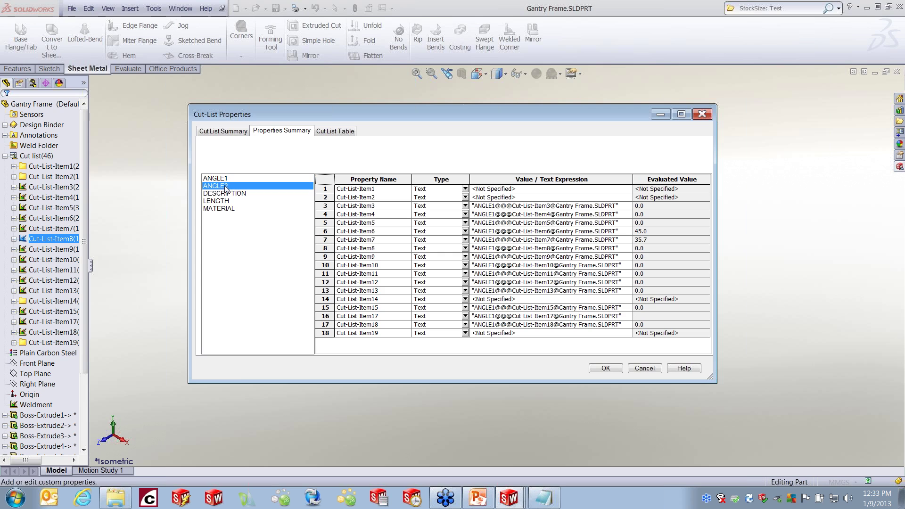
{"action": "left_click", "coordinate": [225, 194]}
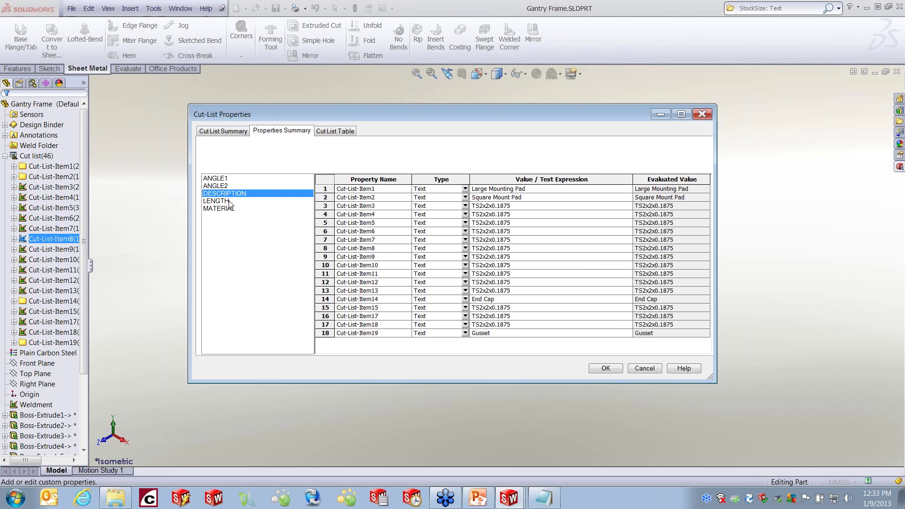
{"action": "left_click", "coordinate": [337, 134]}
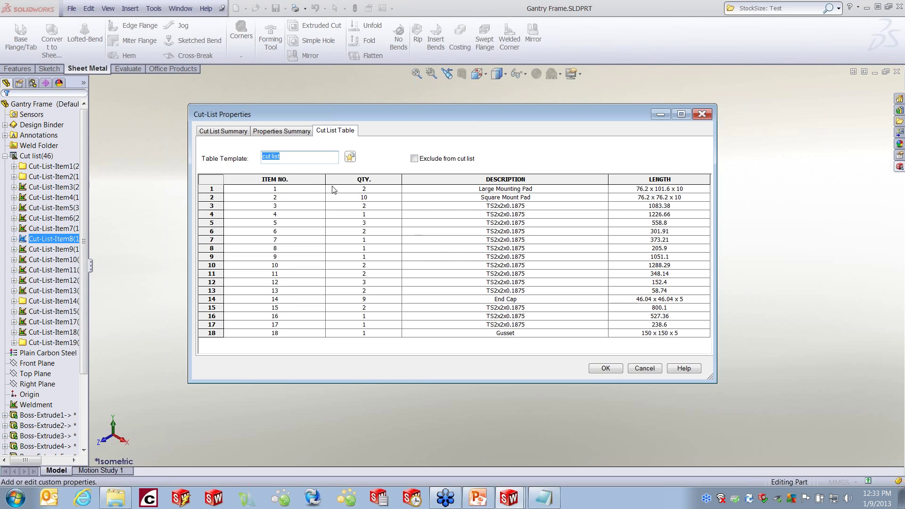
{"action": "left_click", "coordinate": [285, 133]}
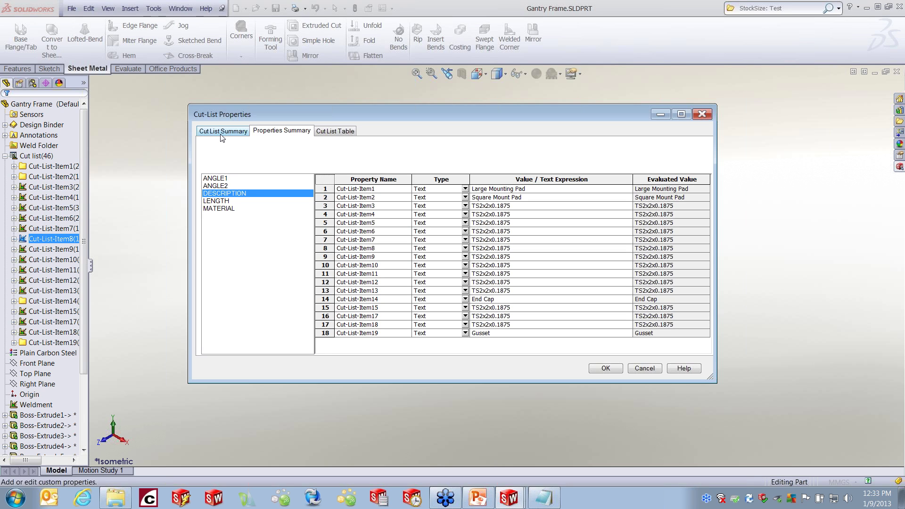
{"action": "left_click", "coordinate": [221, 135]}
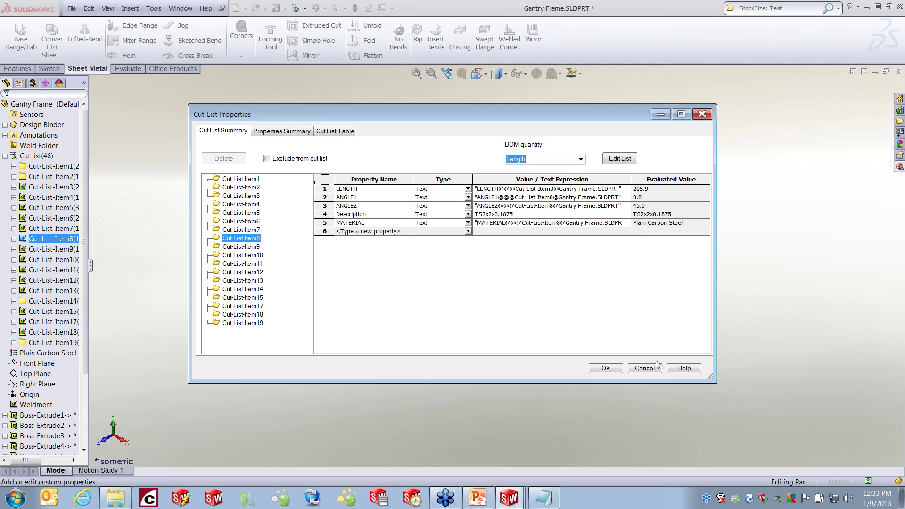
{"action": "left_click", "coordinate": [644, 369]}
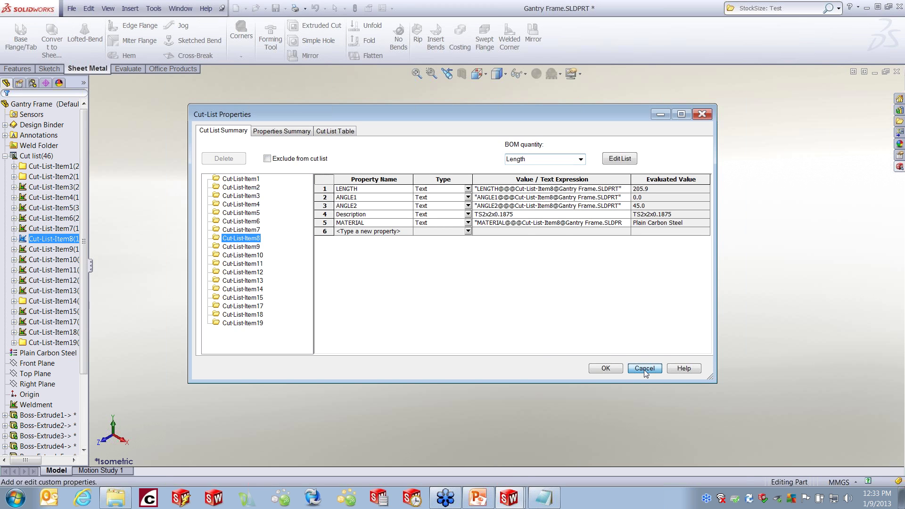
Step: Switch to PowerPoint and advance to the Title Blocks slide
{"action": "left_click", "coordinate": [478, 499]}
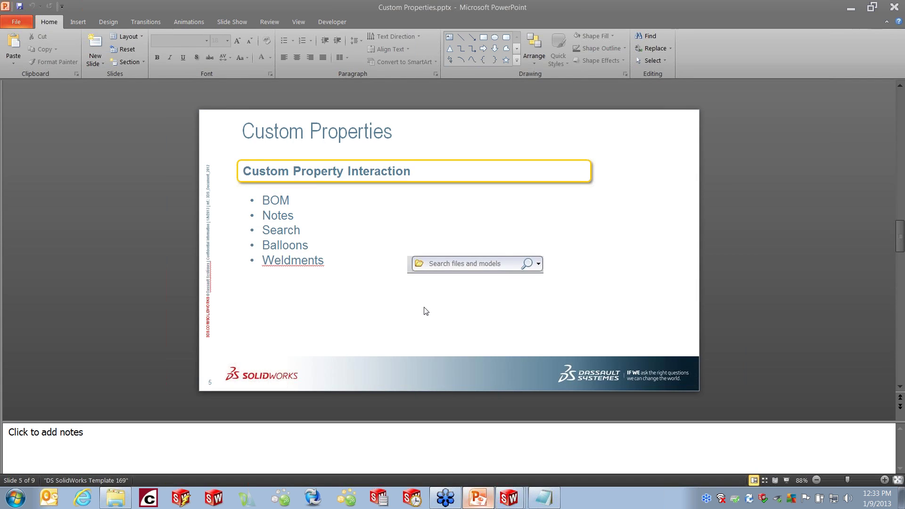
{"action": "scroll", "coordinate": [425, 309], "scroll_direction": "down", "scroll_amount": 1}
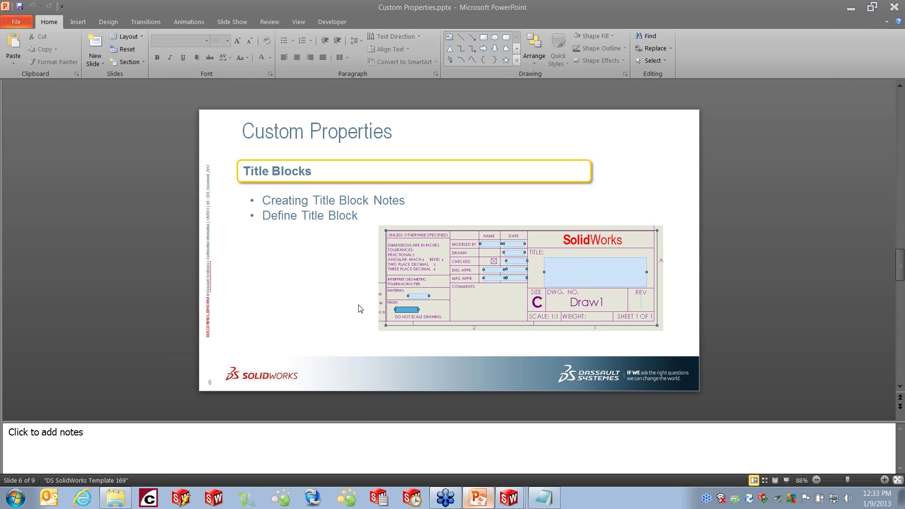
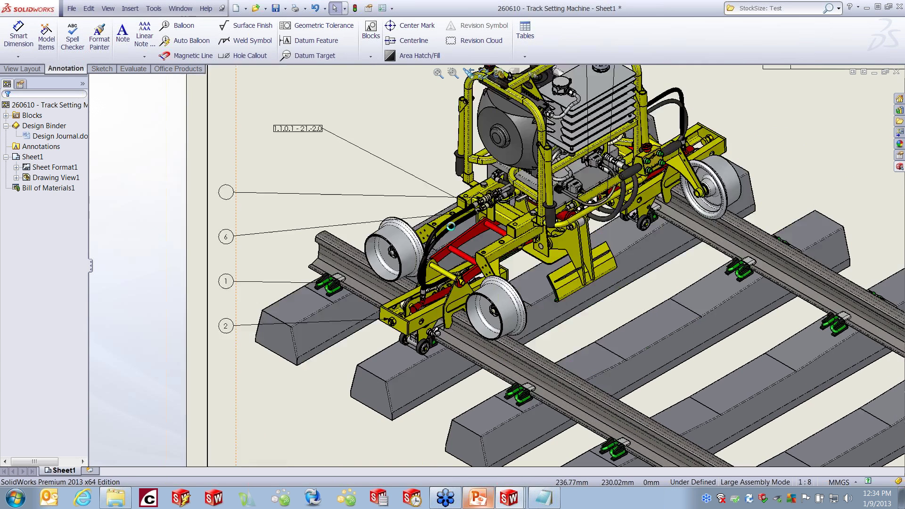
Step: Start editing the sheet format of the Track Setting Machine drawing at its title block
{"action": "middle_click_drag", "start_coordinate": [652, 322], "coordinate": [363, 217]}
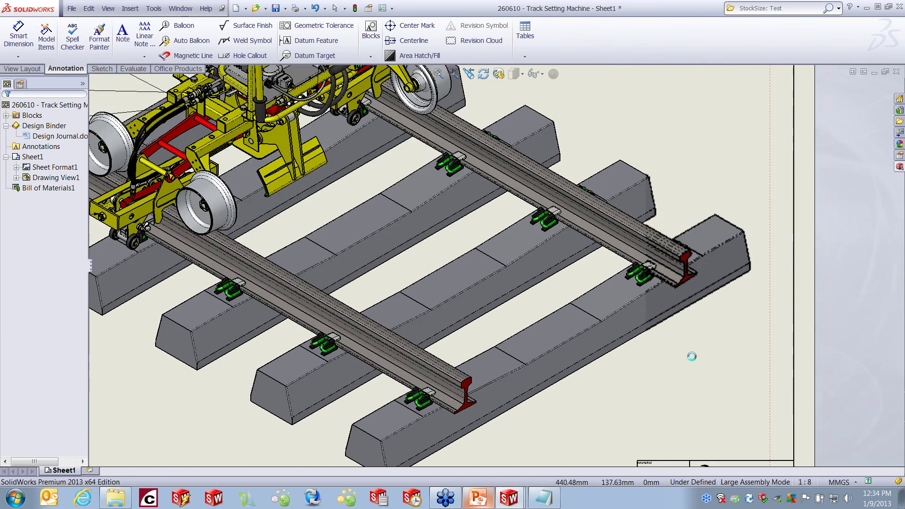
{"action": "middle_click_drag", "start_coordinate": [667, 386], "coordinate": [531, 292]}
{"action": "scroll", "coordinate": [550, 406], "scroll_direction": "down", "scroll_amount": 5}
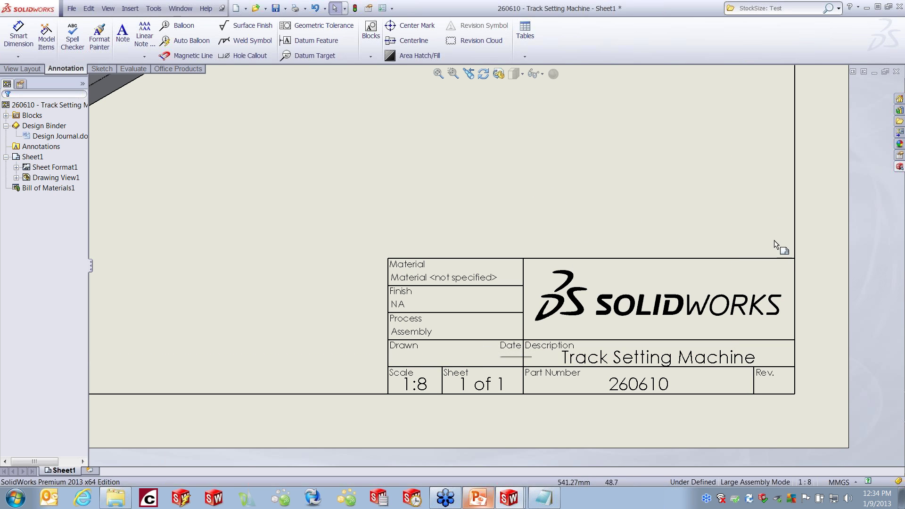
{"action": "right_click", "coordinate": [770, 216]}
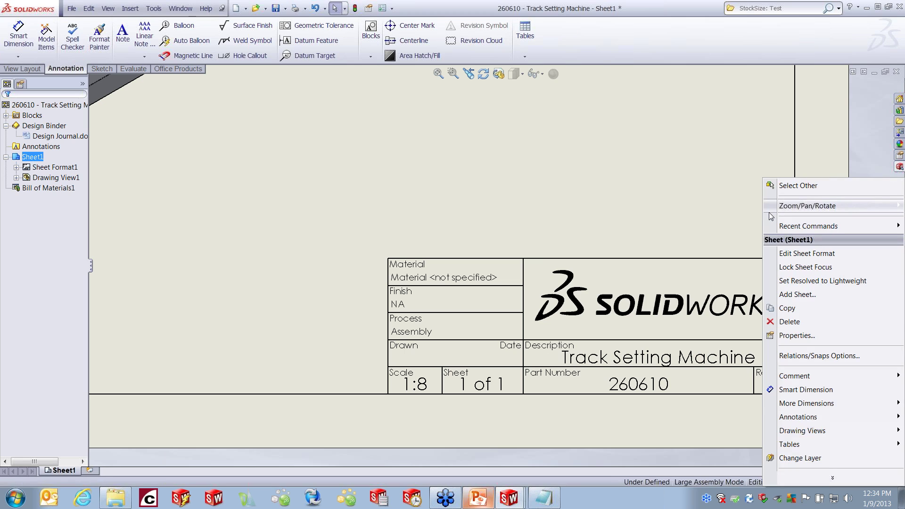
{"action": "left_click", "coordinate": [807, 255]}
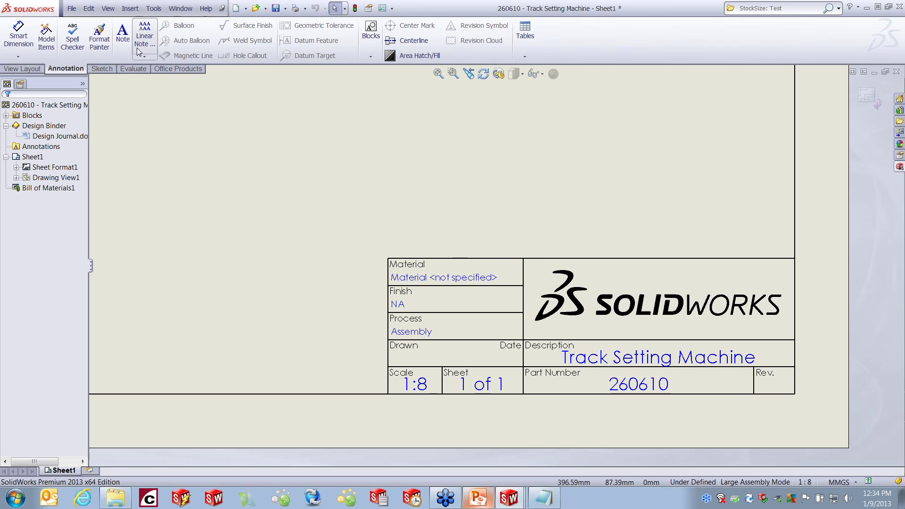
Step: Place a note just above the title block and link it to the current document's SW-Author property
{"action": "left_click", "coordinate": [123, 40]}
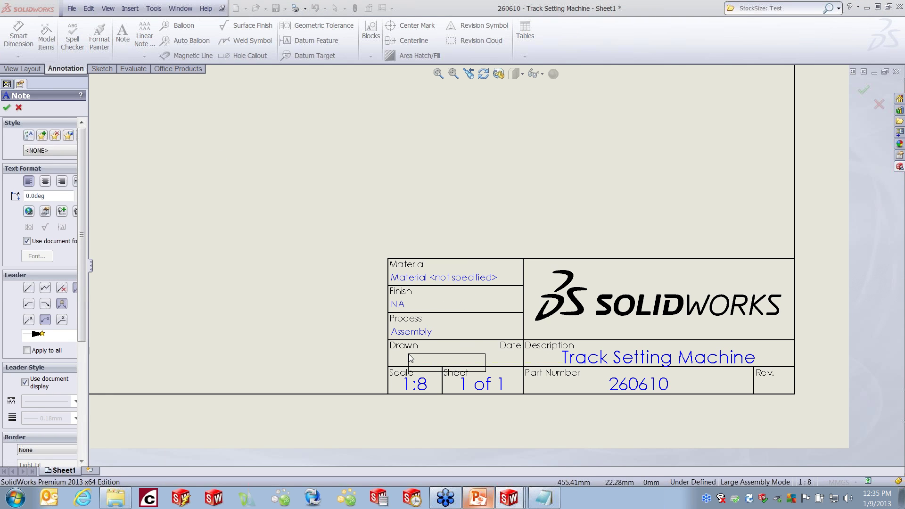
{"action": "left_click", "coordinate": [439, 231]}
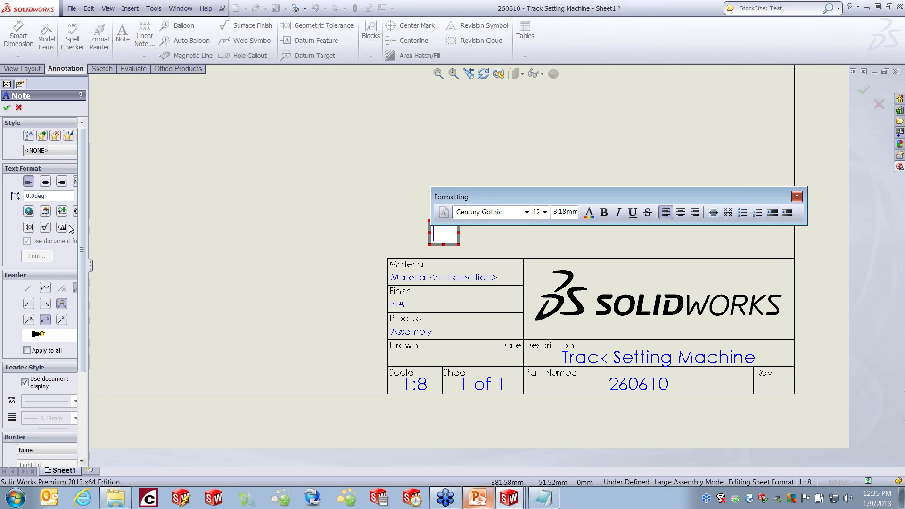
{"action": "left_click", "coordinate": [46, 213]}
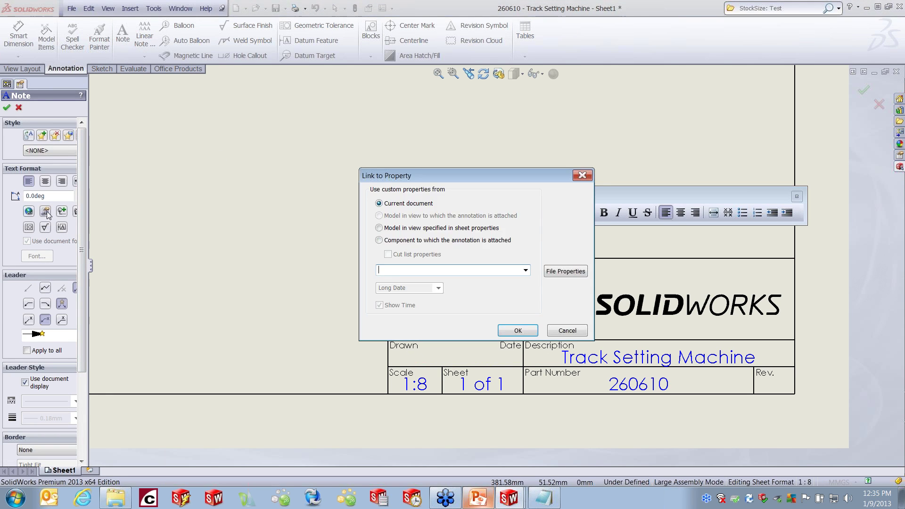
{"action": "left_click", "coordinate": [526, 271]}
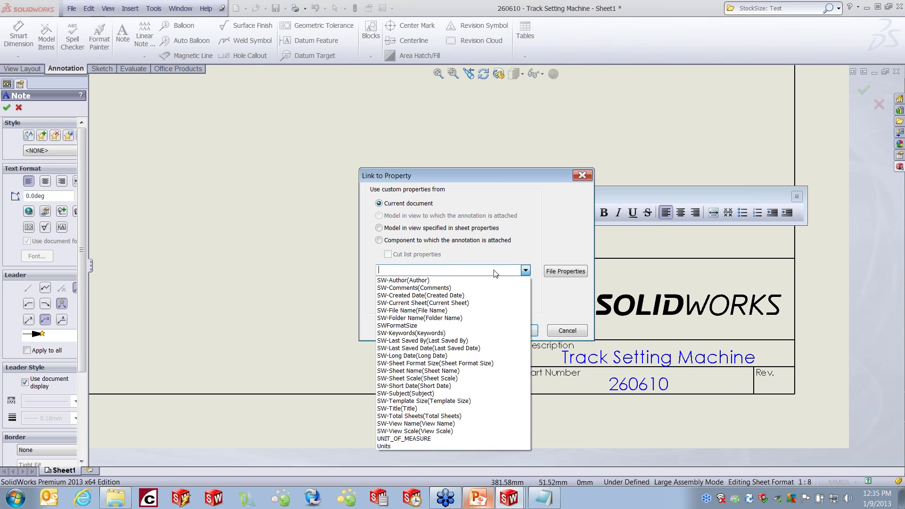
{"action": "left_click", "coordinate": [426, 286]}
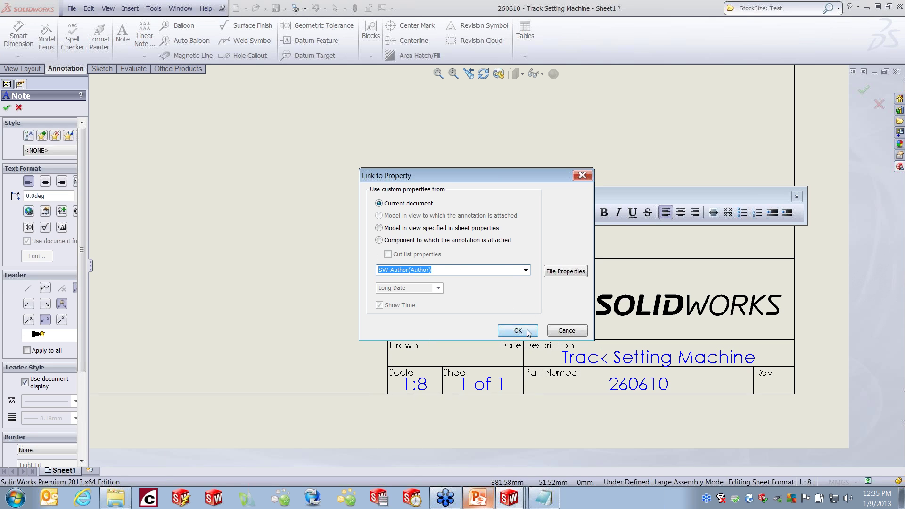
{"action": "left_click", "coordinate": [515, 330]}
{"action": "left_click", "coordinate": [550, 243]}
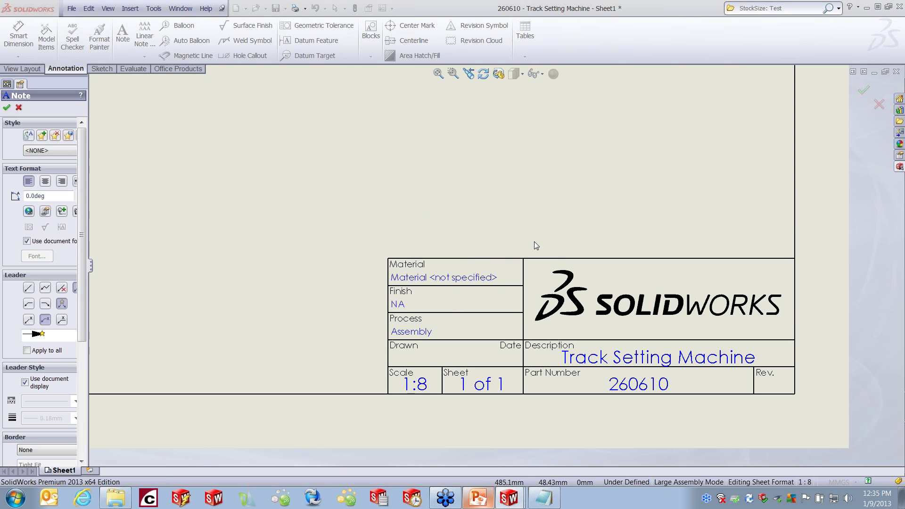
{"action": "left_click", "coordinate": [6, 109]}
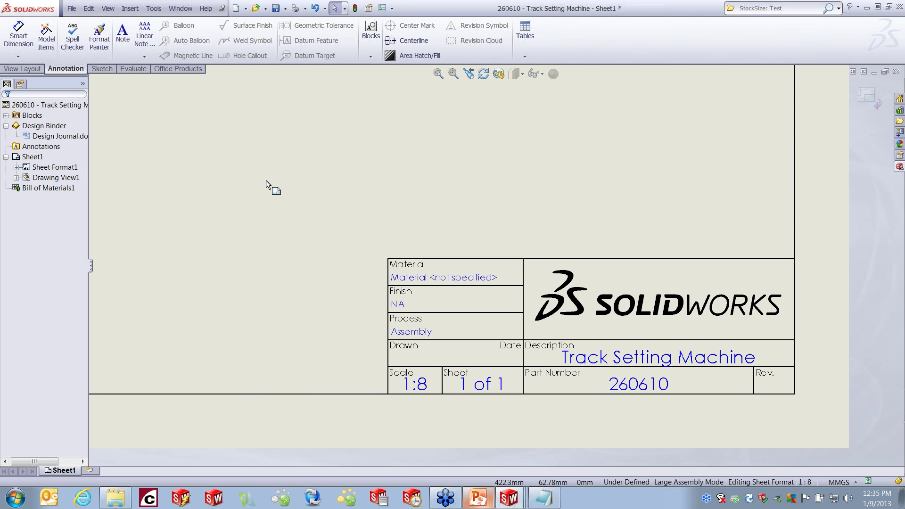
Step: Start defining a title block for the sheet format, with the Finish and Process notes as editable text fields
{"action": "right_click", "coordinate": [308, 286]}
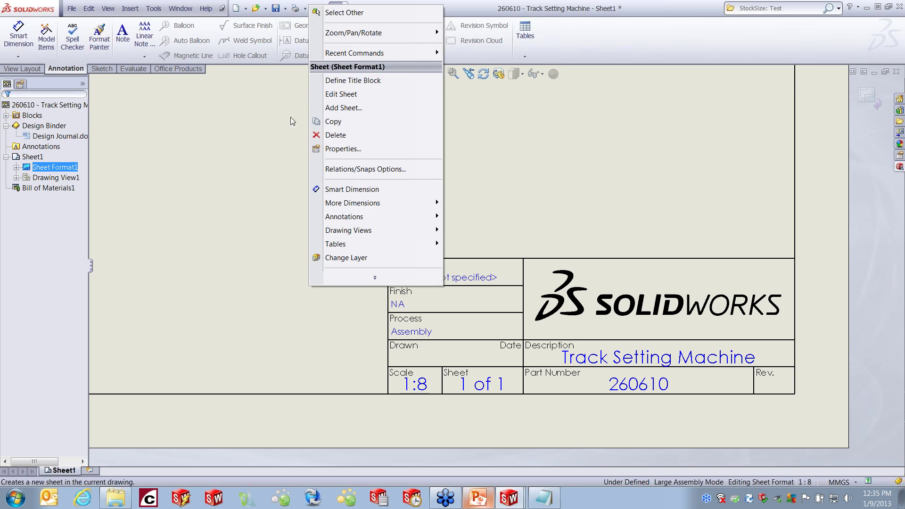
{"action": "left_click", "coordinate": [222, 245]}
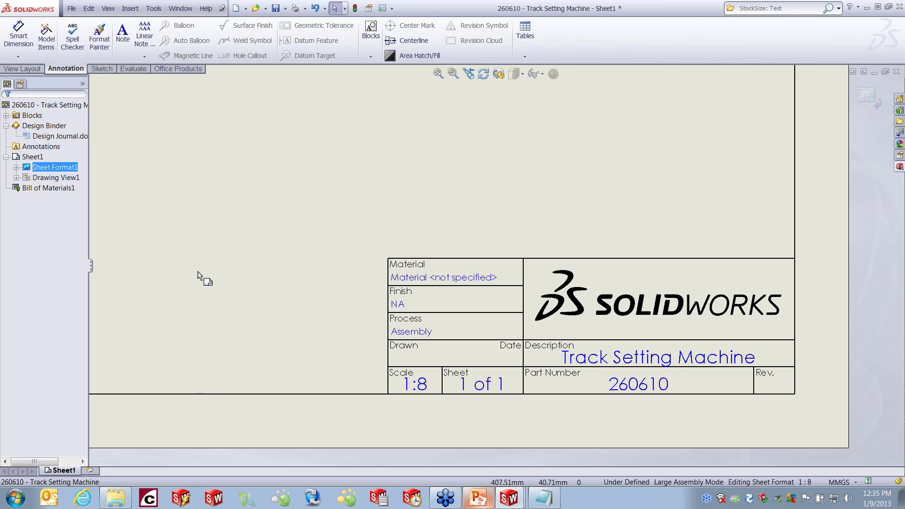
{"action": "right_click", "coordinate": [44, 171]}
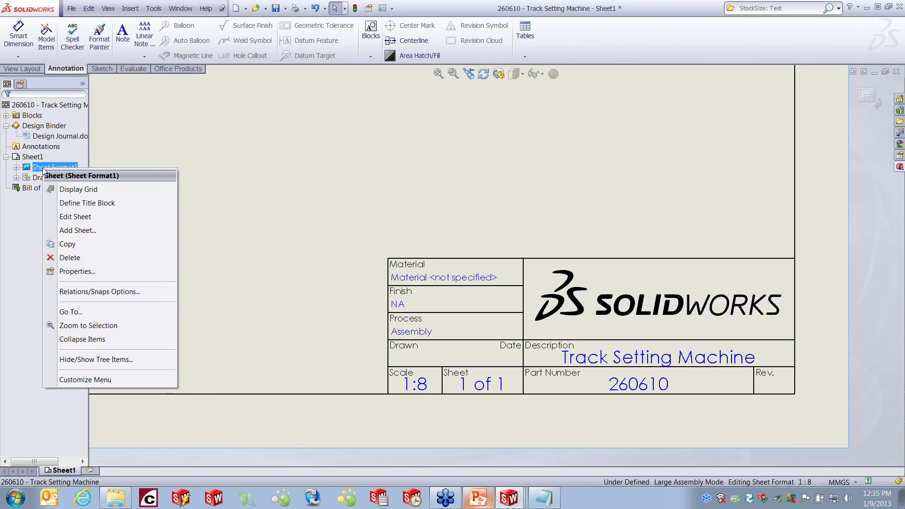
{"action": "left_click", "coordinate": [102, 203]}
{"action": "middle_click_drag", "start_coordinate": [498, 298], "coordinate": [309, 301]}
{"action": "scroll", "coordinate": [461, 334], "scroll_direction": "down", "scroll_amount": 5}
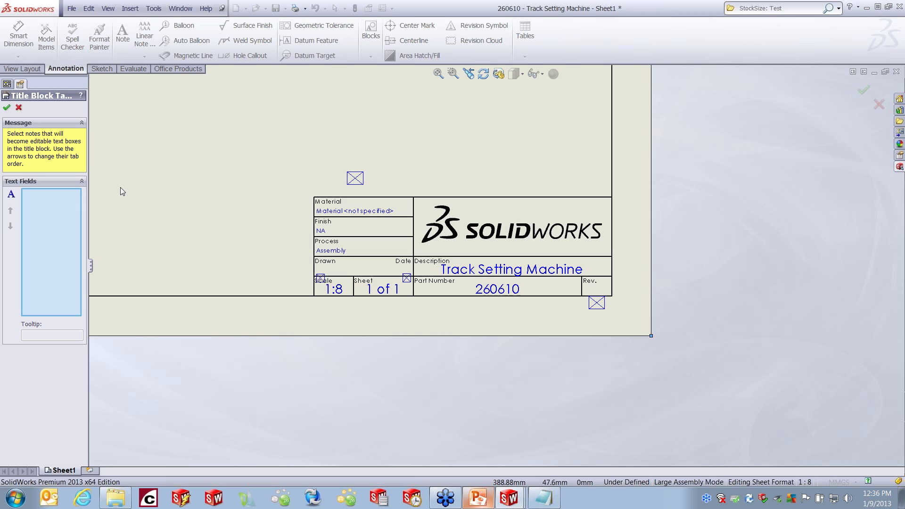
{"action": "left_click", "coordinate": [321, 231]}
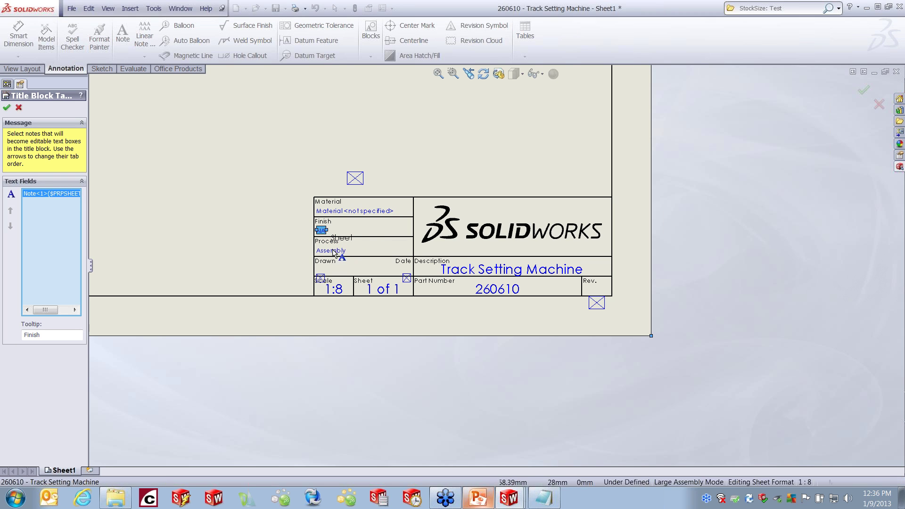
{"action": "left_click", "coordinate": [330, 251]}
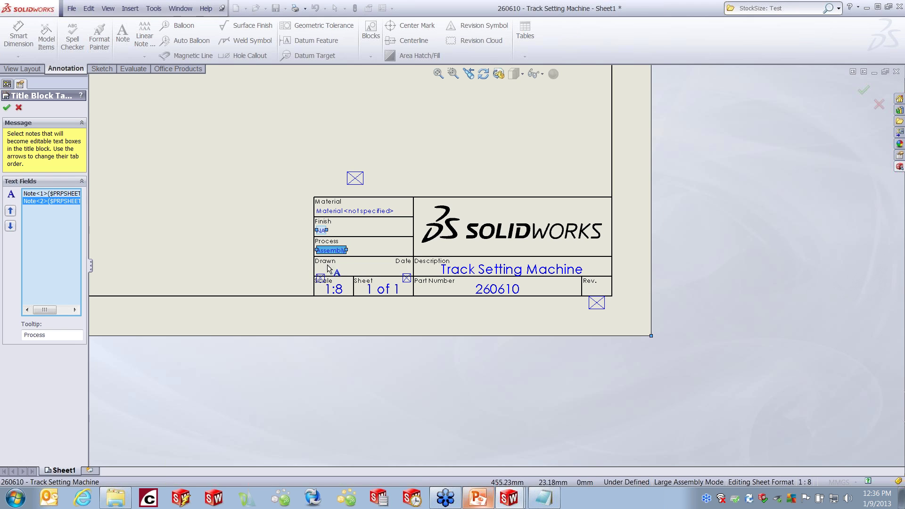
{"action": "left_click", "coordinate": [322, 279]}
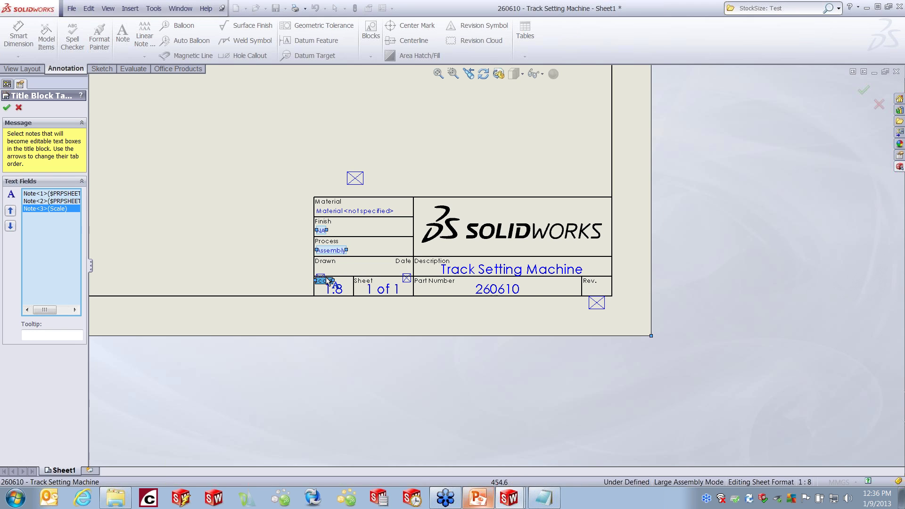
{"action": "left_click", "coordinate": [326, 276]}
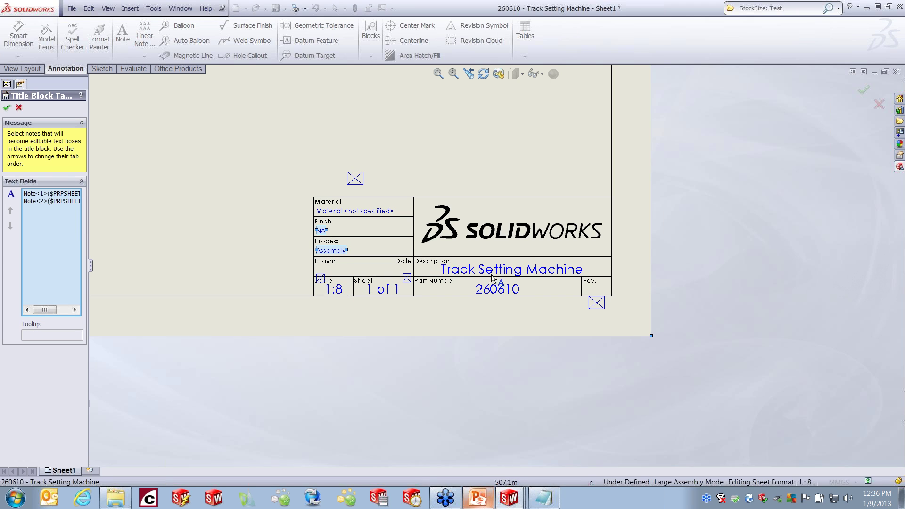
Step: Add the Part Number and Description notes as editable title block fields and accept the definition
{"action": "left_click", "coordinate": [500, 288]}
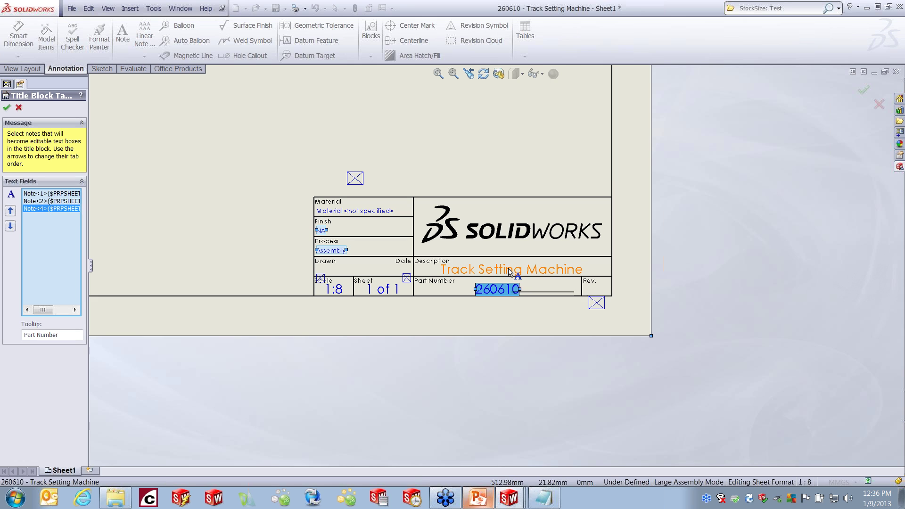
{"action": "left_click", "coordinate": [510, 272]}
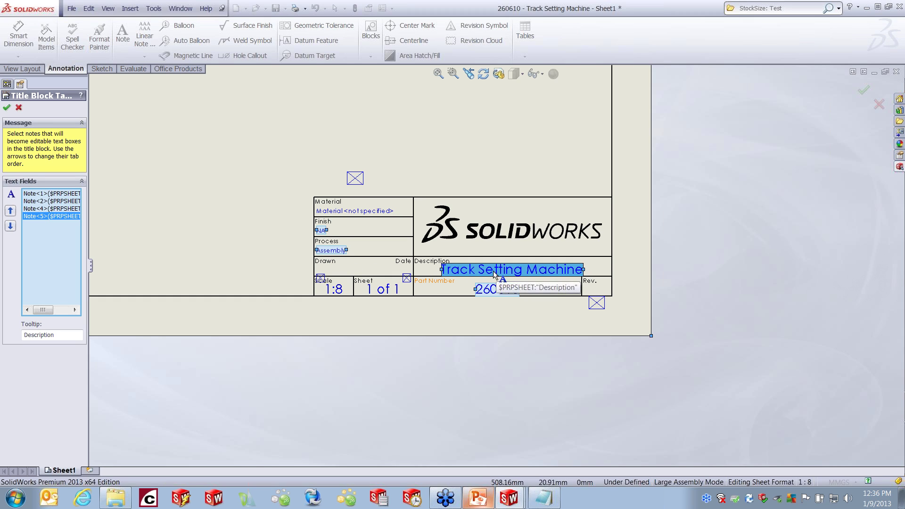
{"action": "double_click", "coordinate": [61, 334]}
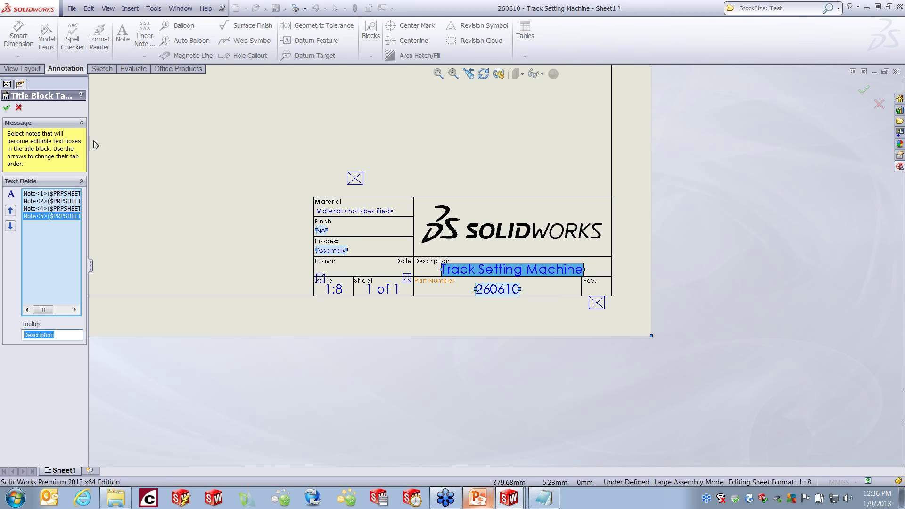
{"action": "left_click", "coordinate": [18, 108]}
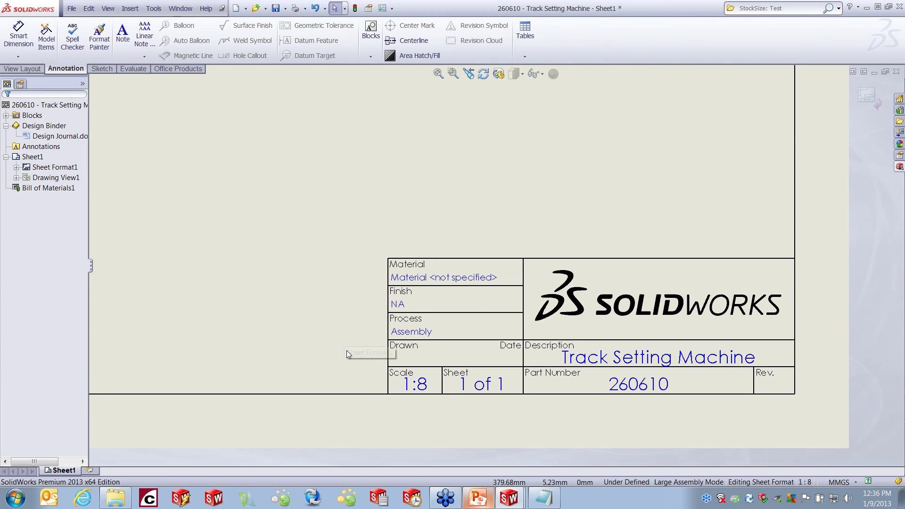
Step: Return to editing the sheet and set the Finish value in the title block data to Plated
{"action": "right_click", "coordinate": [340, 404]}
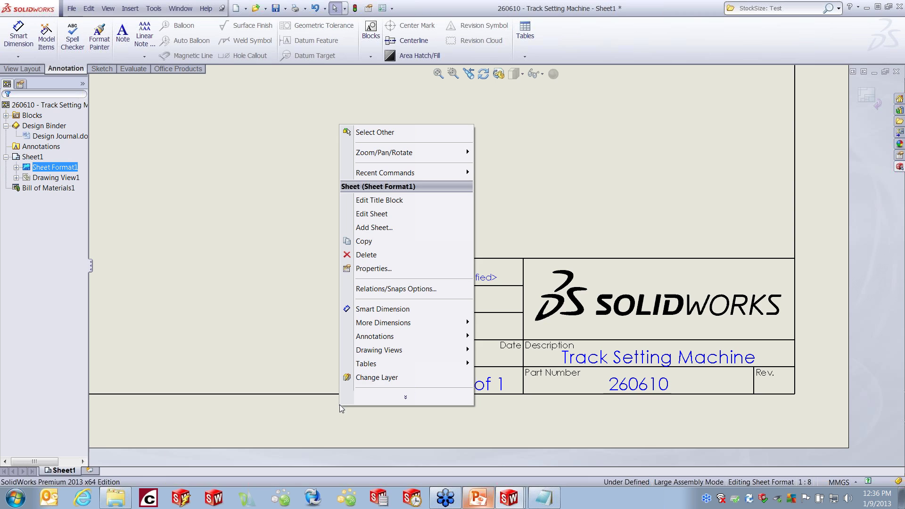
{"action": "left_click", "coordinate": [372, 214]}
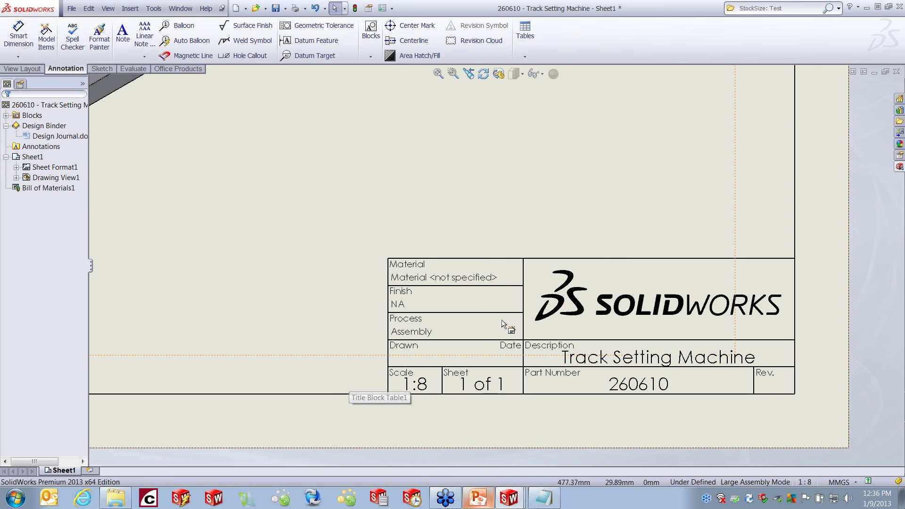
{"action": "double_click", "coordinate": [508, 292]}
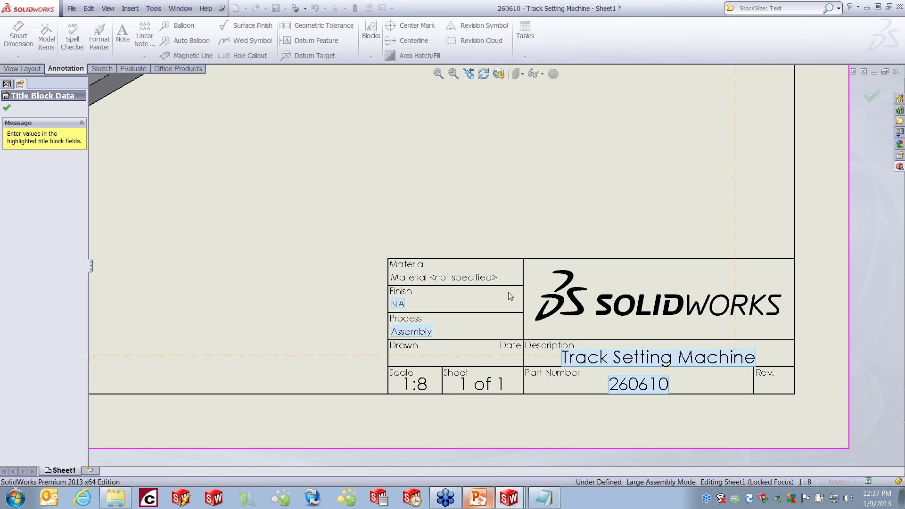
{"action": "left_click", "coordinate": [401, 304]}
{"action": "type", "text": "Plated"}
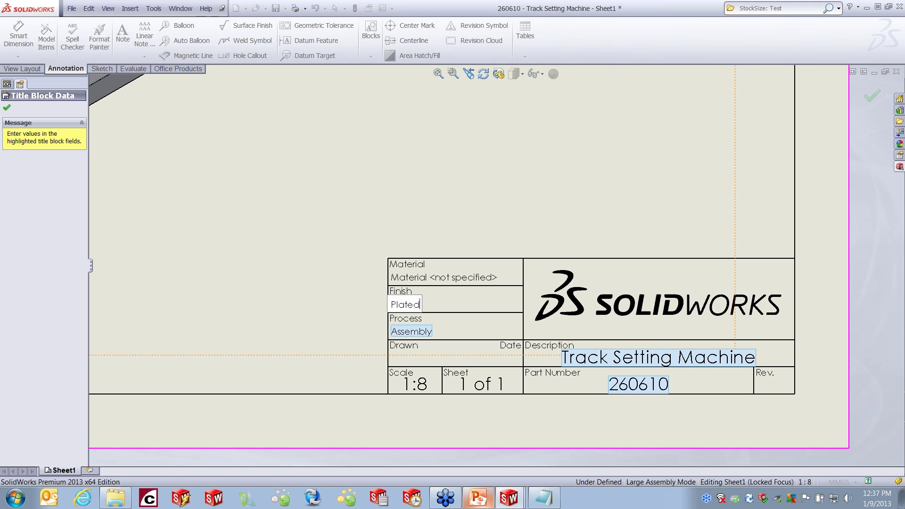
{"action": "key", "text": "Return"}
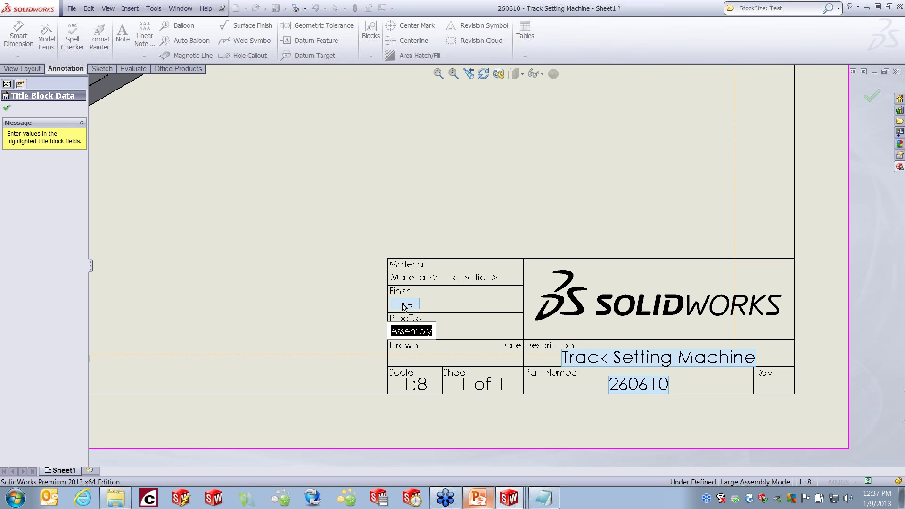
{"action": "left_click", "coordinate": [302, 303]}
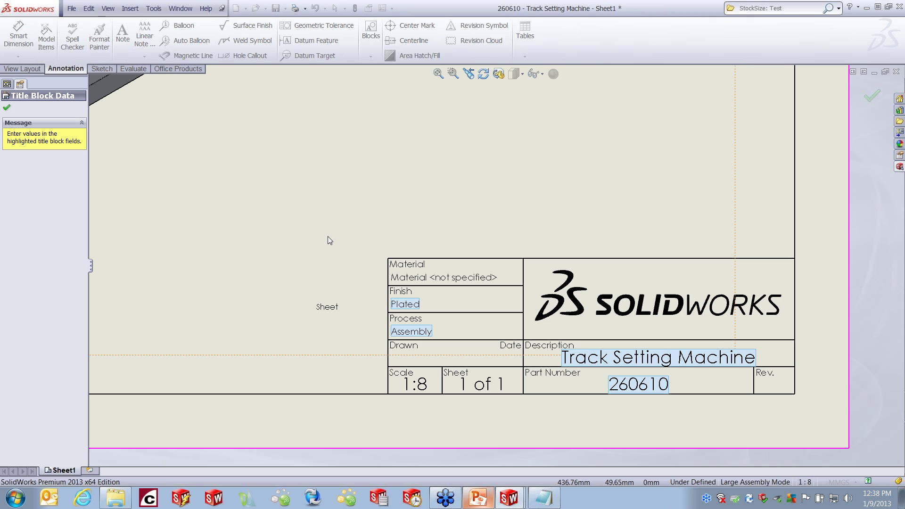
{"action": "left_click", "coordinate": [7, 108]}
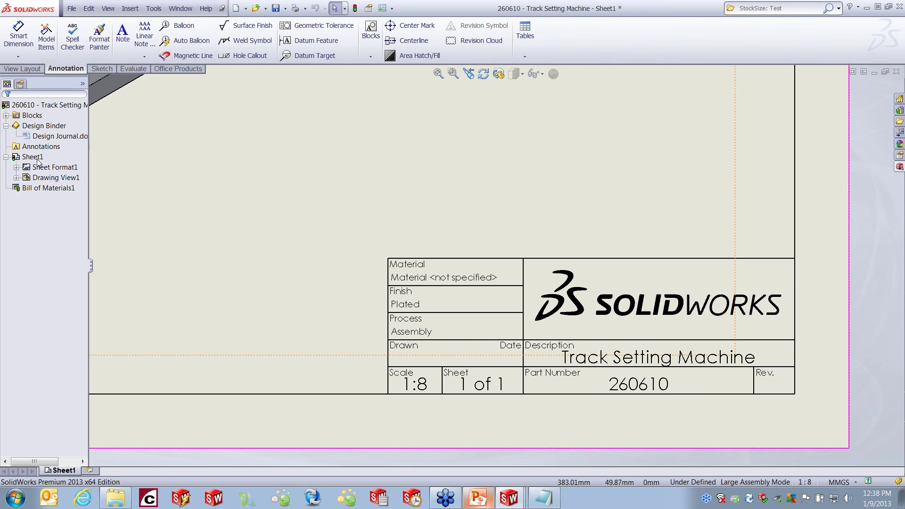
Step: Switch back to editing the sheet format and open the existing title block definition for editing
{"action": "right_click", "coordinate": [52, 169]}
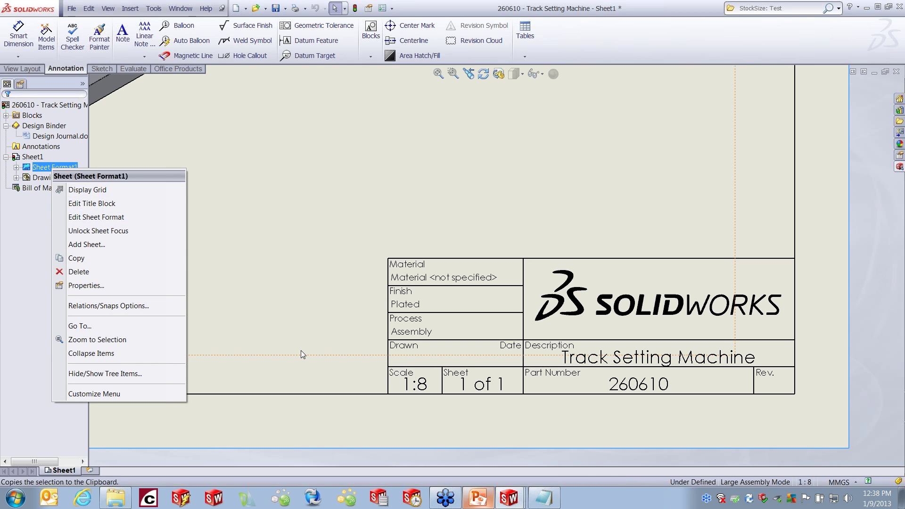
{"action": "left_click", "coordinate": [117, 203]}
{"action": "right_click", "coordinate": [307, 365]}
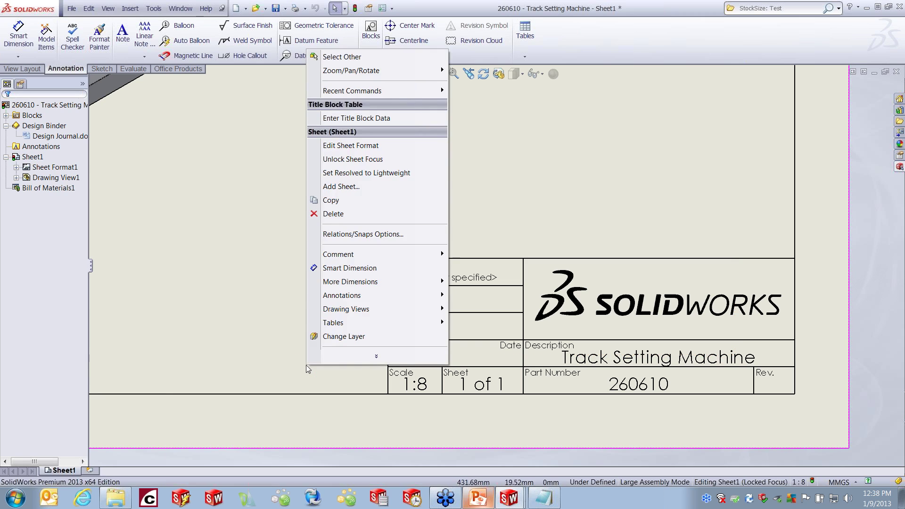
{"action": "left_click", "coordinate": [350, 145]}
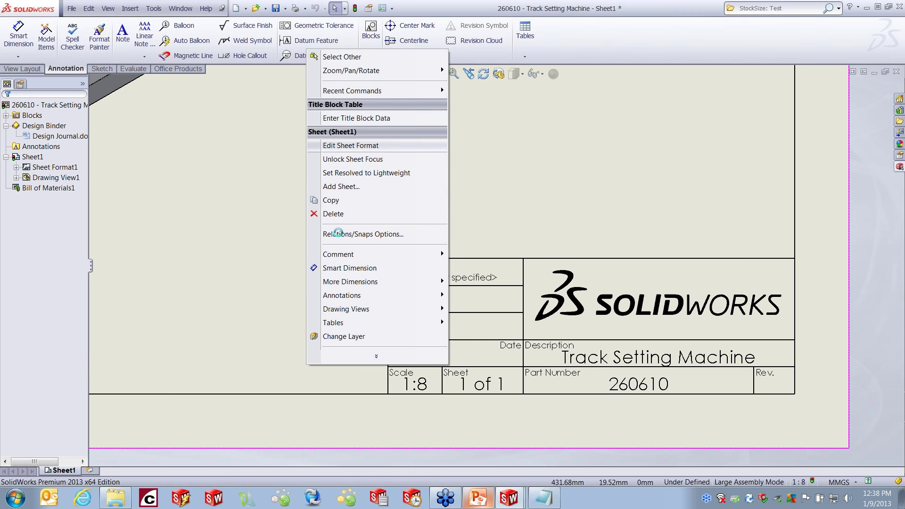
{"action": "right_click", "coordinate": [349, 322]}
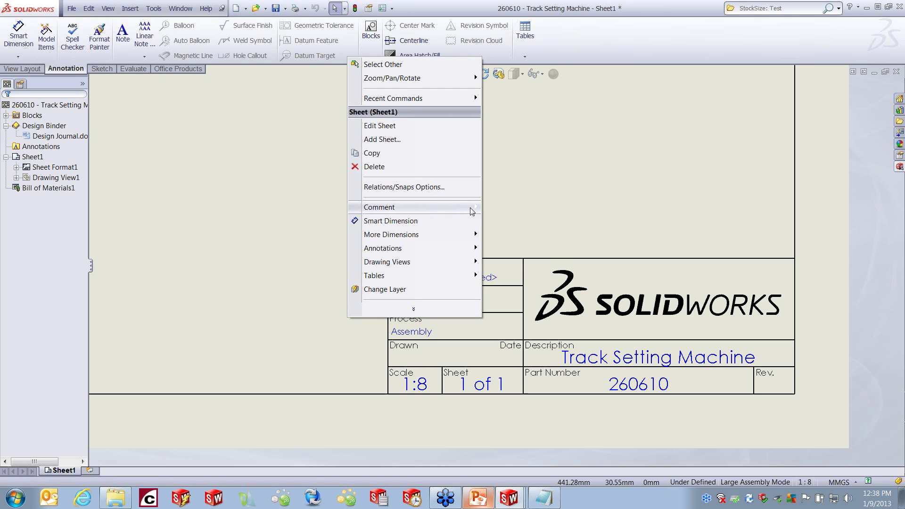
{"action": "left_click", "coordinate": [220, 314]}
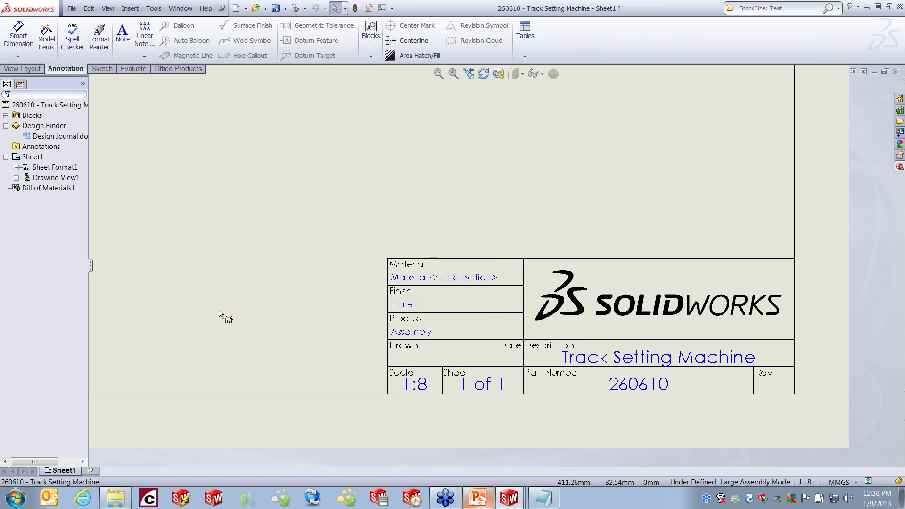
{"action": "right_click", "coordinate": [219, 313]}
{"action": "left_click", "coordinate": [453, 288]}
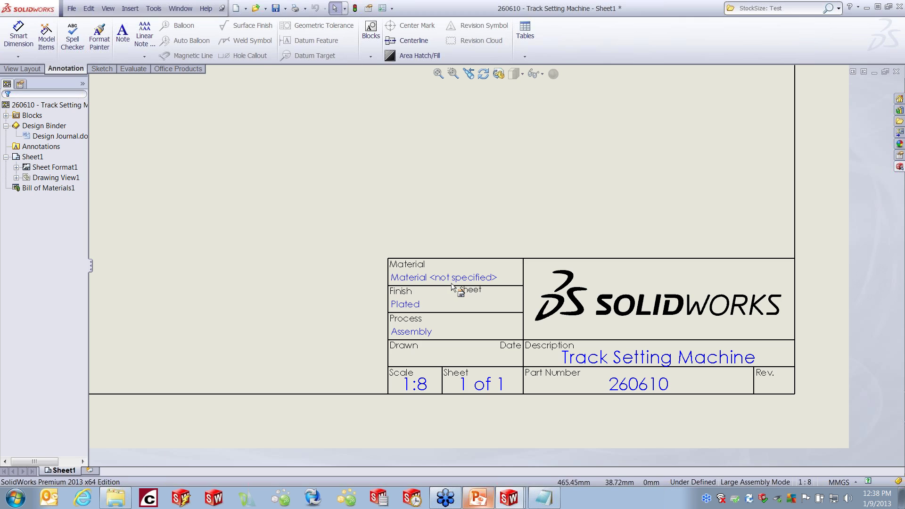
{"action": "right_click", "coordinate": [450, 226]}
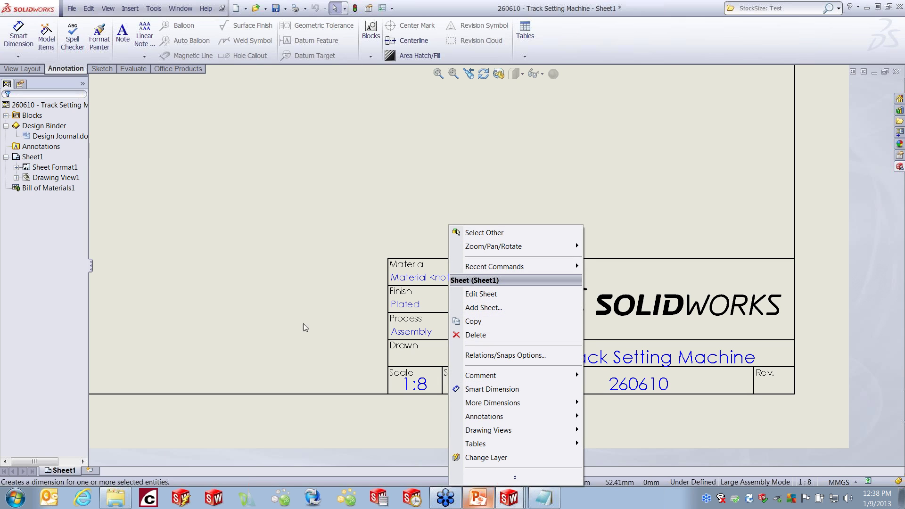
{"action": "right_click", "coordinate": [61, 168]}
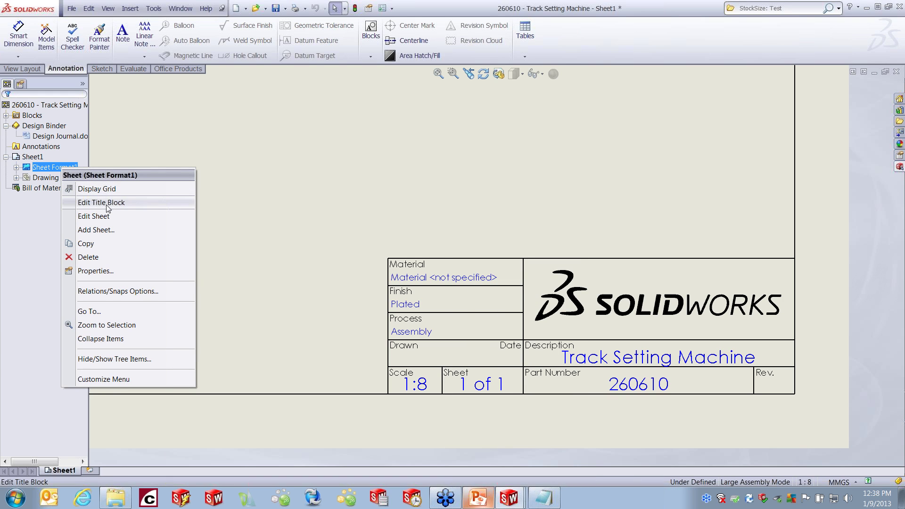
{"action": "left_click", "coordinate": [107, 207]}
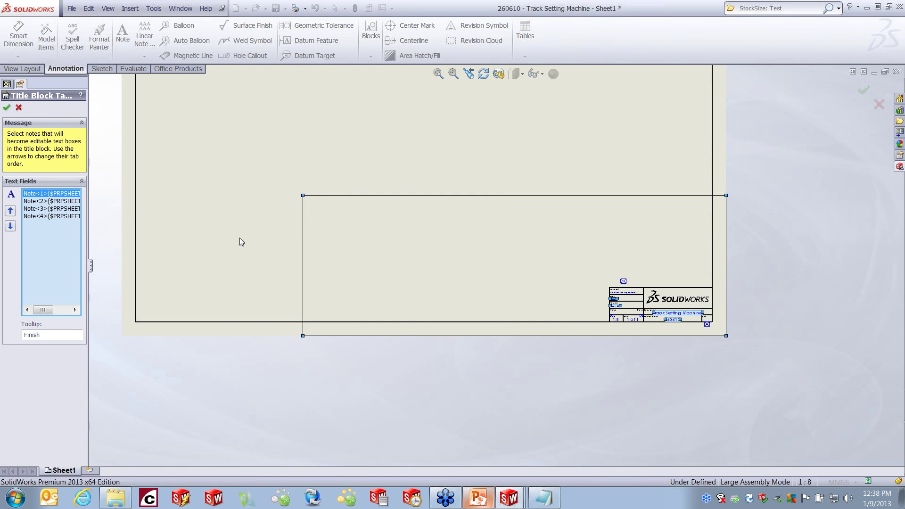
Step: Leave the title block definition without changes and switch to PowerPoint to show the Custom Properties in Assemblies slide
{"action": "left_click", "coordinate": [18, 107]}
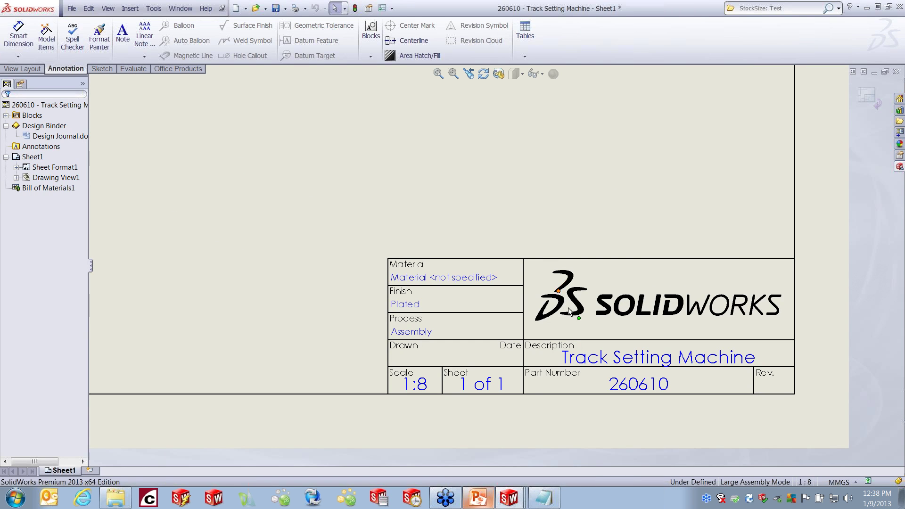
{"action": "left_click", "coordinate": [477, 498]}
{"action": "scroll", "coordinate": [344, 330], "scroll_direction": "down", "scroll_amount": 1}
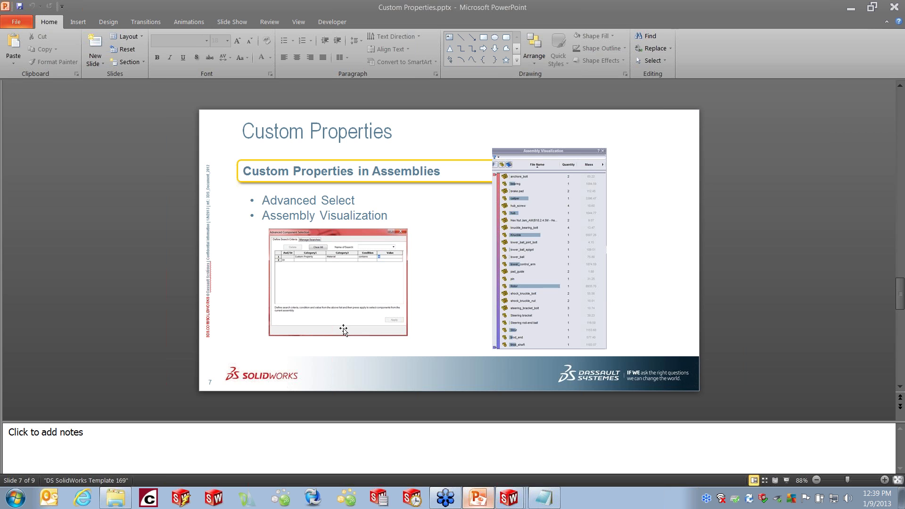
Step: Return to SolidWorks and bring the 260610 - Track Setting Machine assembly window to the front
{"action": "left_click", "coordinate": [851, 8]}
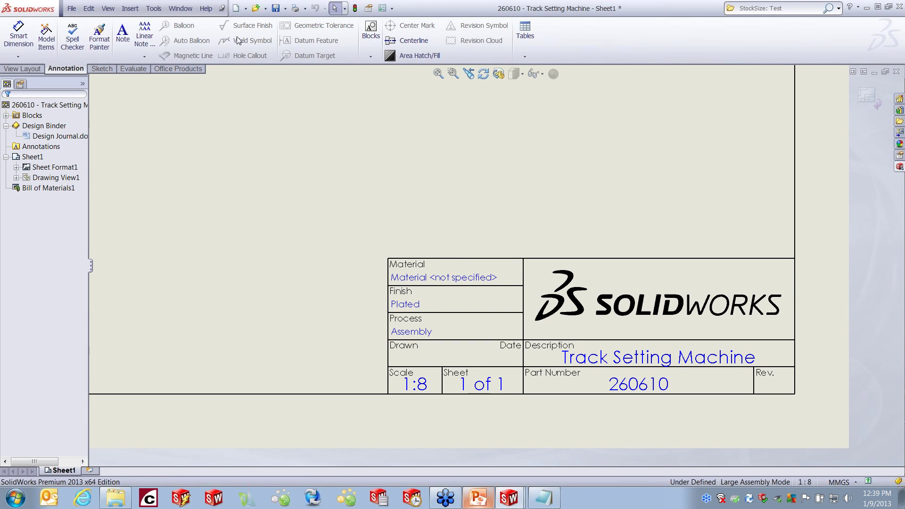
{"action": "left_click", "coordinate": [180, 9]}
{"action": "left_click", "coordinate": [246, 134]}
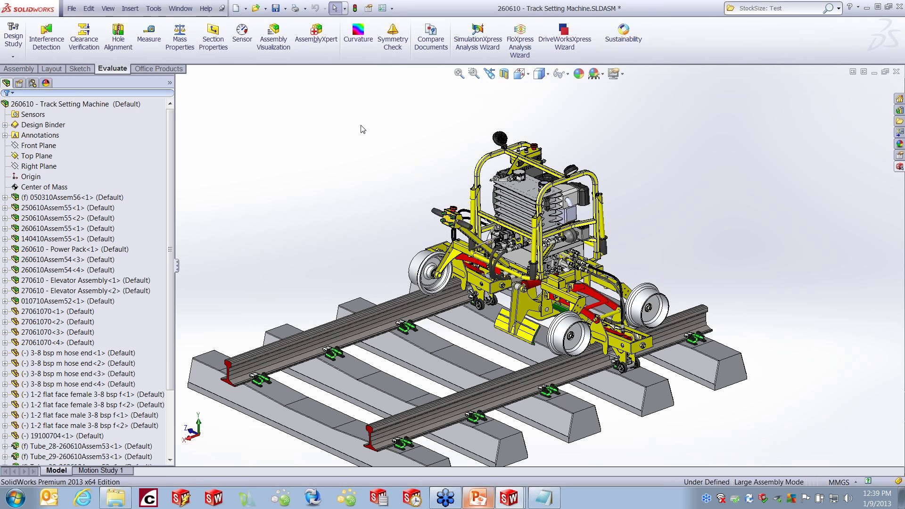
Step: Open Advanced Select for the assembly and base the first search criterion on the StockSize custom property
{"action": "left_click", "coordinate": [346, 8]}
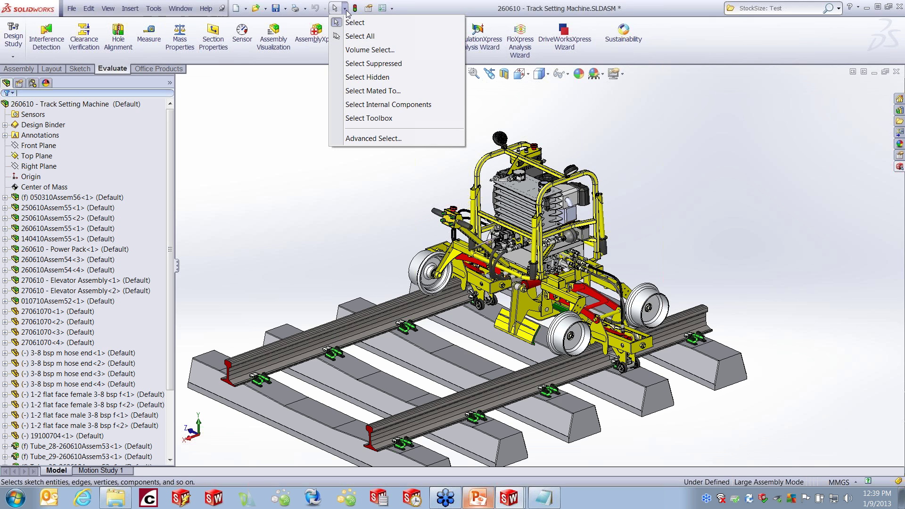
{"action": "left_click", "coordinate": [382, 139]}
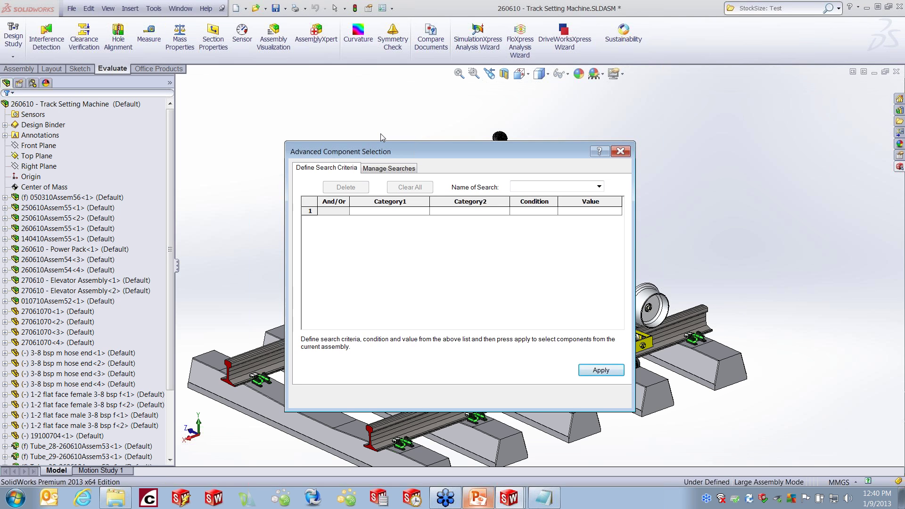
{"action": "left_click_drag", "start_coordinate": [407, 152], "coordinate": [358, 120]}
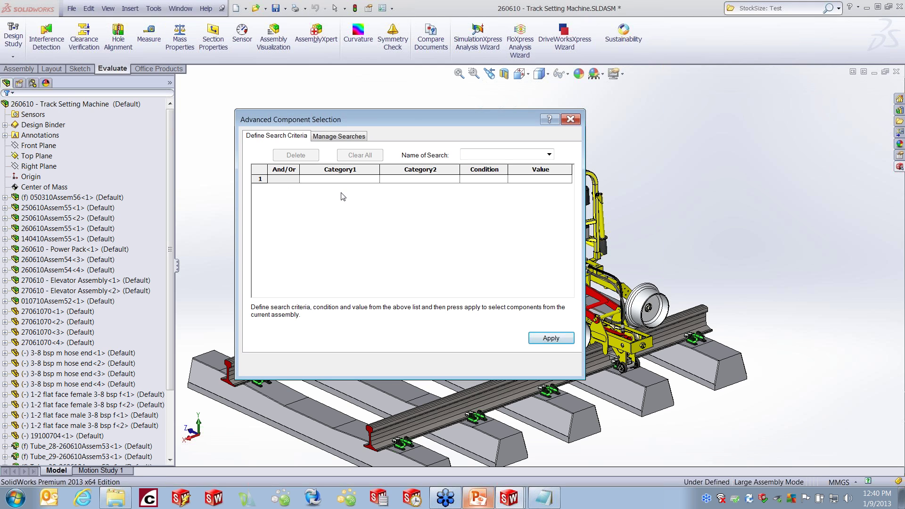
{"action": "left_click", "coordinate": [371, 179]}
{"action": "left_click", "coordinate": [375, 179]}
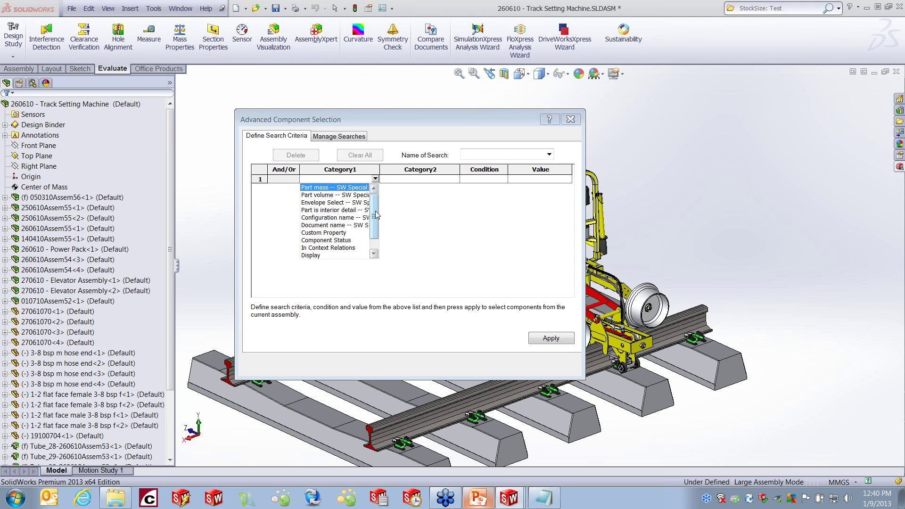
{"action": "mouse_move", "coordinate": [376, 216]}
{"action": "left_mouse_down"}
{"action": "mouse_move", "coordinate": [375, 237]}
{"action": "mouse_move", "coordinate": [373, 206]}
{"action": "mouse_move", "coordinate": [374, 222]}
{"action": "left_mouse_up"}
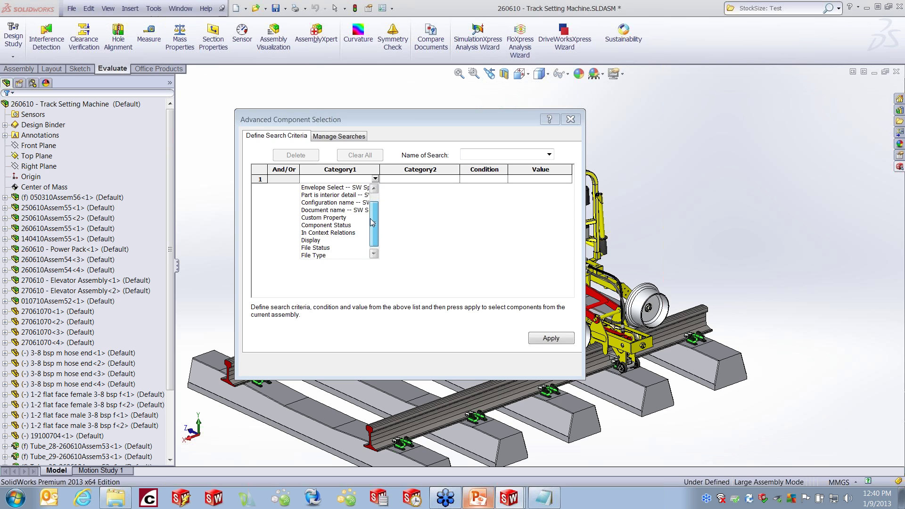
{"action": "left_click", "coordinate": [332, 218]}
{"action": "left_click", "coordinate": [454, 179]}
{"action": "left_click_drag", "start_coordinate": [454, 200], "coordinate": [454, 208]}
{"action": "left_click", "coordinate": [401, 225]}
Step: Set the StockSize criterion to contains Test, apply the search and move the dialog clear of the model
{"action": "left_click", "coordinate": [485, 179]}
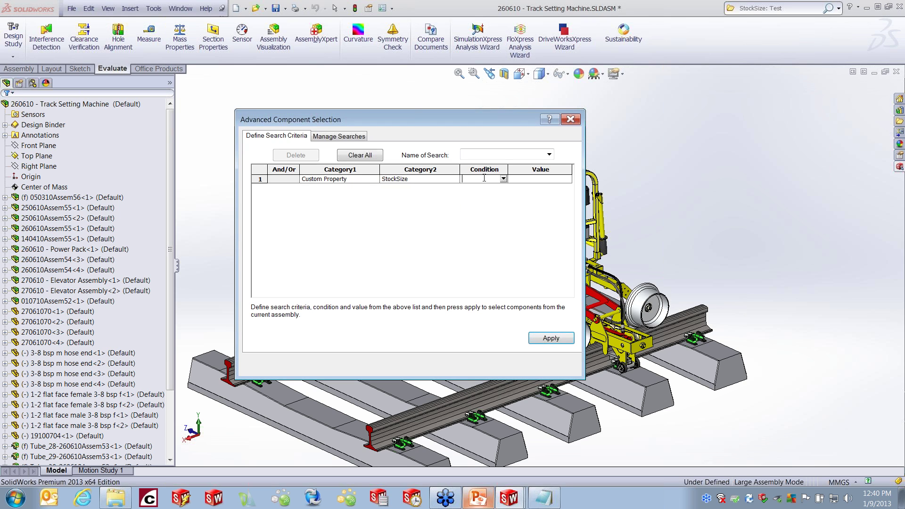
{"action": "left_click", "coordinate": [504, 179]}
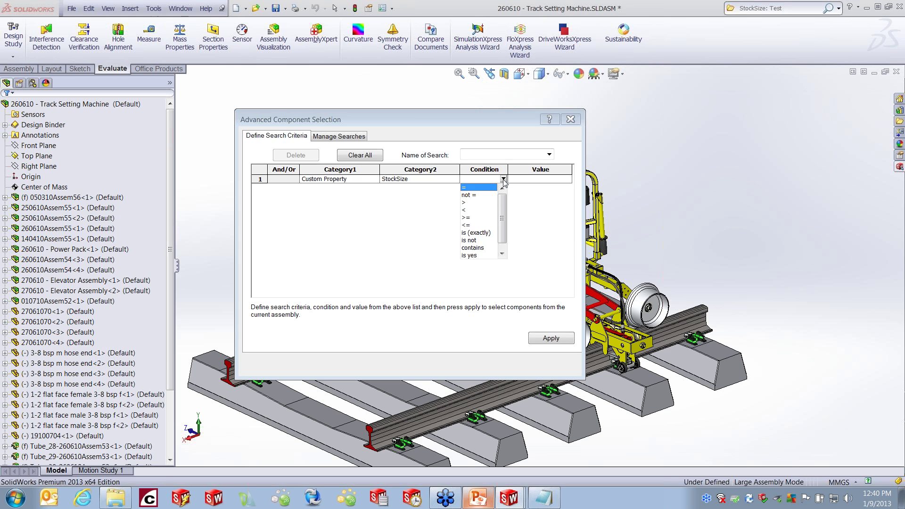
{"action": "left_click", "coordinate": [480, 248]}
{"action": "left_click", "coordinate": [527, 179]}
{"action": "type", "text": "Test"}
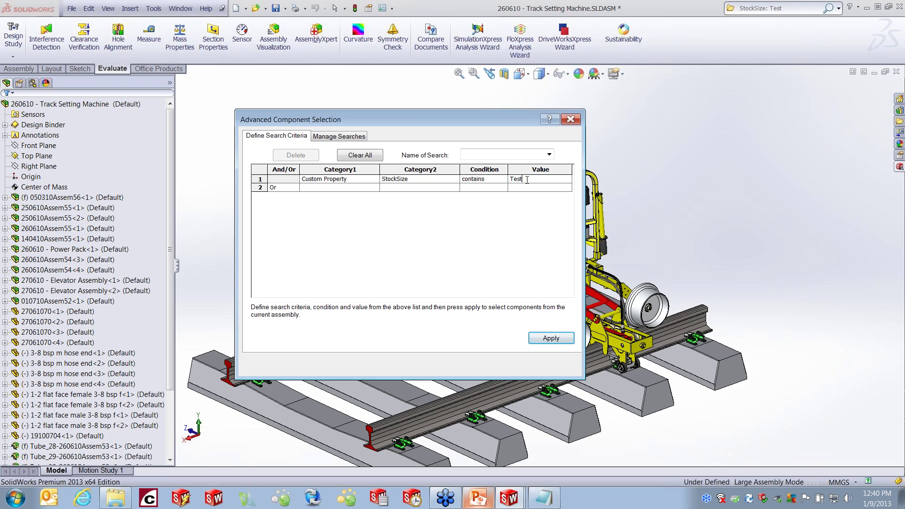
{"action": "left_click", "coordinate": [563, 342]}
{"action": "left_click_drag", "start_coordinate": [486, 116], "coordinate": [315, 115]}
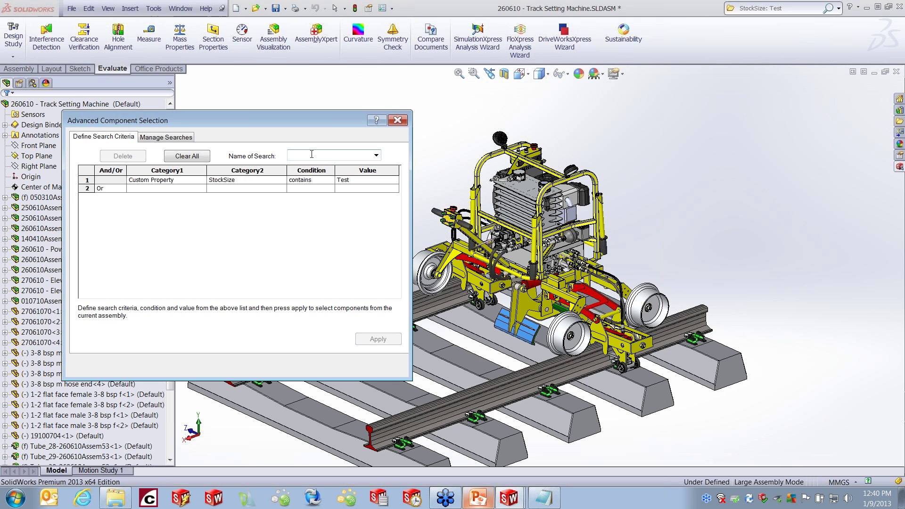
Step: Name the component search Test and save it
{"action": "type", "text": "Terst"}
{"action": "key", "text": "BackSpace"}
{"action": "key", "text": "BackSpace"}
{"action": "type", "text": "st"}
{"action": "left_click", "coordinate": [395, 158]}
Step: Add the saved Test search to the favorites and run it to select the matching components
{"action": "left_click", "coordinate": [176, 137]}
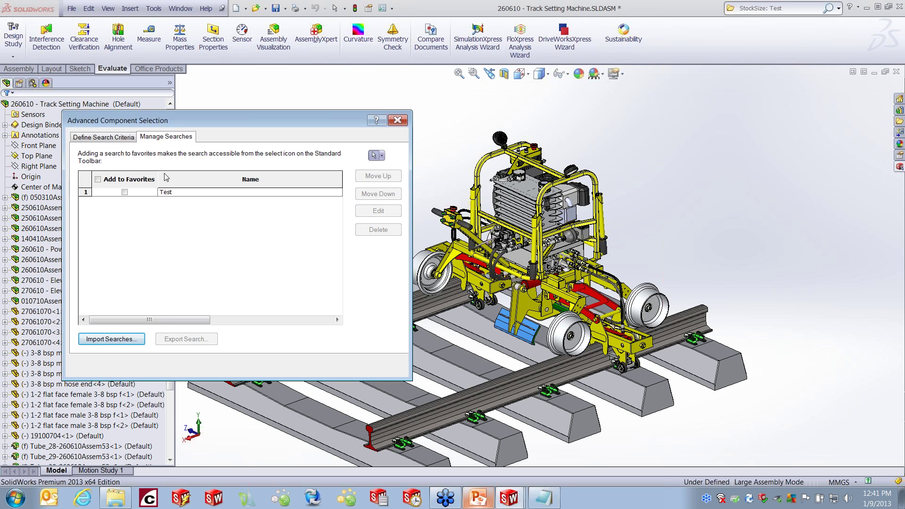
{"action": "left_click", "coordinate": [124, 192]}
{"action": "left_click", "coordinate": [404, 122]}
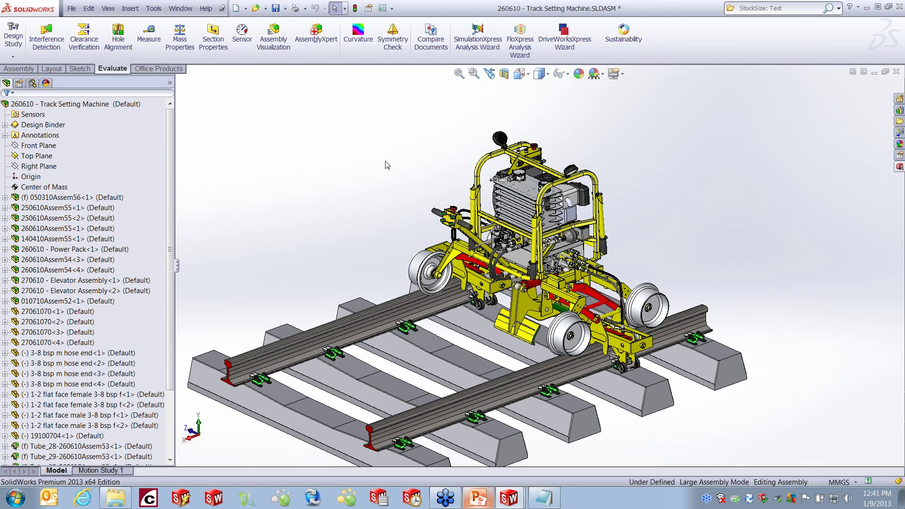
{"action": "left_click", "coordinate": [345, 9]}
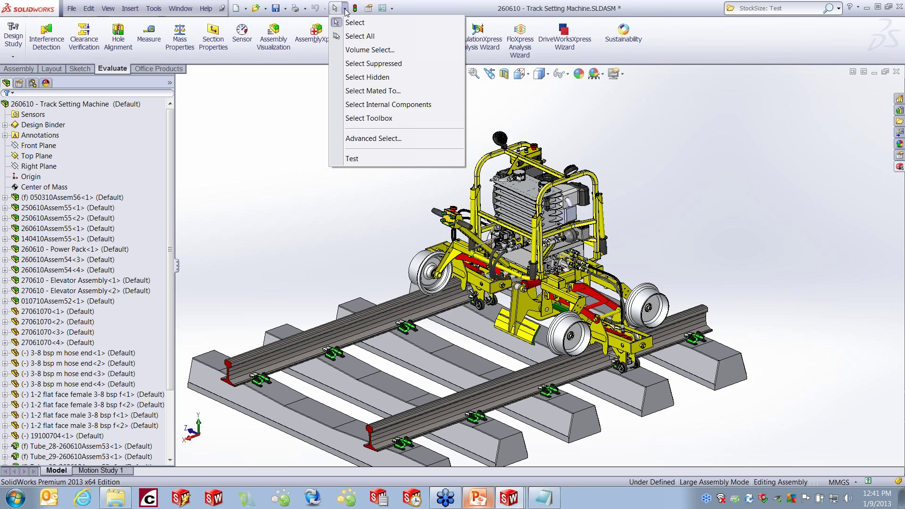
{"action": "left_click", "coordinate": [364, 160]}
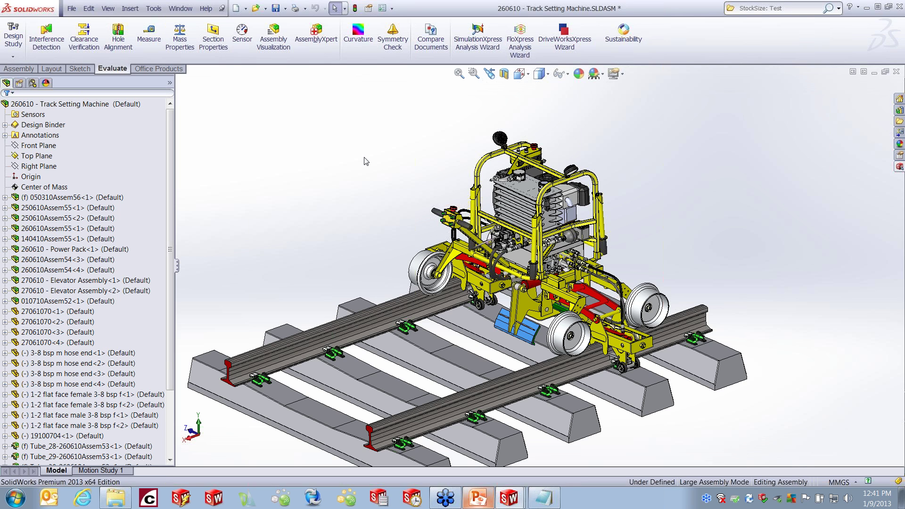
Step: Reopen Advanced Select and load the saved Test search for editing
{"action": "left_click", "coordinate": [345, 8]}
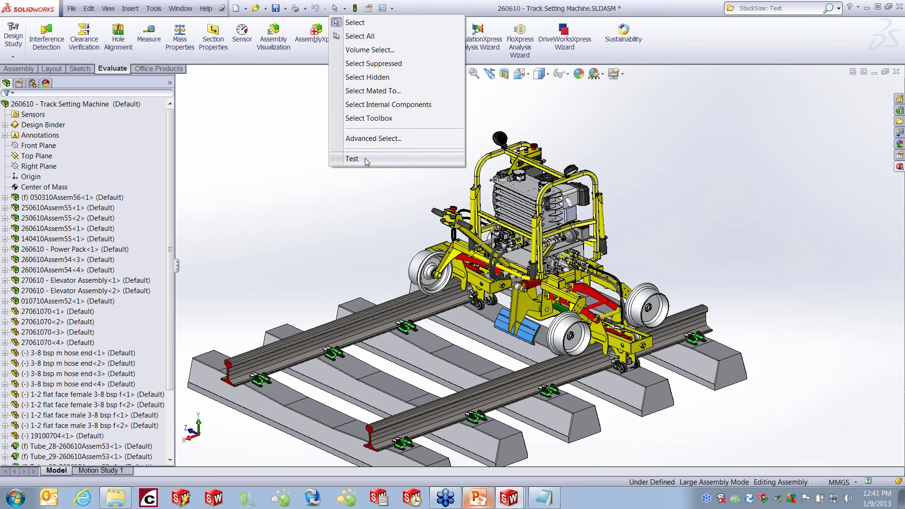
{"action": "left_click", "coordinate": [374, 138]}
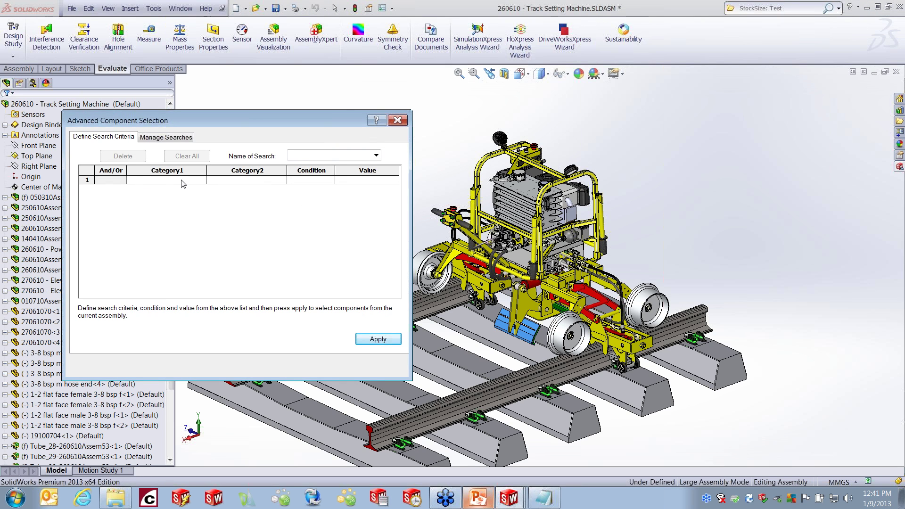
{"action": "left_click", "coordinate": [171, 138]}
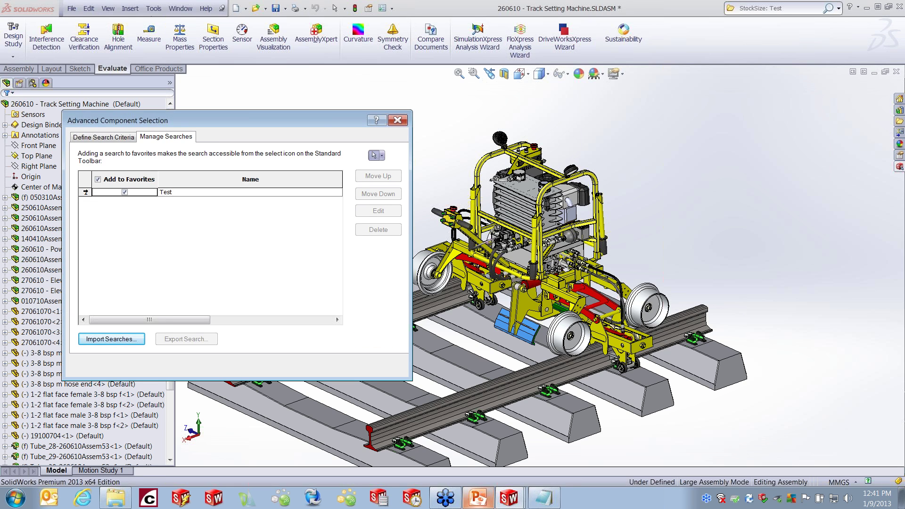
{"action": "left_click", "coordinate": [86, 192]}
{"action": "left_click", "coordinate": [368, 212]}
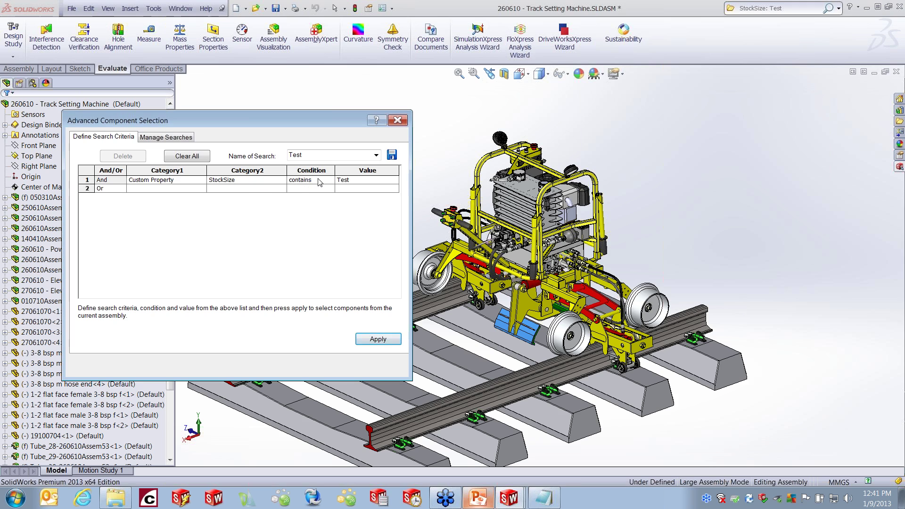
Step: Add an Or criterion for part volume to the Test search, and close the dialog without saving or applying it
{"action": "left_click", "coordinate": [204, 189]}
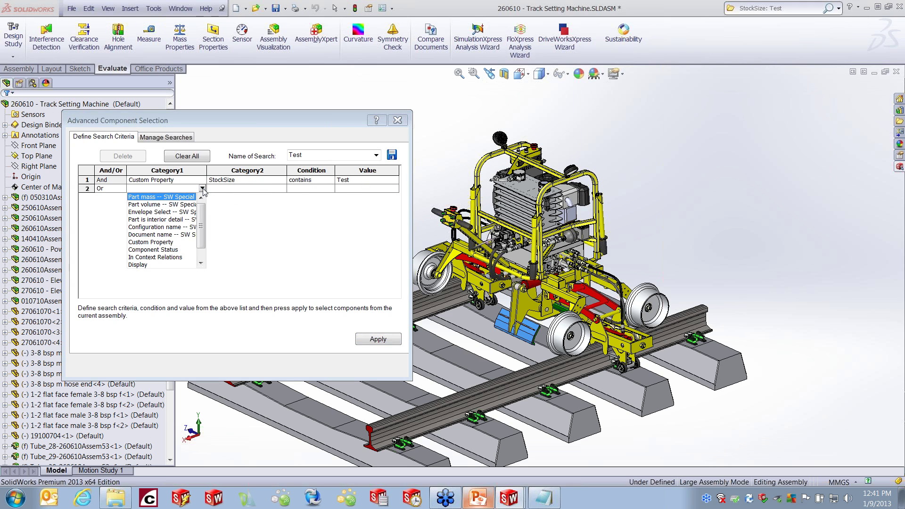
{"action": "left_click", "coordinate": [158, 205]}
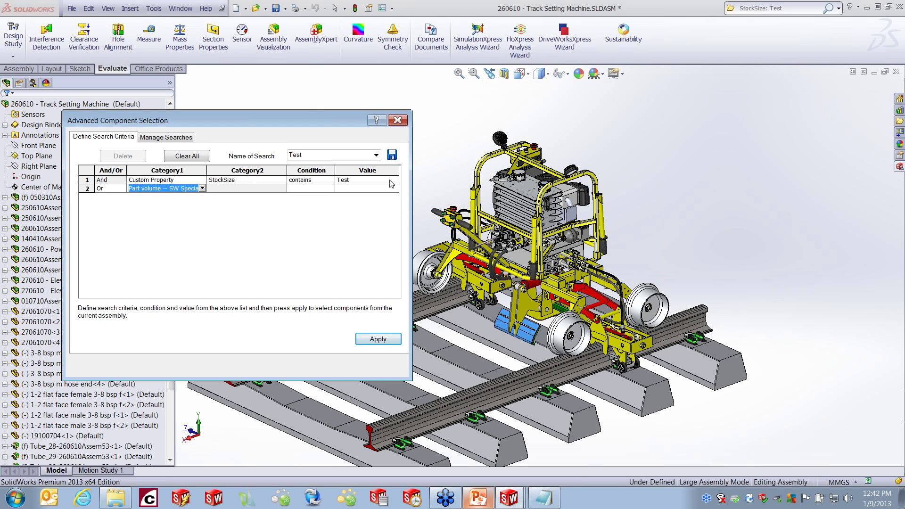
{"action": "left_click_drag", "start_coordinate": [294, 119], "coordinate": [361, 111]}
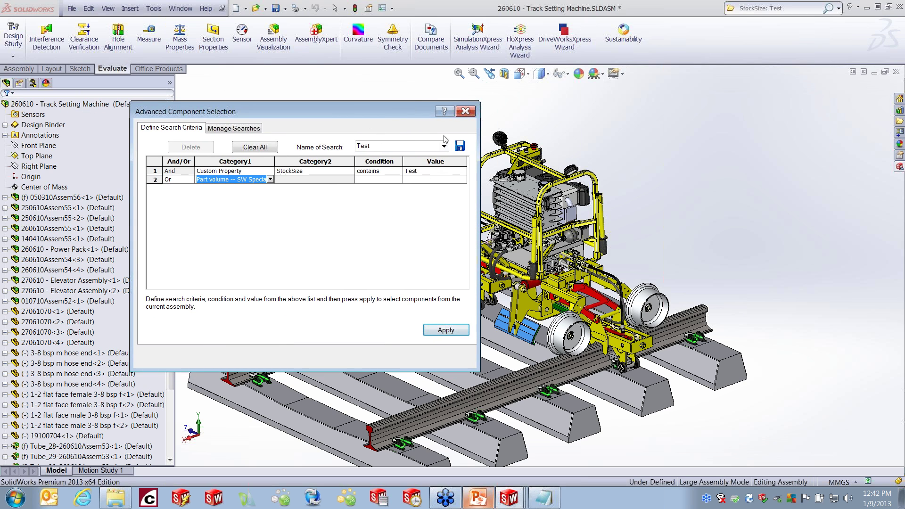
{"action": "left_click", "coordinate": [465, 112]}
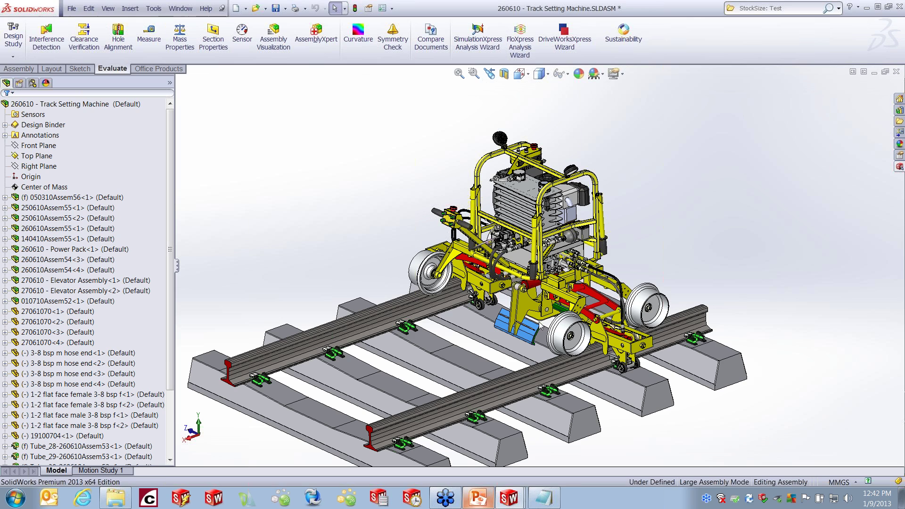
Step: Look over the commands available for the selected components and clear the selection
{"action": "right_click", "coordinate": [297, 160]}
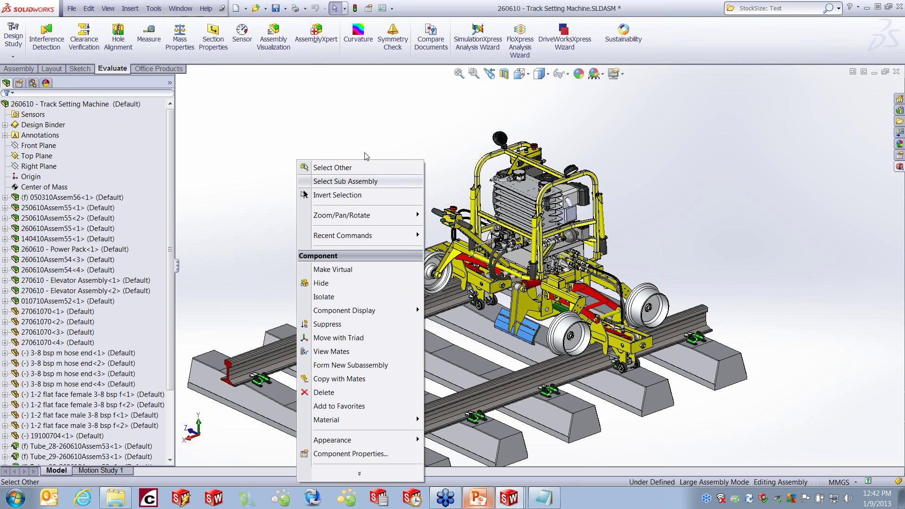
{"action": "left_click", "coordinate": [390, 127]}
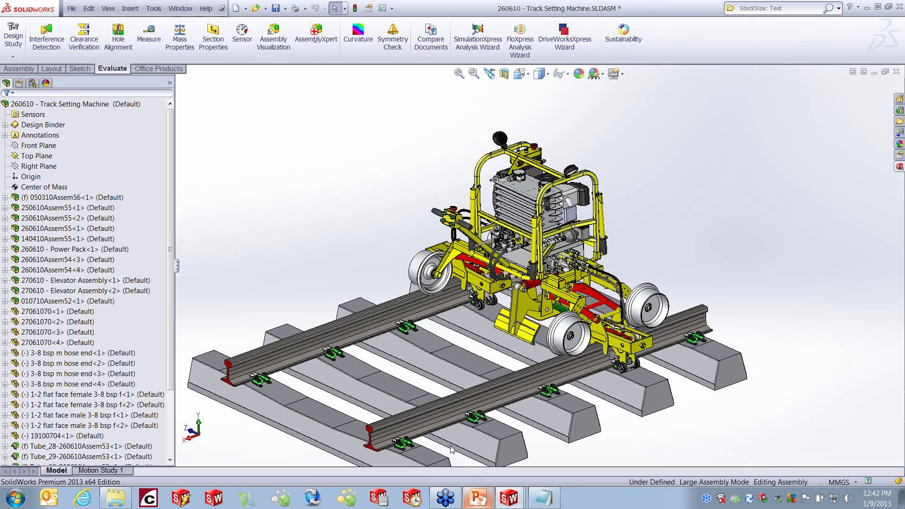
Step: Check the Custom Properties in Assemblies slide in PowerPoint and return to the SolidWorks assembly
{"action": "left_click", "coordinate": [479, 498]}
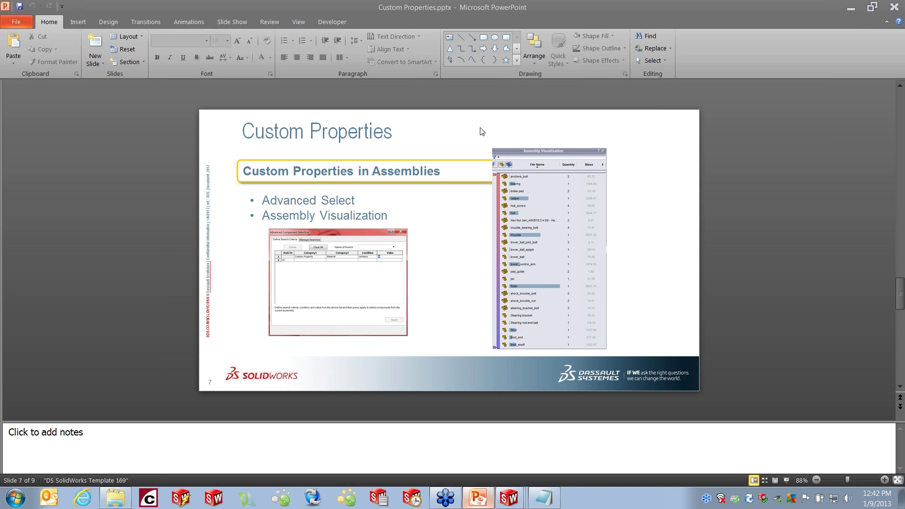
{"action": "left_click", "coordinate": [851, 8]}
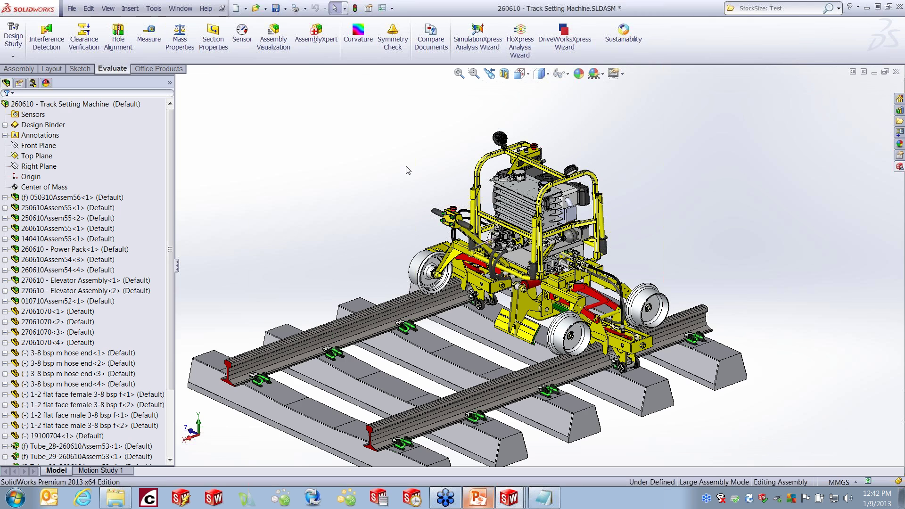
Step: Start Assembly Visualization with a widened component list and sort the components by quantity
{"action": "left_click", "coordinate": [275, 55]}
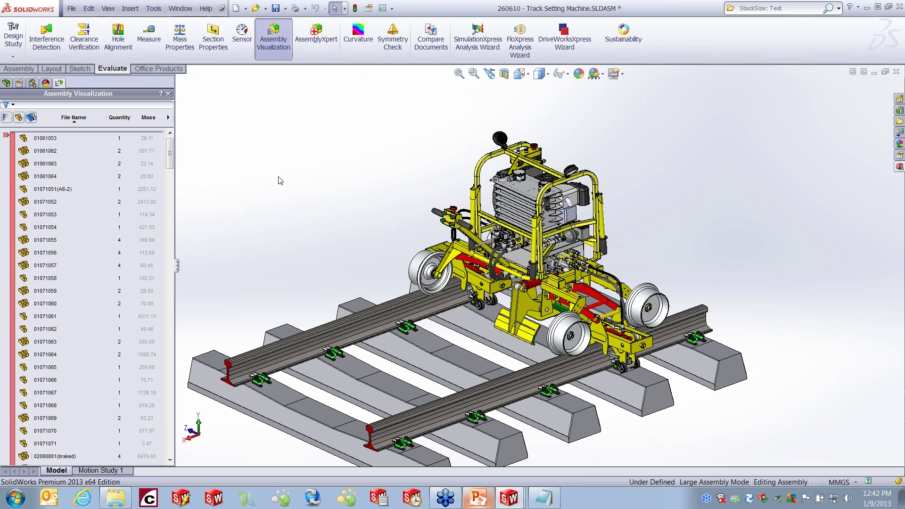
{"action": "left_click_drag", "start_coordinate": [175, 125], "coordinate": [234, 126]}
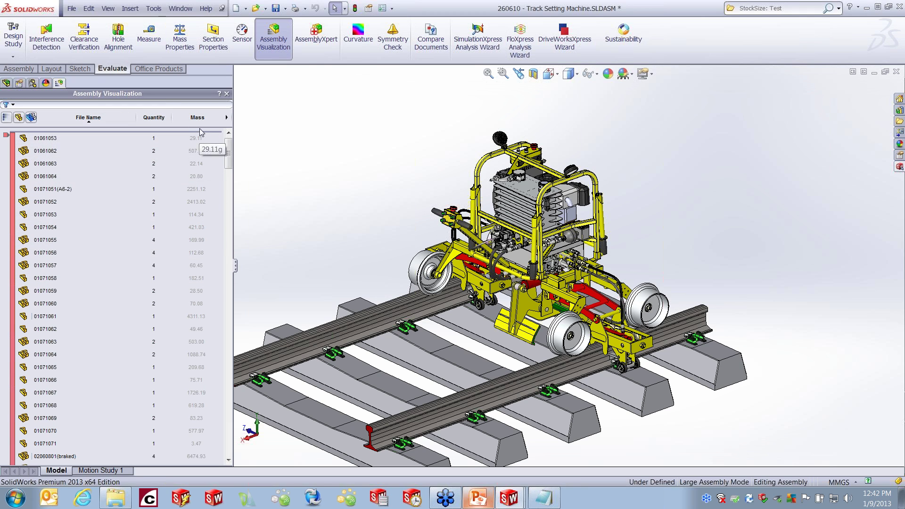
{"action": "left_click", "coordinate": [156, 117]}
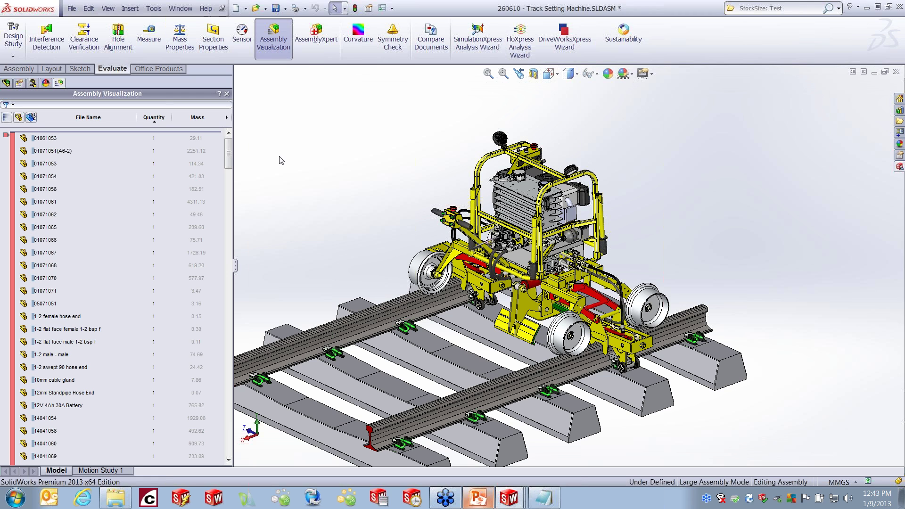
Step: Add a column to the Assembly Visualization list and have it show the Material custom property
{"action": "left_click", "coordinate": [227, 117]}
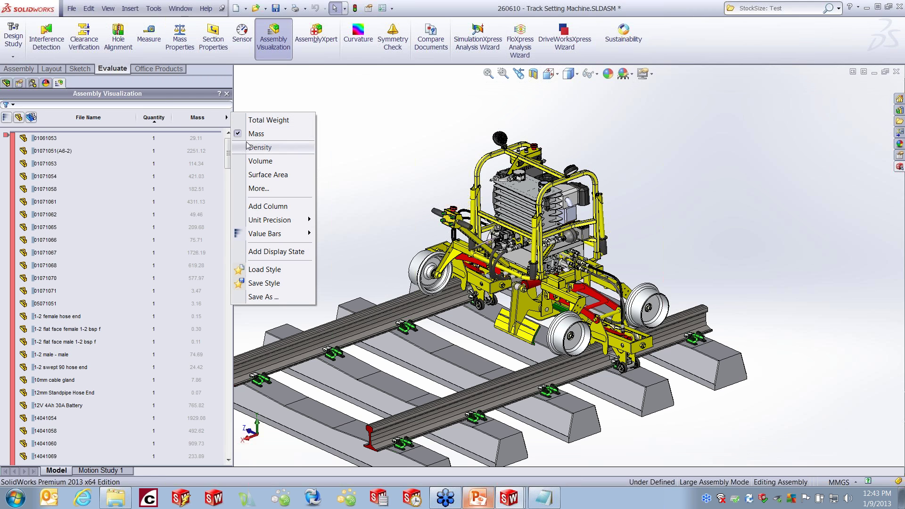
{"action": "left_click", "coordinate": [273, 207]}
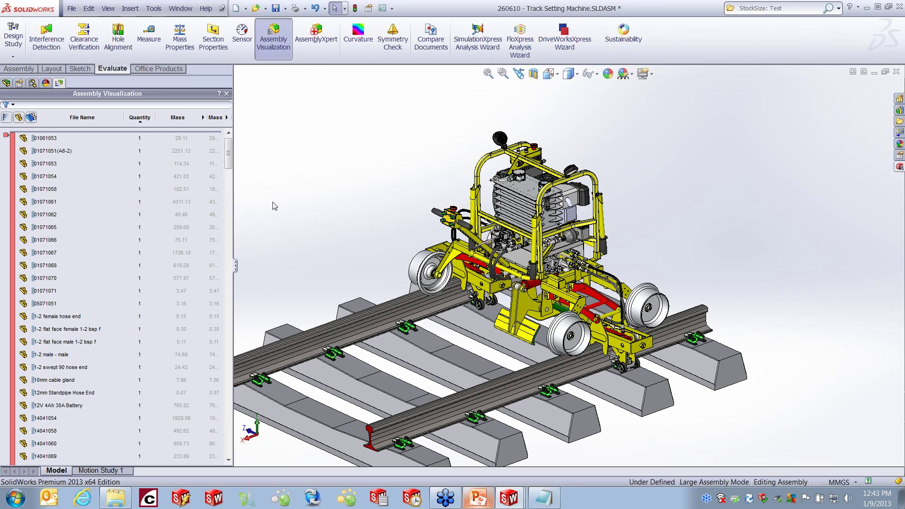
{"action": "left_click", "coordinate": [228, 118]}
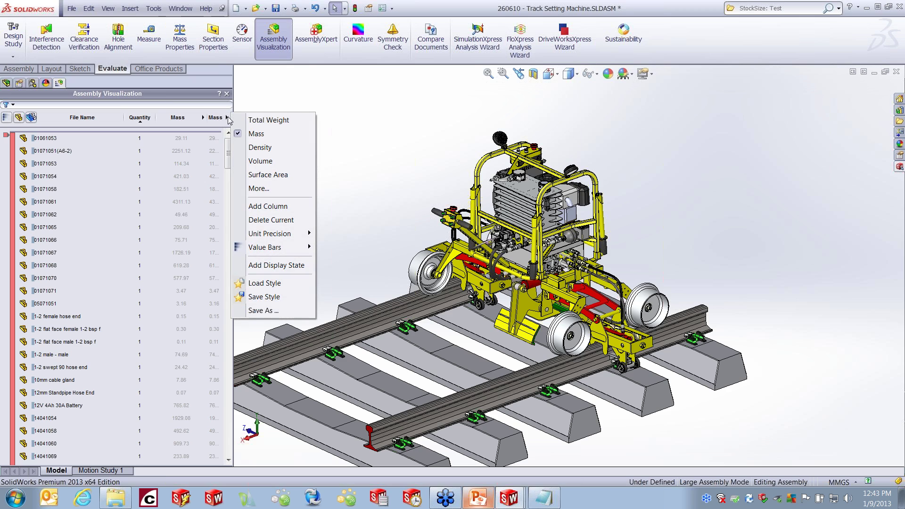
{"action": "left_click", "coordinate": [264, 189]}
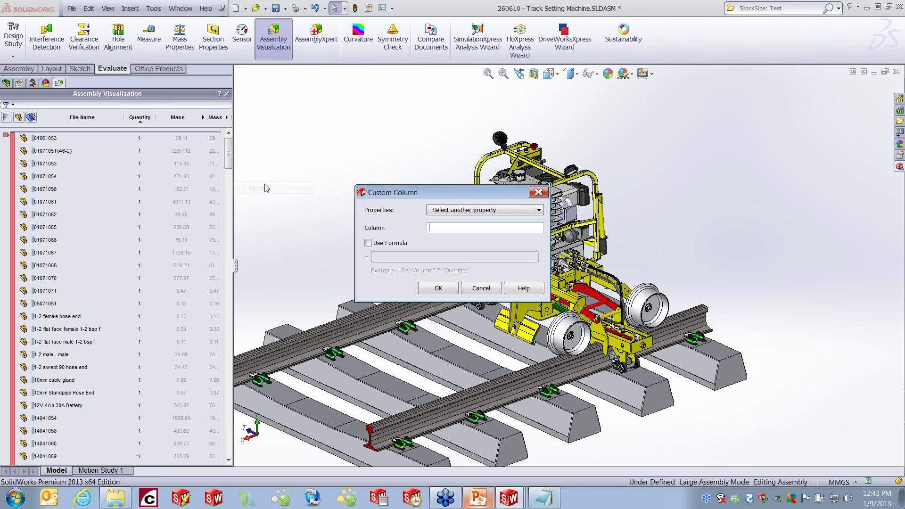
{"action": "left_click", "coordinate": [539, 210]}
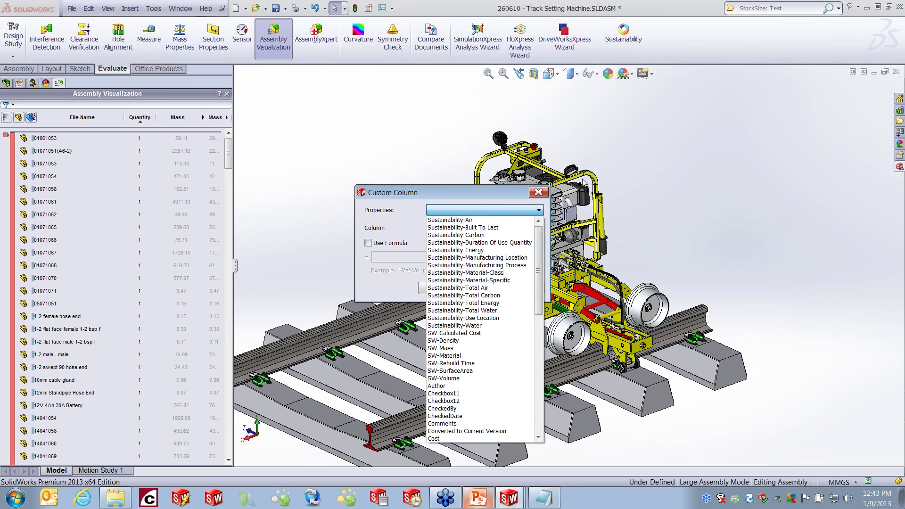
{"action": "left_click_drag", "start_coordinate": [540, 263], "coordinate": [547, 342]}
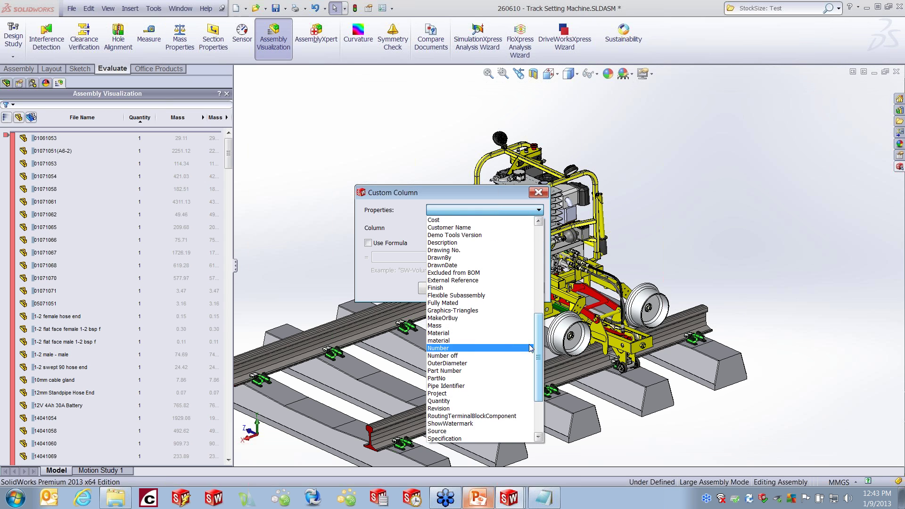
{"action": "left_click", "coordinate": [456, 333]}
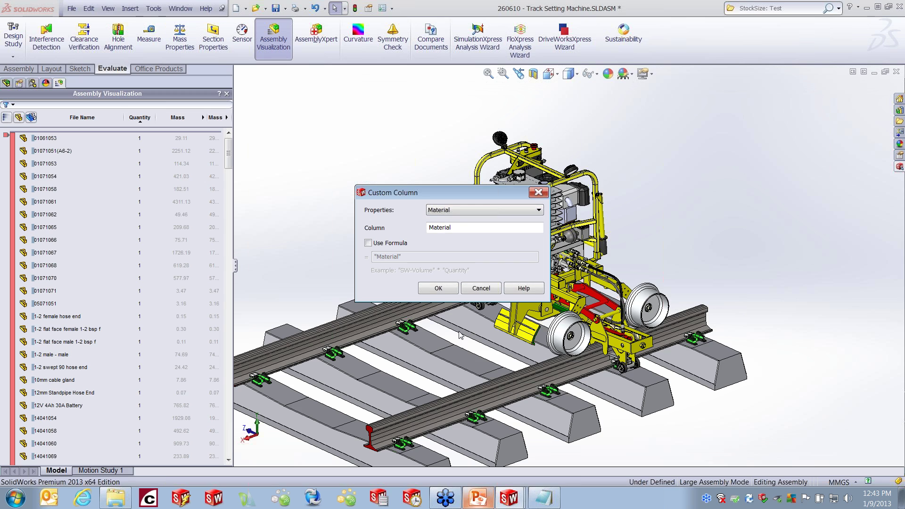
{"action": "left_click", "coordinate": [438, 288]}
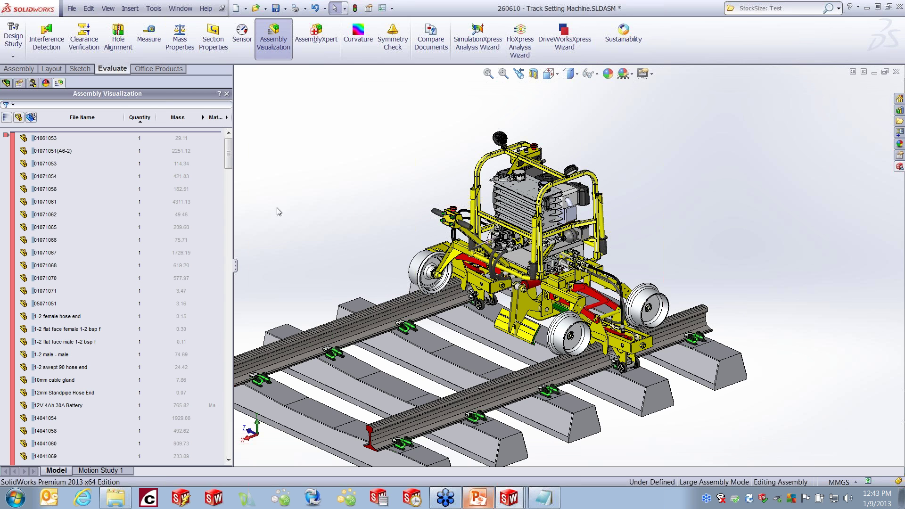
Step: Widen the component list and enlarge the Material column so its full entries can be read
{"action": "left_click_drag", "start_coordinate": [233, 211], "coordinate": [330, 201]}
{"action": "left_click_drag", "start_coordinate": [326, 152], "coordinate": [327, 198]}
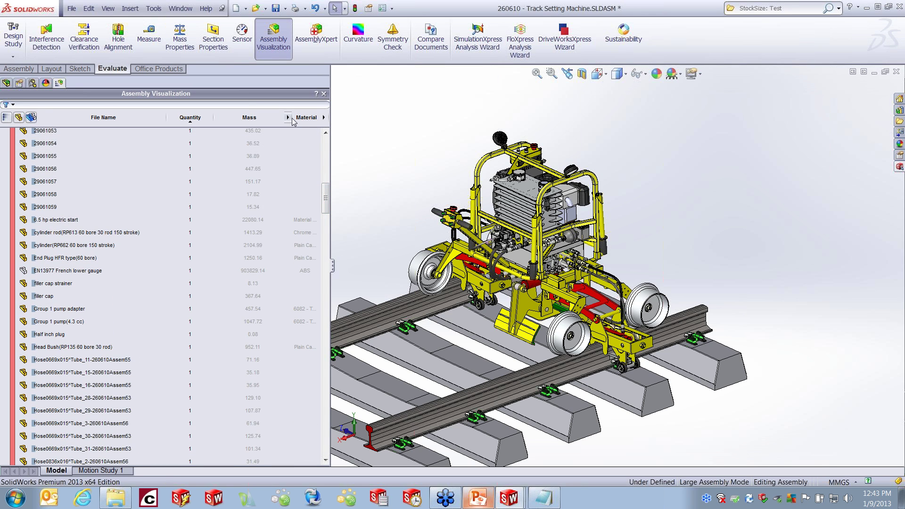
{"action": "left_click_drag", "start_coordinate": [291, 117], "coordinate": [263, 118]}
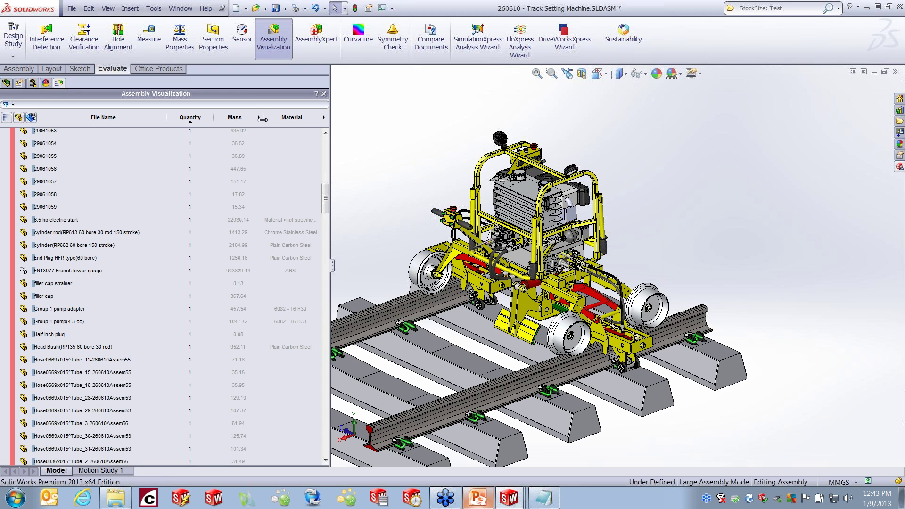
Step: Set the Material property of component 27061067 to Aluminum 6061 directly in the list
{"action": "left_click_drag", "start_coordinate": [327, 200], "coordinate": [325, 315]}
{"action": "left_click", "coordinate": [309, 152]}
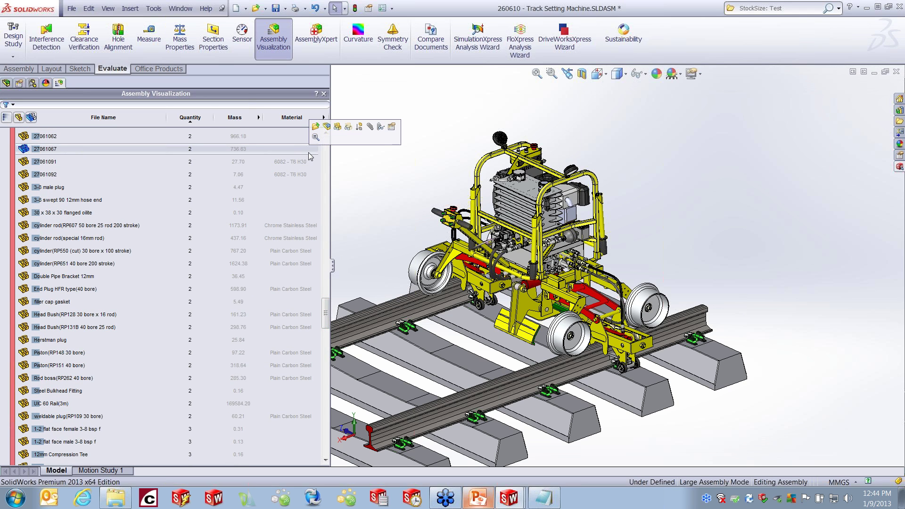
{"action": "left_click", "coordinate": [301, 149]}
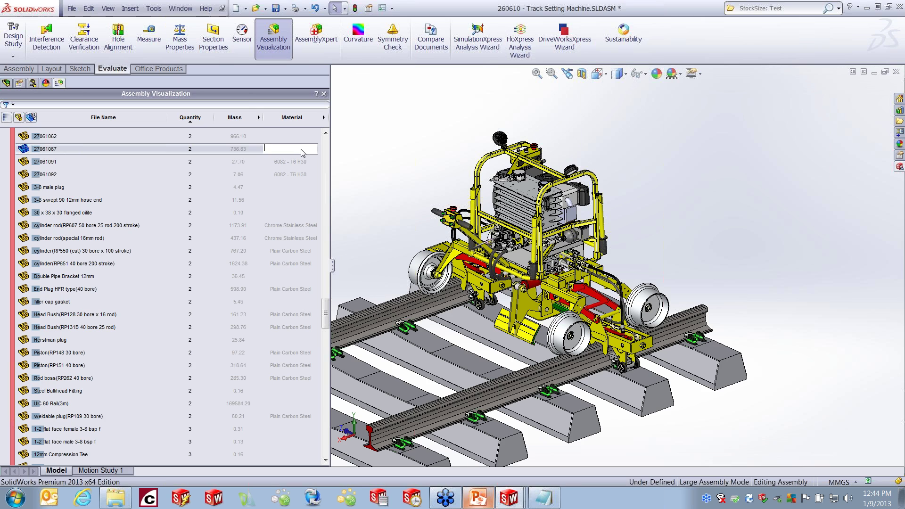
{"action": "type", "text": "Aluminum 6061"}
{"action": "left_click", "coordinate": [403, 142]}
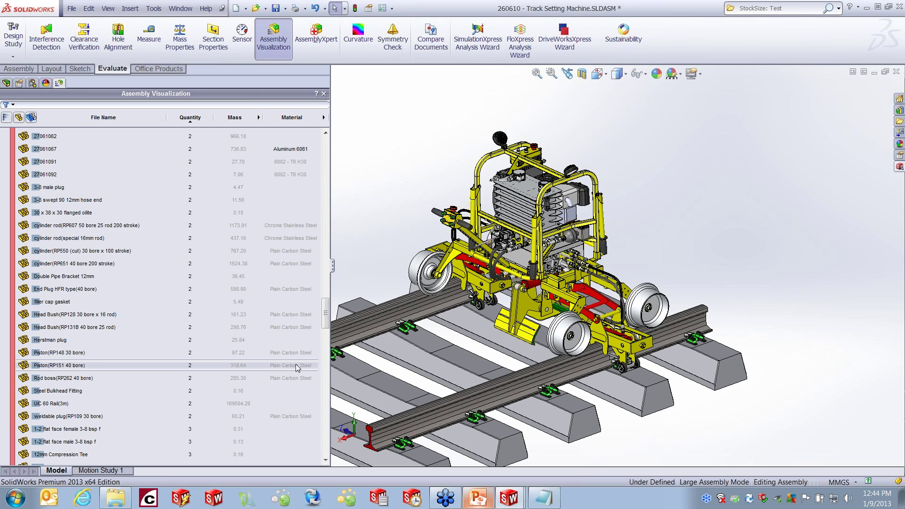
Step: Sort the components by material and look through the reordered list
{"action": "left_click", "coordinate": [292, 118]}
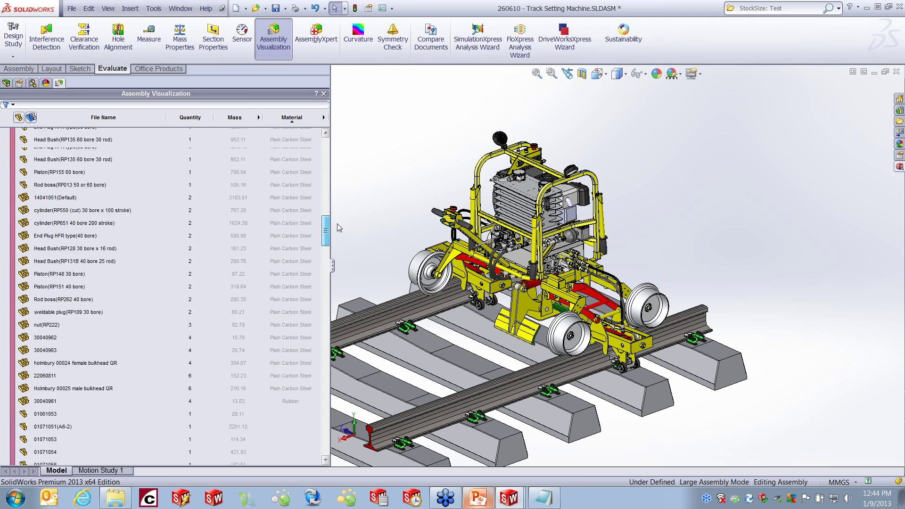
{"action": "left_click_drag", "start_coordinate": [340, 220], "coordinate": [343, 167]}
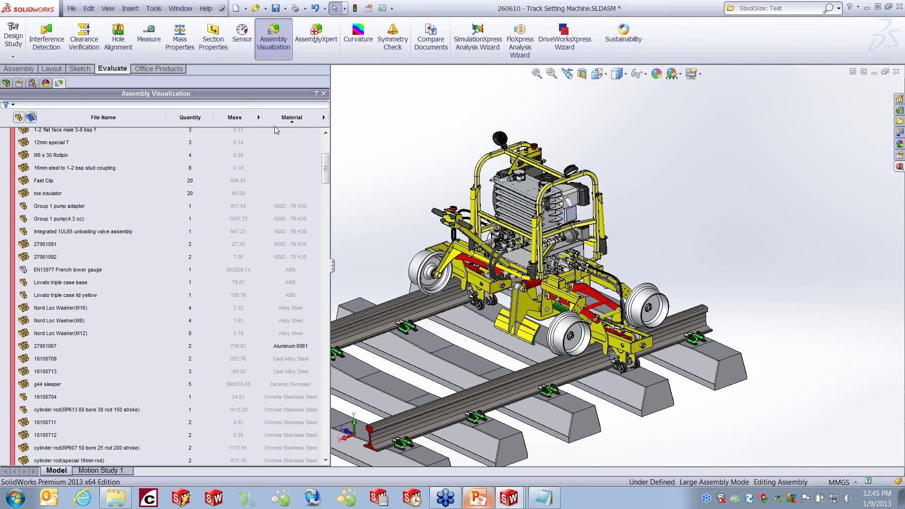
{"action": "scroll", "coordinate": [283, 155], "scroll_direction": "up", "scroll_amount": 5}
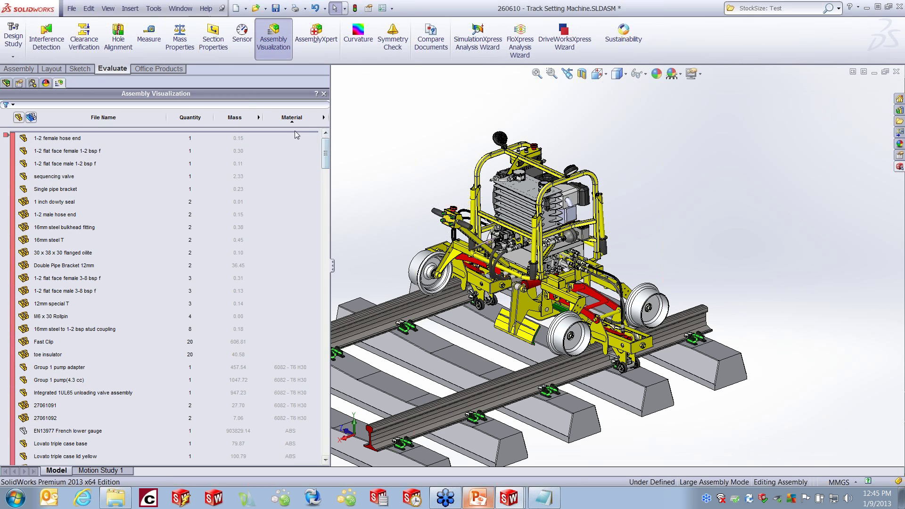
Step: Isolate the components made of 6082 - T6 H30 by moving the rollback bars around their rows
{"action": "left_click_drag", "start_coordinate": [300, 132], "coordinate": [291, 361]}
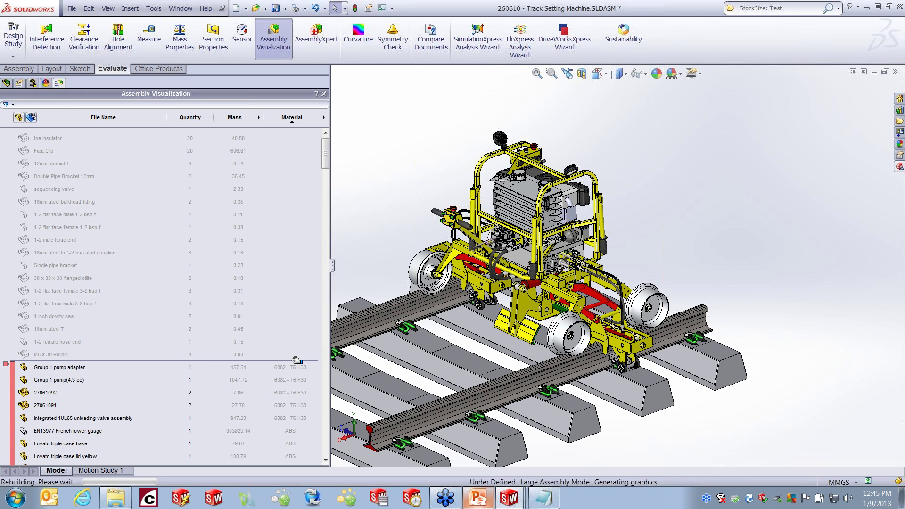
{"action": "left_click_drag", "start_coordinate": [329, 156], "coordinate": [284, 223]}
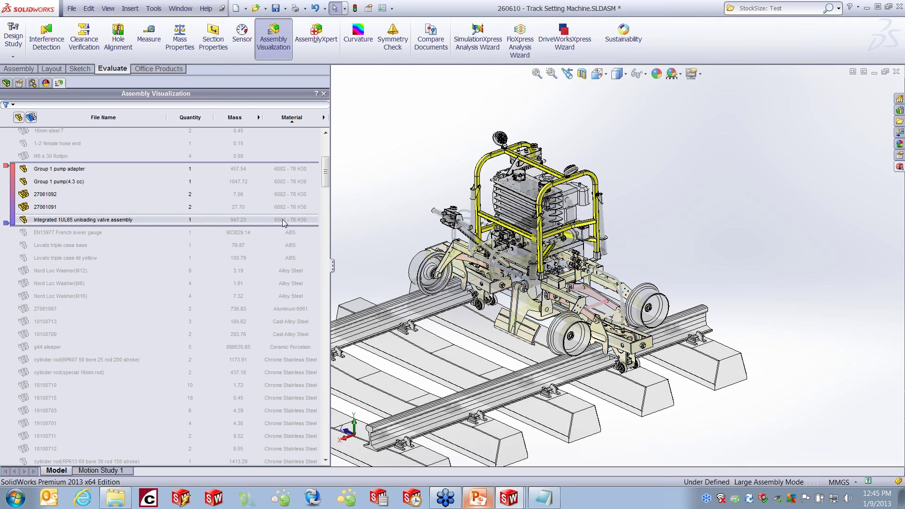
{"action": "scroll", "coordinate": [592, 259], "scroll_direction": "down", "scroll_amount": 5}
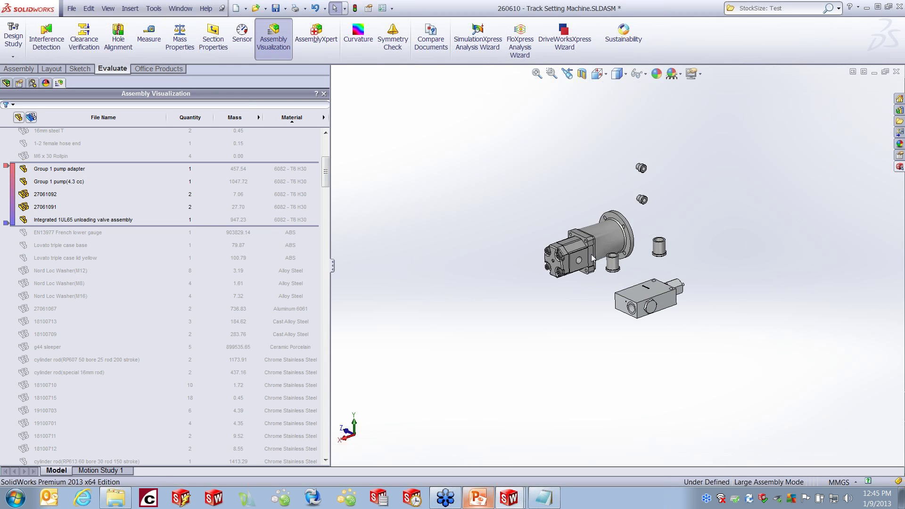
{"action": "scroll", "coordinate": [641, 247], "scroll_direction": "down", "scroll_amount": 3}
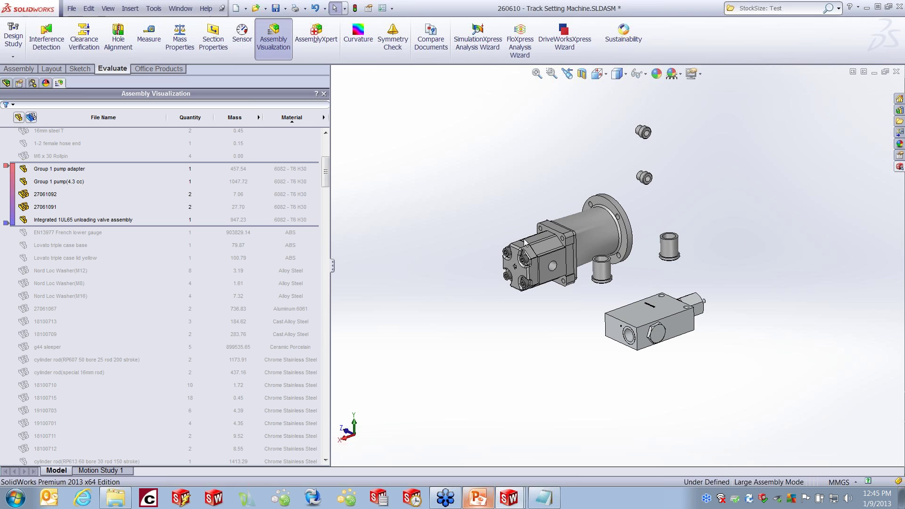
Step: Roll the upper rollback bar to the top and the lower one to the end to show all components again
{"action": "right_click", "coordinate": [221, 181]}
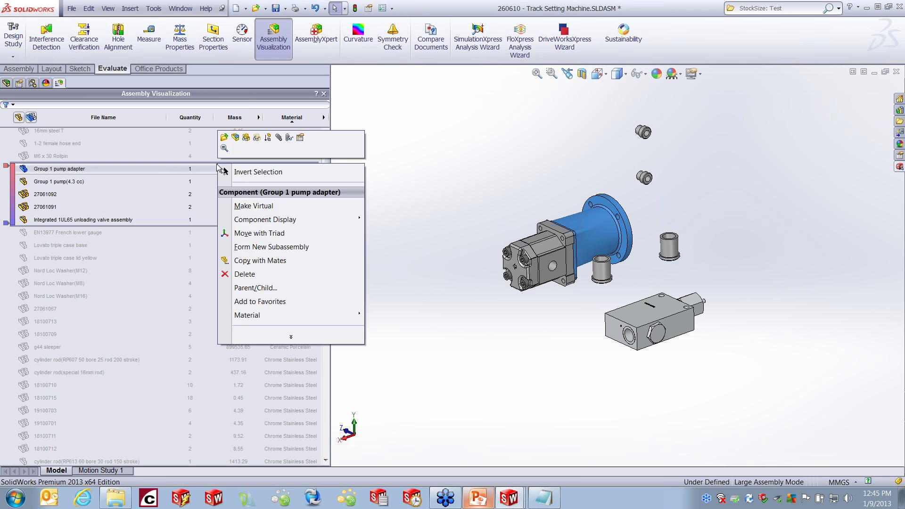
{"action": "left_click", "coordinate": [171, 180]}
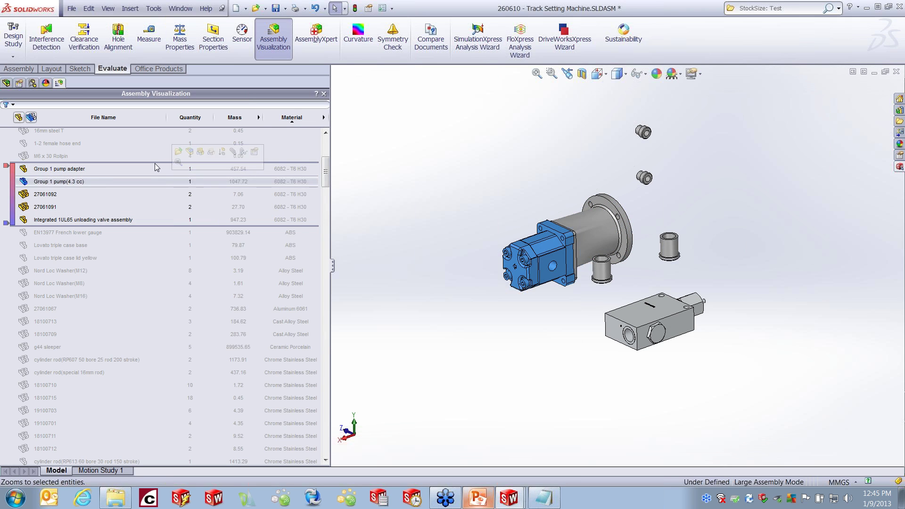
{"action": "right_click", "coordinate": [156, 166]}
{"action": "left_click", "coordinate": [149, 164]}
{"action": "right_click", "coordinate": [149, 165]}
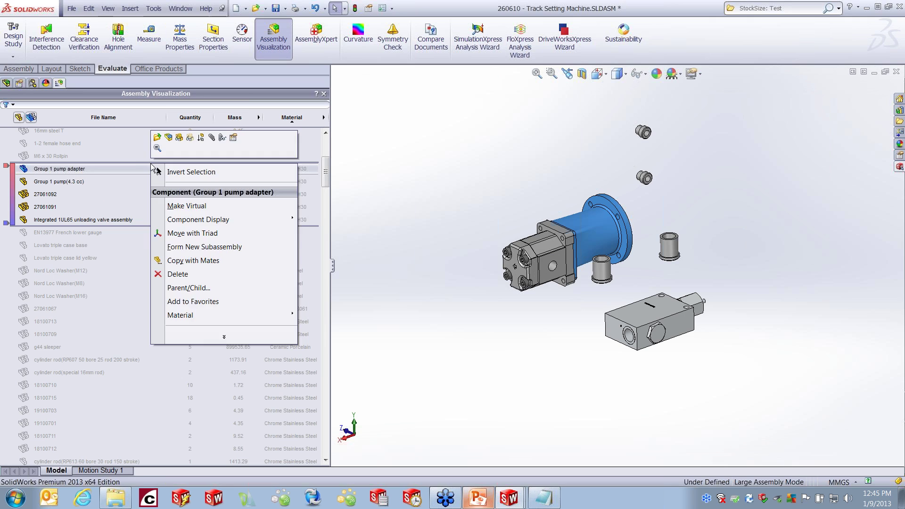
{"action": "left_click", "coordinate": [148, 162]}
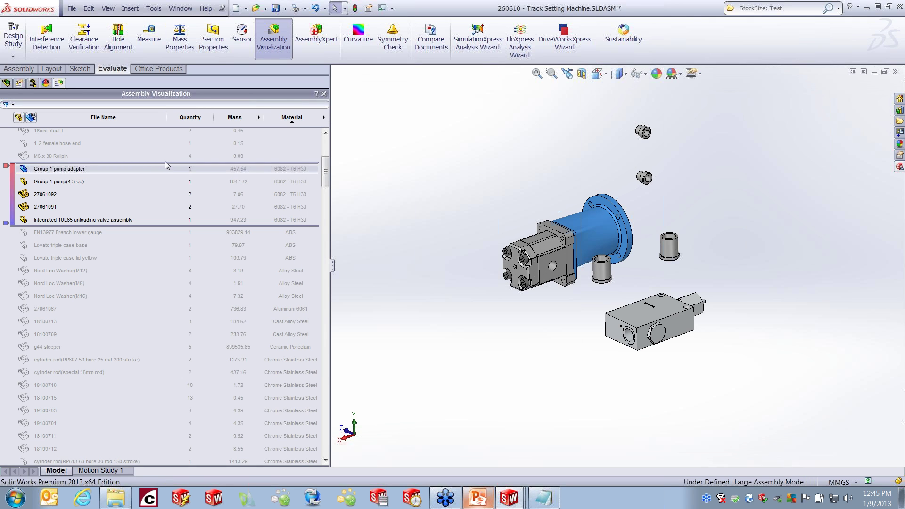
{"action": "right_click", "coordinate": [168, 161]}
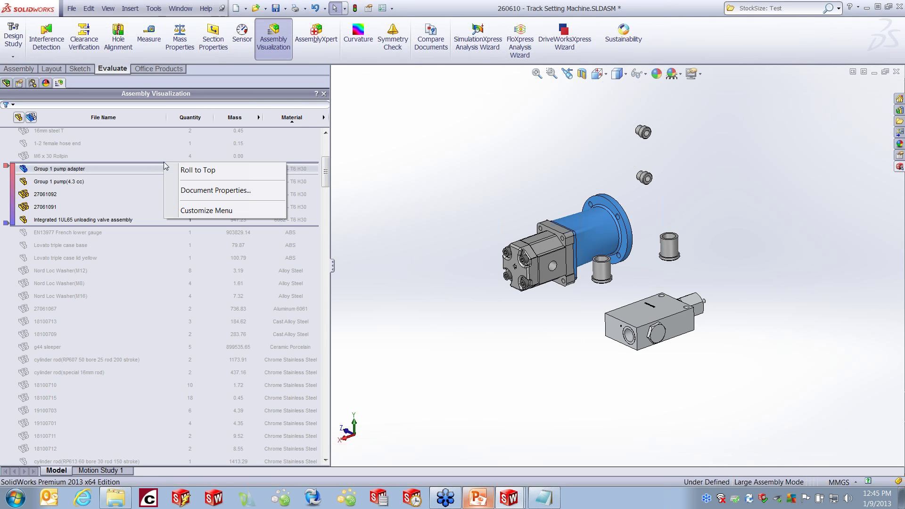
{"action": "left_click", "coordinate": [185, 170]}
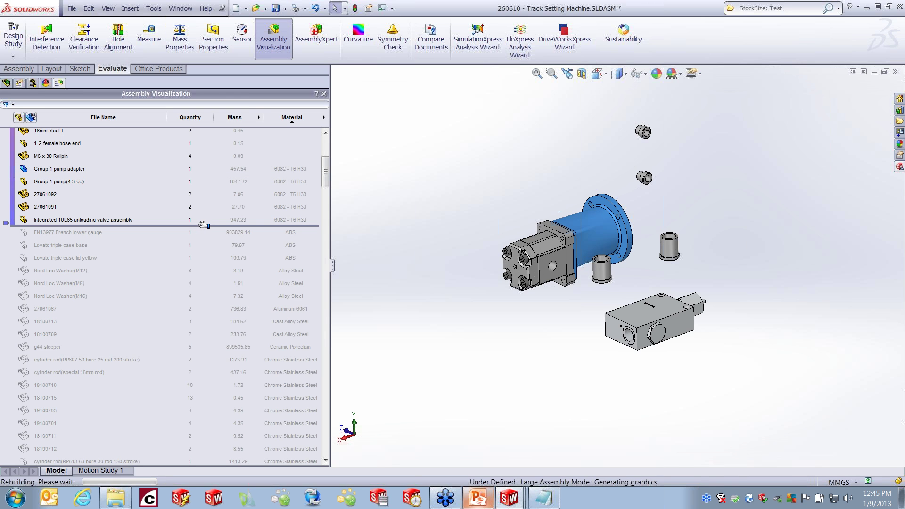
{"action": "right_click", "coordinate": [198, 224]}
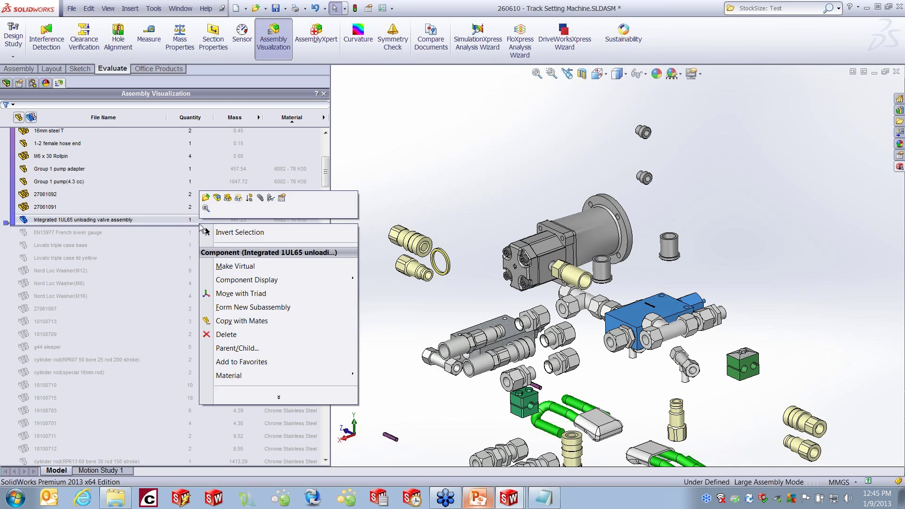
{"action": "right_click", "coordinate": [194, 228]}
{"action": "left_click", "coordinate": [207, 233]}
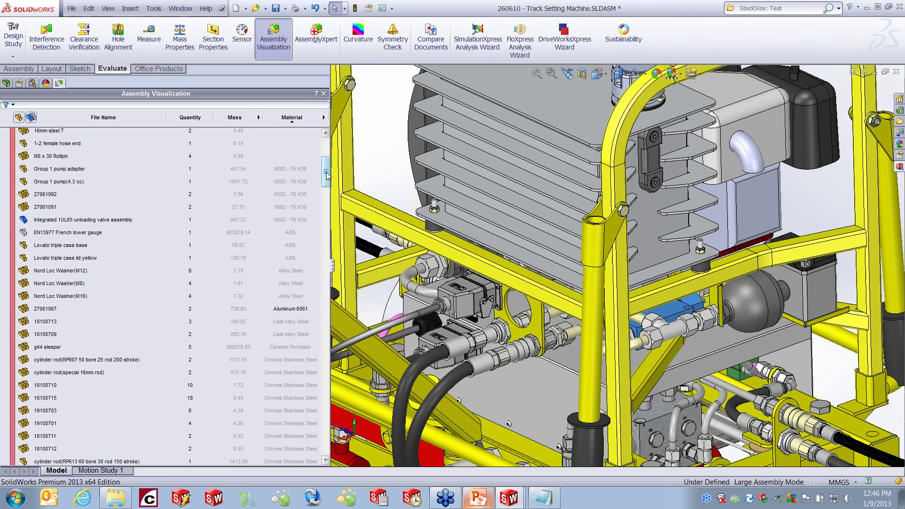
Step: Turn on the visualization colours for the components sorted by material and view more of the machine
{"action": "left_click_drag", "start_coordinate": [329, 175], "coordinate": [329, 181]}
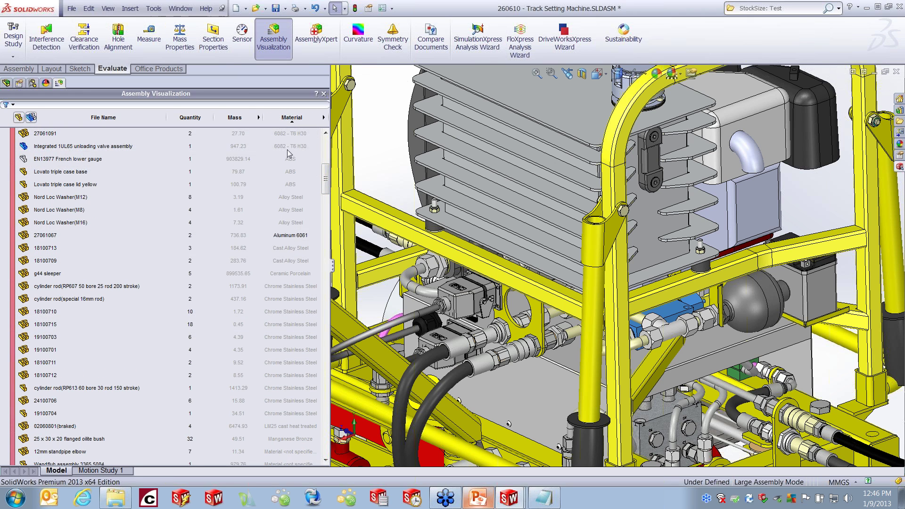
{"action": "left_click", "coordinate": [12, 169]}
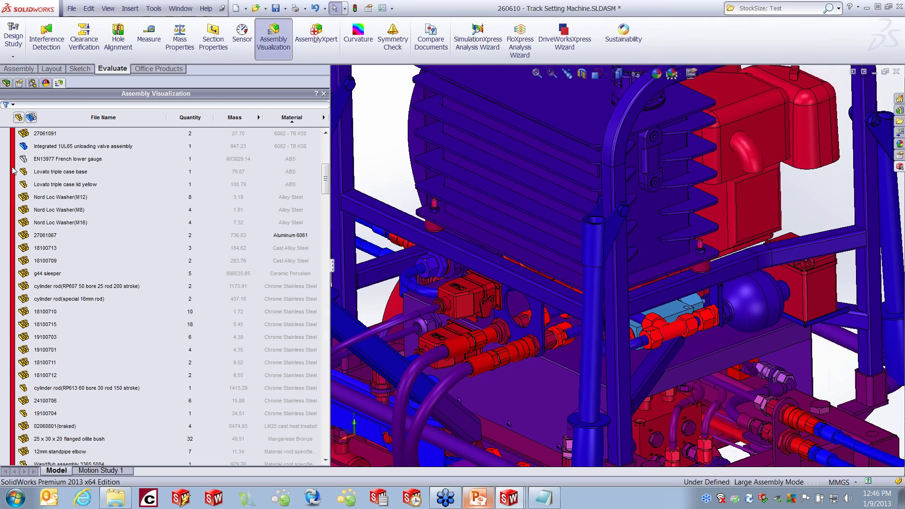
{"action": "scroll", "coordinate": [453, 233], "scroll_direction": "up", "scroll_amount": 3}
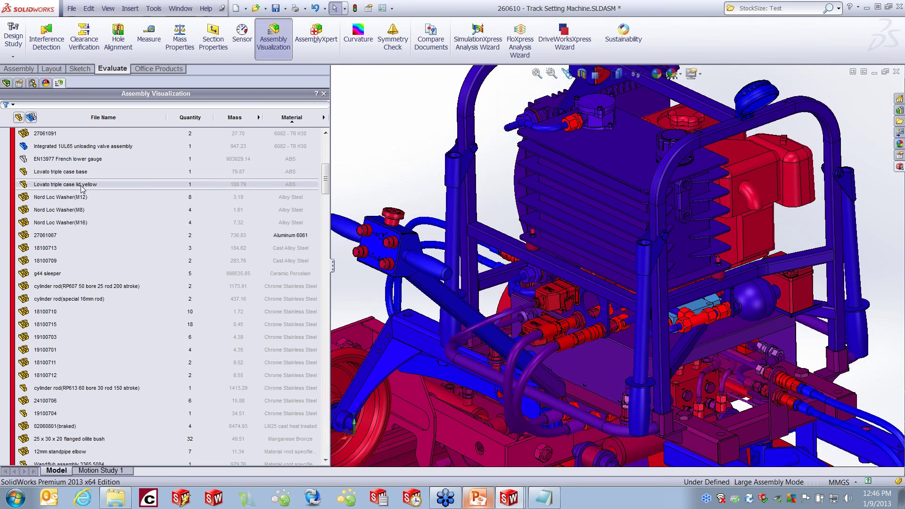
Step: Group identical material values so that the components of each material share one colour
{"action": "left_click_drag", "start_coordinate": [327, 178], "coordinate": [328, 142]}
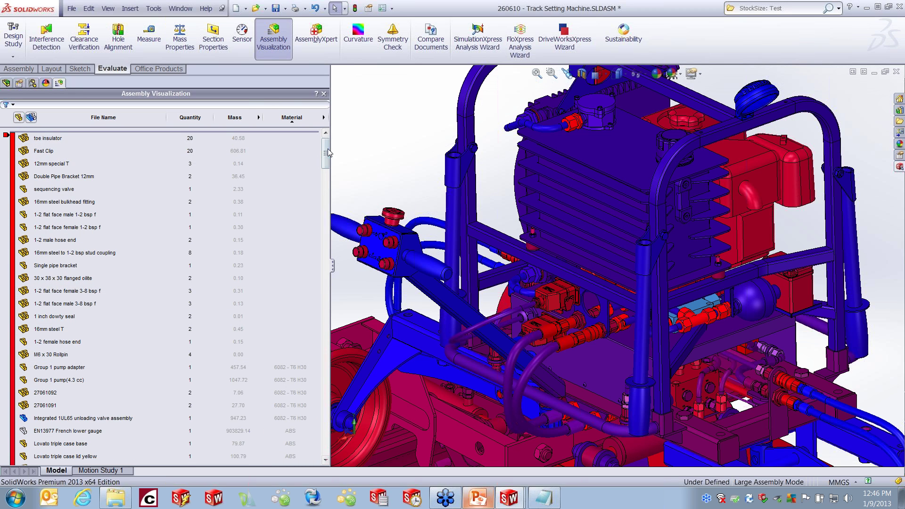
{"action": "left_click_drag", "start_coordinate": [326, 153], "coordinate": [324, 230]}
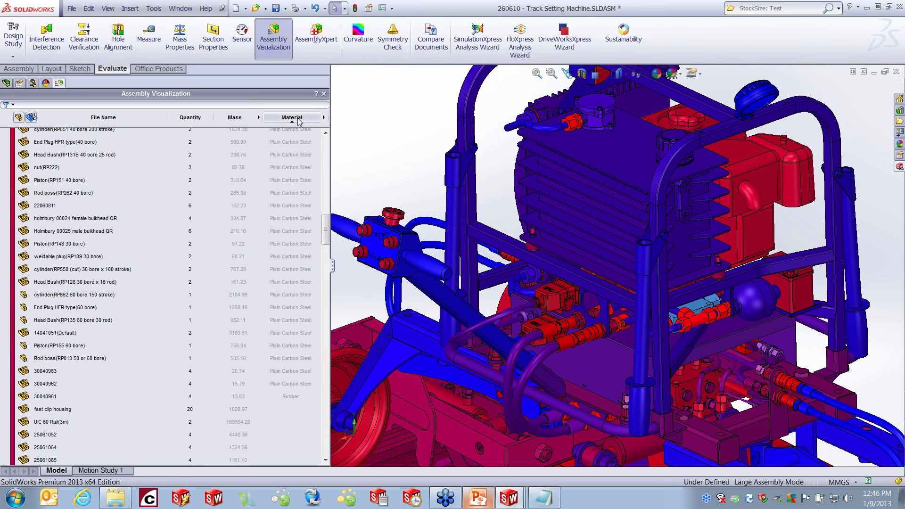
{"action": "right_click", "coordinate": [13, 224]}
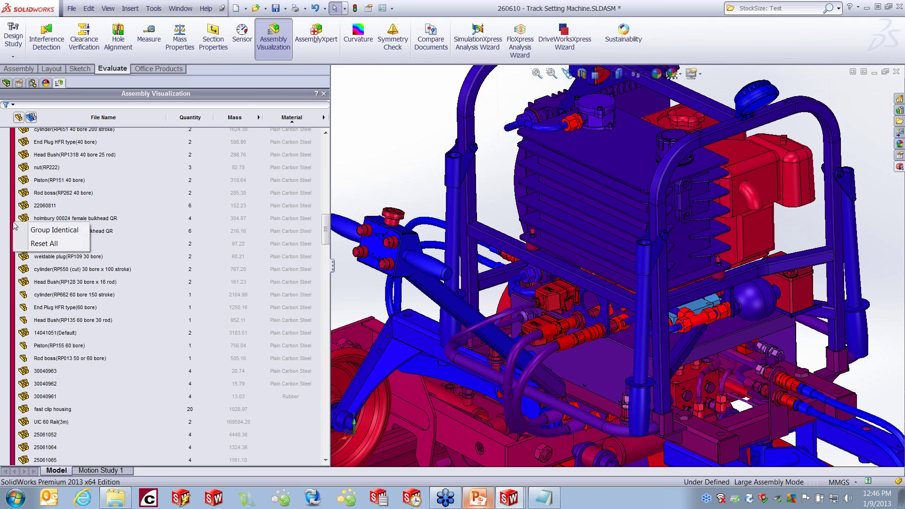
{"action": "left_click", "coordinate": [64, 233]}
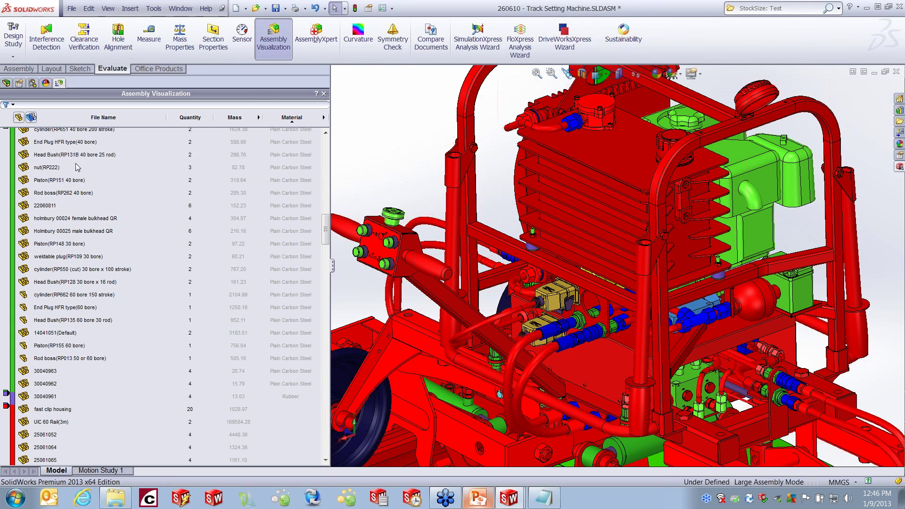
Step: Look through the components grouped by material in the visualization list and view the options of the Material column
{"action": "scroll", "coordinate": [407, 177], "scroll_direction": "up", "scroll_amount": 5}
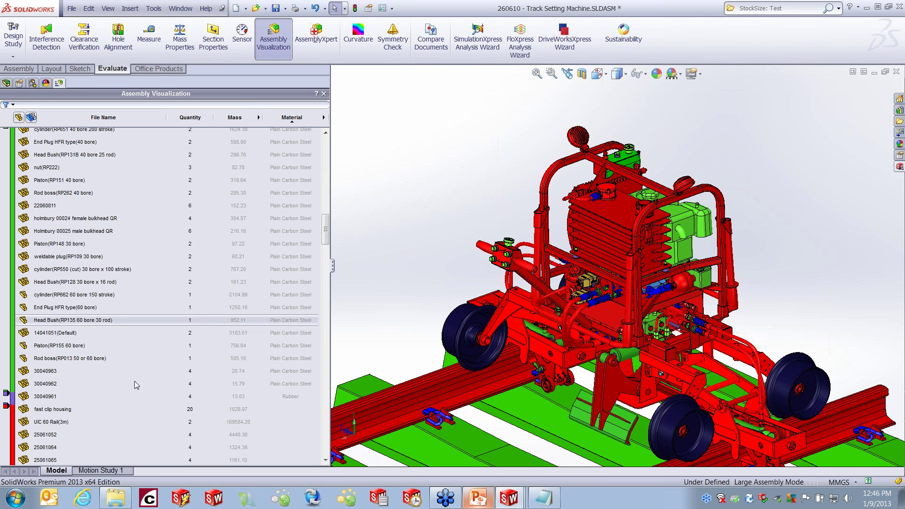
{"action": "left_click_drag", "start_coordinate": [327, 236], "coordinate": [328, 264]}
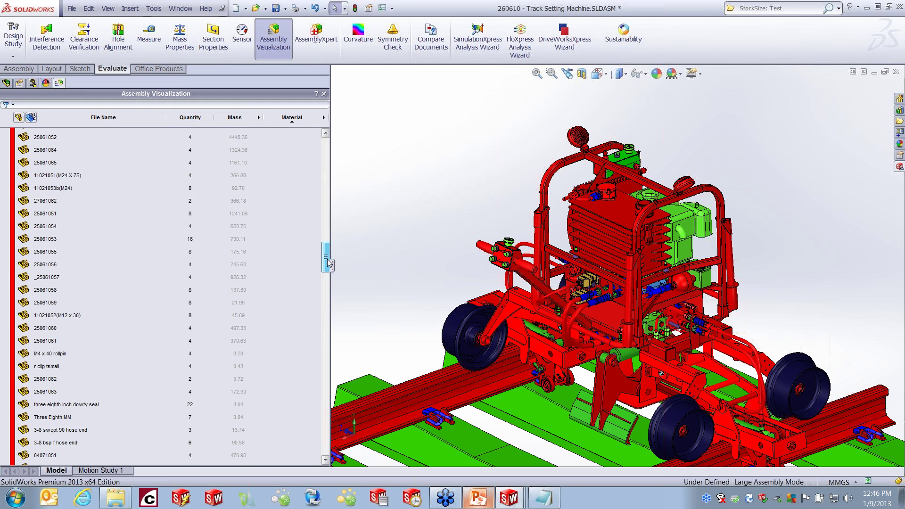
{"action": "left_click_drag", "start_coordinate": [328, 264], "coordinate": [349, 164]}
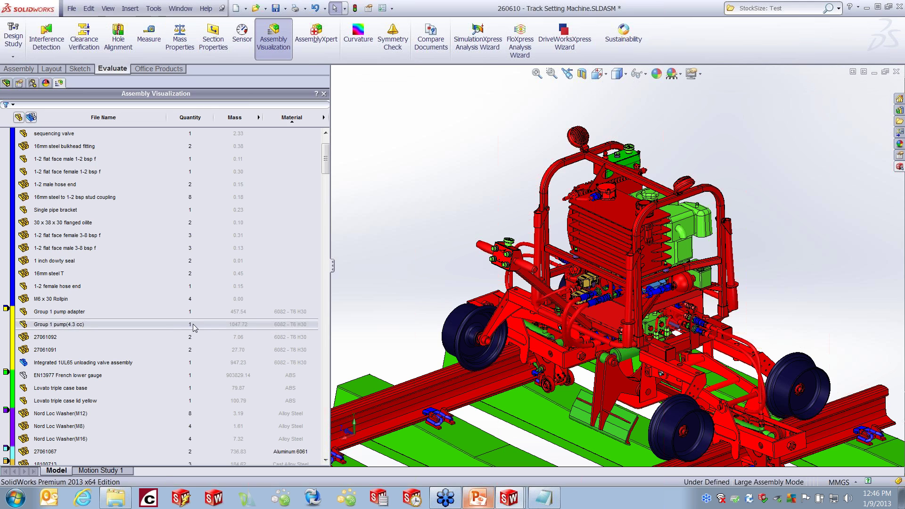
{"action": "left_click", "coordinate": [325, 118]}
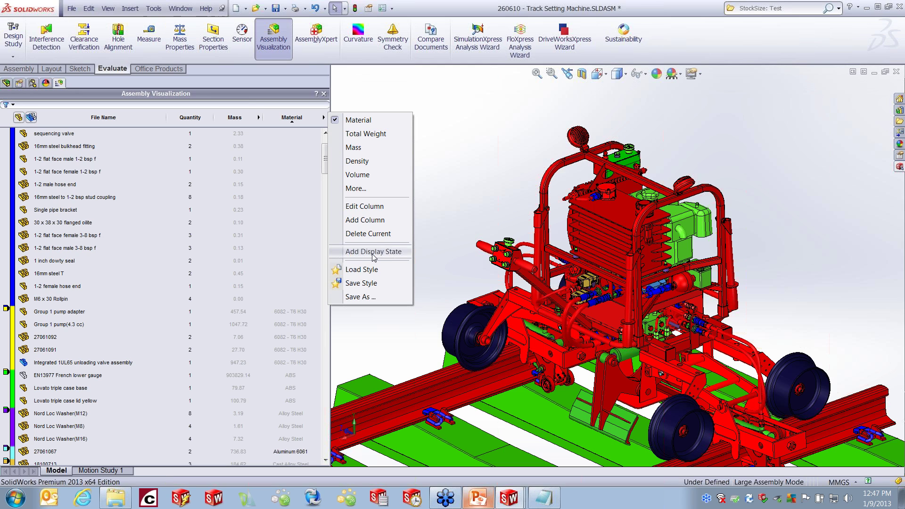
{"action": "left_click", "coordinate": [459, 166]}
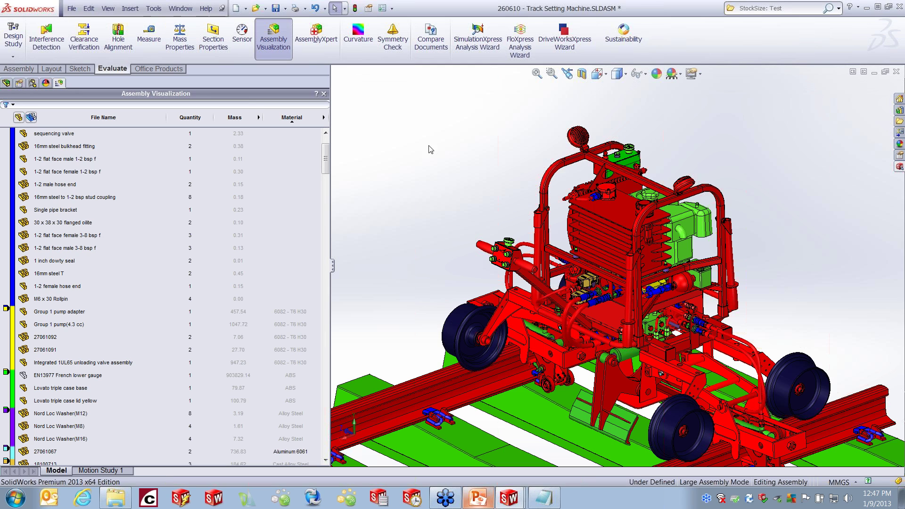
Step: Open the blank Material cell of the sequencing valve for editing and leave it without entering a value
{"action": "left_click", "coordinate": [293, 138]}
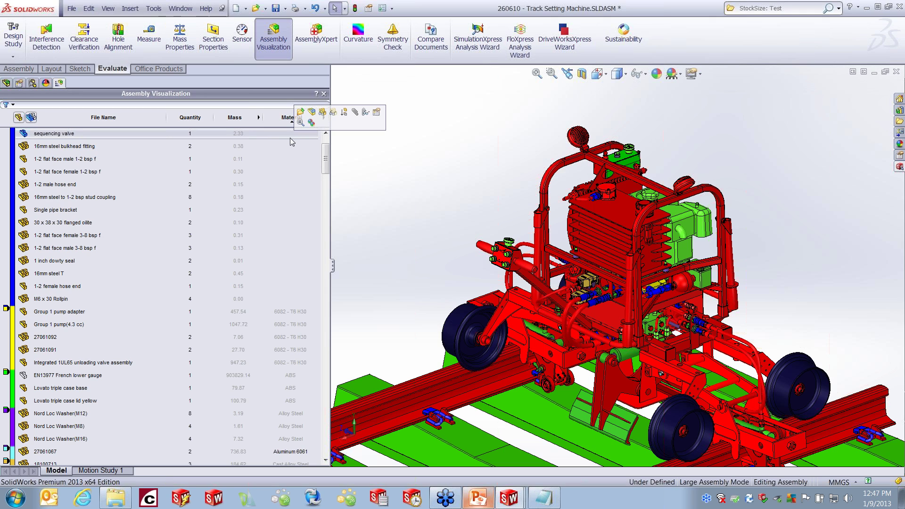
{"action": "left_click", "coordinate": [290, 137]}
{"action": "left_click", "coordinate": [292, 157]}
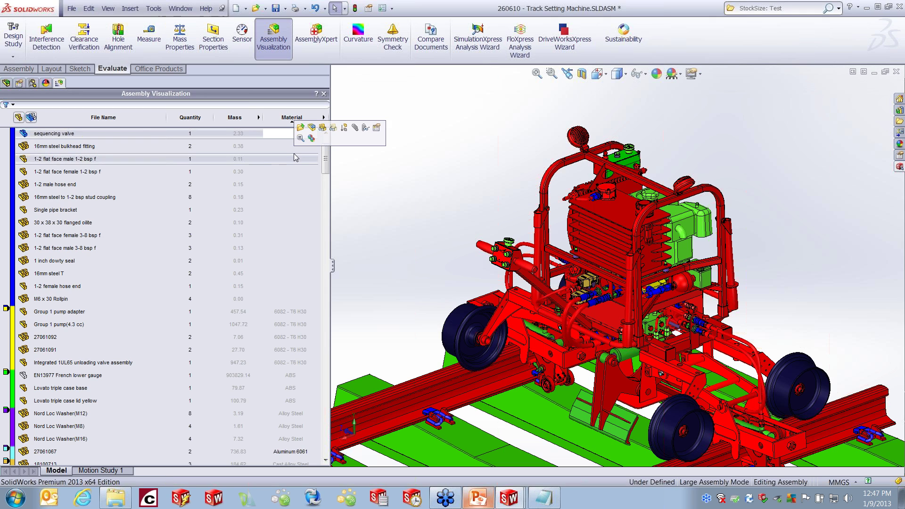
{"action": "left_click", "coordinate": [294, 172]}
{"action": "left_click", "coordinate": [376, 242]}
Step: Switch to the PowerPoint presentation and show the slide on updating custom properties with Task Scheduler
{"action": "left_click", "coordinate": [481, 499]}
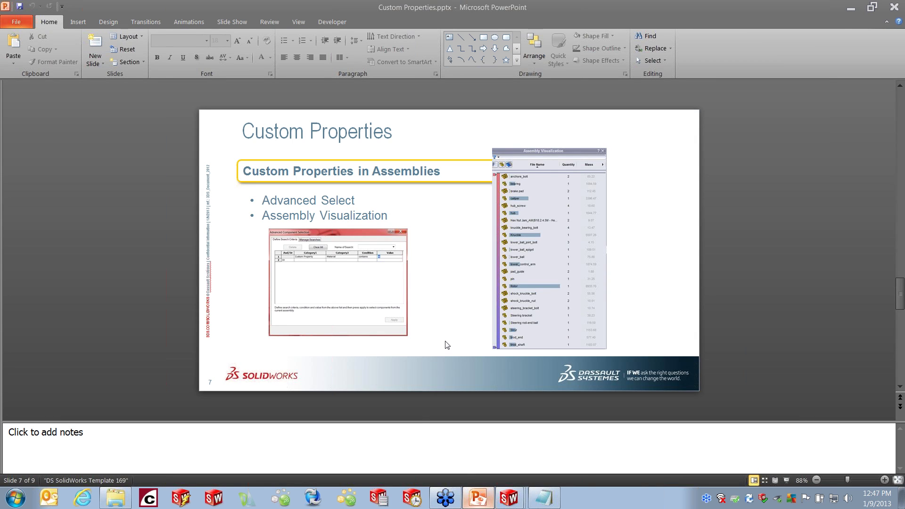
{"action": "scroll", "coordinate": [446, 344], "scroll_direction": "down", "scroll_amount": 1}
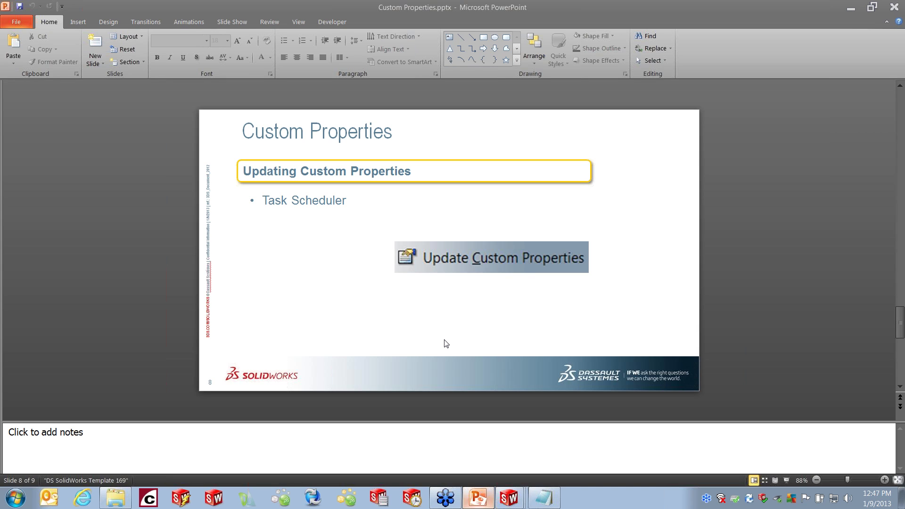
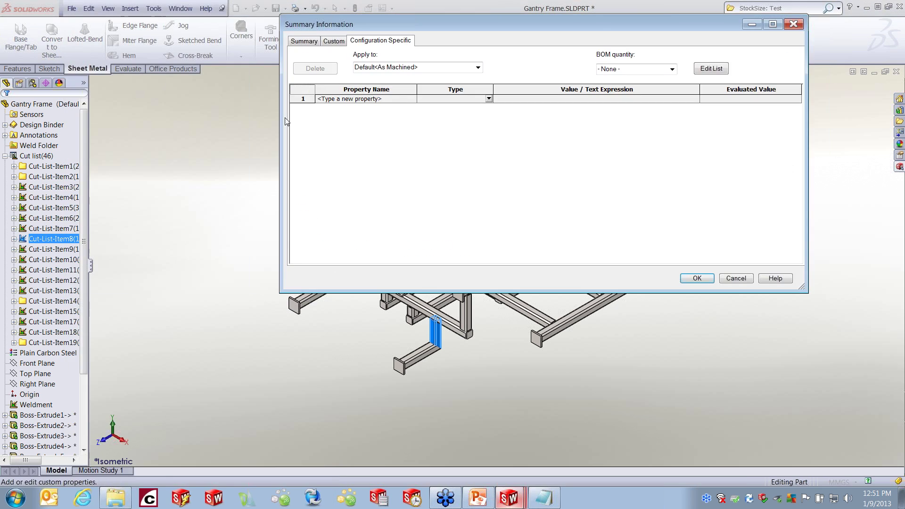
Step: View the predefined property names available for the Gantry Frame's configuration-specific properties, then cancel the Summary Information dialog
{"action": "left_click", "coordinate": [406, 98]}
{"action": "left_click", "coordinate": [413, 99]}
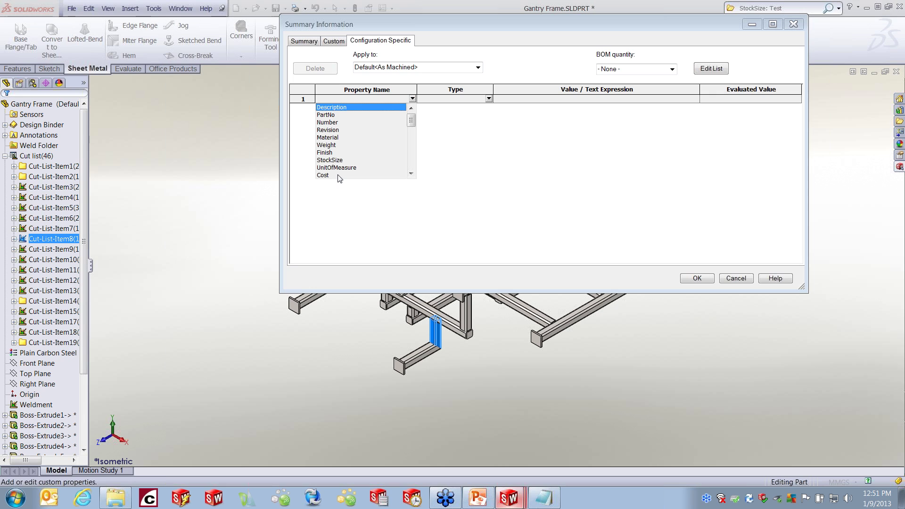
{"action": "left_click", "coordinate": [749, 280]}
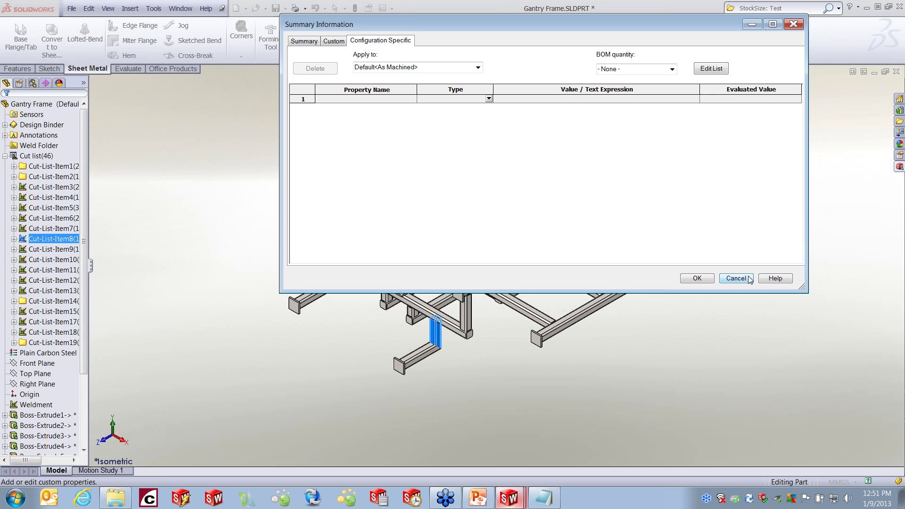
{"action": "left_click", "coordinate": [735, 281]}
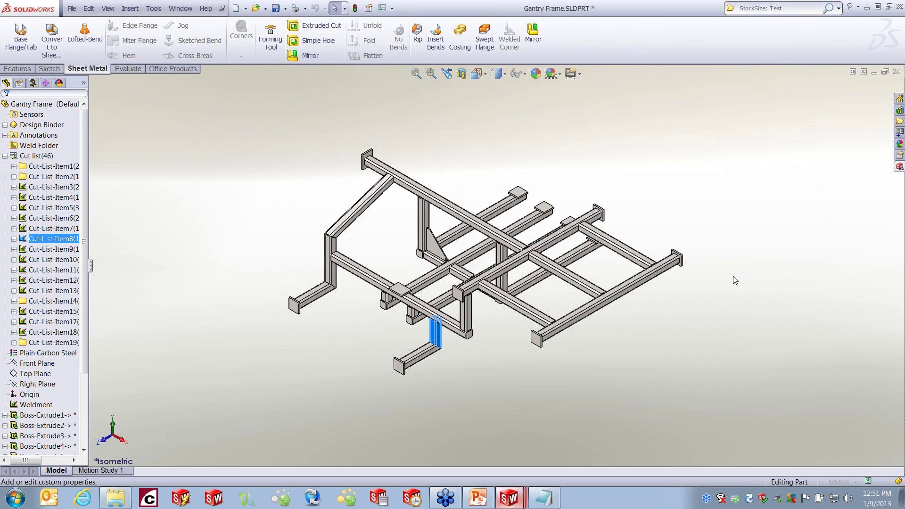
Step: Look up the folder set for Custom Property Files under File Locations in the system options
{"action": "left_click", "coordinate": [393, 8]}
{"action": "left_click", "coordinate": [401, 21]}
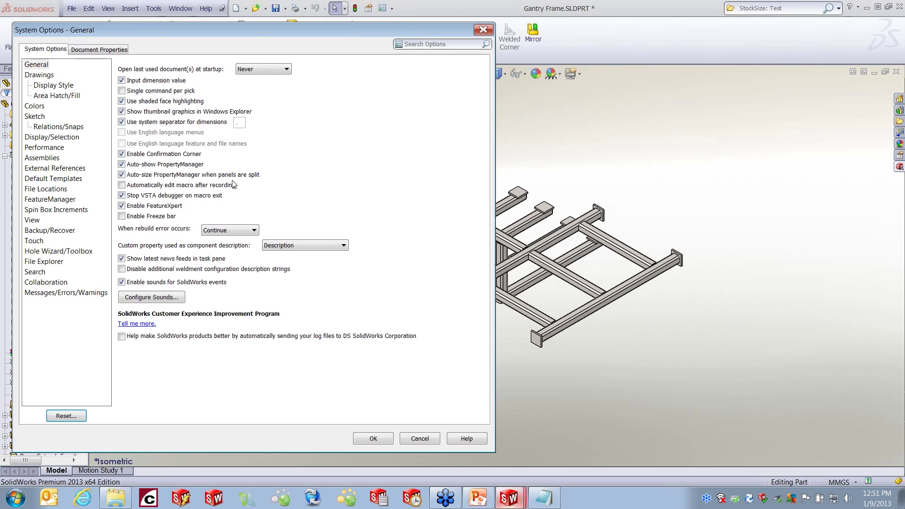
{"action": "left_click", "coordinate": [42, 190]}
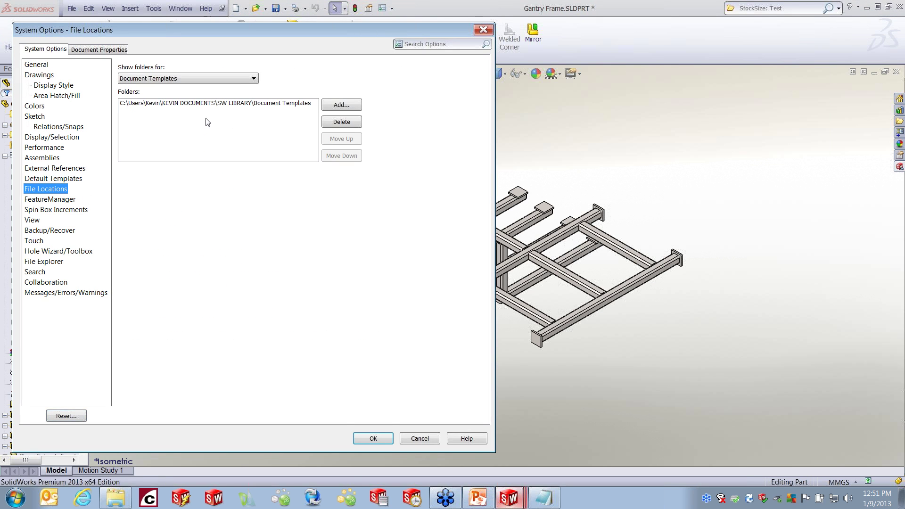
{"action": "left_click", "coordinate": [255, 79]}
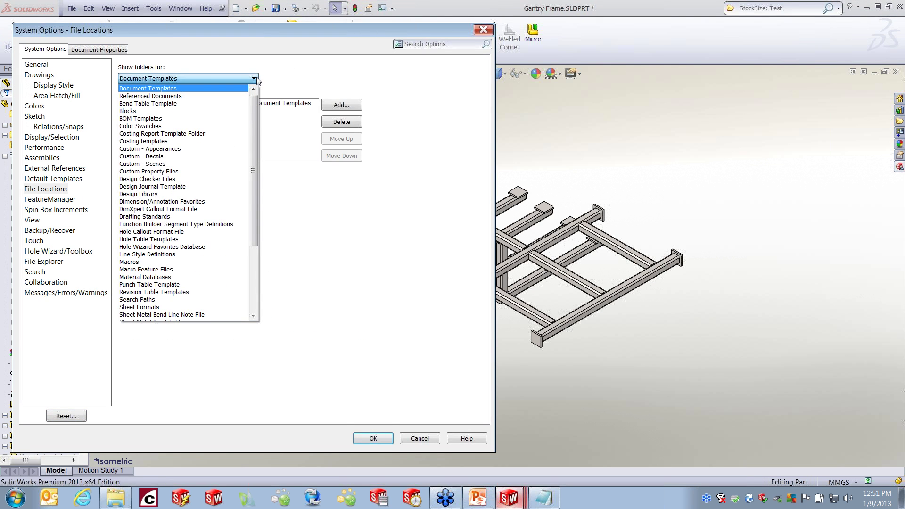
{"action": "left_click", "coordinate": [166, 174]}
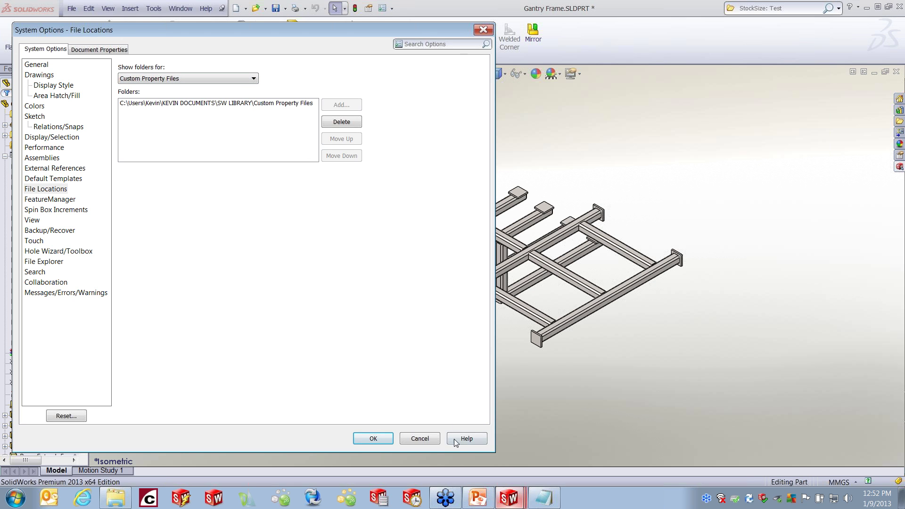
{"action": "left_click", "coordinate": [373, 438]}
Step: View where the property list can be edited in the Gantry Frame's file properties and close the dialog
{"action": "left_click", "coordinate": [72, 8]}
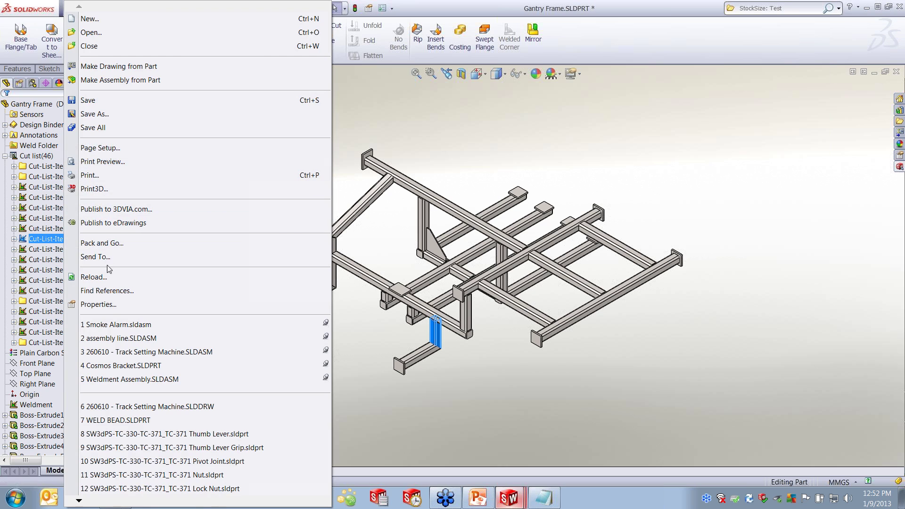
{"action": "left_click", "coordinate": [99, 304]}
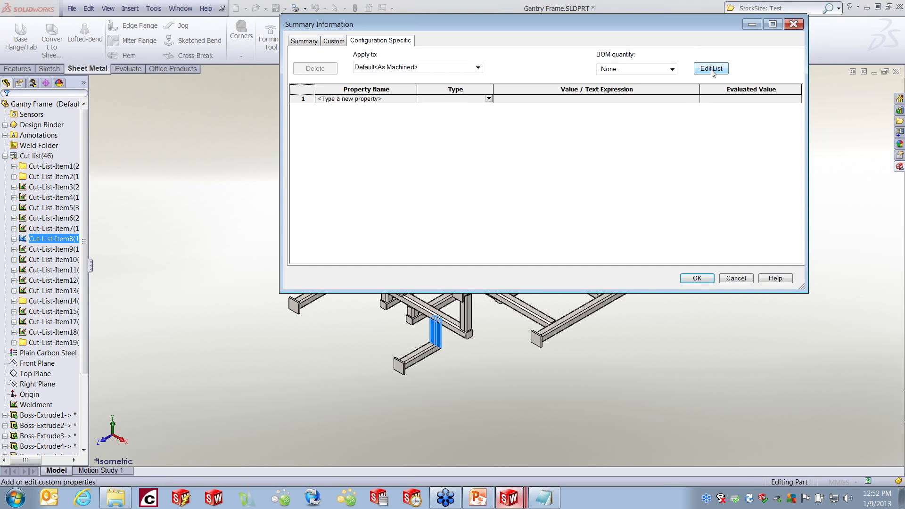
{"action": "left_click", "coordinate": [793, 24]}
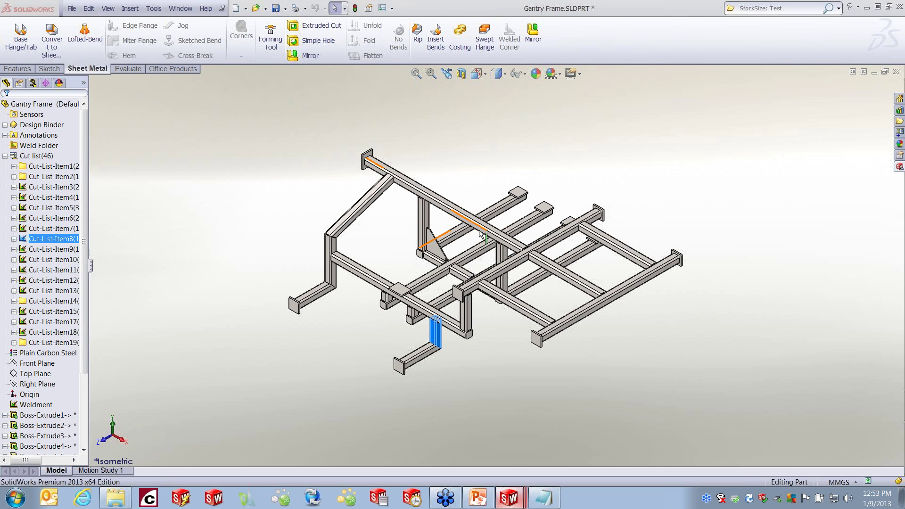
Step: In the Track Setting Machine assembly, replace the Material column with a custom column based on the SW-Material property
{"action": "mouse_move", "coordinate": [513, 504]}
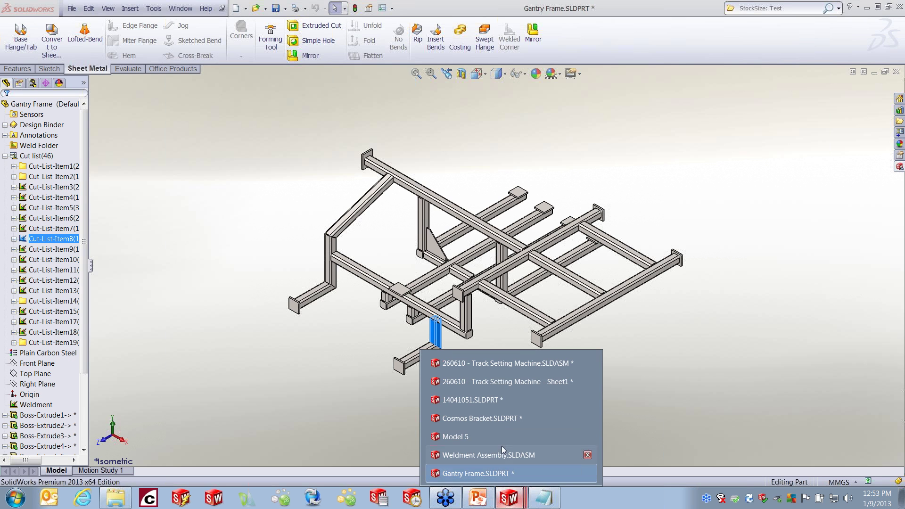
{"action": "left_click", "coordinate": [512, 367]}
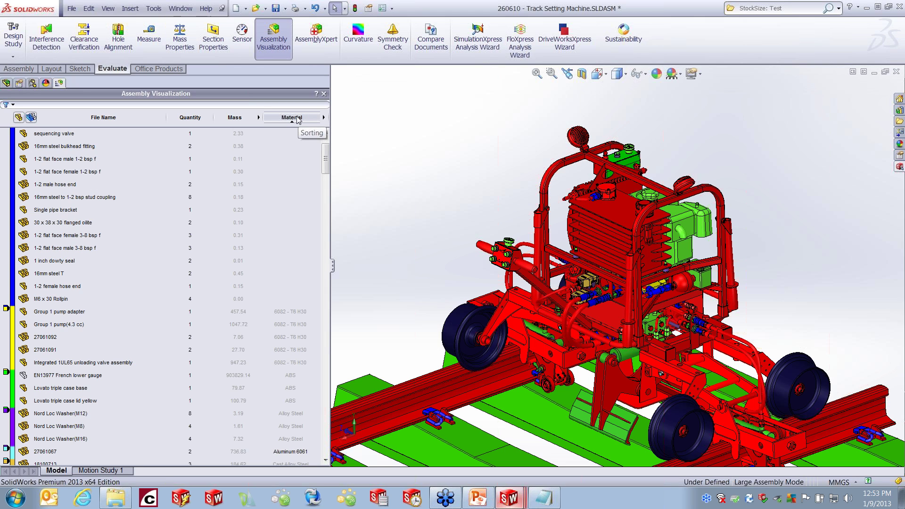
{"action": "left_click", "coordinate": [324, 118]}
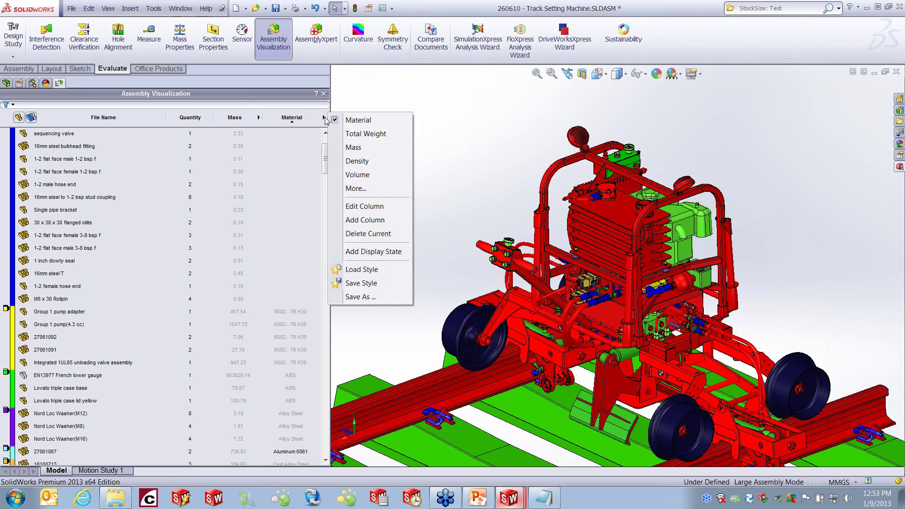
{"action": "left_click", "coordinate": [361, 189]}
{"action": "left_click", "coordinate": [536, 211]}
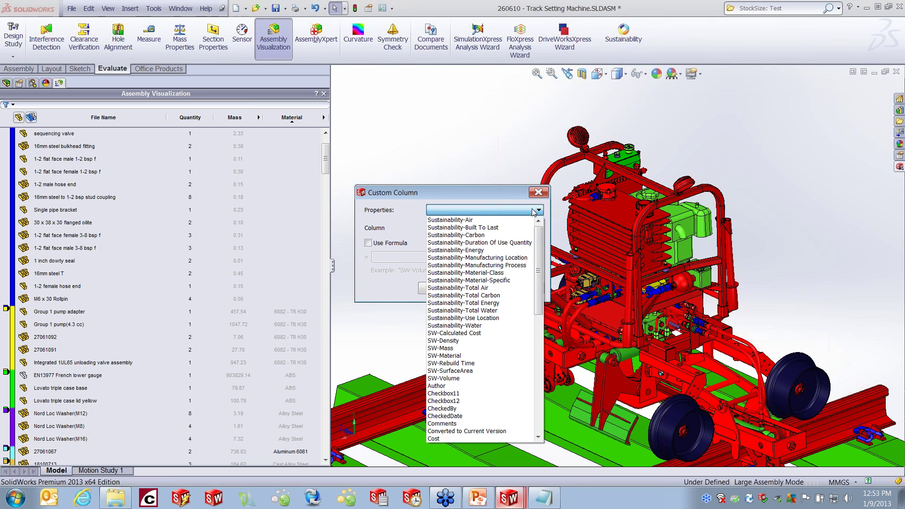
{"action": "left_click", "coordinate": [447, 356]}
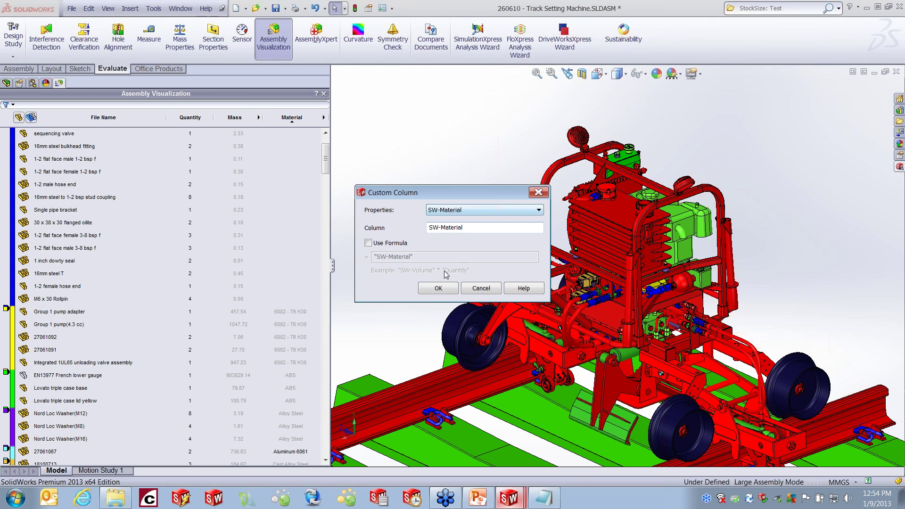
{"action": "left_click", "coordinate": [439, 289]}
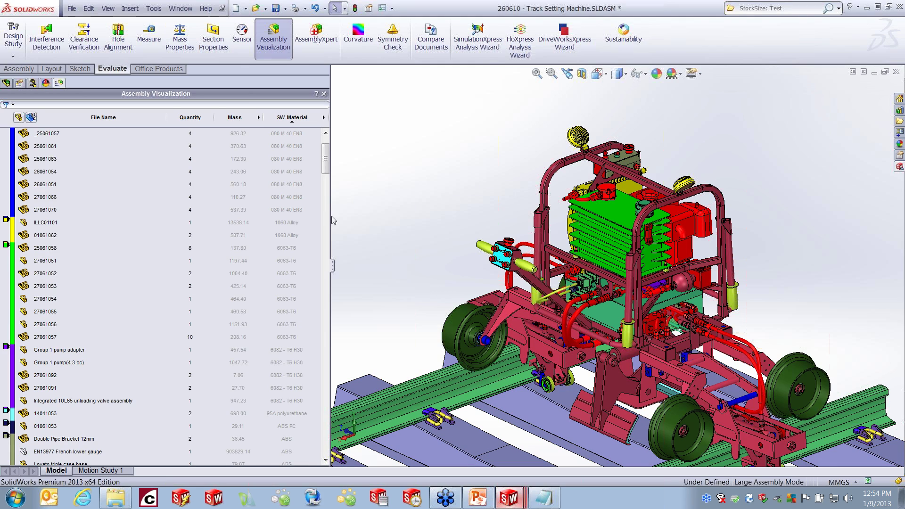
Step: Open the tank top plate, part 27061056, from the assembly in its own window and select its assigned material
{"action": "left_click_drag", "start_coordinate": [329, 159], "coordinate": [333, 140]}
{"action": "left_click", "coordinate": [599, 219]}
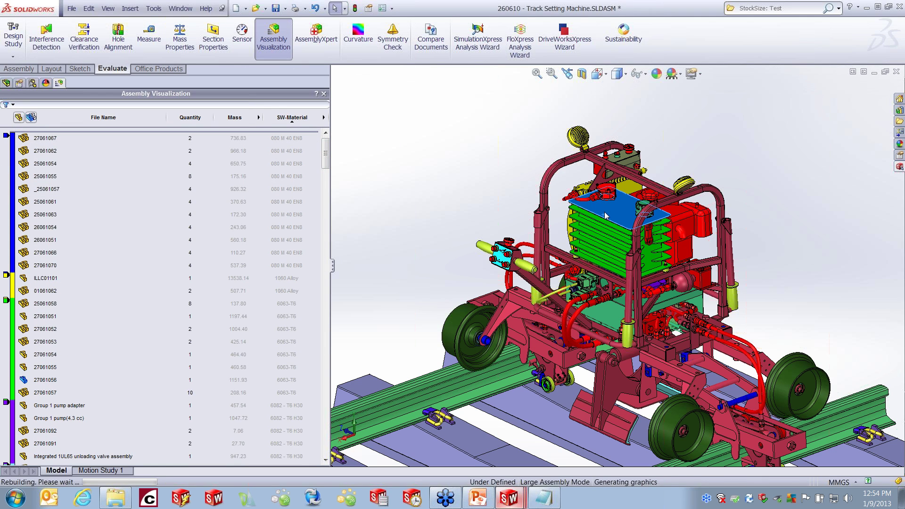
{"action": "right_click", "coordinate": [606, 215]}
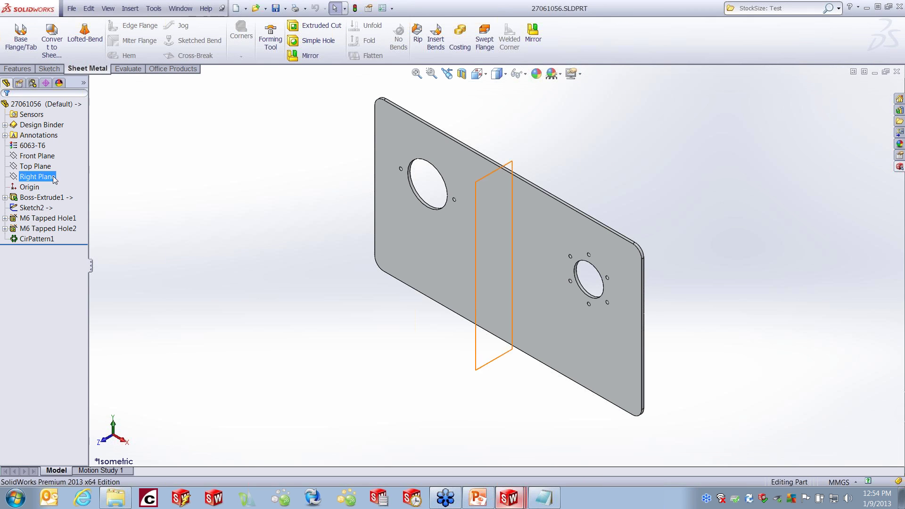
{"action": "double_click", "coordinate": [33, 145]}
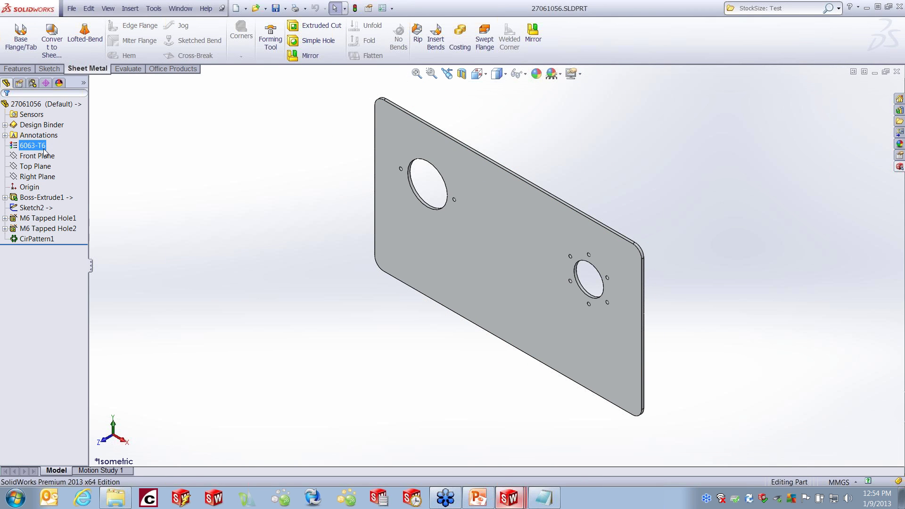
Step: Add a custom property named Material to part 27061056, linked to the part's assigned material, and accept the properties
{"action": "left_click", "coordinate": [72, 8]}
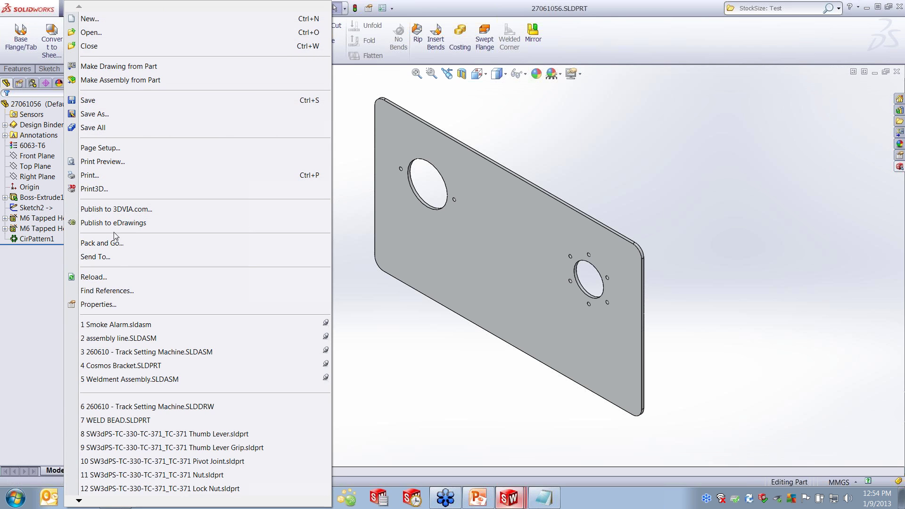
{"action": "left_click", "coordinate": [111, 305]}
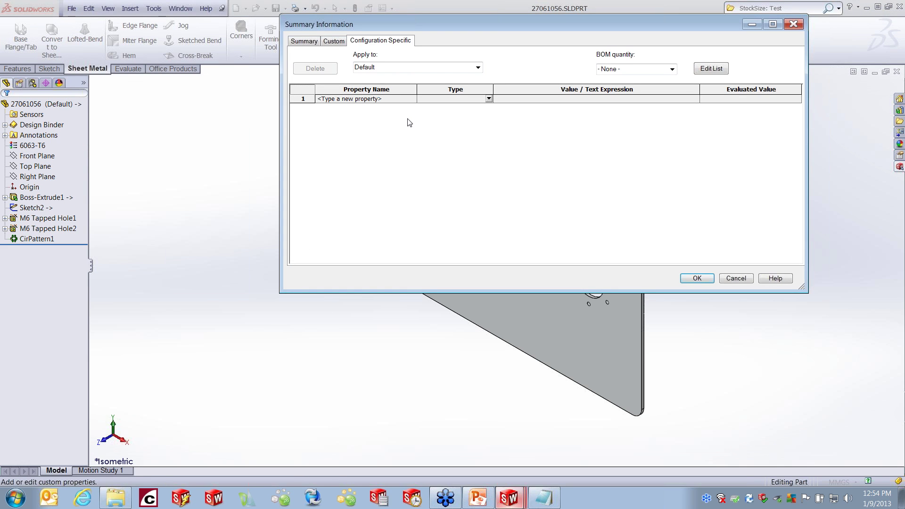
{"action": "left_click", "coordinate": [334, 41]}
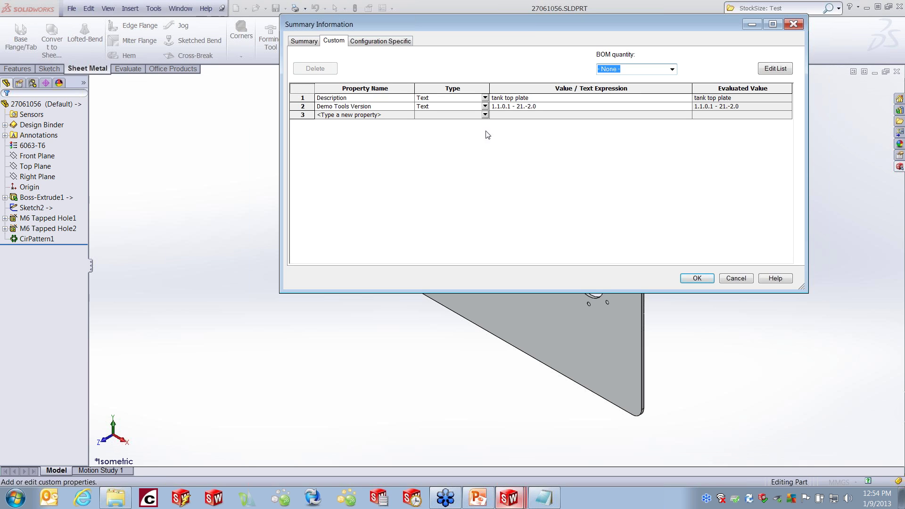
{"action": "left_click", "coordinate": [411, 115]}
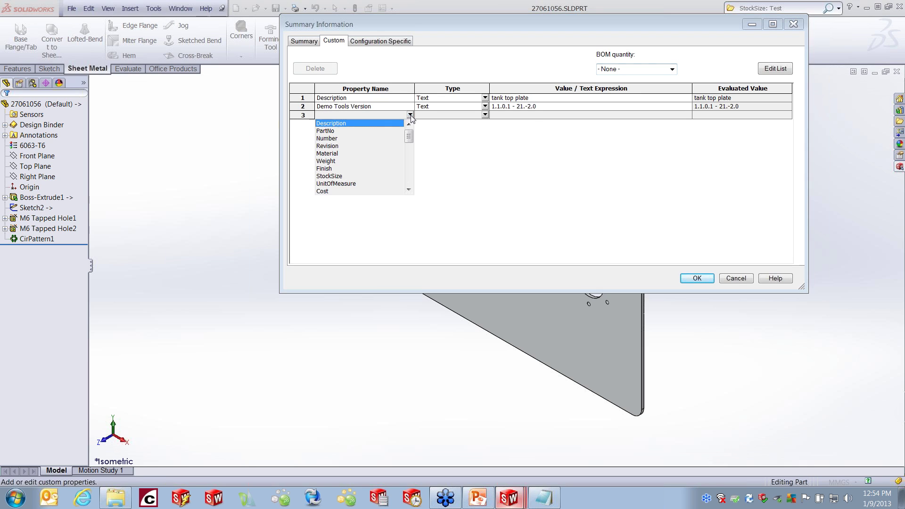
{"action": "left_click", "coordinate": [337, 153]}
{"action": "left_click", "coordinate": [550, 115]}
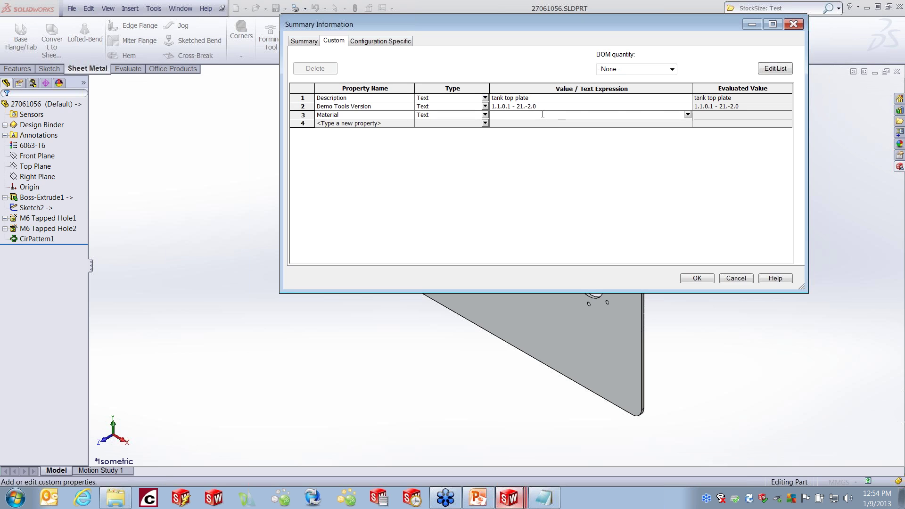
{"action": "left_click", "coordinate": [688, 115]}
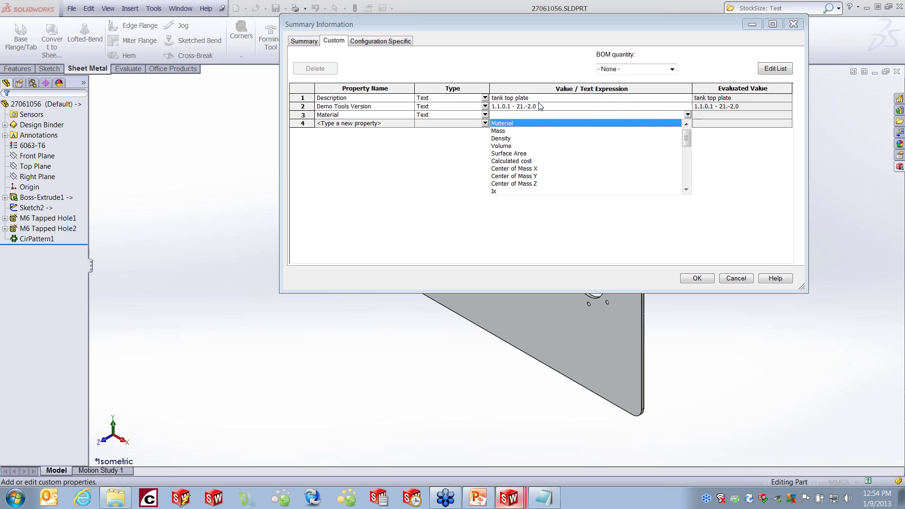
{"action": "left_click", "coordinate": [512, 124]}
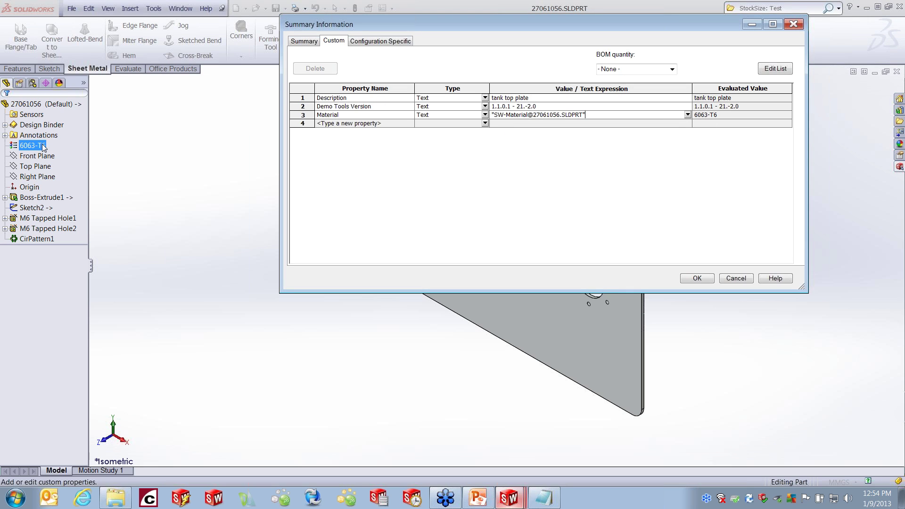
{"action": "left_click", "coordinate": [696, 278]}
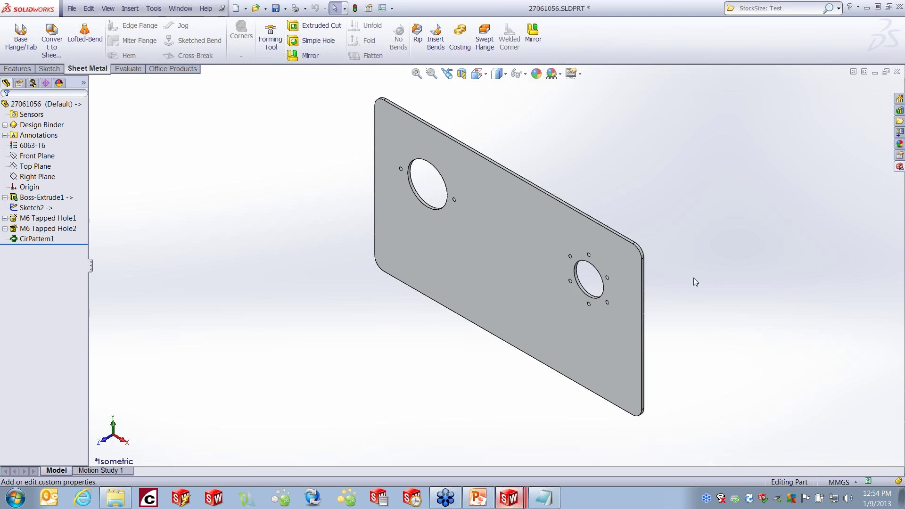